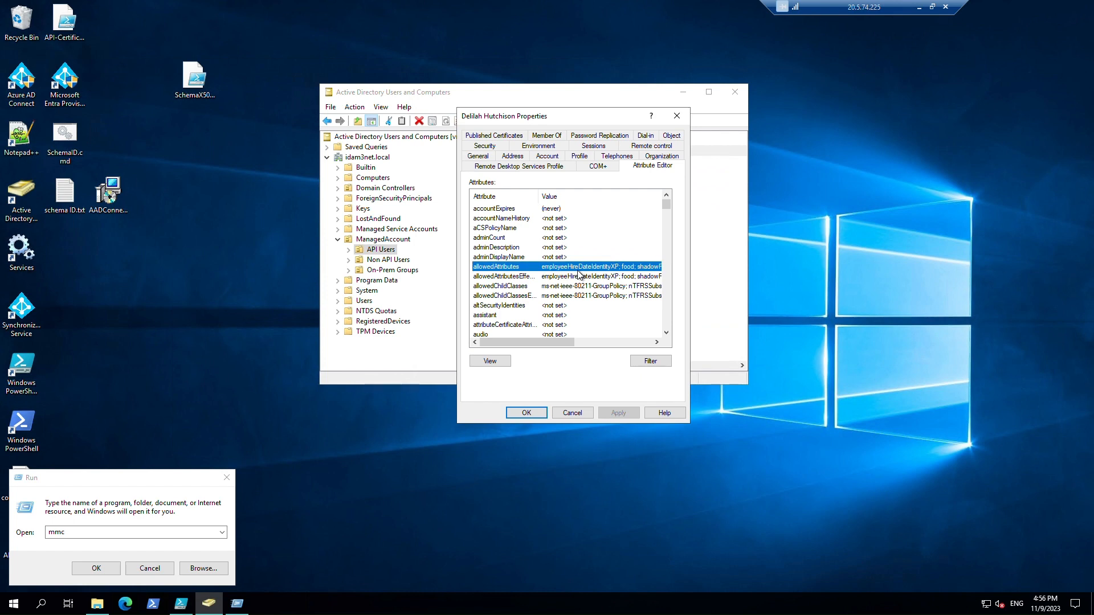
# - Check the open user's attribute list around the entries starting with "ds", and close the properties without saving
pyautogui.press('d')
pyautogui.press('s')
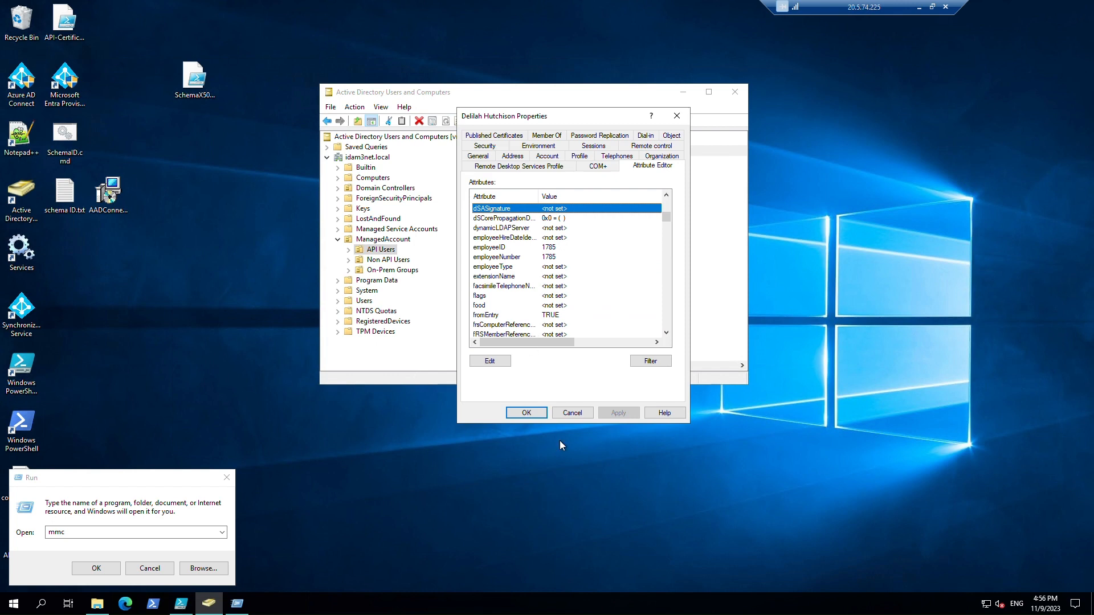
pyautogui.click(567, 415)
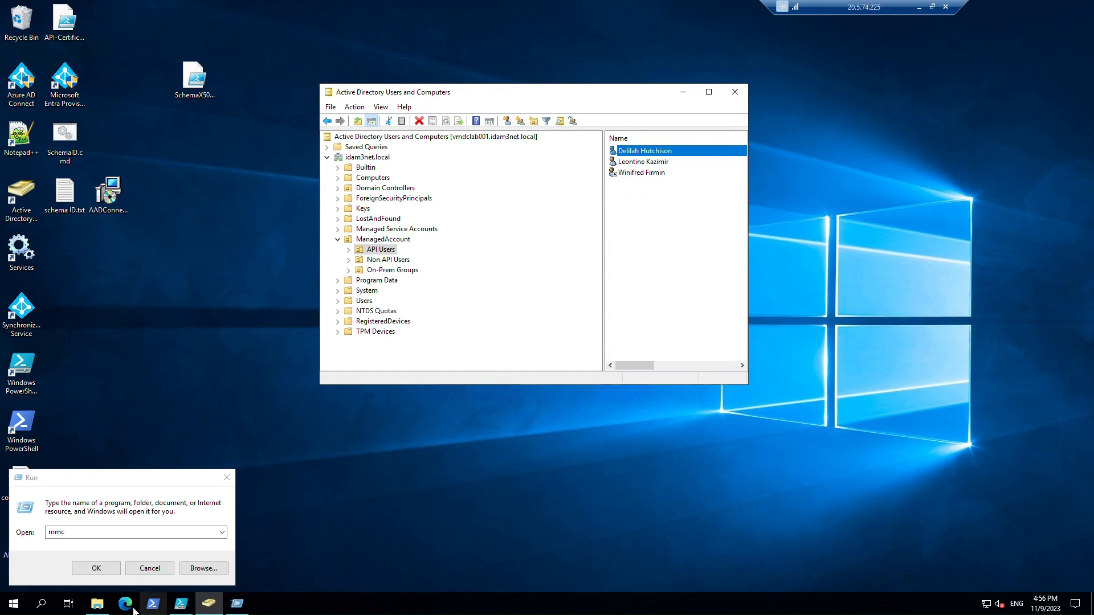
# - Open Command Prompt with administrator rights and approve the elevation request
pyautogui.click(41, 605)
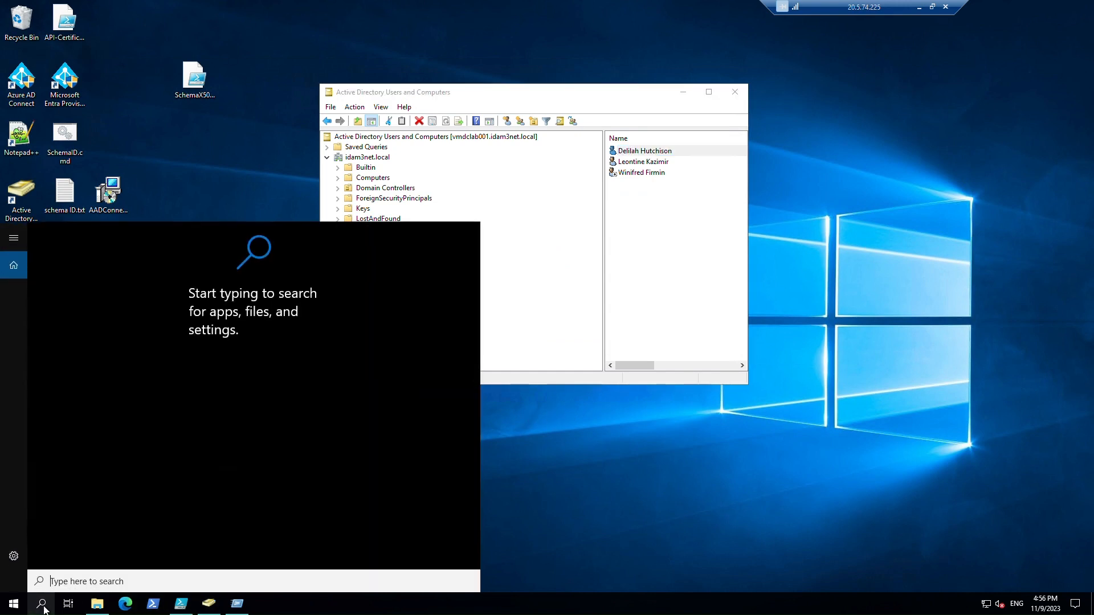
pyautogui.write('cmd')
pyautogui.rightClick(139, 298)
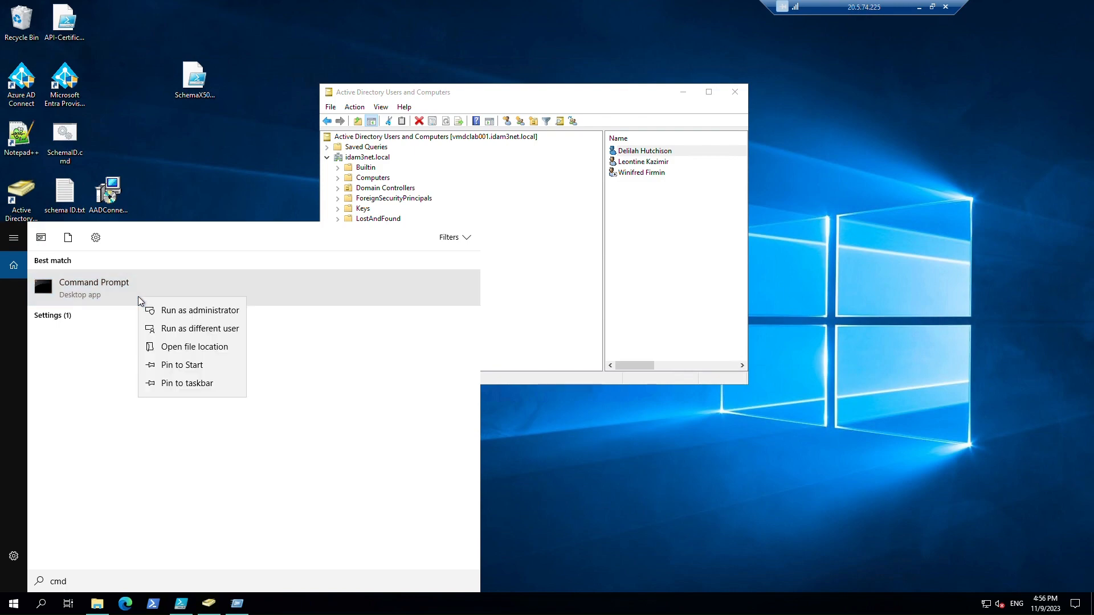
pyautogui.click(173, 313)
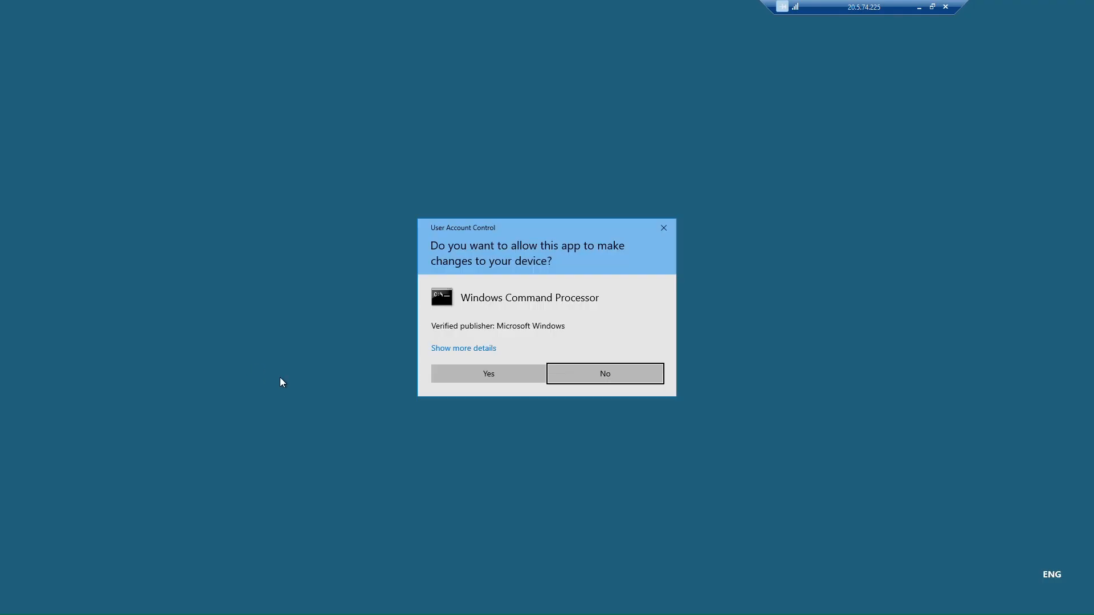
pyautogui.click(477, 376)
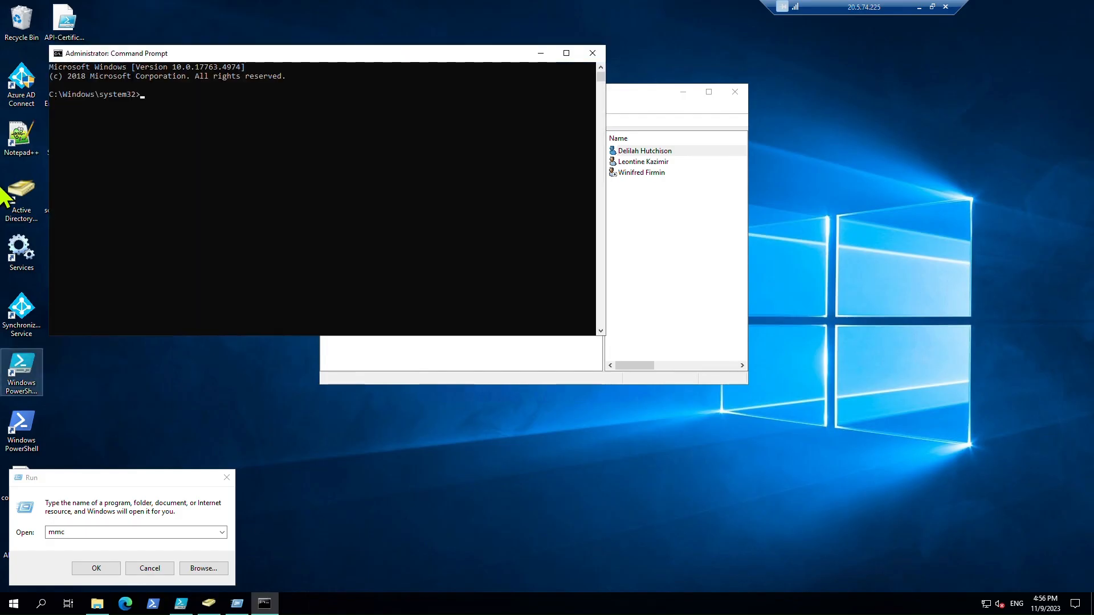
# - Register the schema management library by running "regsvr32 schmmgmt.dll" in the elevated Command Prompt
pyautogui.moveTo(178, 57); pyautogui.dragTo(371, 121)
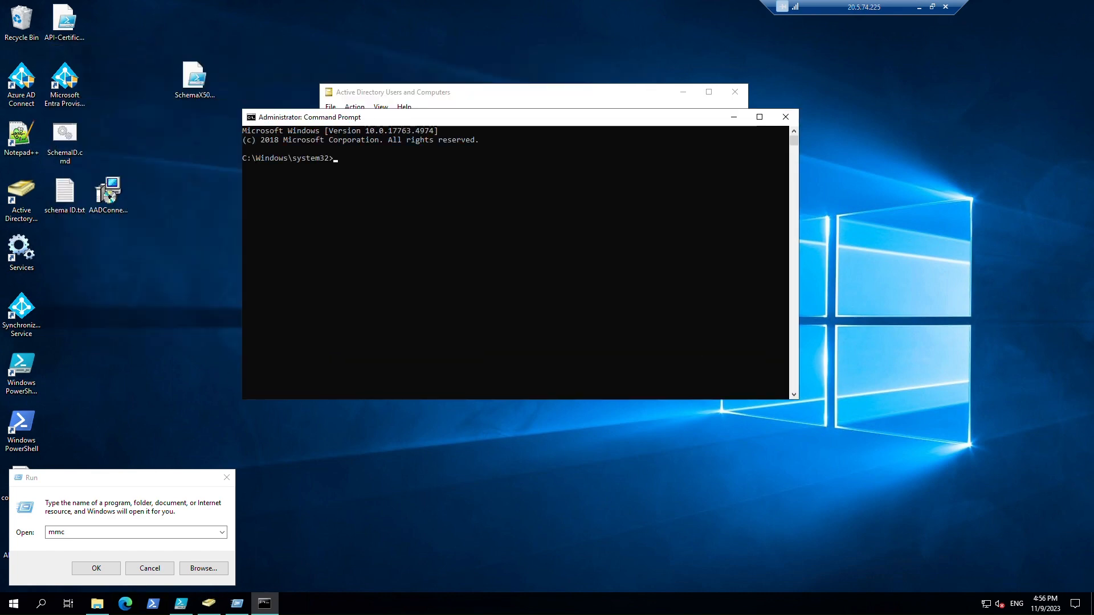
pyautogui.rightClick(416, 281)
pyautogui.press('Return')
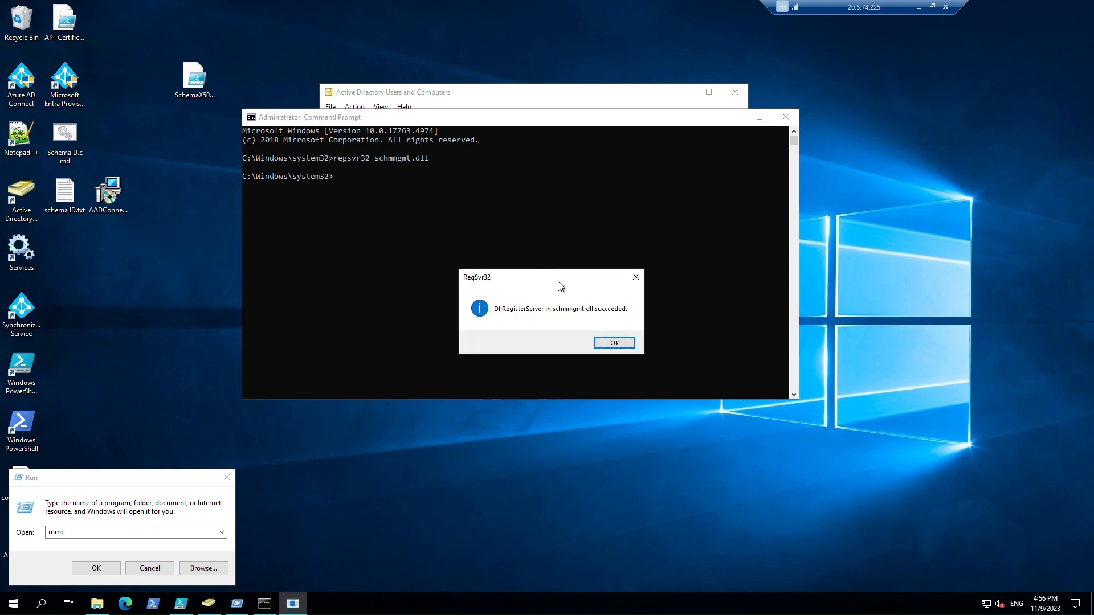
pyautogui.click(614, 345)
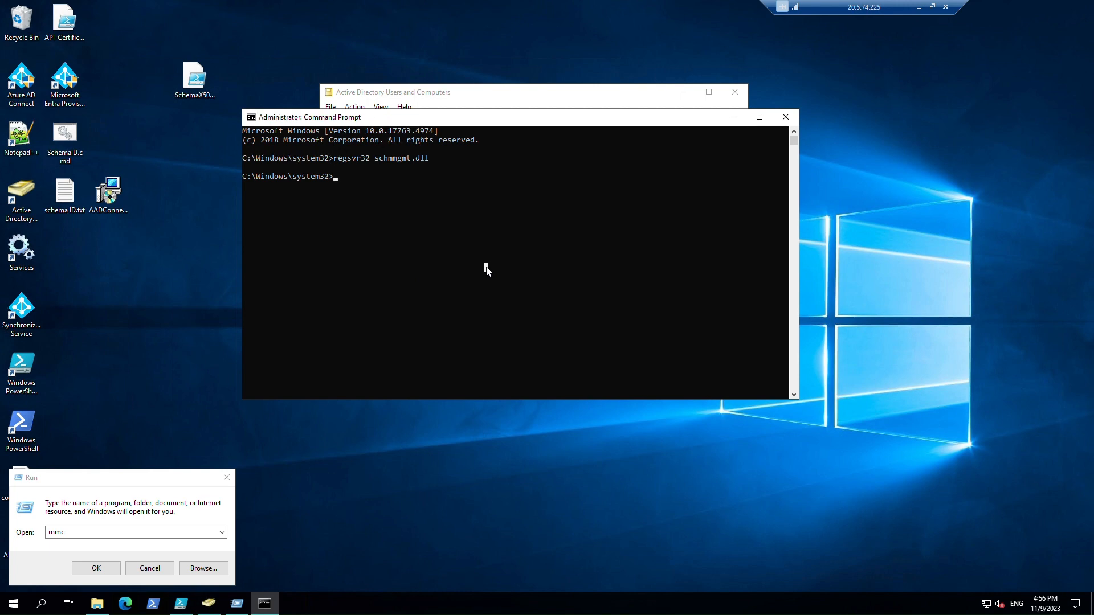
# - Launch an empty management console with the mmc command and dismiss the leftover Run dialog
pyautogui.write('mmc')
pyautogui.press('Return')
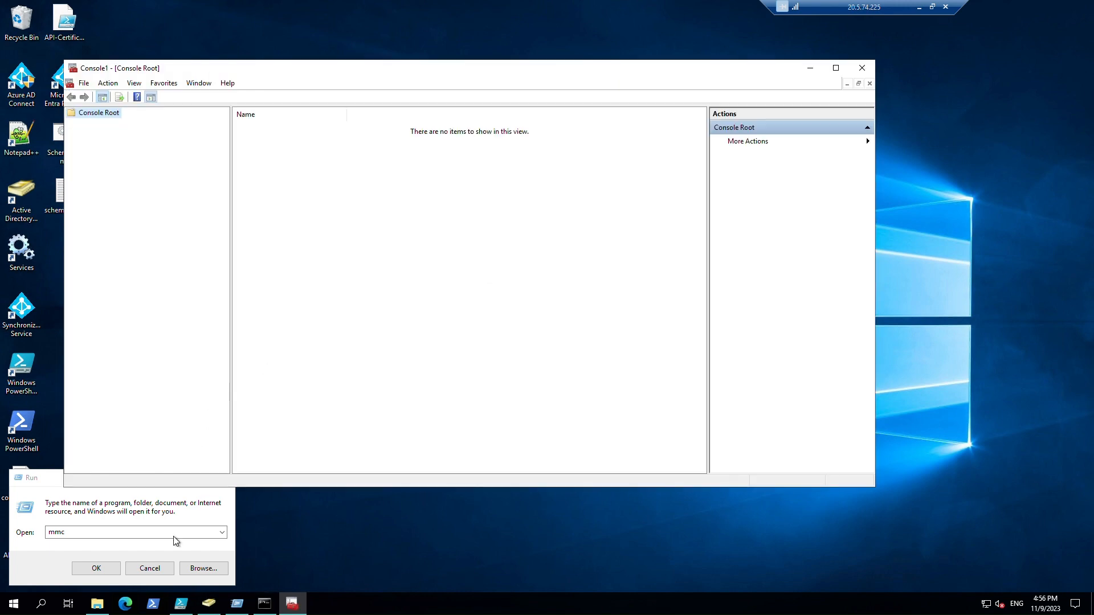
pyautogui.click(152, 550)
pyautogui.press('Escape')
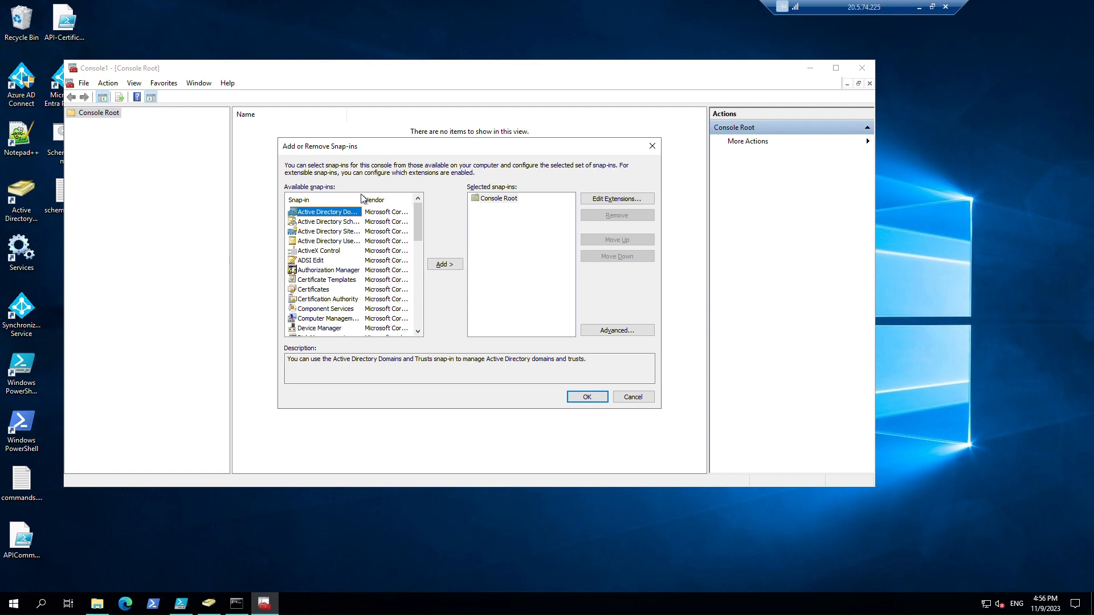
# - Add the Active Directory Schema snap-in to the console root
pyautogui.moveTo(362, 199); pyautogui.dragTo(385, 200)
pyautogui.click(331, 222)
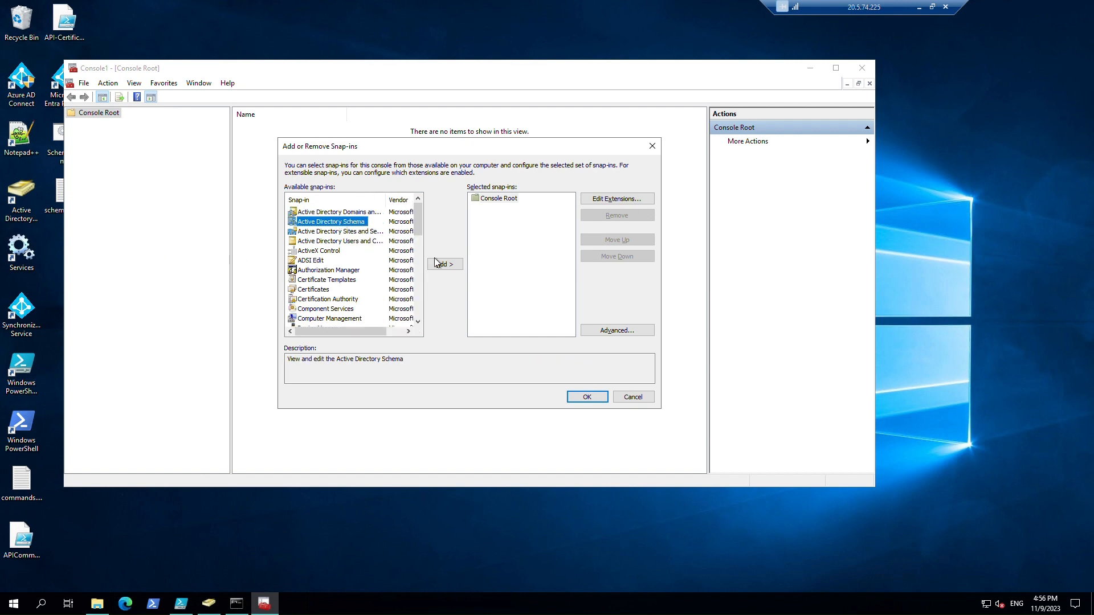
pyautogui.click(450, 265)
pyautogui.click(587, 397)
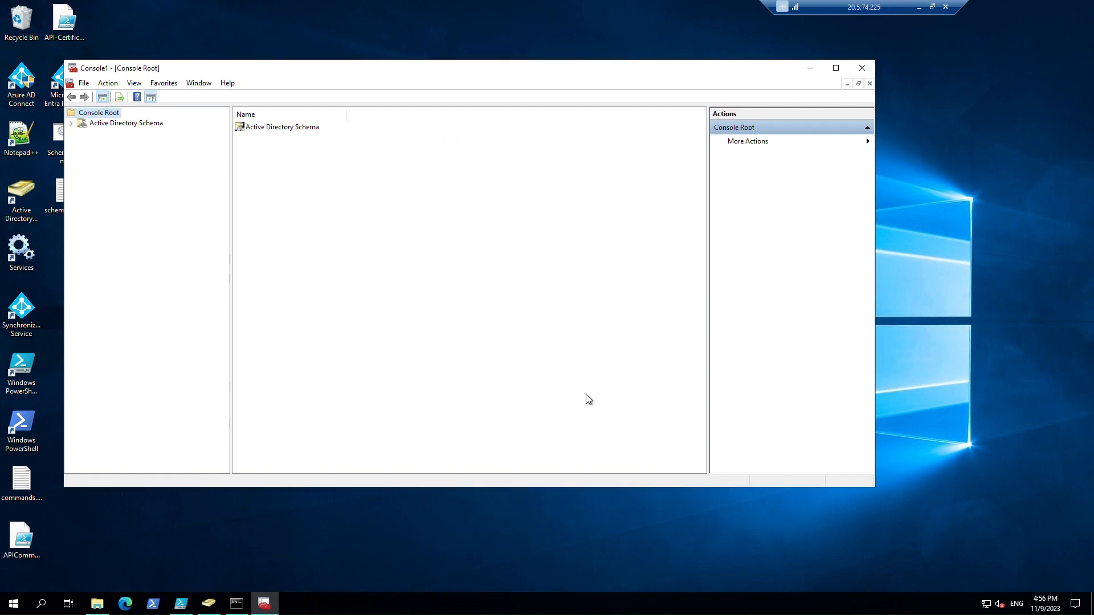
# - List the attributes of the Active Directory Schema and go to the entries starting with "dr"
pyautogui.doubleClick(142, 123)
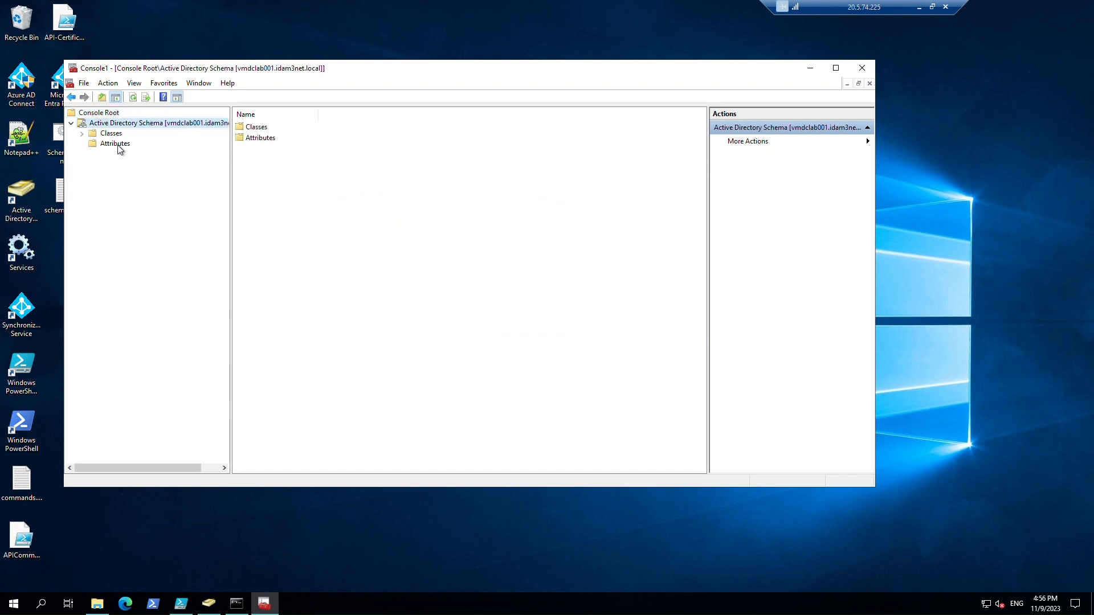
pyautogui.click(118, 144)
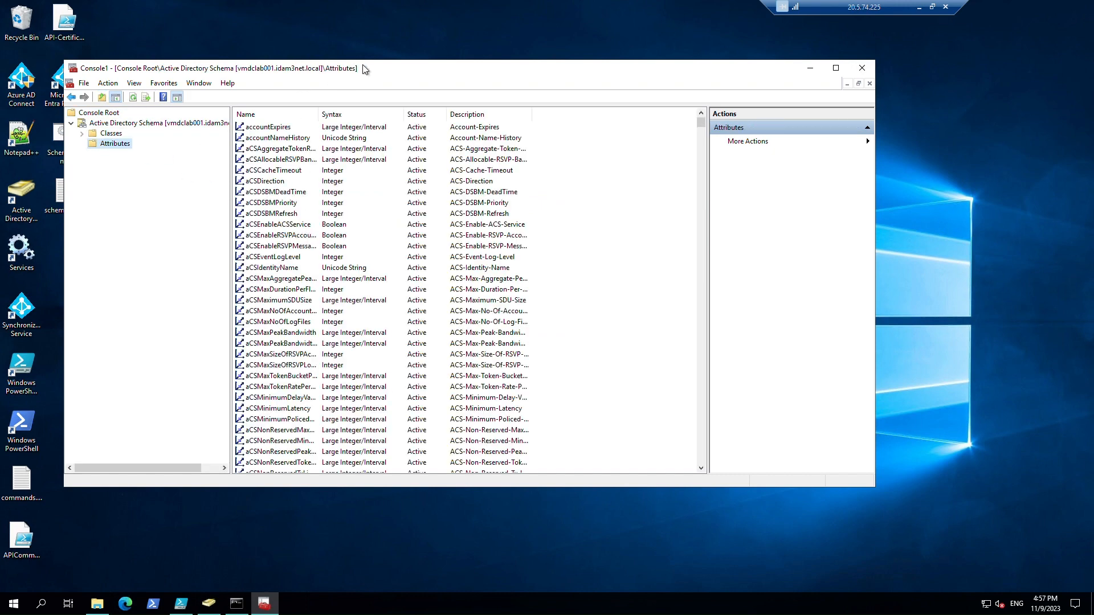
pyautogui.moveTo(365, 65); pyautogui.dragTo(418, 74)
pyautogui.click(343, 343)
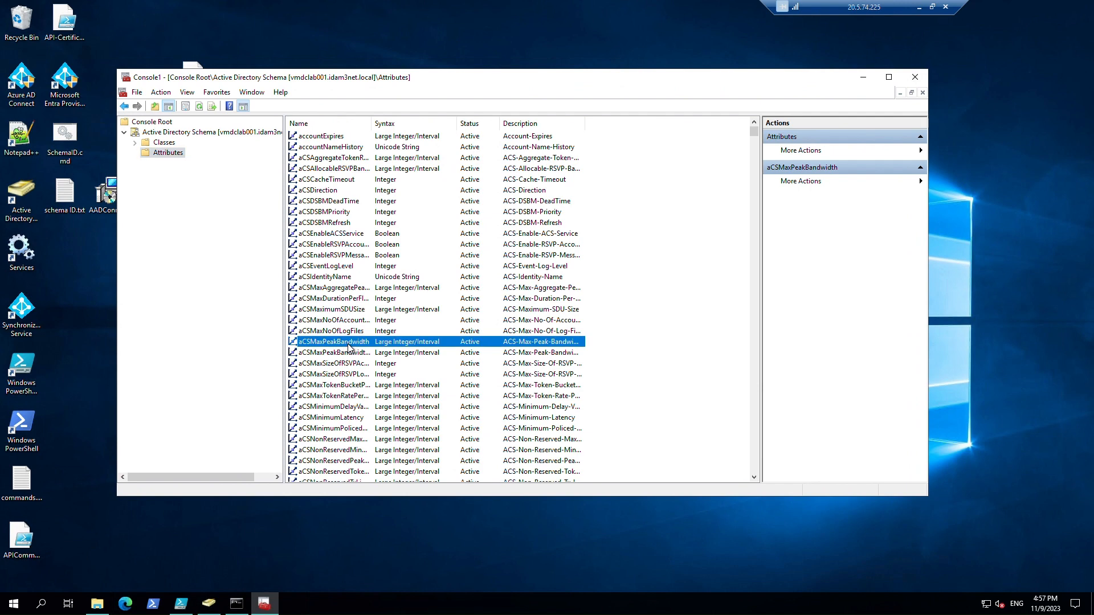
pyautogui.write('dr')
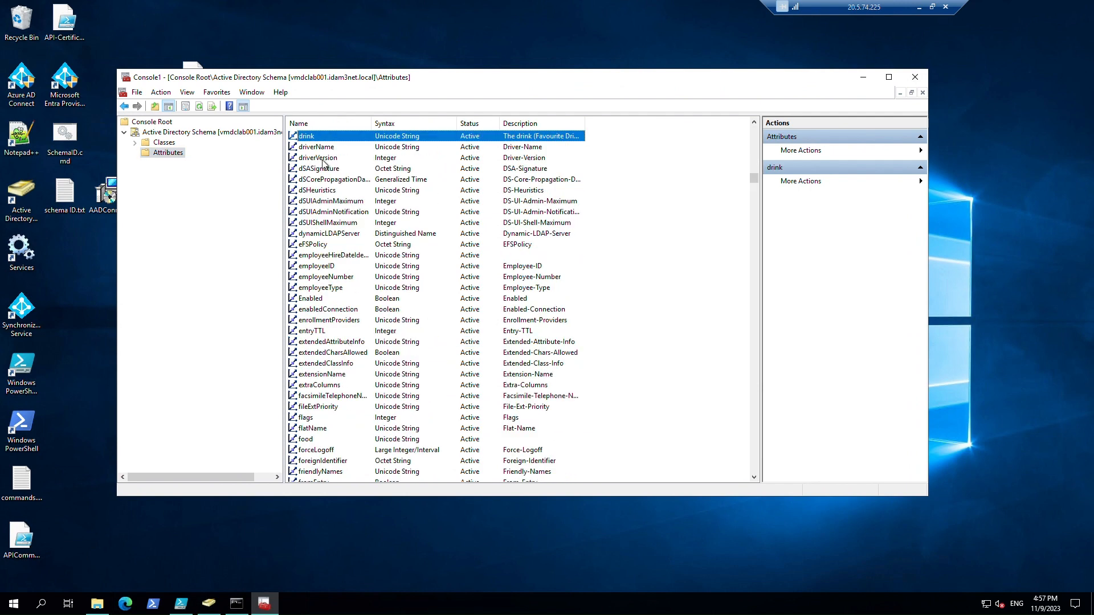
pyautogui.rightClick(165, 152)
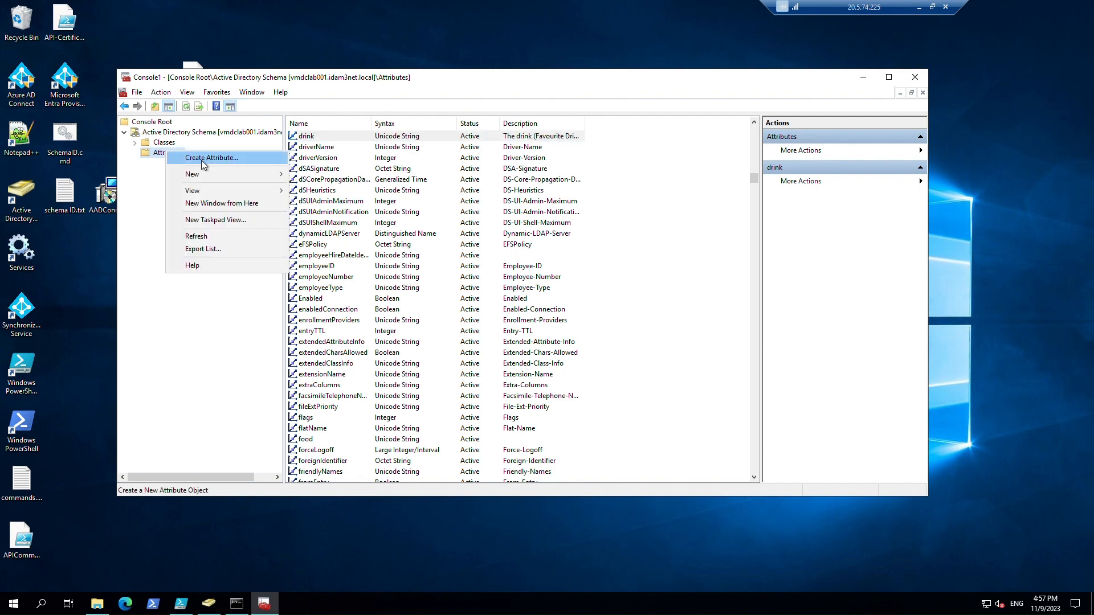
pyautogui.moveTo(208, 174)
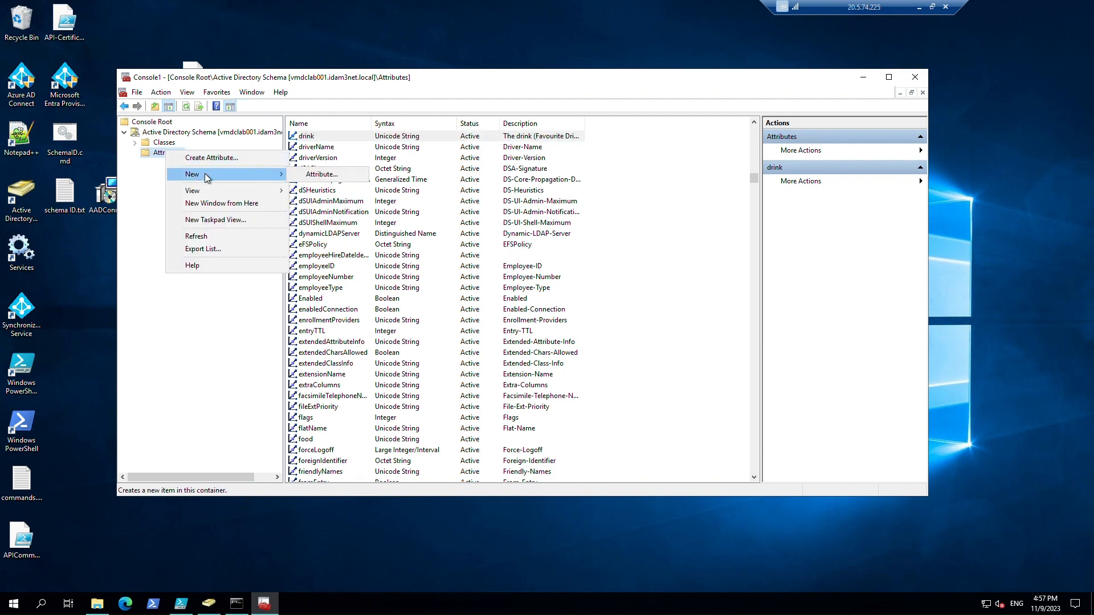
pyautogui.click(322, 174)
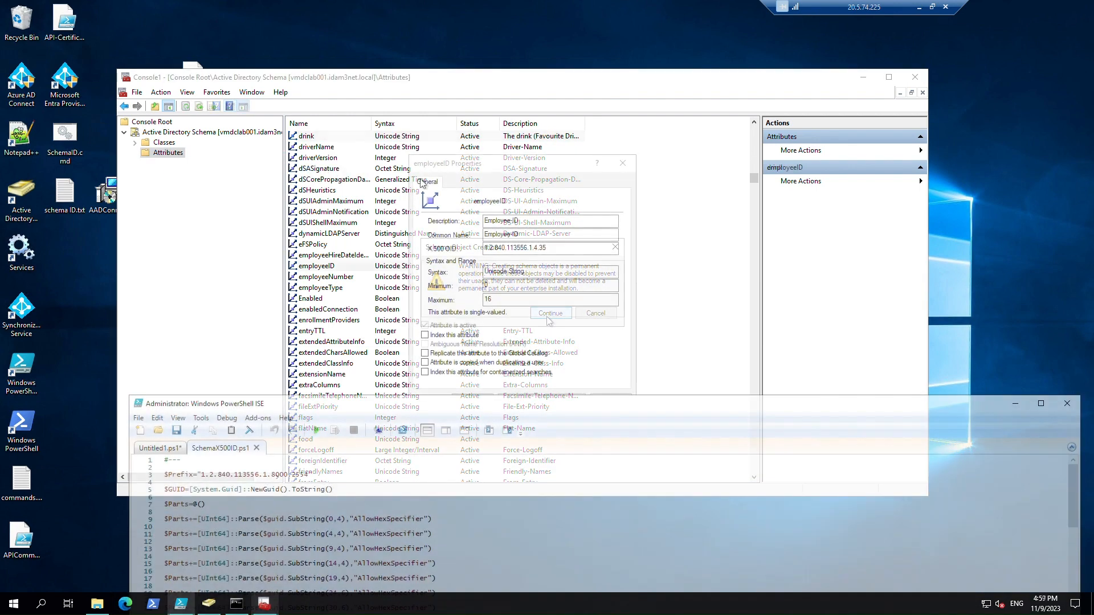
# - Copy the prefix 1.2.840.113556.1.4 from the X.500 OID in the employeeID attribute's properties
pyautogui.click(522, 248)
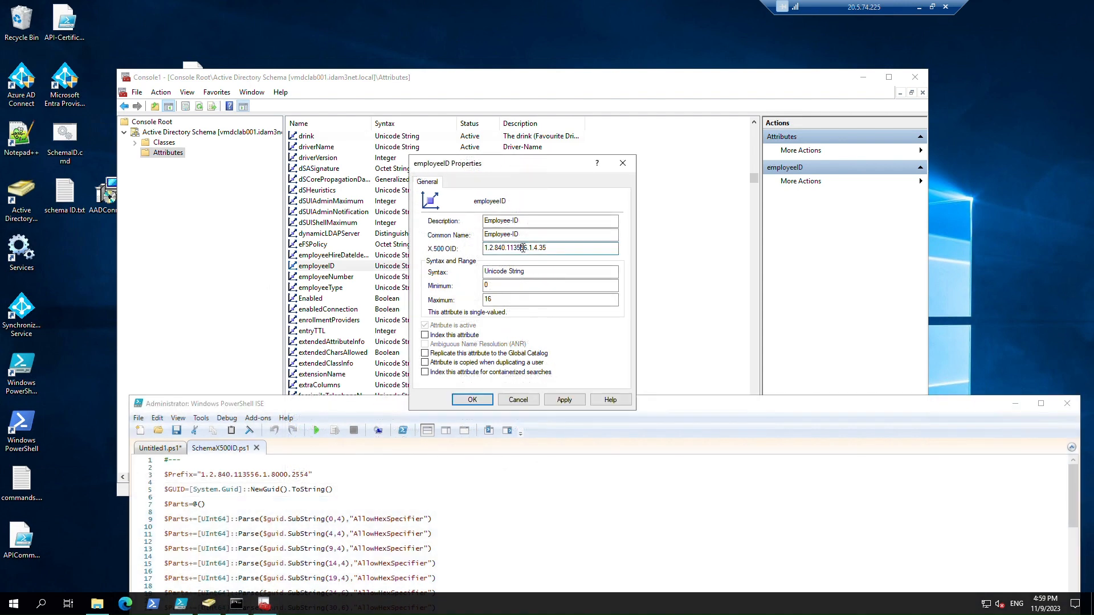
pyautogui.moveTo(537, 249); pyautogui.dragTo(463, 247)
pyautogui.rightClick(520, 246)
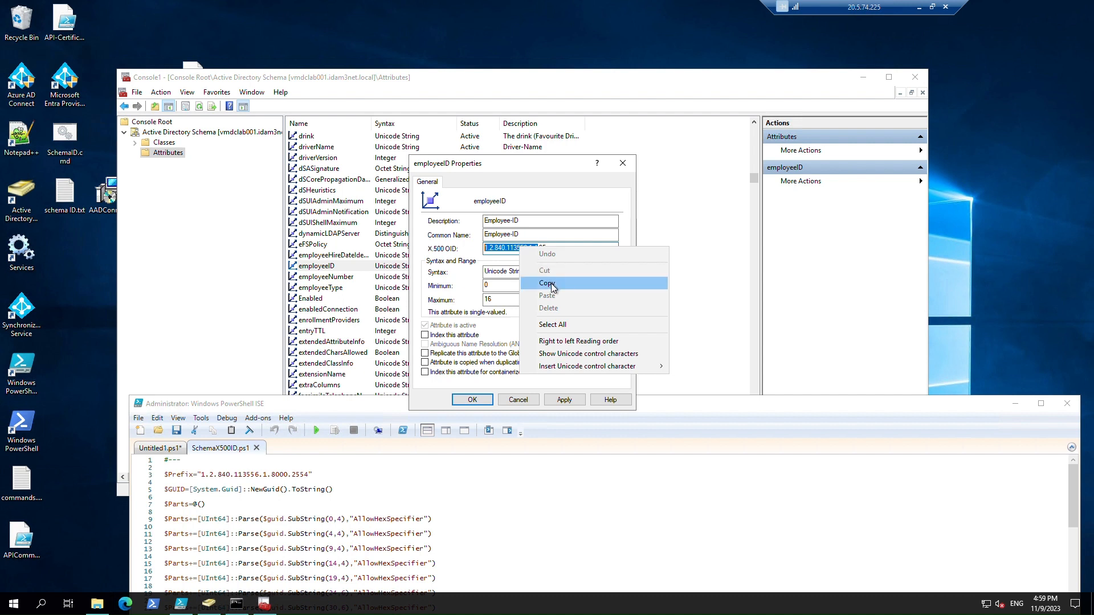
pyautogui.click(553, 282)
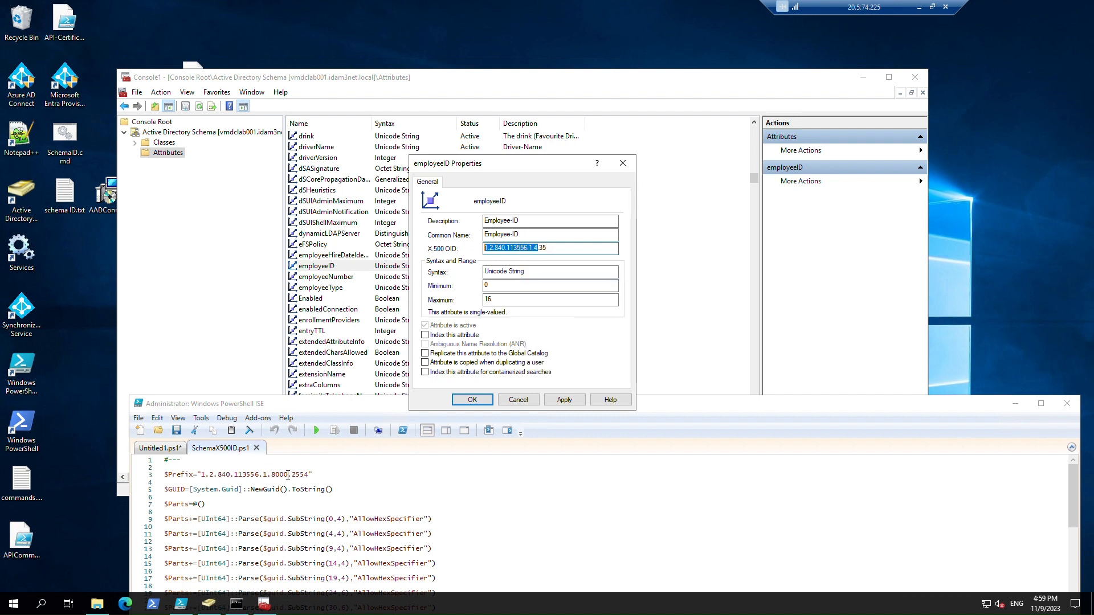
# - Set $Prefix in SchemaX500ID.ps1 to "1.2.840.113556.1.4.2554" using the copied OID prefix, and save the script
pyautogui.click(288, 474)
pyautogui.moveTo(288, 474); pyautogui.dragTo(202, 476)
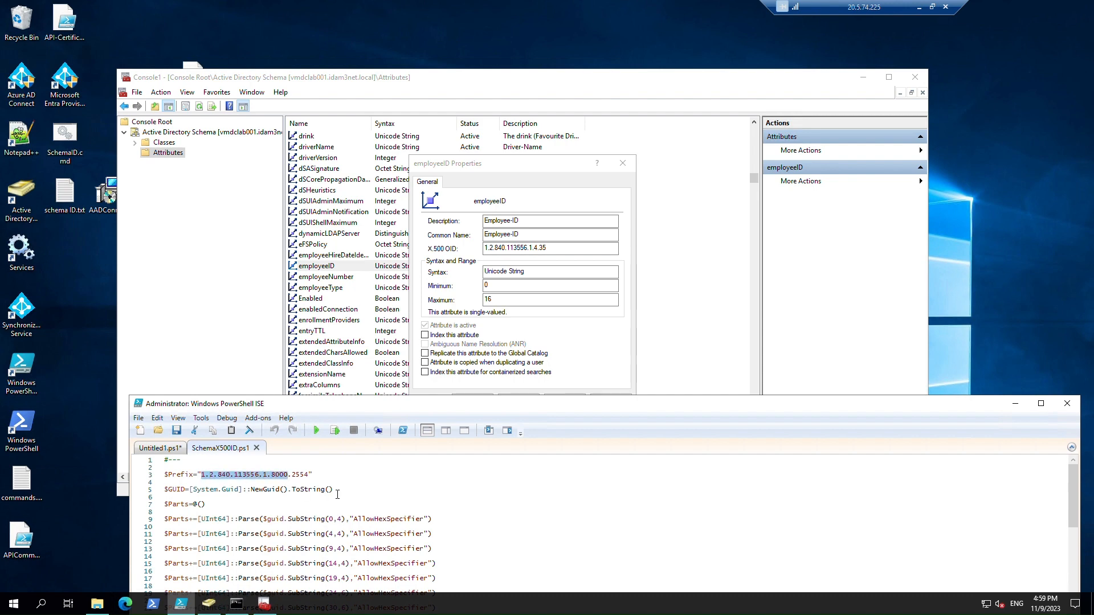
pyautogui.hotkey('ctrl', 'v')
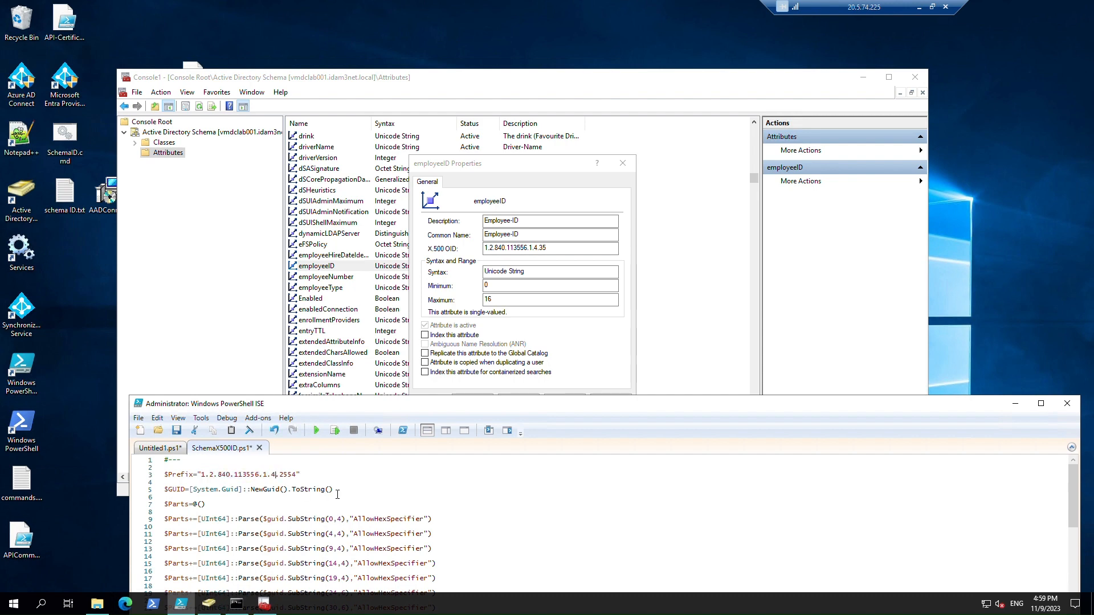
pyautogui.click(176, 431)
# - Run SchemaX500ID.ps1, copy the newly generated OID from its output, and minimize PowerShell ISE
pyautogui.moveTo(418, 404); pyautogui.dragTo(417, 125)
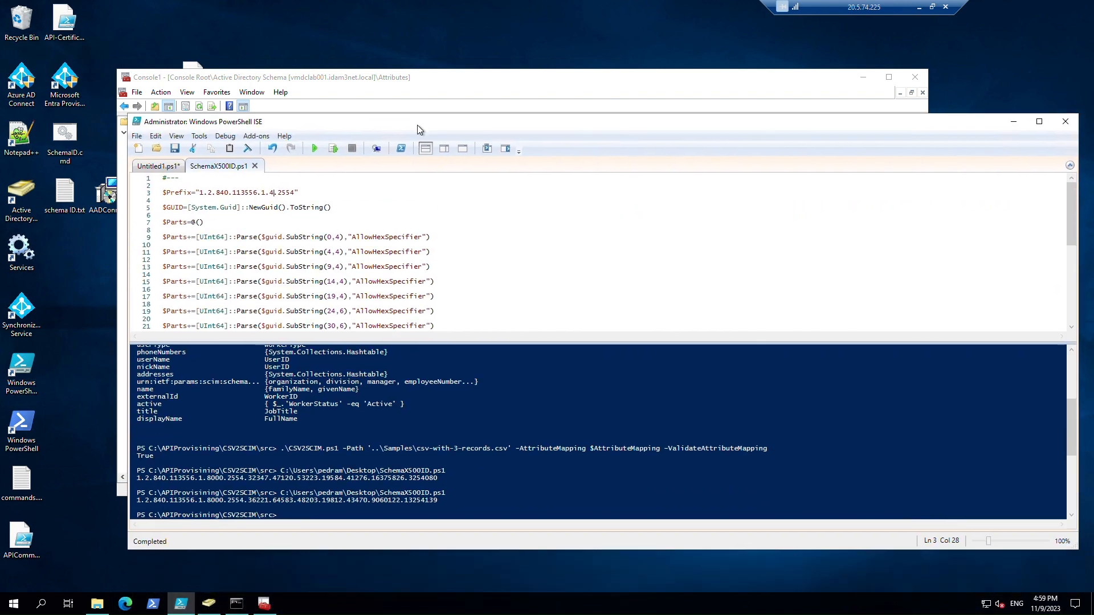
pyautogui.click(314, 150)
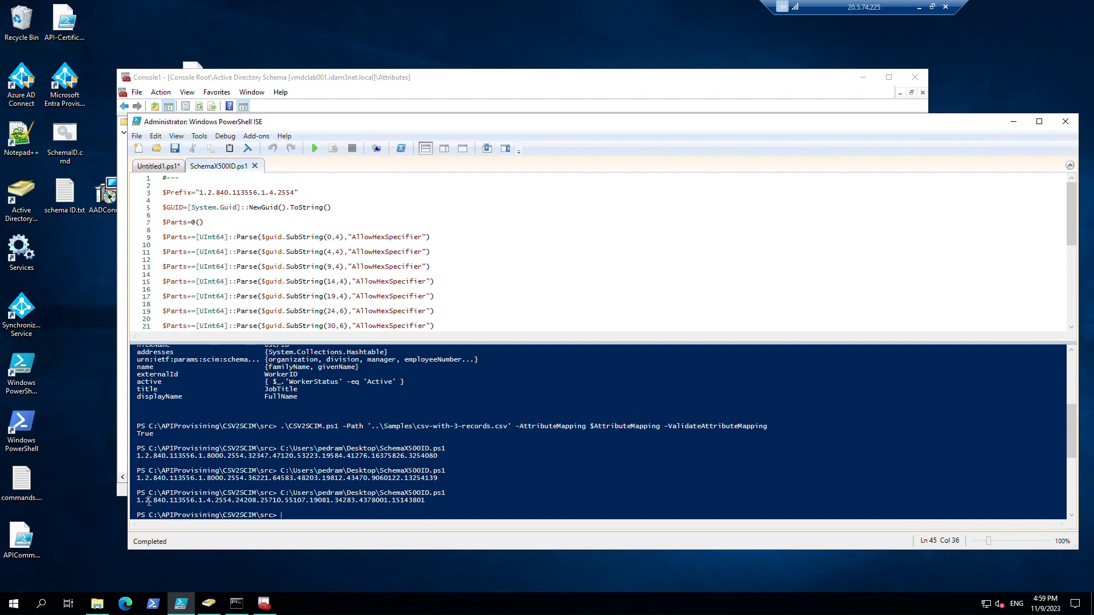
pyautogui.moveTo(138, 501); pyautogui.dragTo(427, 501)
pyautogui.rightClick(408, 501)
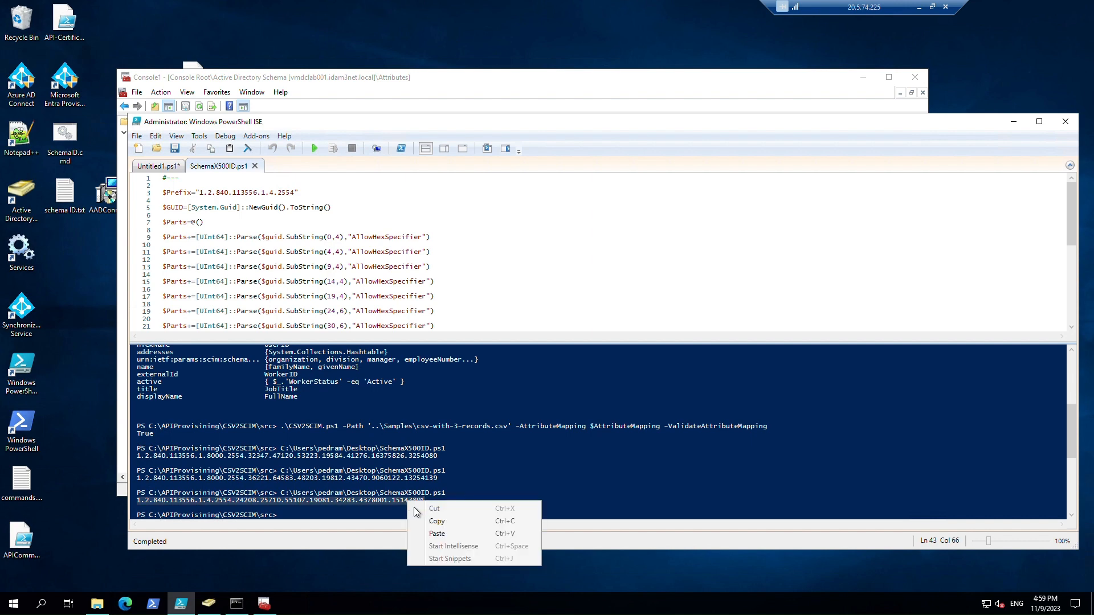
pyautogui.click(428, 521)
pyautogui.click(1013, 121)
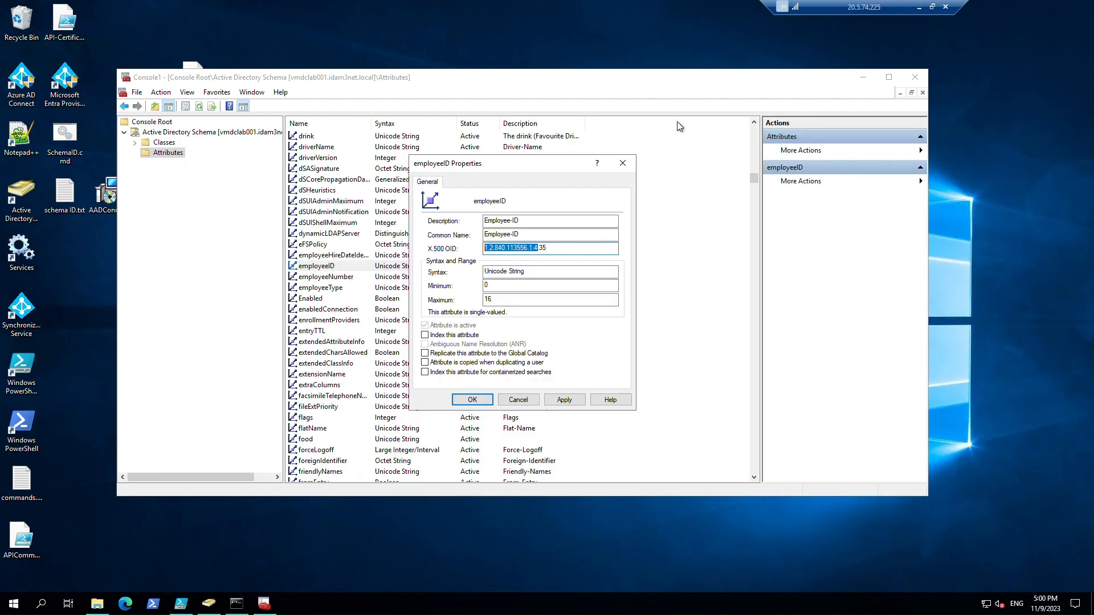
# - Cancel the employeeID properties and start a new schema attribute, accepting the permanent-creation warning
pyautogui.click(528, 408)
pyautogui.rightClick(171, 156)
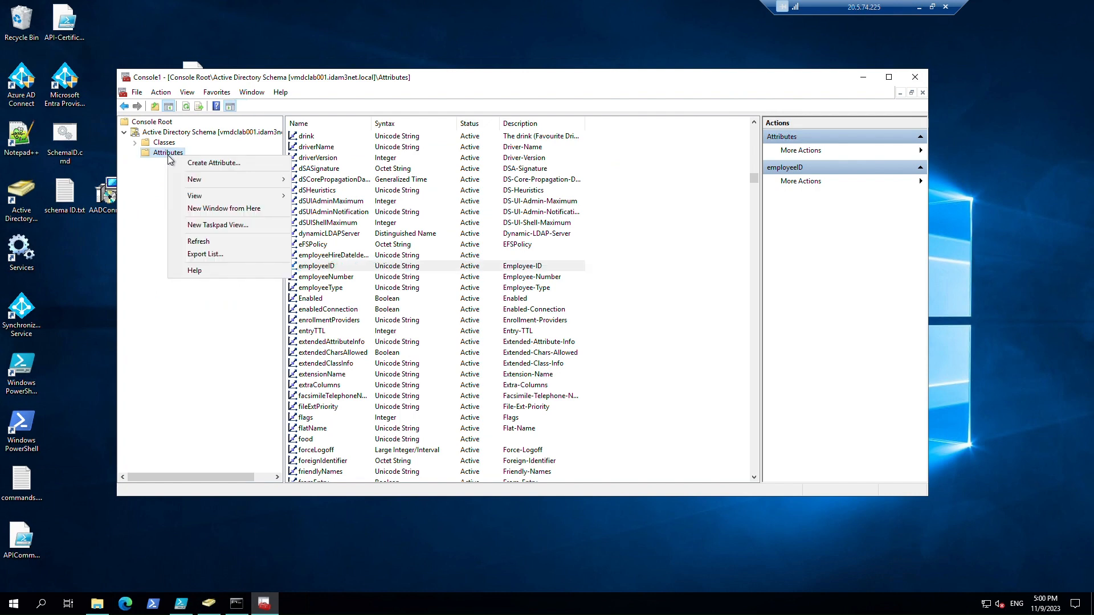
pyautogui.click(193, 164)
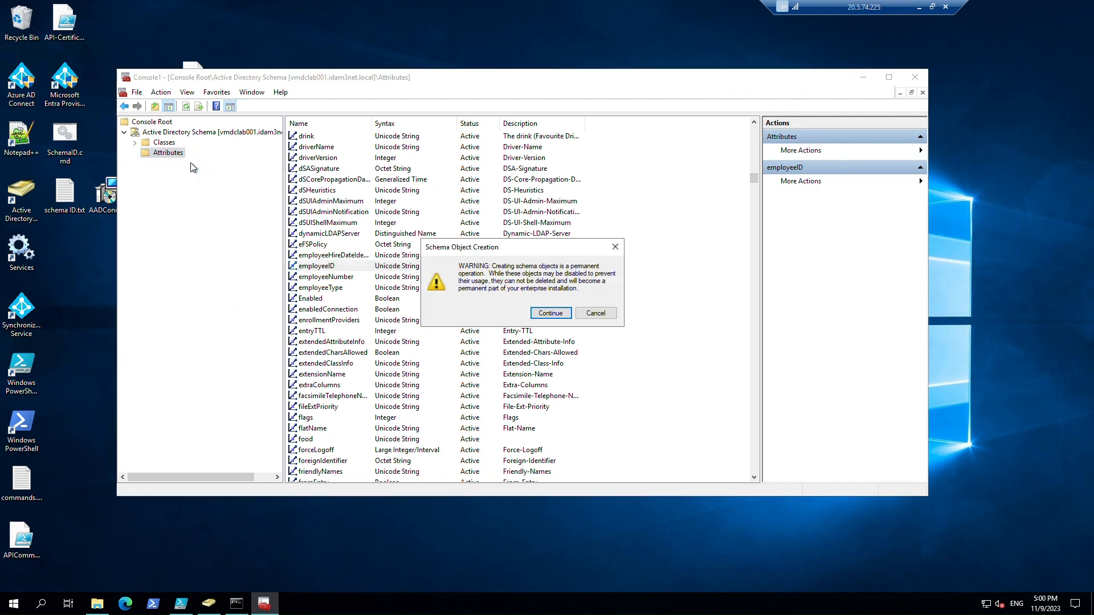
pyautogui.click(556, 317)
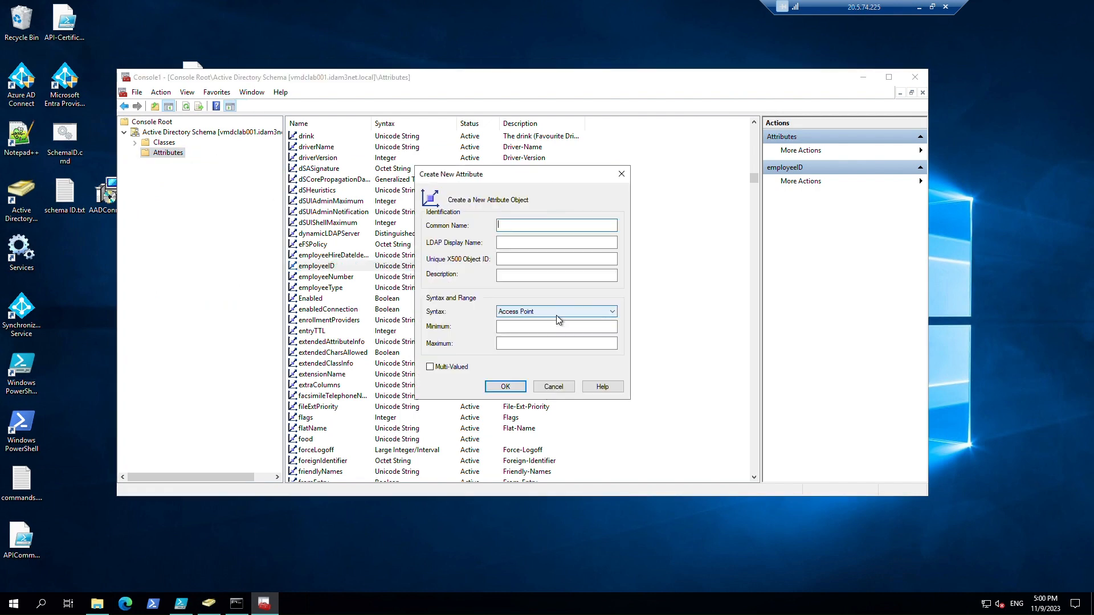
# - Give the new attribute the common name "Driving license" and paste the generated OID as its unique X.500 object ID
pyautogui.write('Driving license')
pyautogui.press('Tab')
pyautogui.press('Tab')
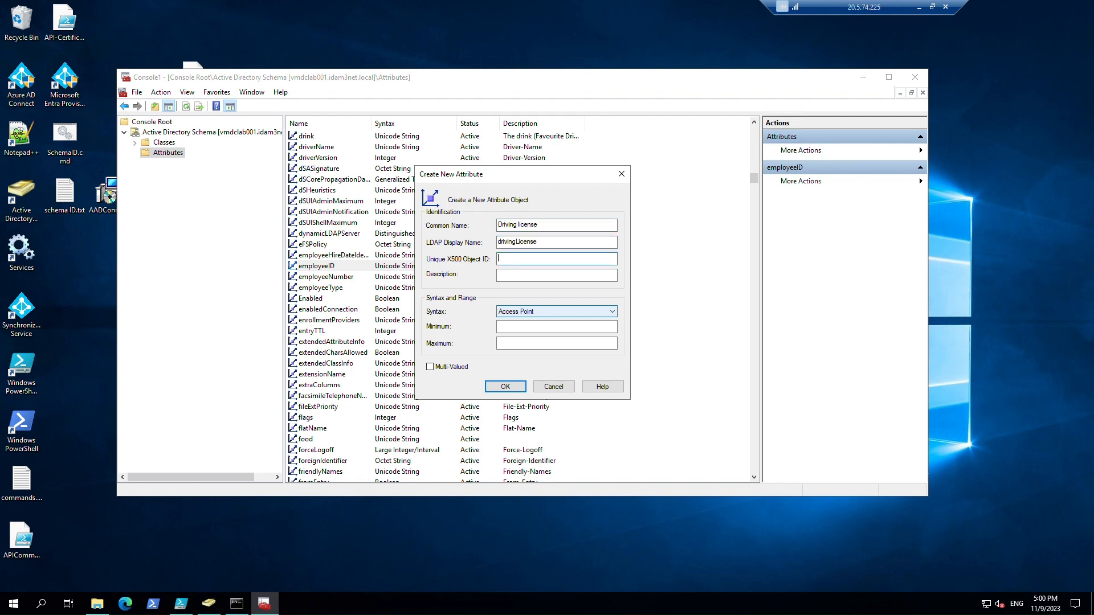
pyautogui.hotkey('ctrl', 'v')
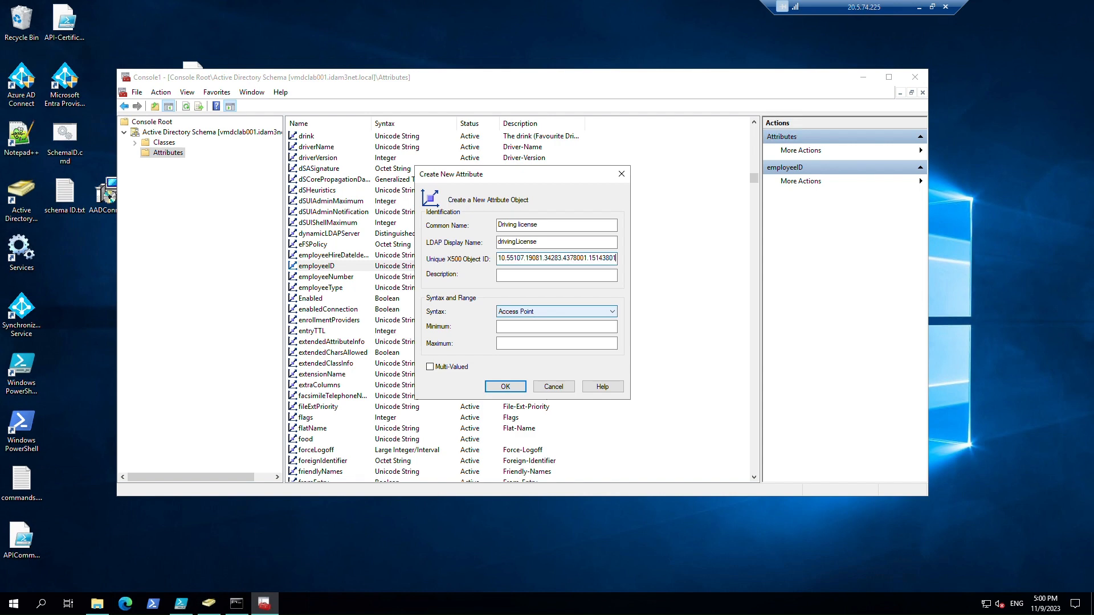
# - Reuse the LDAP display name drivingLicense as the description, set the syntax to Unicode String, and create the attribute
pyautogui.press('Tab')
pyautogui.hotkey('shift', 'Tab')
pyautogui.hotkey('shift', 'Tab')
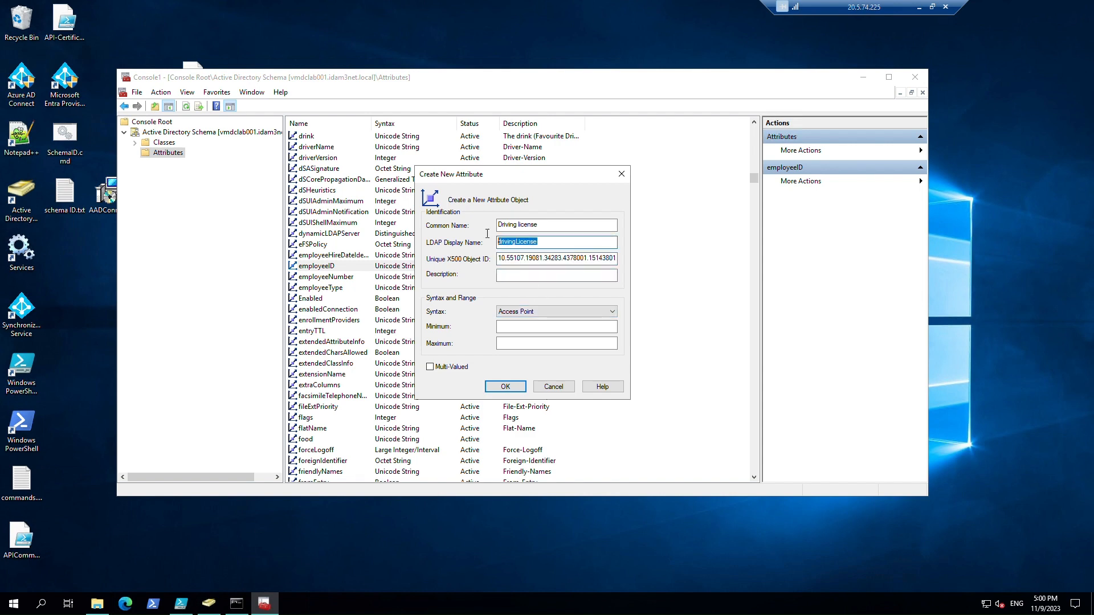
pyautogui.click(538, 276)
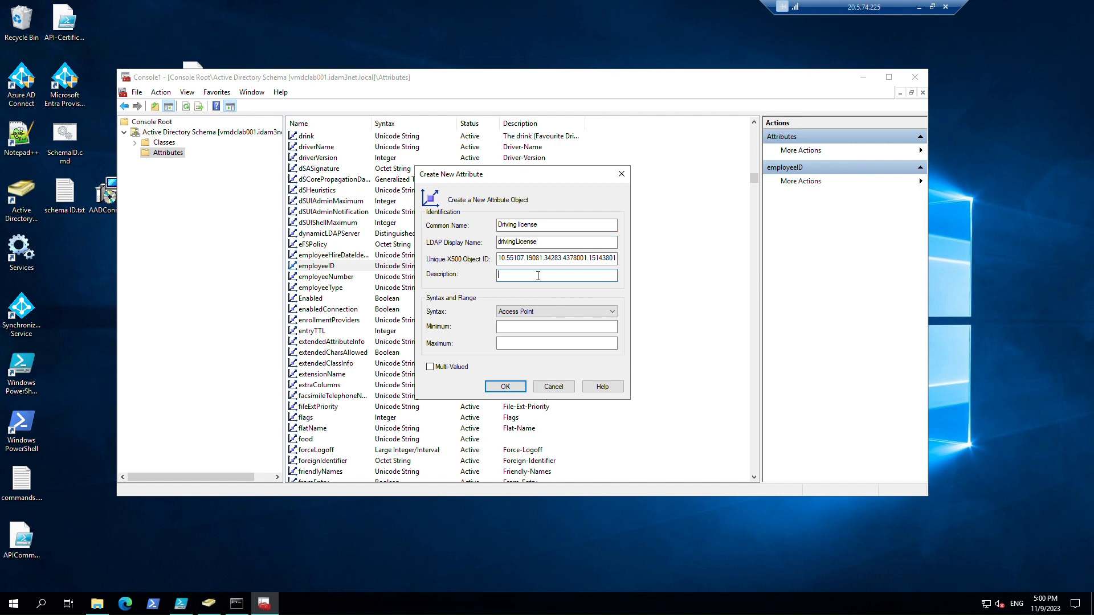
pyautogui.hotkey('ctrl', 'v')
pyautogui.click(549, 311)
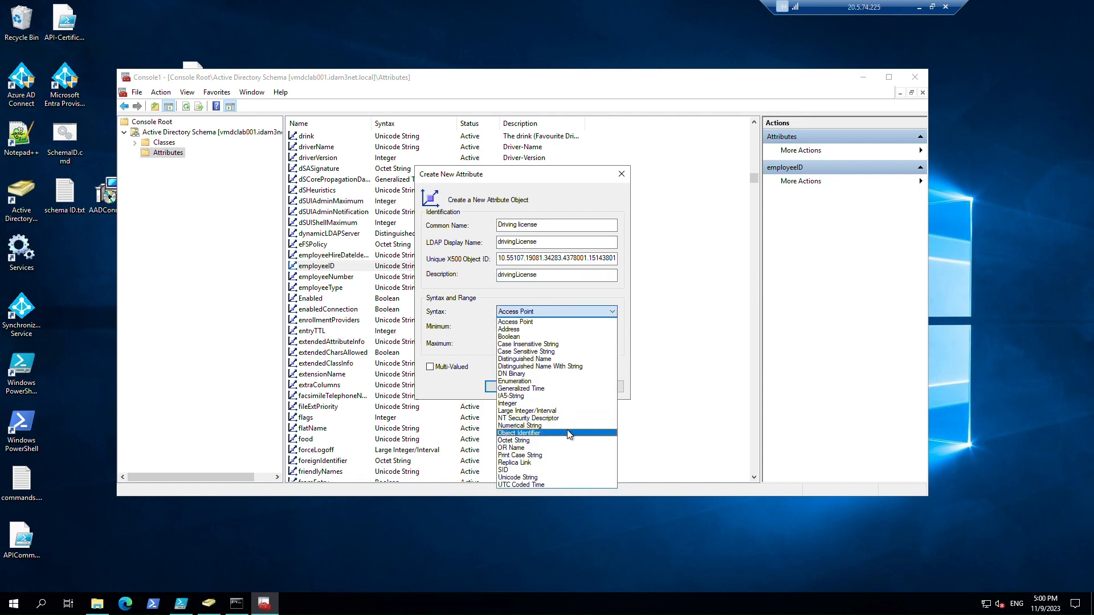
pyautogui.click(569, 479)
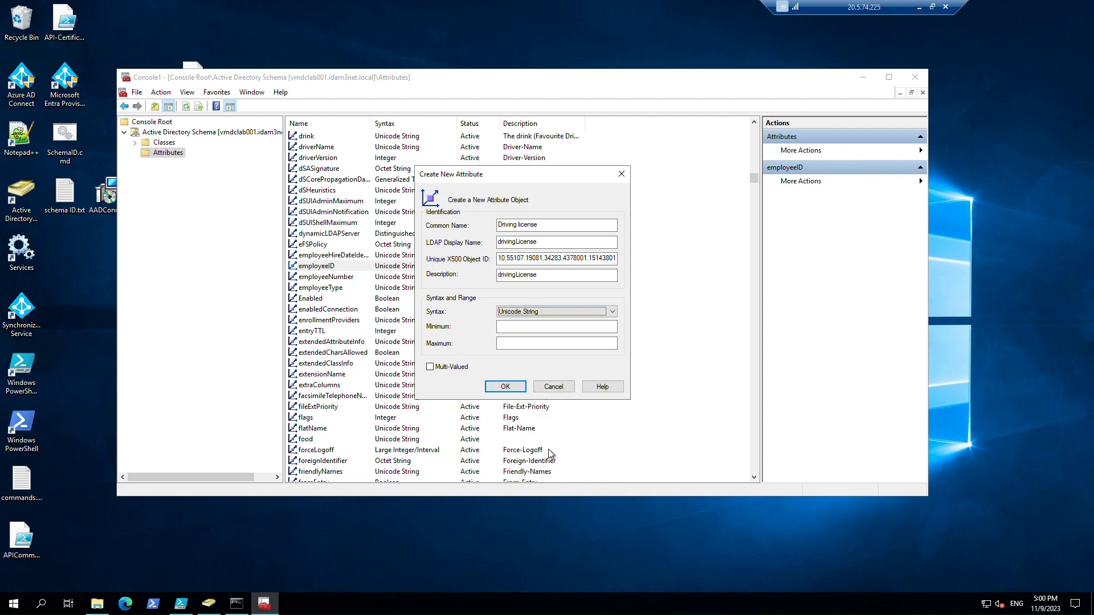
pyautogui.click(508, 388)
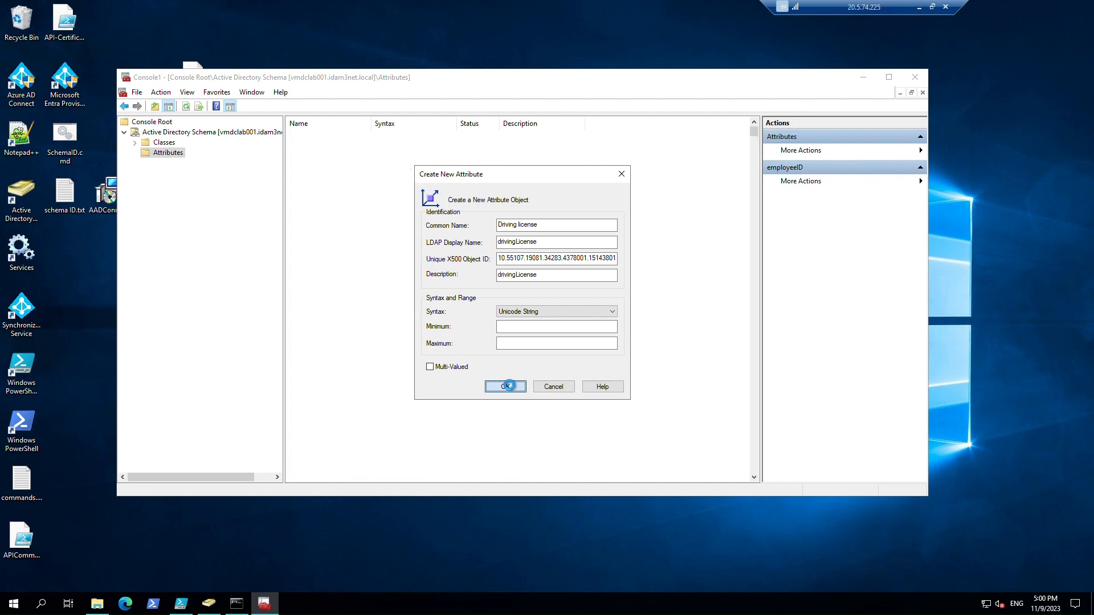
# - Find the drivingLicense attribute and enable its replication to the Global Catalog in its properties
pyautogui.click(420, 343)
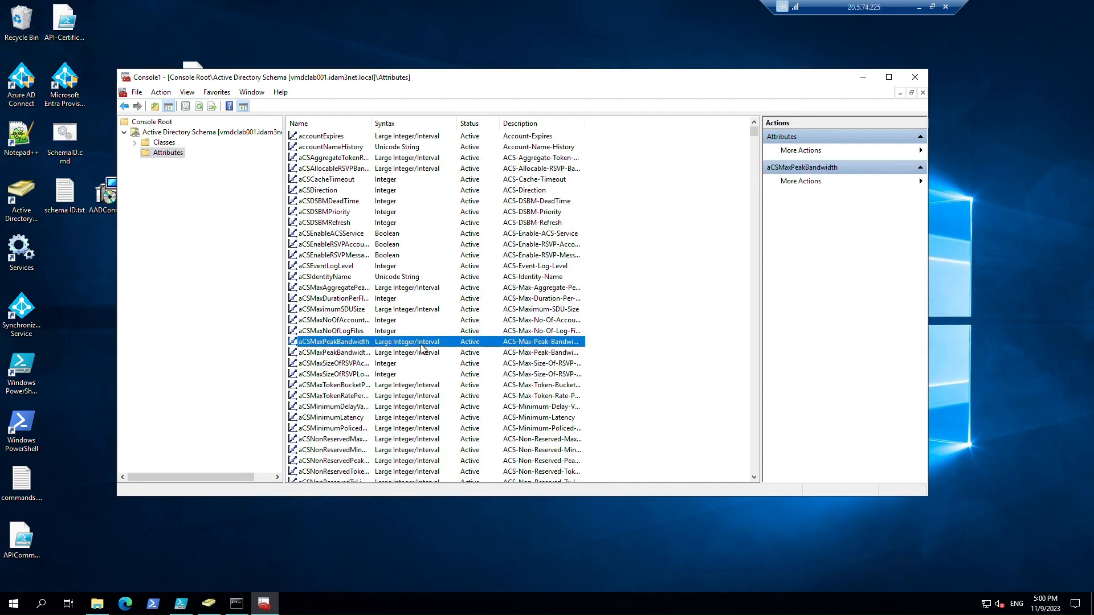
pyautogui.press('d')
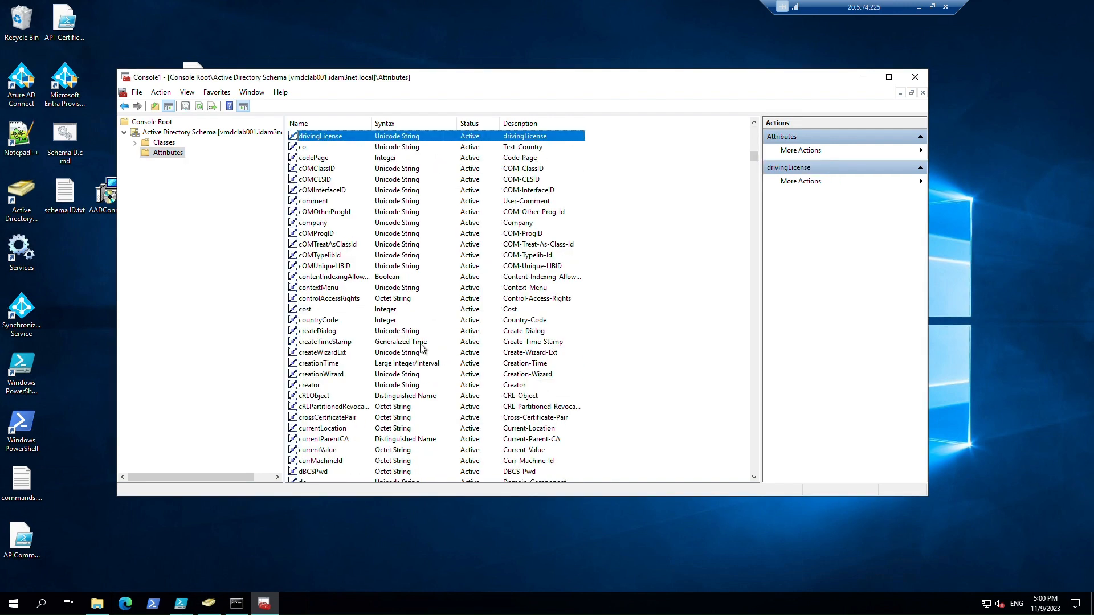
pyautogui.rightClick(418, 141)
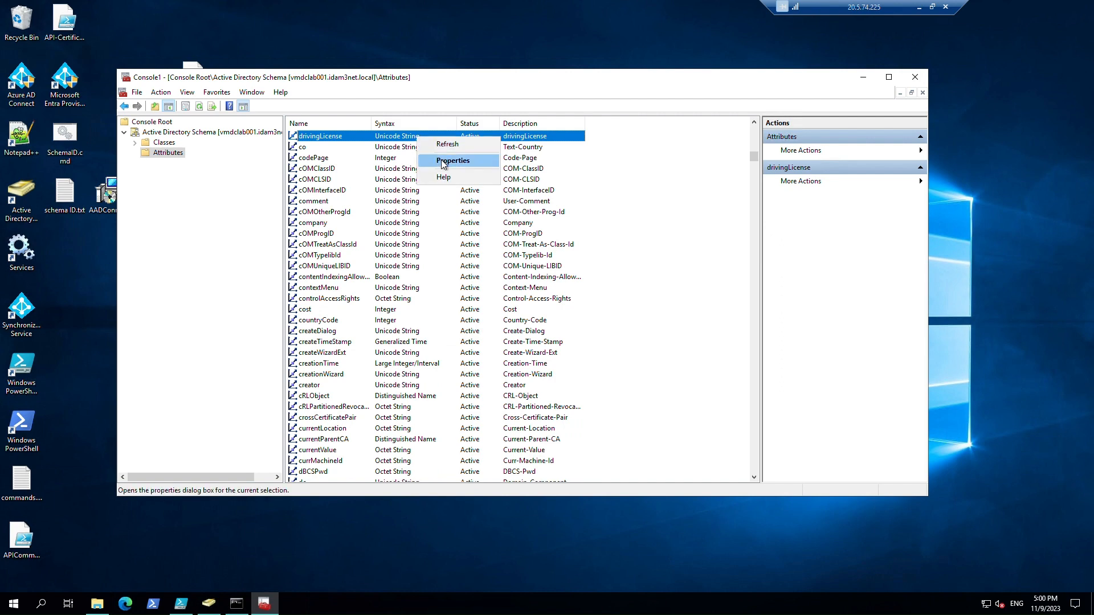
pyautogui.click(444, 162)
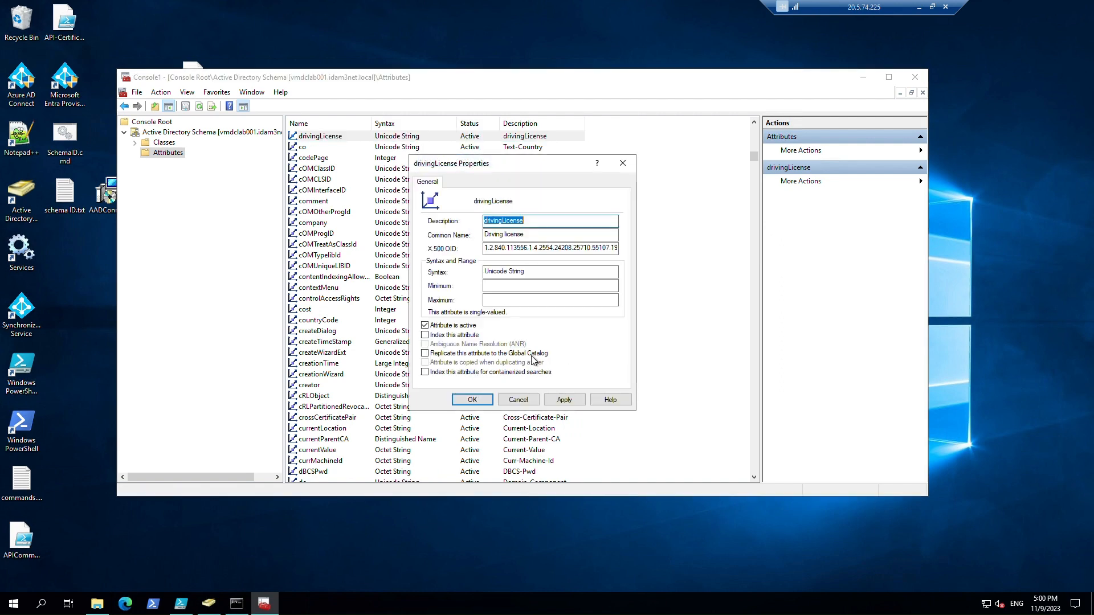
pyautogui.click(510, 354)
pyautogui.click(560, 401)
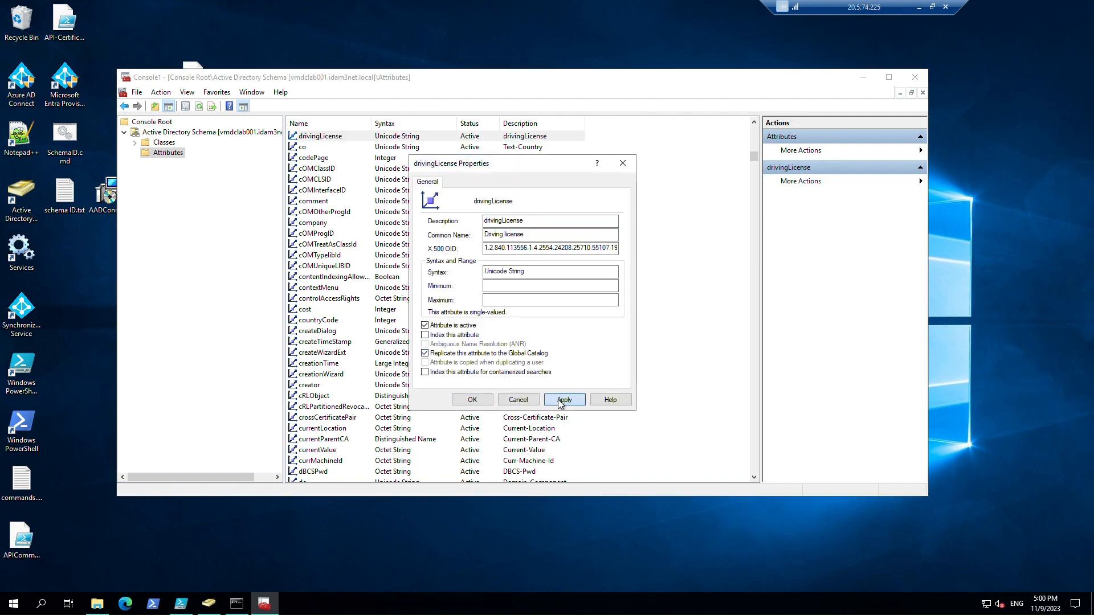
pyautogui.click(476, 400)
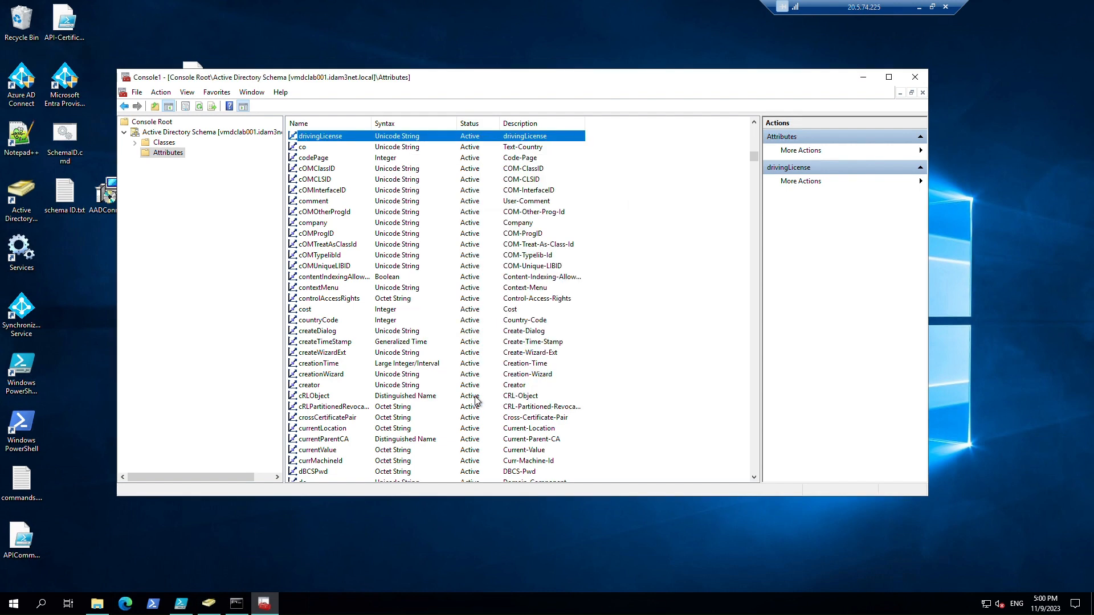
# - Find the user class among the schema classes and open the attribute settings in its properties
pyautogui.click(164, 143)
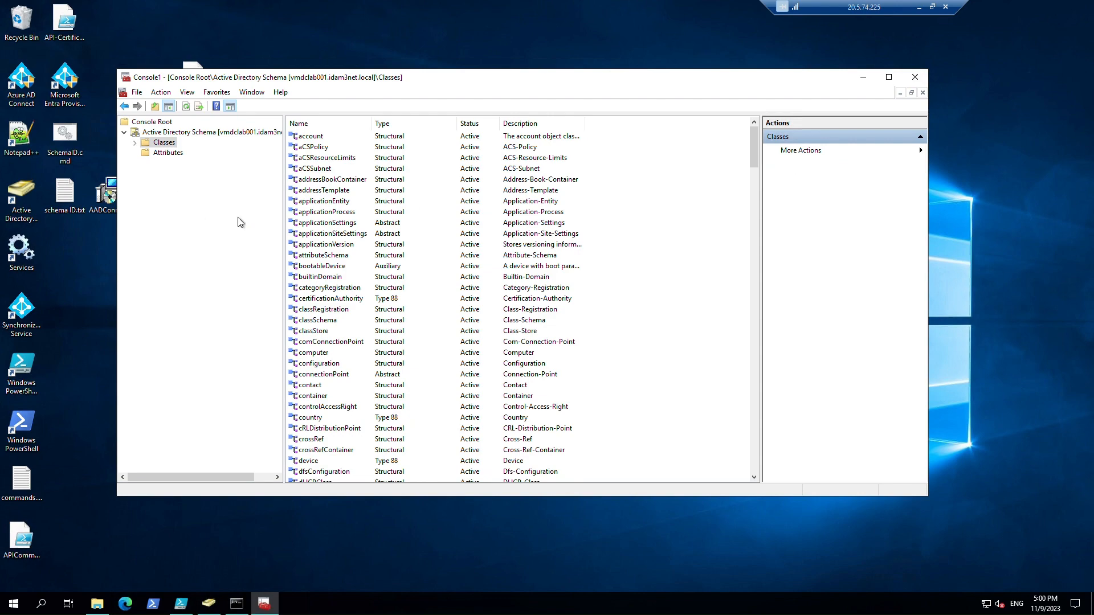
pyautogui.click(326, 256)
pyautogui.scroll(-8, 359, 352)
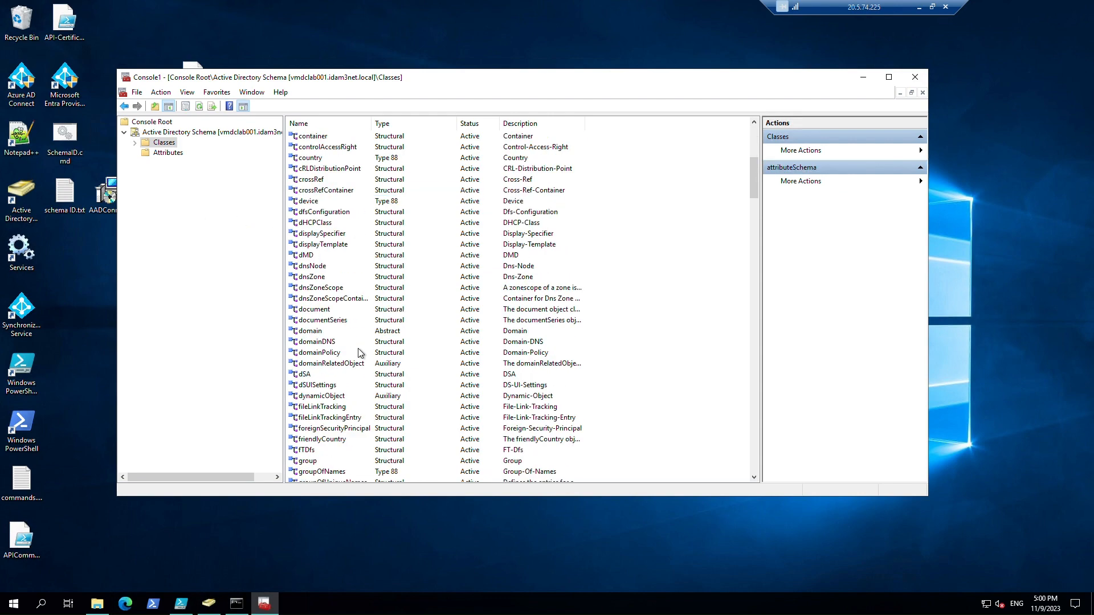
pyautogui.scroll(-20, 359, 353)
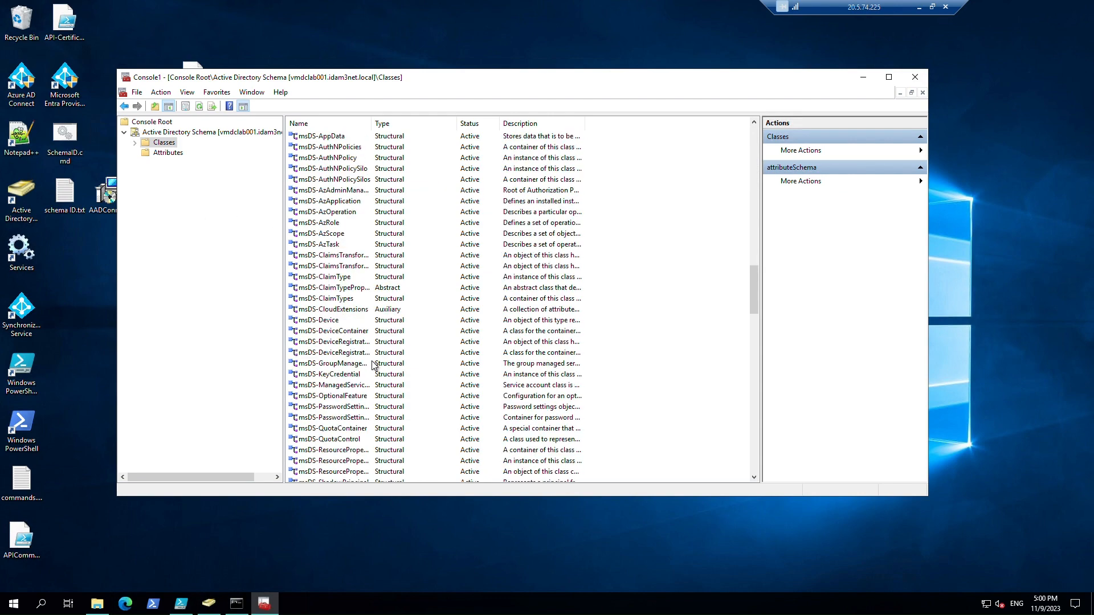
pyautogui.scroll(-20, 374, 365)
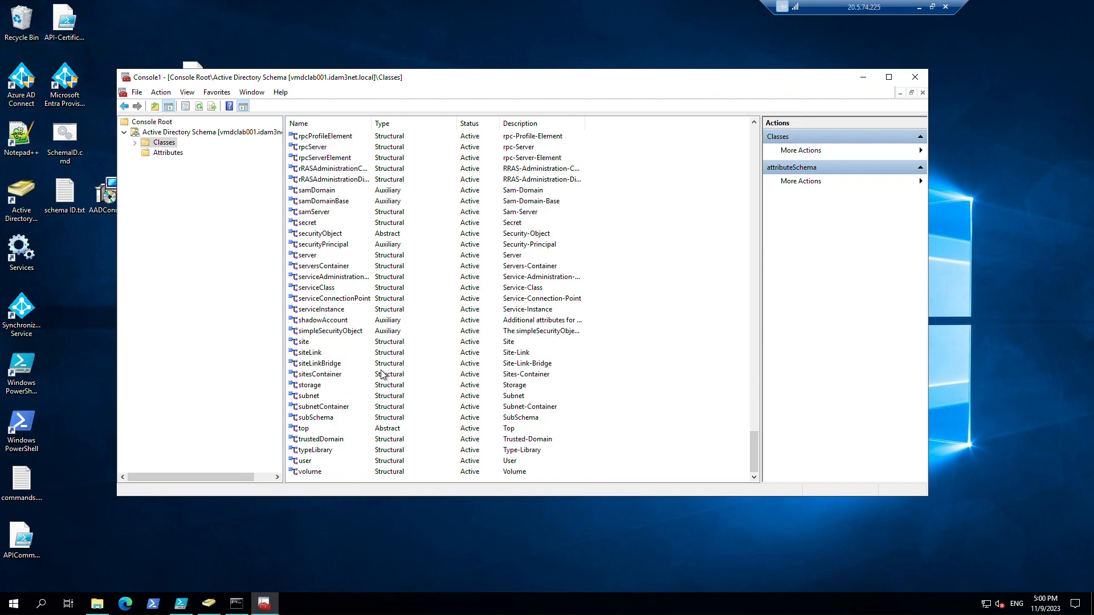
pyautogui.rightClick(306, 460)
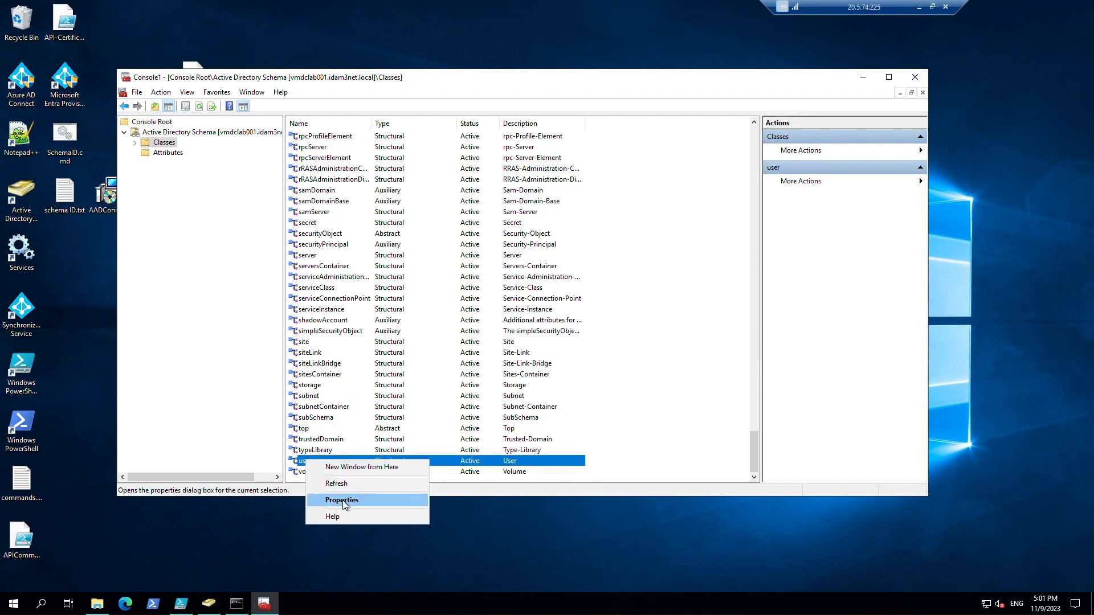
pyautogui.click(344, 500)
pyautogui.click(496, 184)
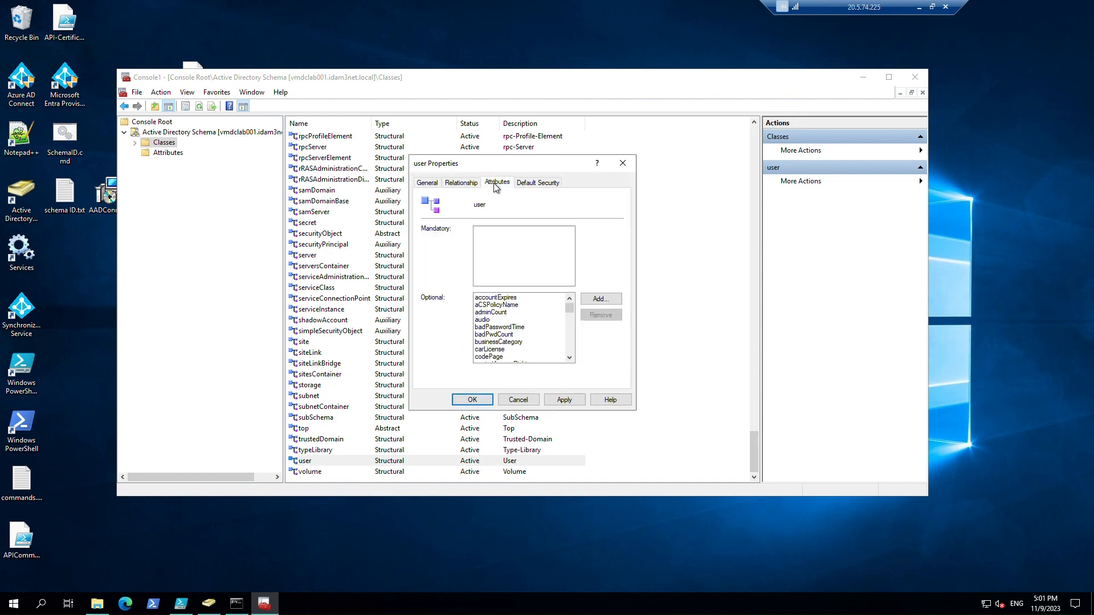
# - Add drivingLicense to the user class as an optional attribute, and apply the change
pyautogui.click(601, 299)
pyautogui.click(501, 298)
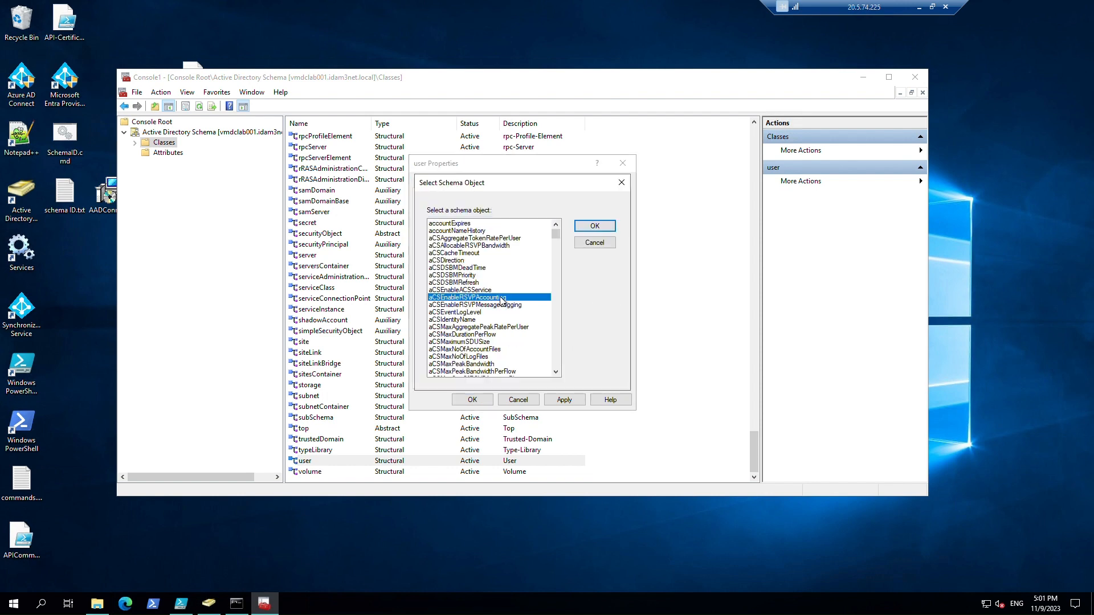
pyautogui.write('dr')
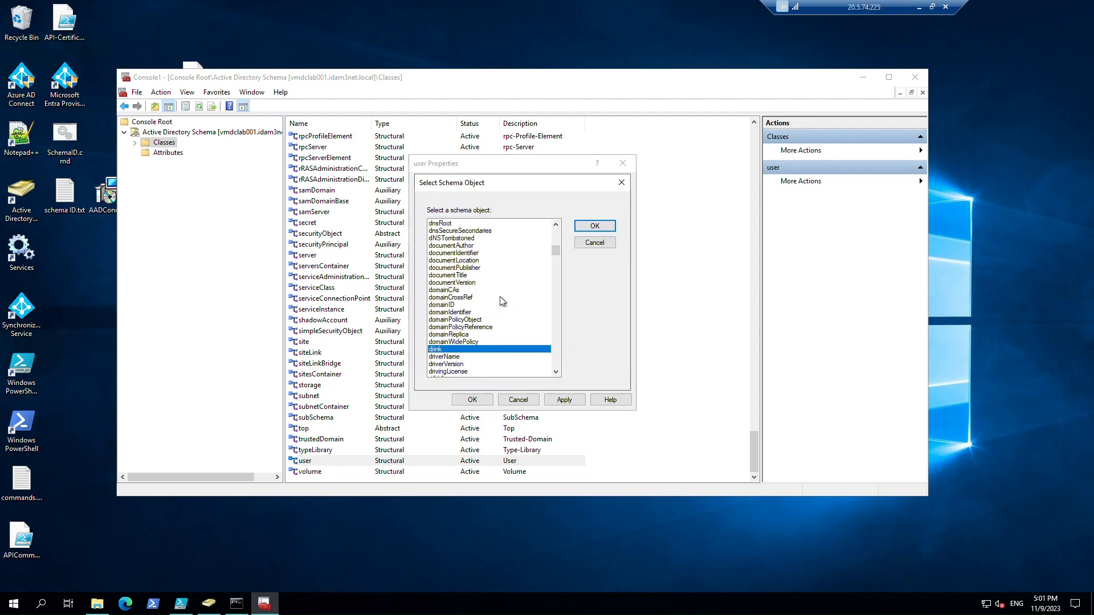
pyautogui.scroll(-1, 500, 296)
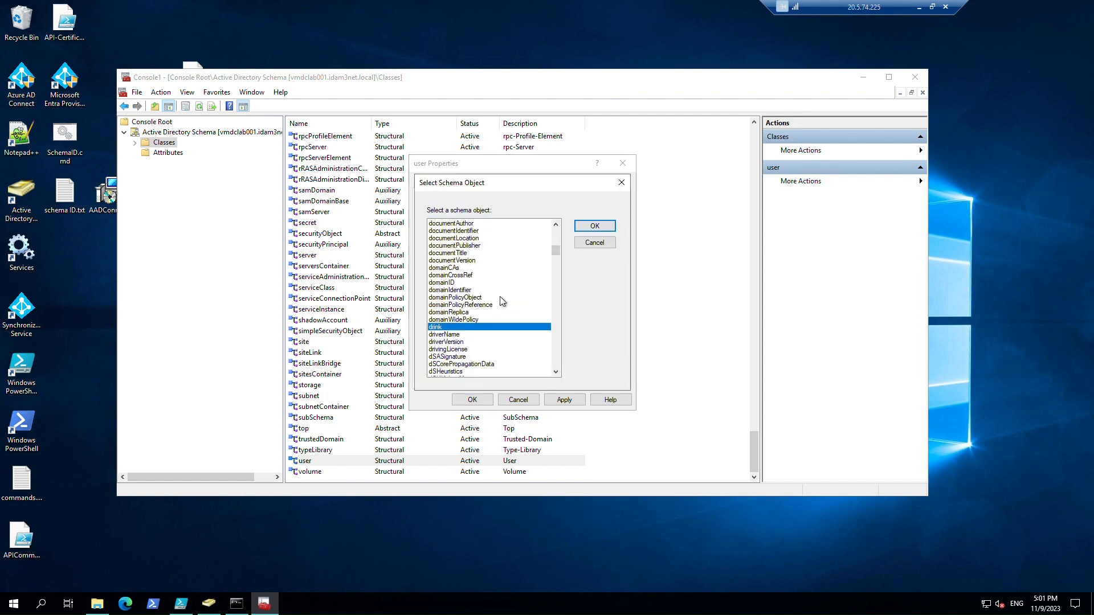
pyautogui.click(464, 349)
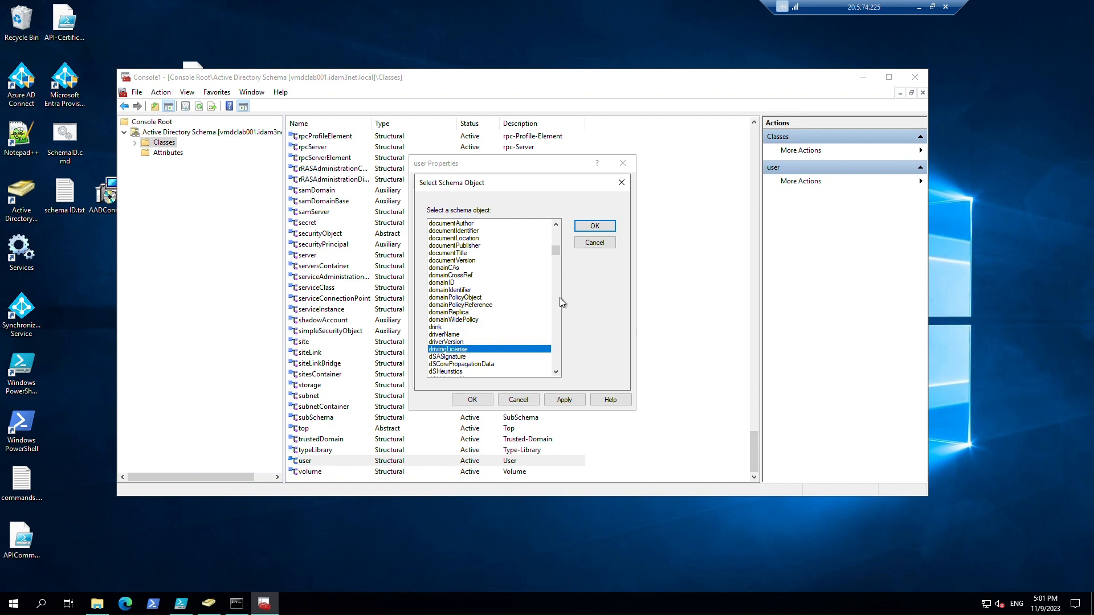
pyautogui.click(595, 226)
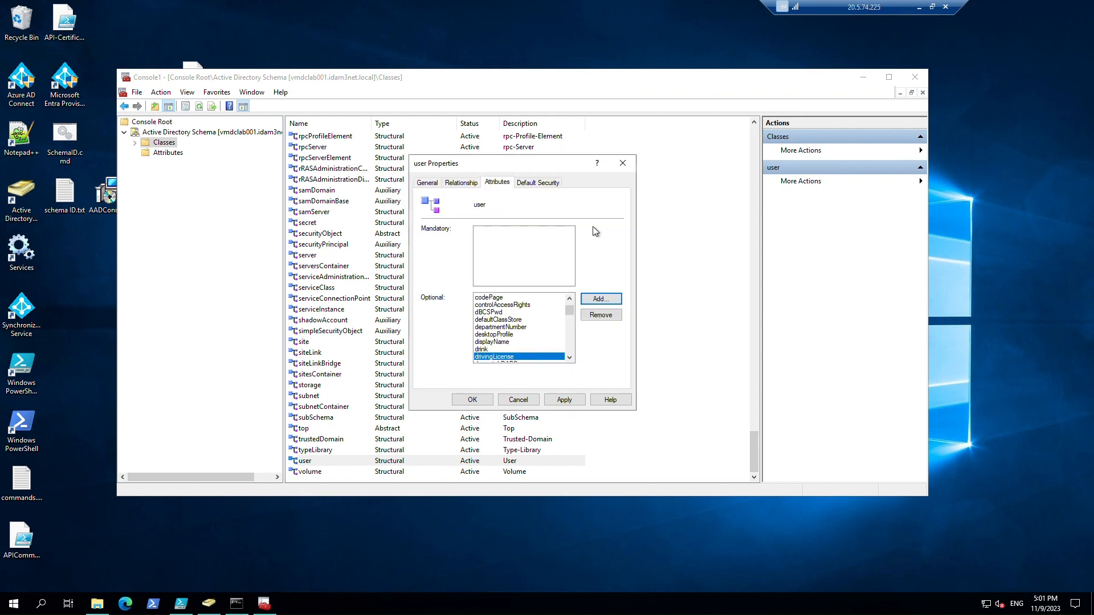
pyautogui.click(564, 401)
pyautogui.click(474, 401)
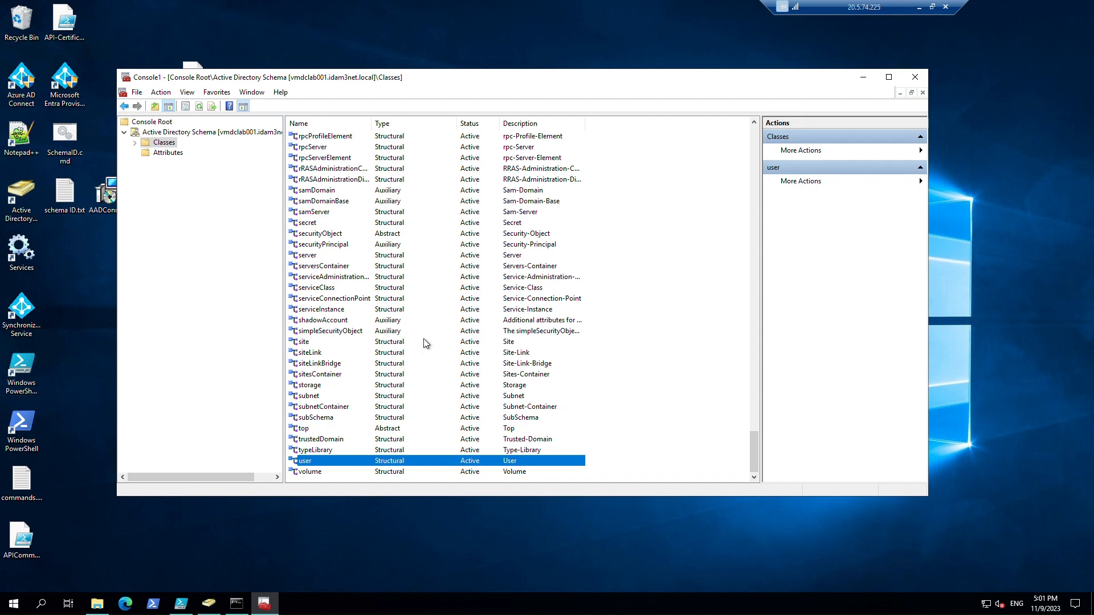
# - Return to the schema's attribute list, and close the open Active Directory Users and Computers window
pyautogui.click(162, 153)
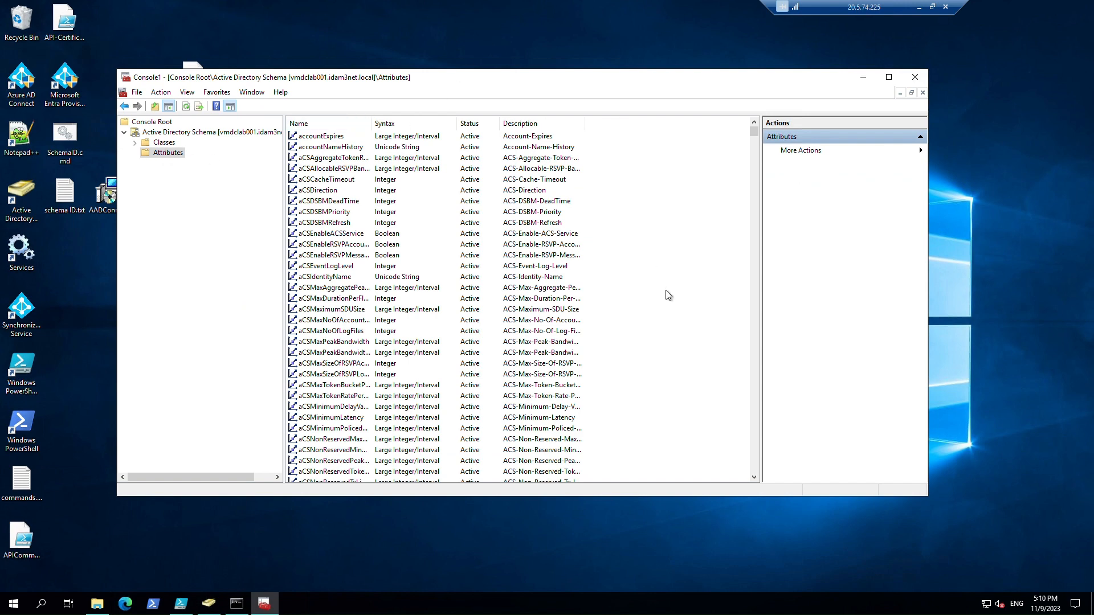
pyautogui.click(215, 608)
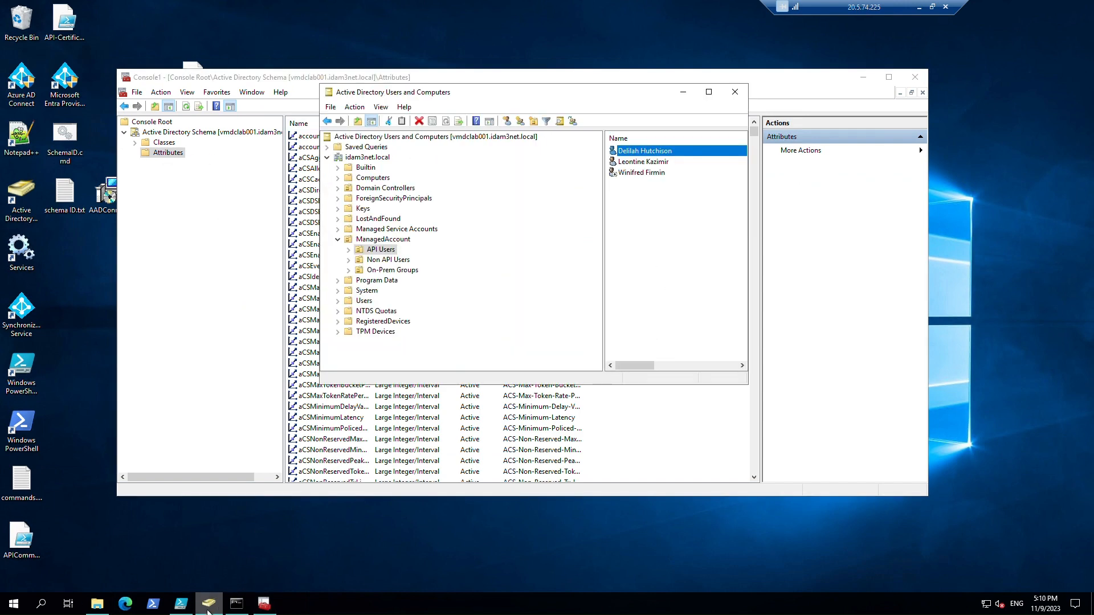
pyautogui.click(739, 93)
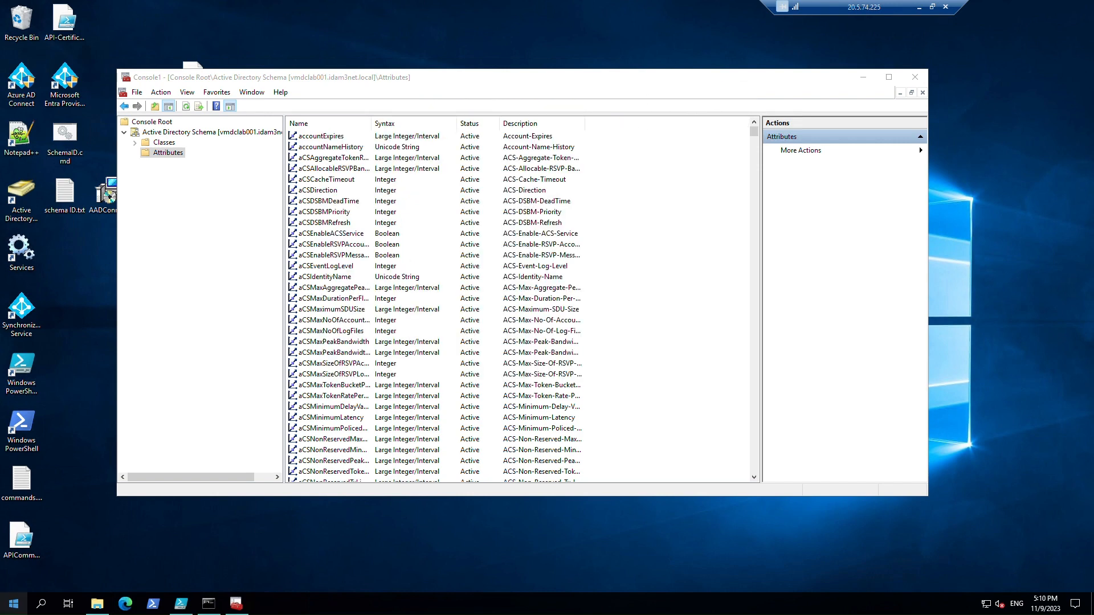
# - Launch Active Directory Administrative Center from Windows Administrative Tools
pyautogui.click(14, 606)
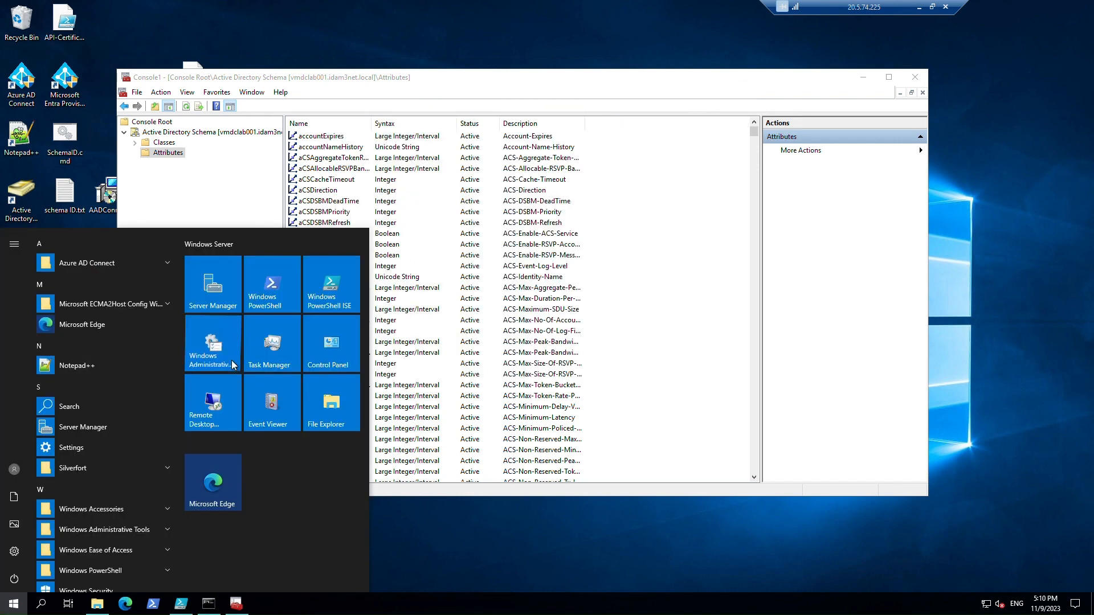
pyautogui.click(213, 342)
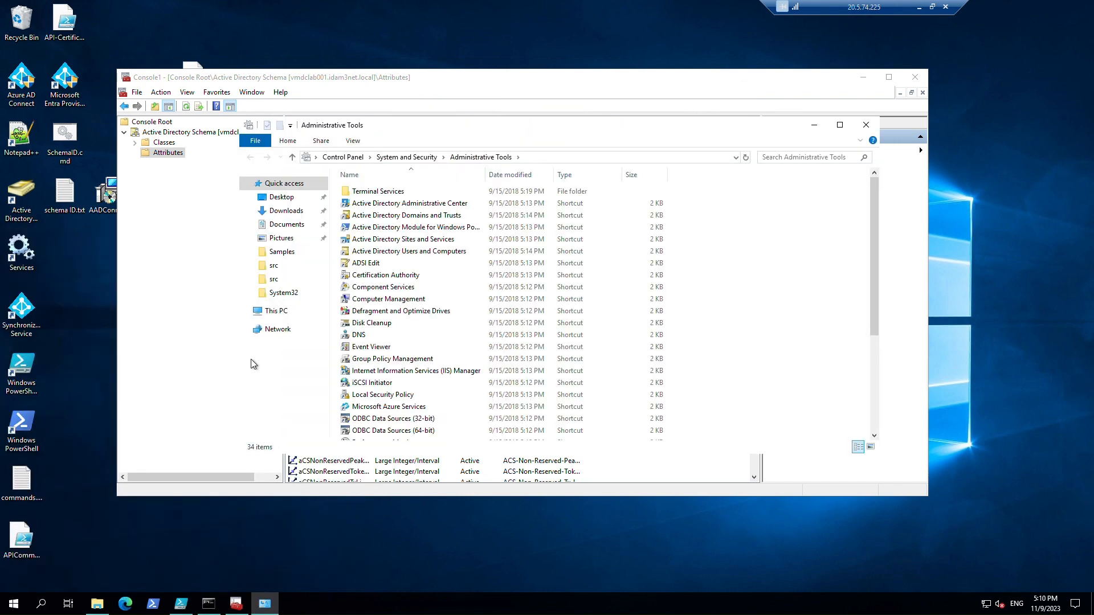
pyautogui.click(448, 205)
pyautogui.press('Return')
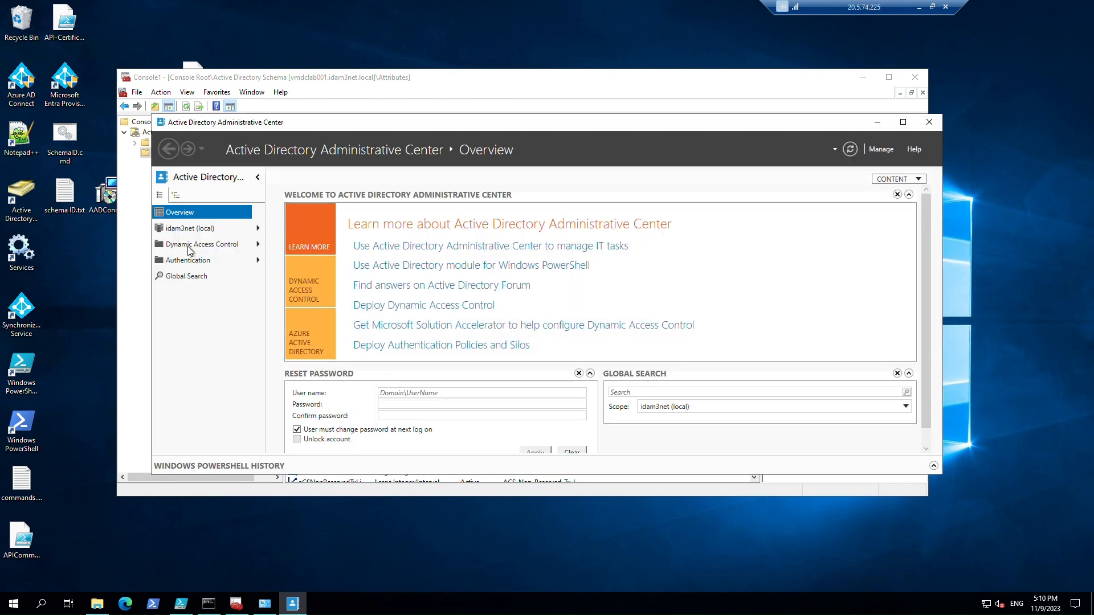
# - Maximize the Administrative Center and open the API Users unit under ManagedAccount in the idam3net (local) domain
pyautogui.click(191, 231)
pyautogui.scroll(-2, 331, 291)
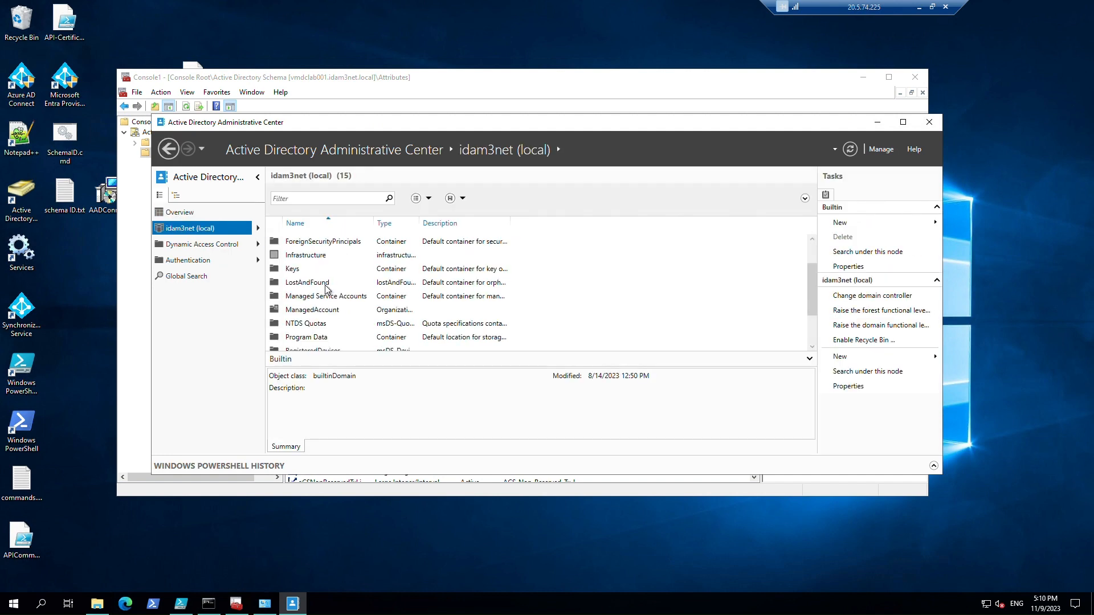
pyautogui.click(903, 123)
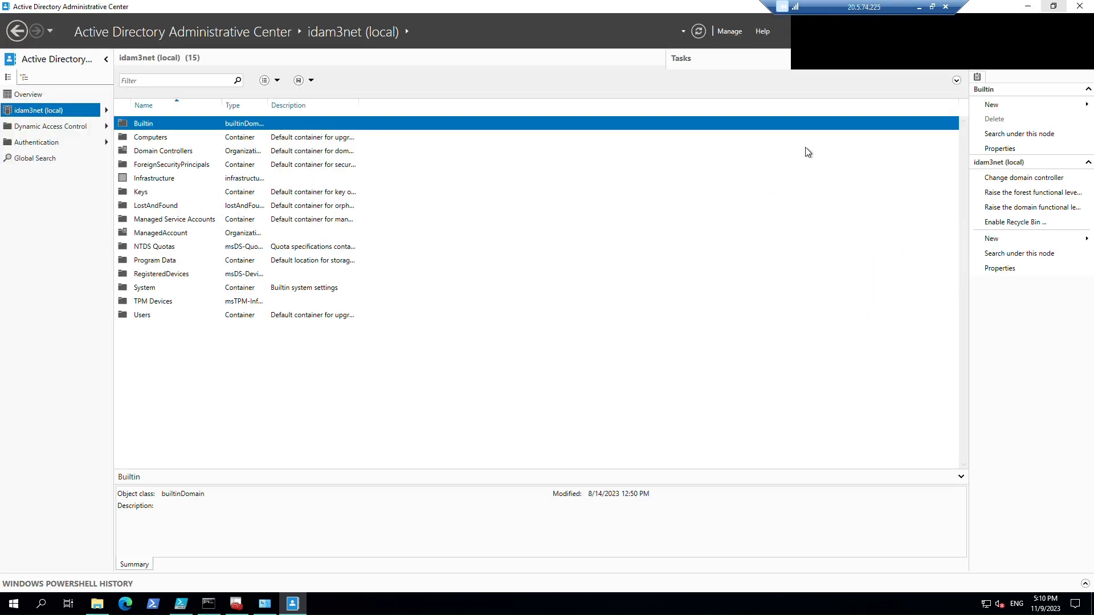
pyautogui.doubleClick(172, 233)
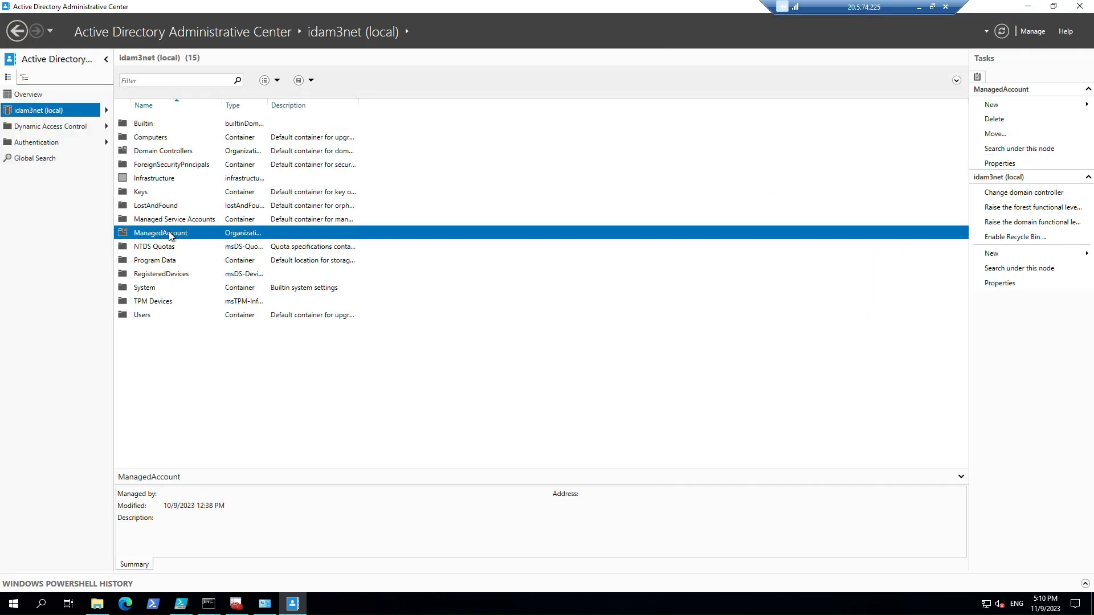
pyautogui.doubleClick(169, 124)
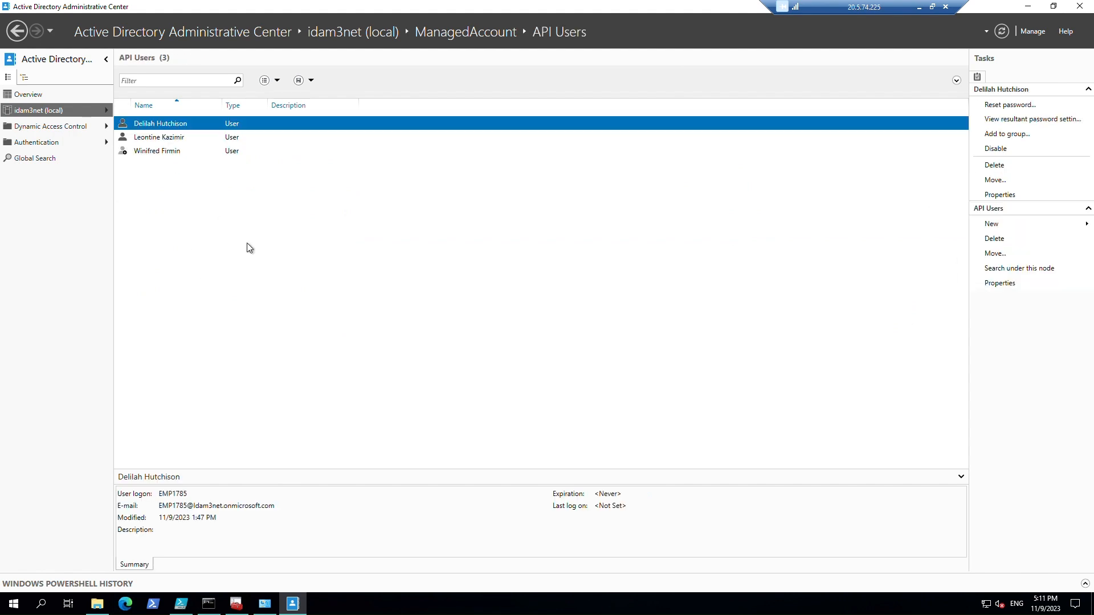
# - Open the properties of the first user in API Users and locate the drivingLicense attribute in the Attribute Editor
pyautogui.rightClick(182, 120)
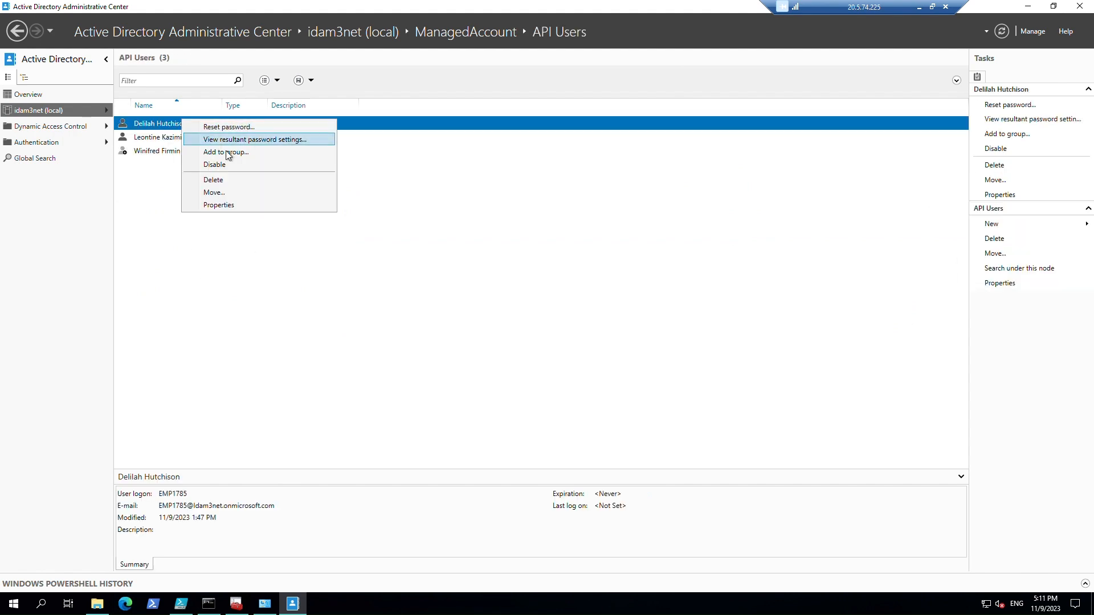
pyautogui.click(259, 206)
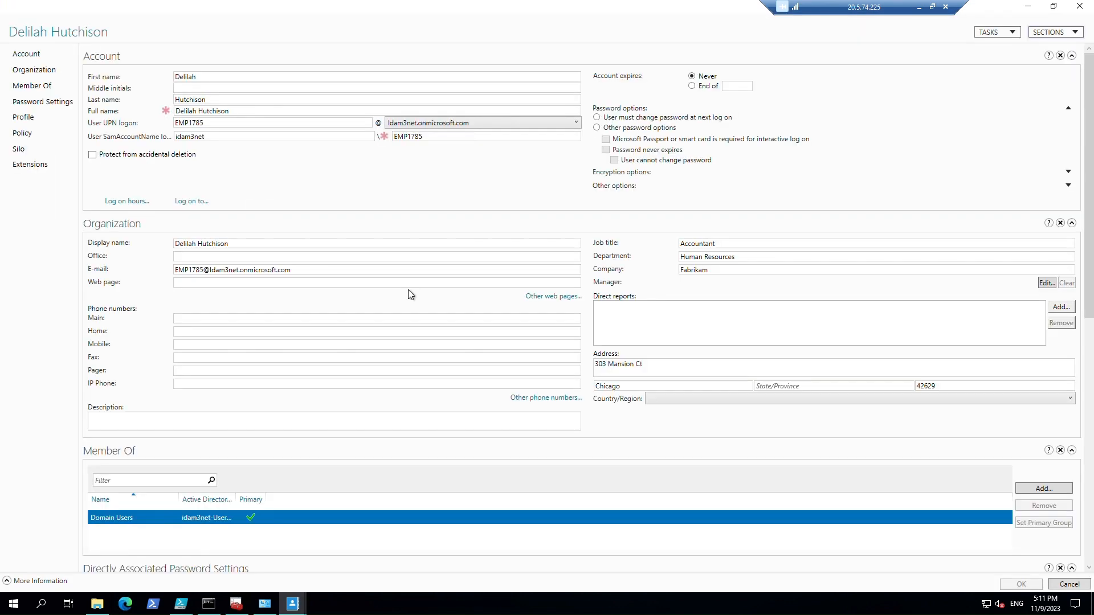
pyautogui.click(33, 165)
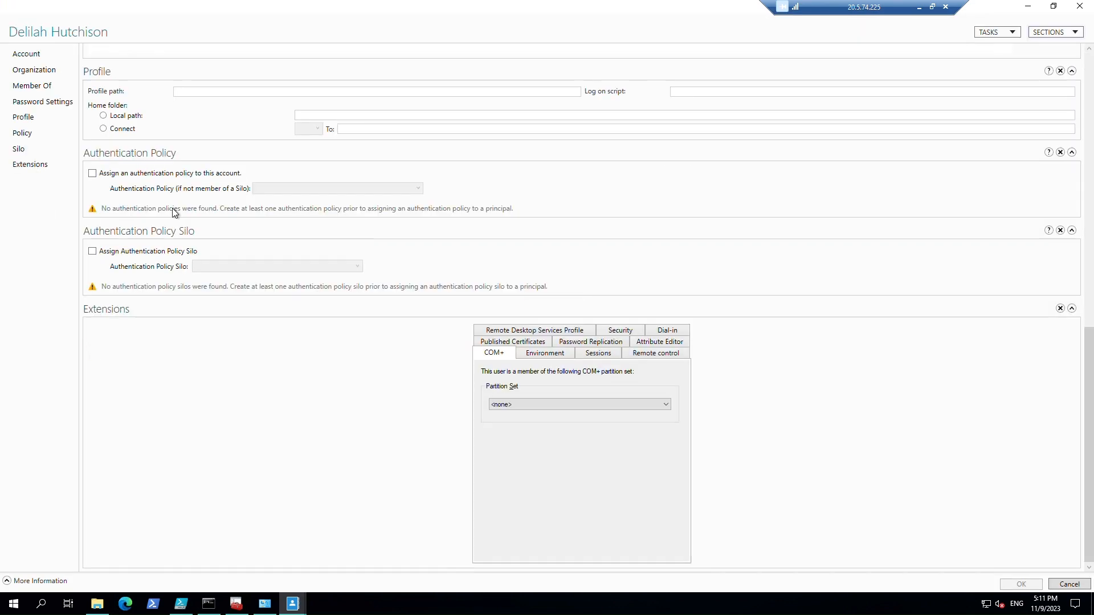
pyautogui.click(662, 342)
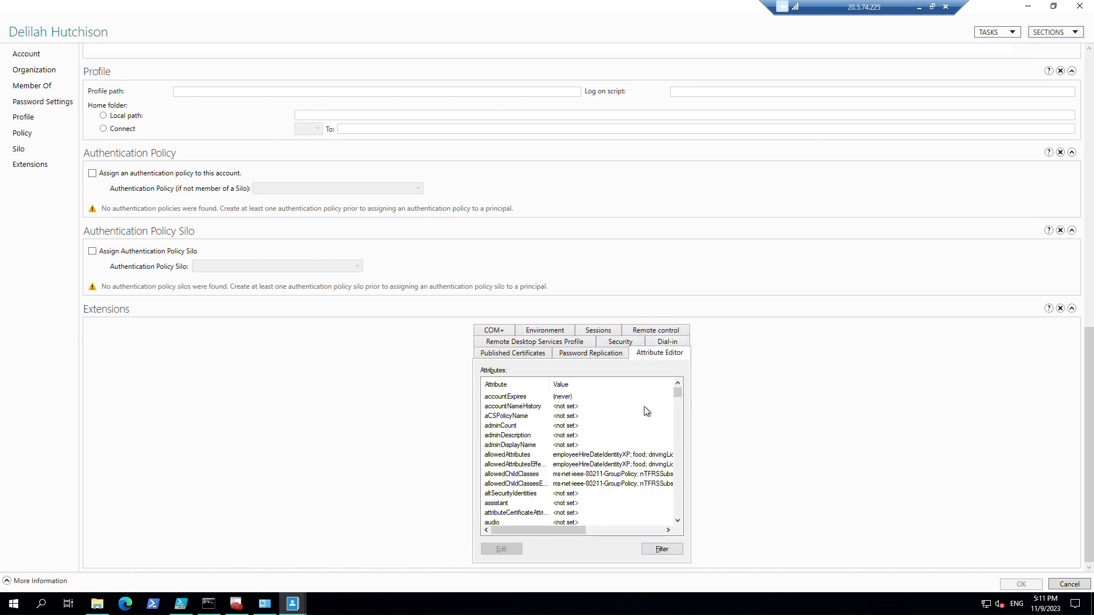
pyautogui.click(596, 464)
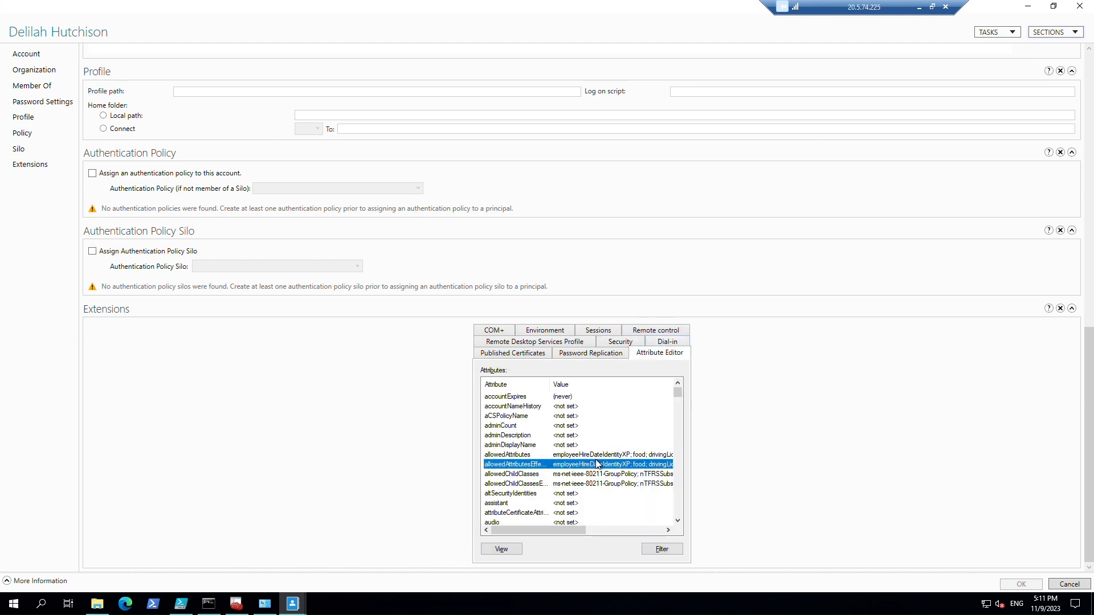
pyautogui.write('dr')
pyautogui.scroll(-2, 597, 465)
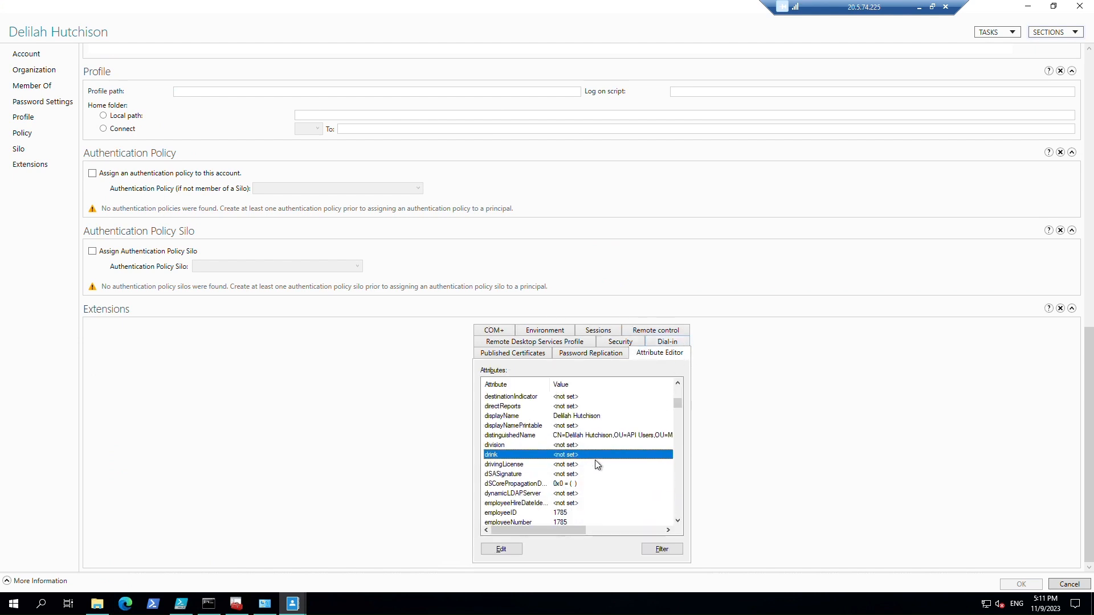
pyautogui.click(565, 464)
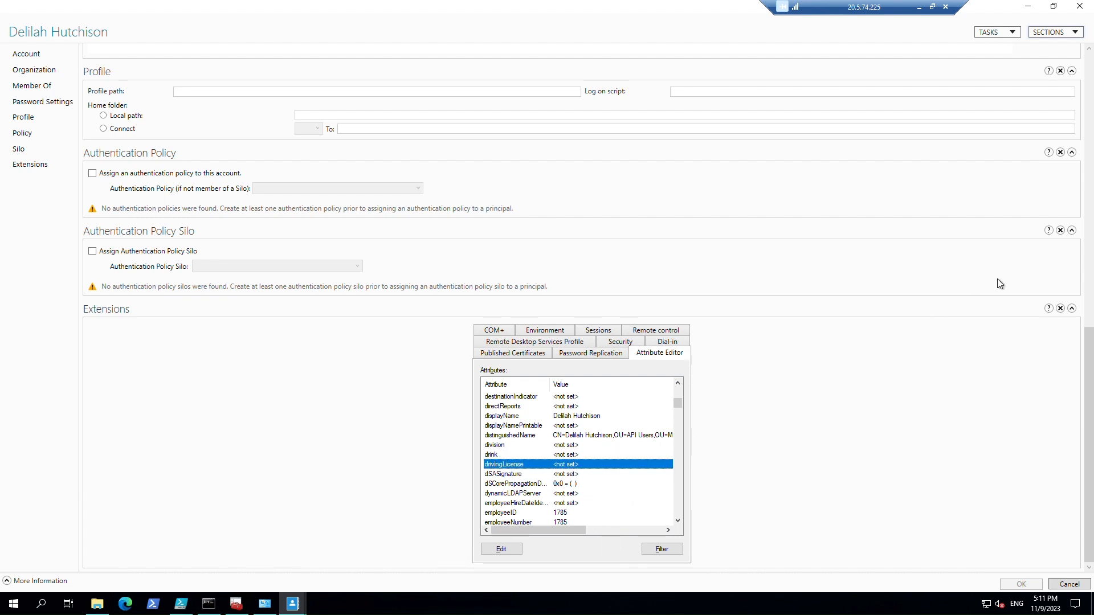
# - Close the user properties, Administrative Center and Administrative Tools windows, and minimize the schema console
pyautogui.click(1081, 7)
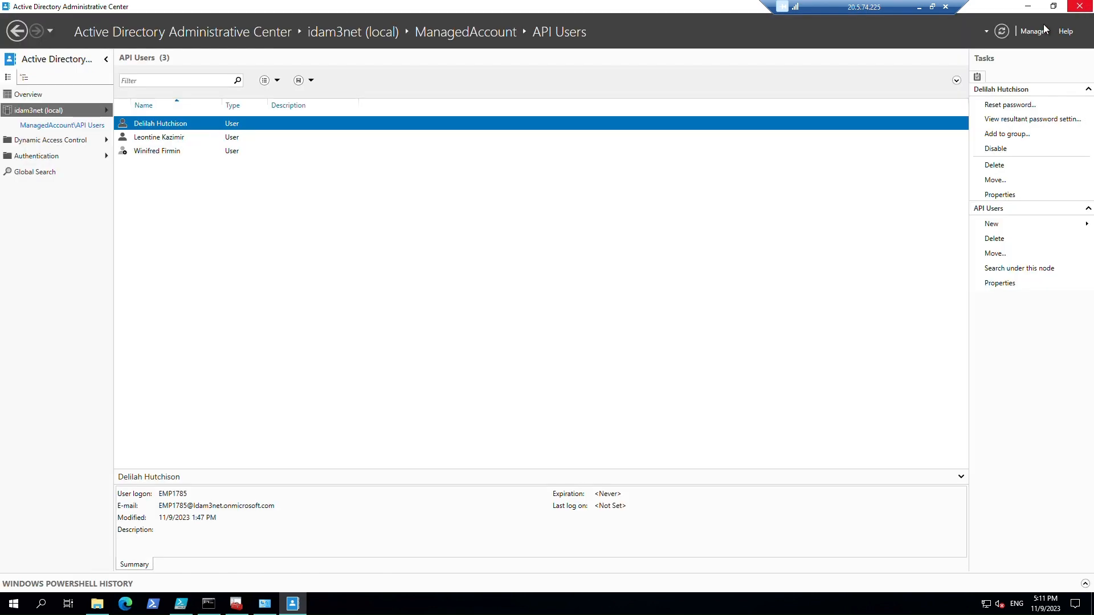
pyautogui.click(1081, 7)
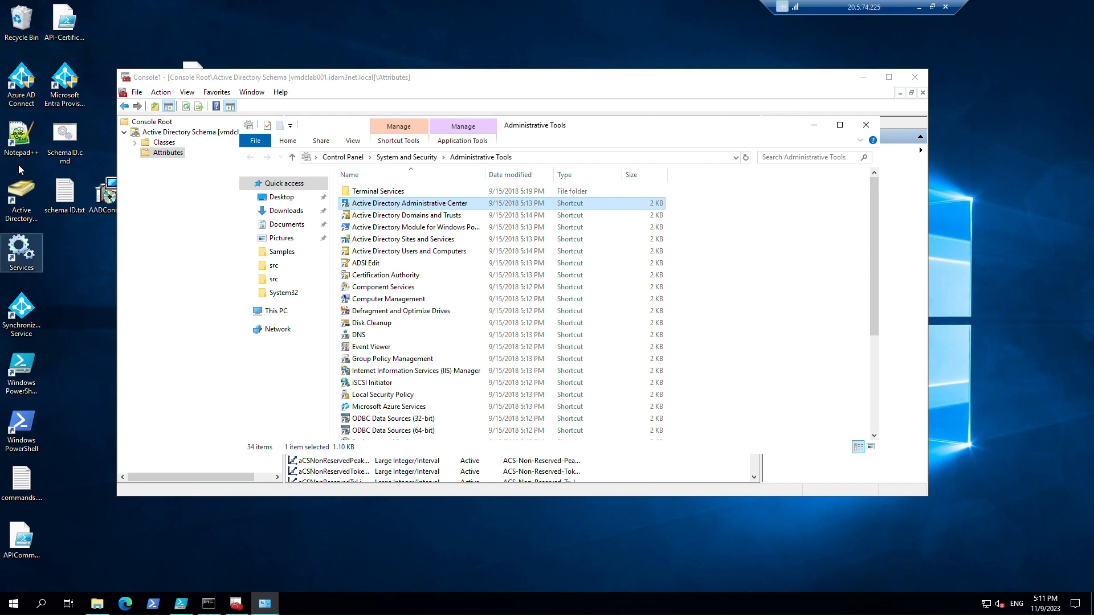
pyautogui.click(867, 125)
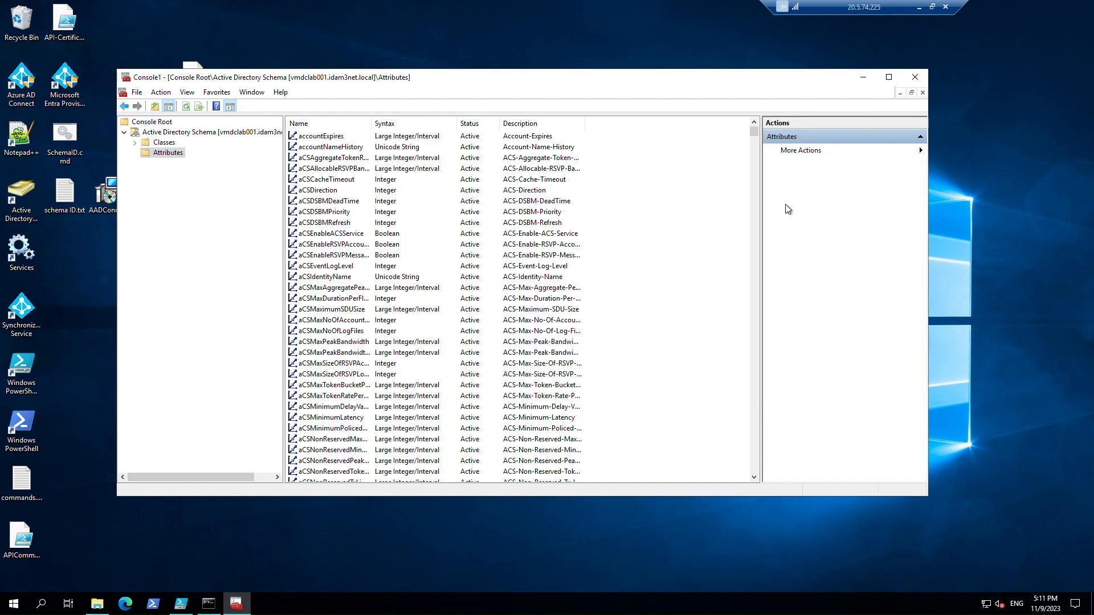
pyautogui.click(863, 78)
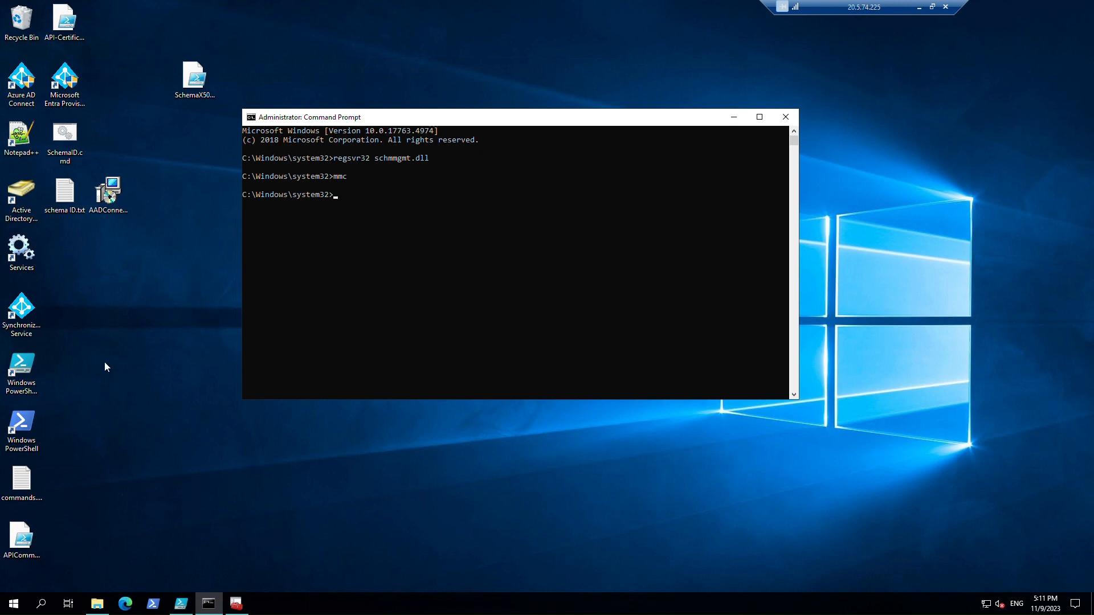
# - Launch Azure AD Connect with elevated rights and start the Refresh directory schema task
pyautogui.doubleClick(21, 80)
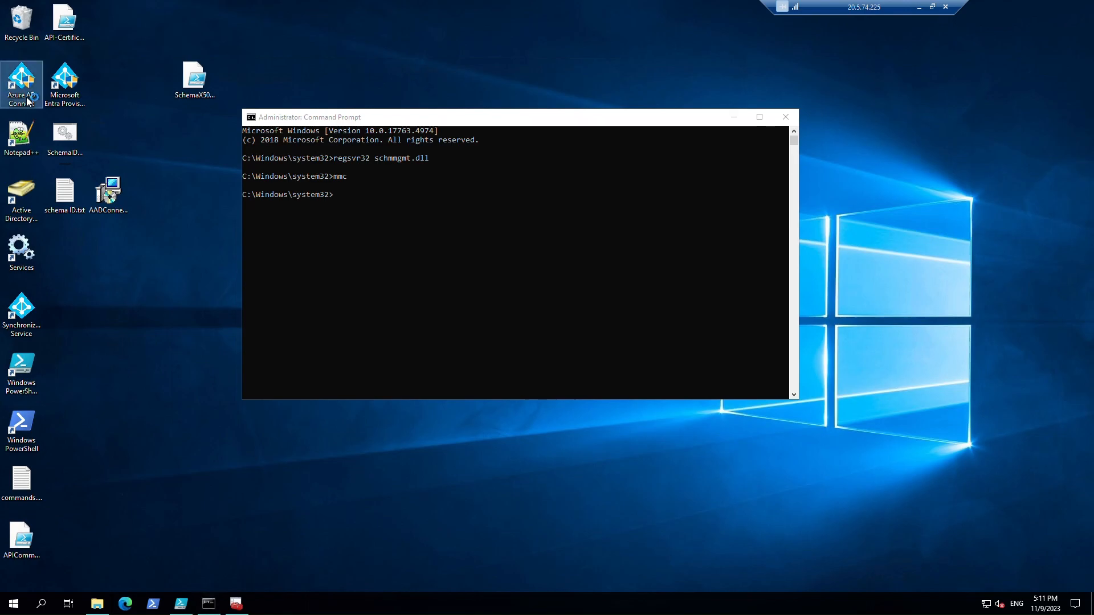
pyautogui.click(525, 385)
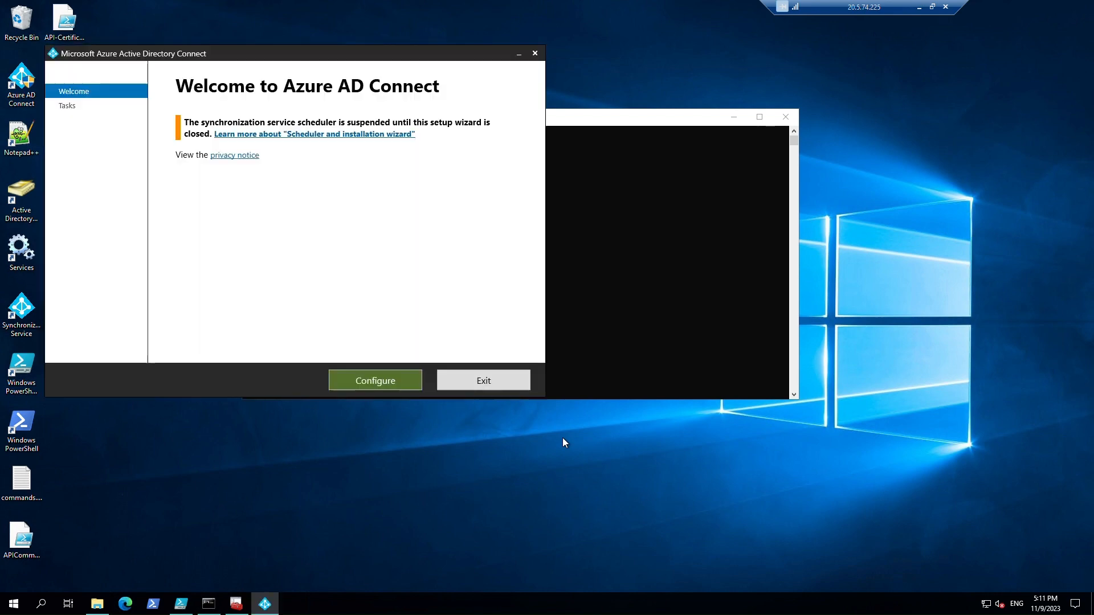
pyautogui.click(367, 382)
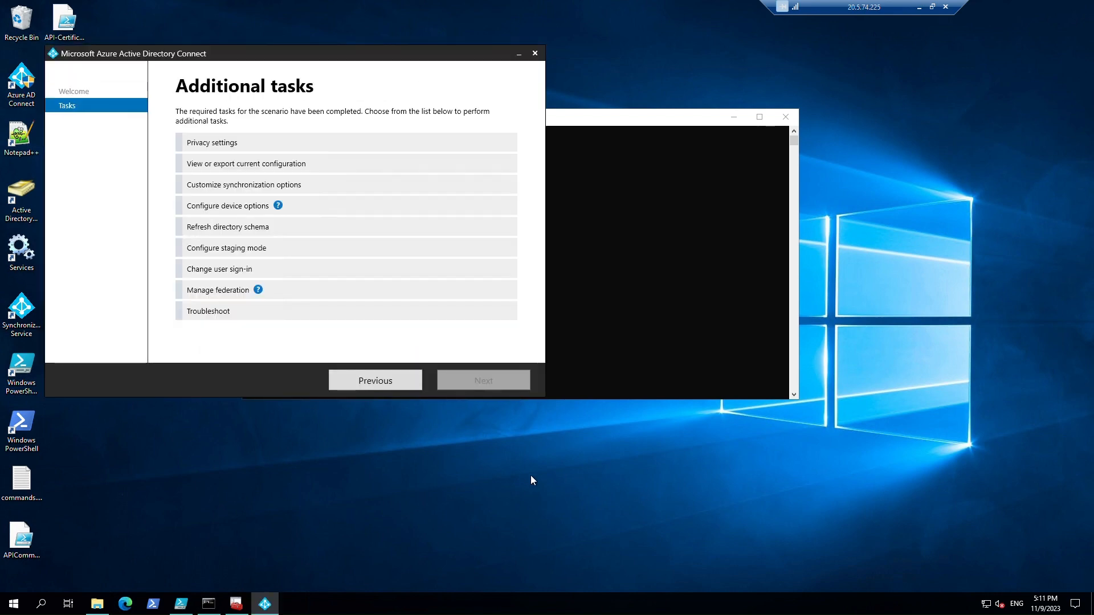
pyautogui.click(263, 230)
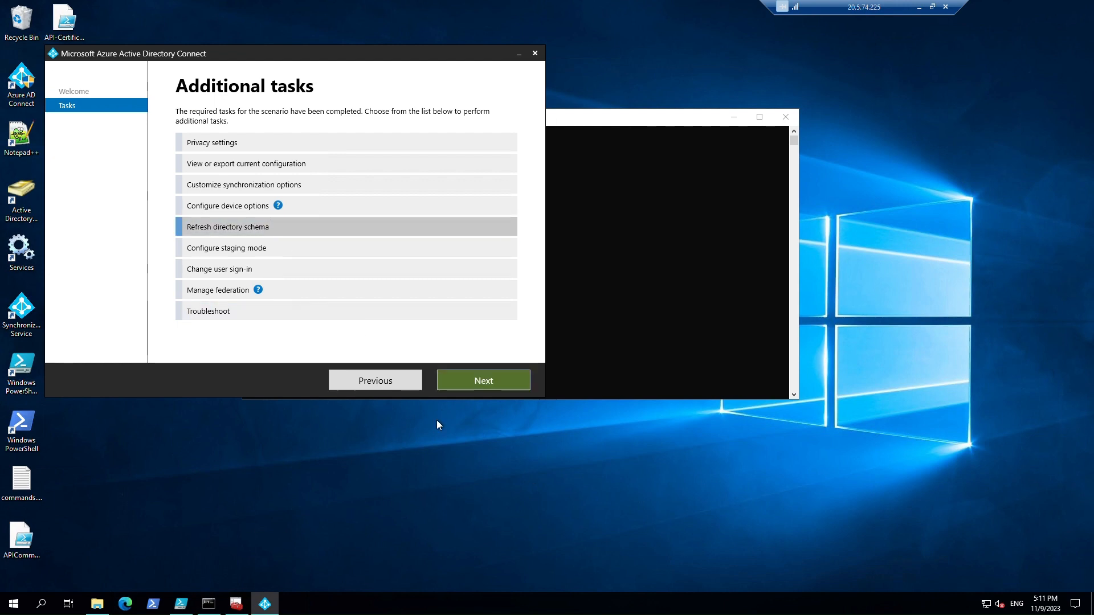
pyautogui.click(486, 379)
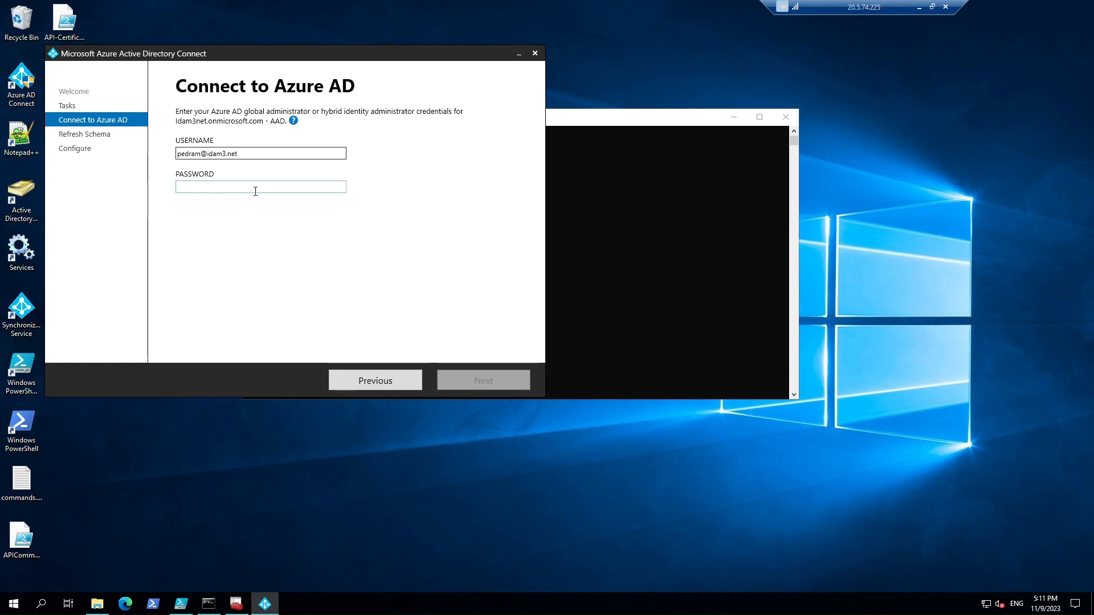
# - Connect to Azure AD by replacing the username with the administrator's onmicrosoft.com account and entering the account password
pyautogui.click(250, 153)
pyautogui.hotkey('ctrl', 'a')
pyautogui.hotkey('ctrl', 'v')
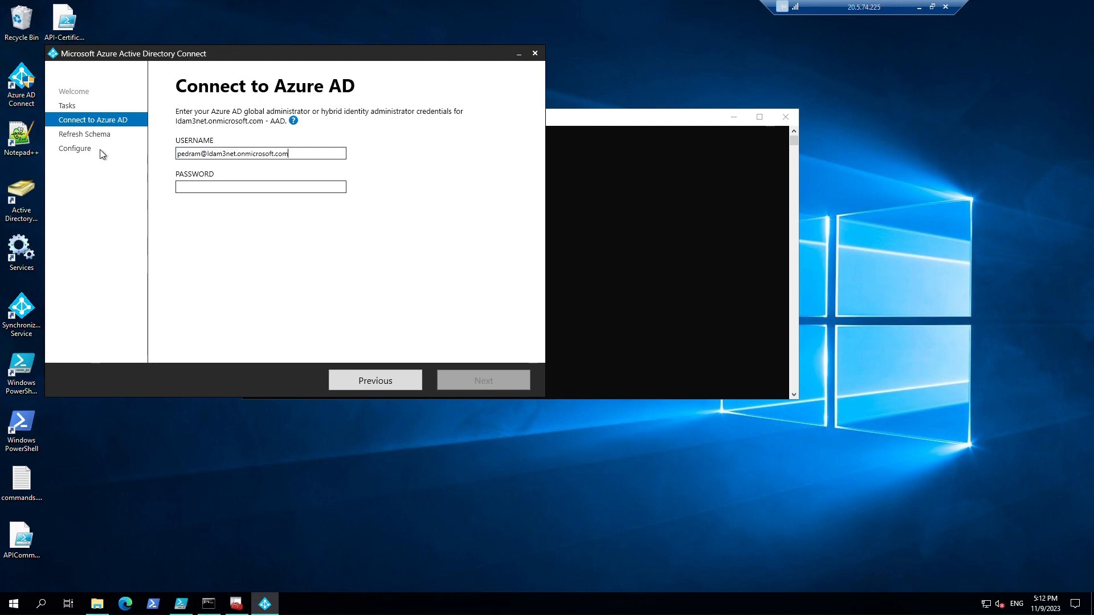
pyautogui.press('Tab')
pyautogui.write('********')
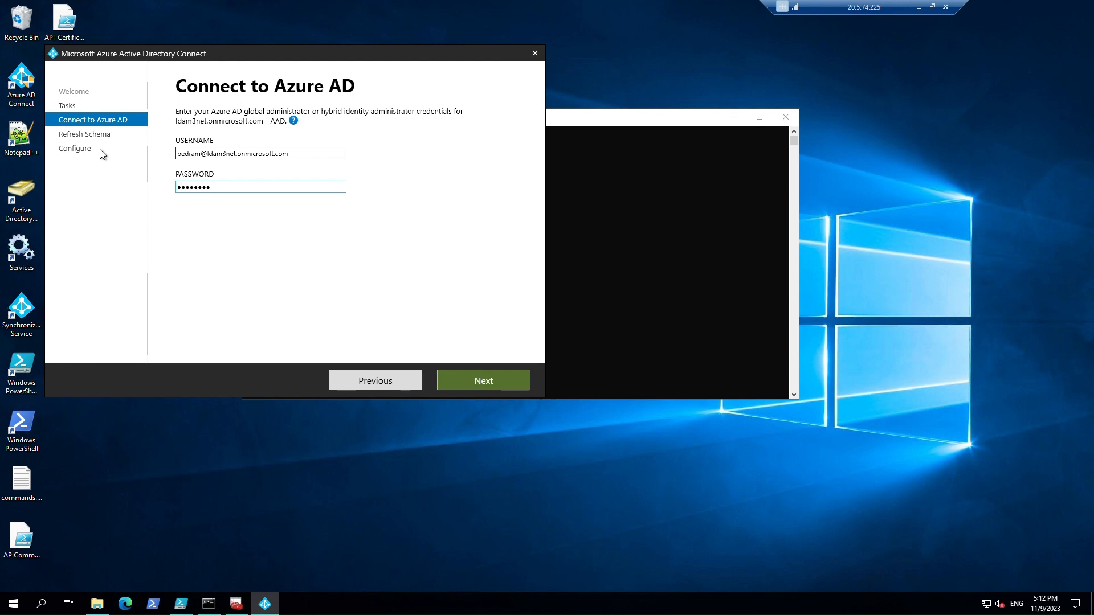
pyautogui.write('*******')
pyautogui.click(450, 379)
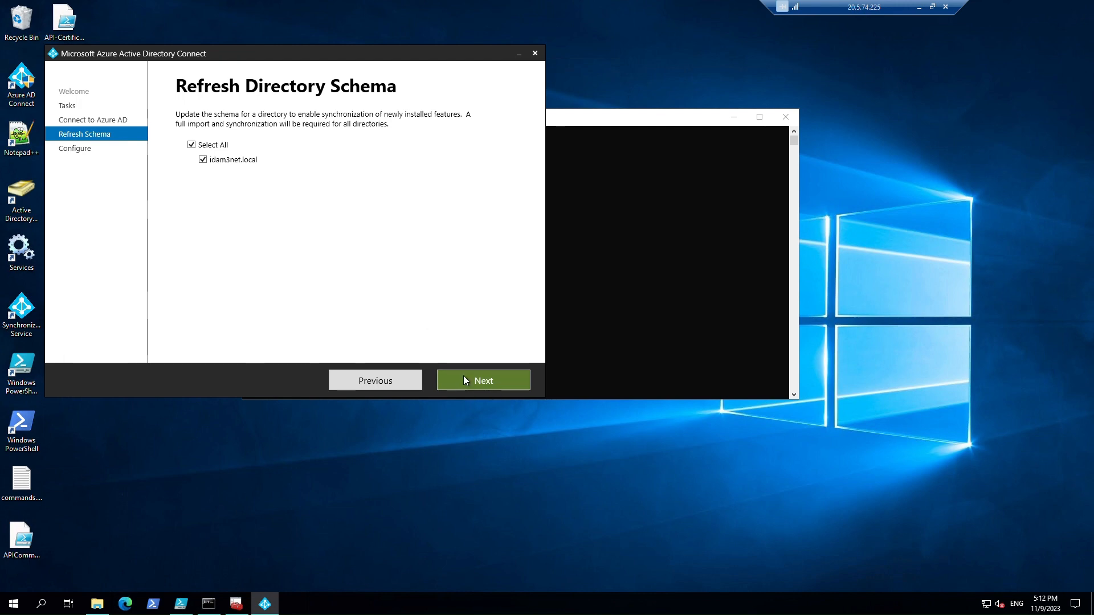
# - Refresh the directory schema for idam3net.local, keeping synchronization set to start on completion, and exit the wizard
pyautogui.click(477, 385)
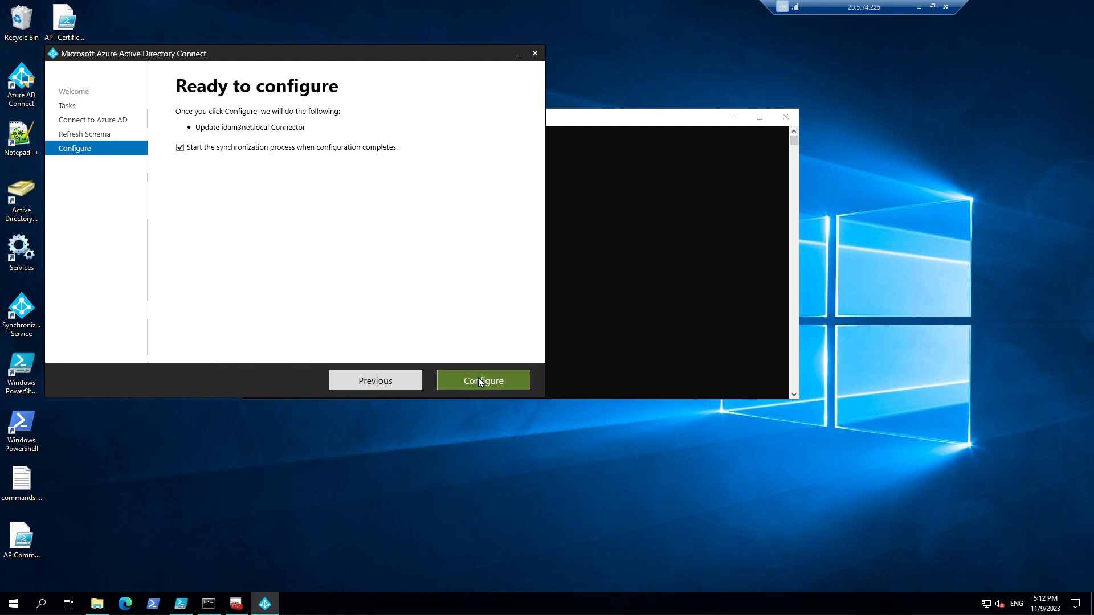
pyautogui.click(478, 379)
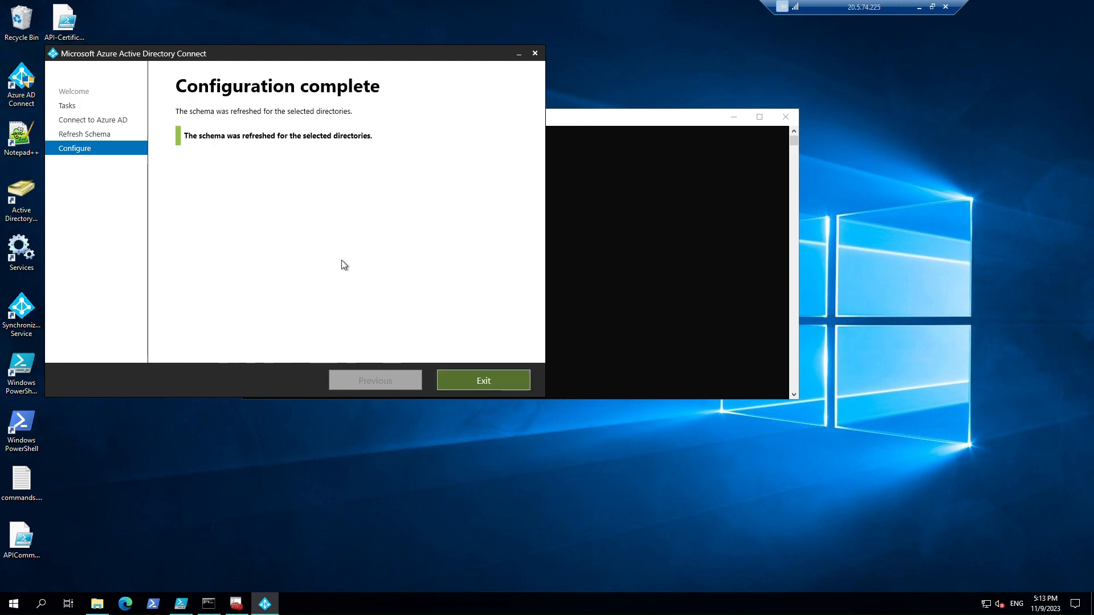
pyautogui.click(469, 380)
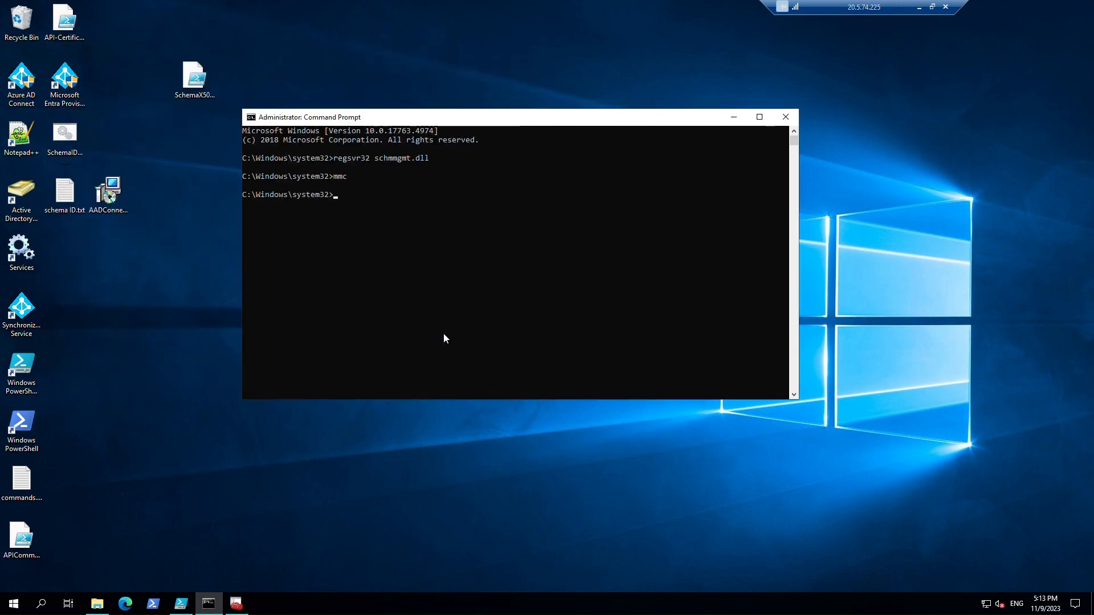
# - Try to reopen the Azure AD Connect wizard right after the schema refresh, and exit it
pyautogui.doubleClick(22, 79)
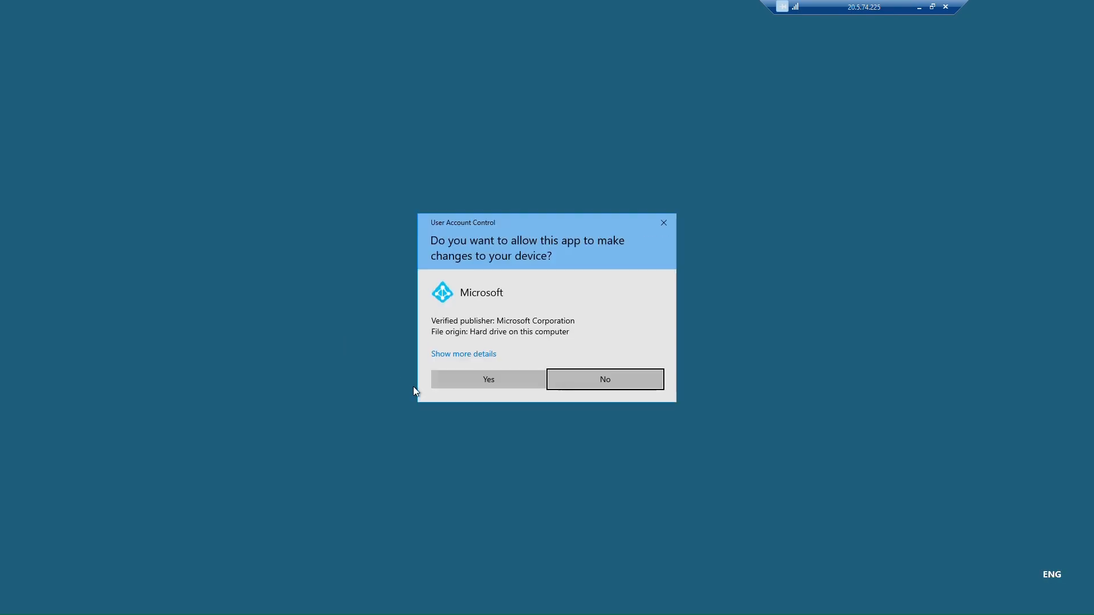
pyautogui.click(472, 381)
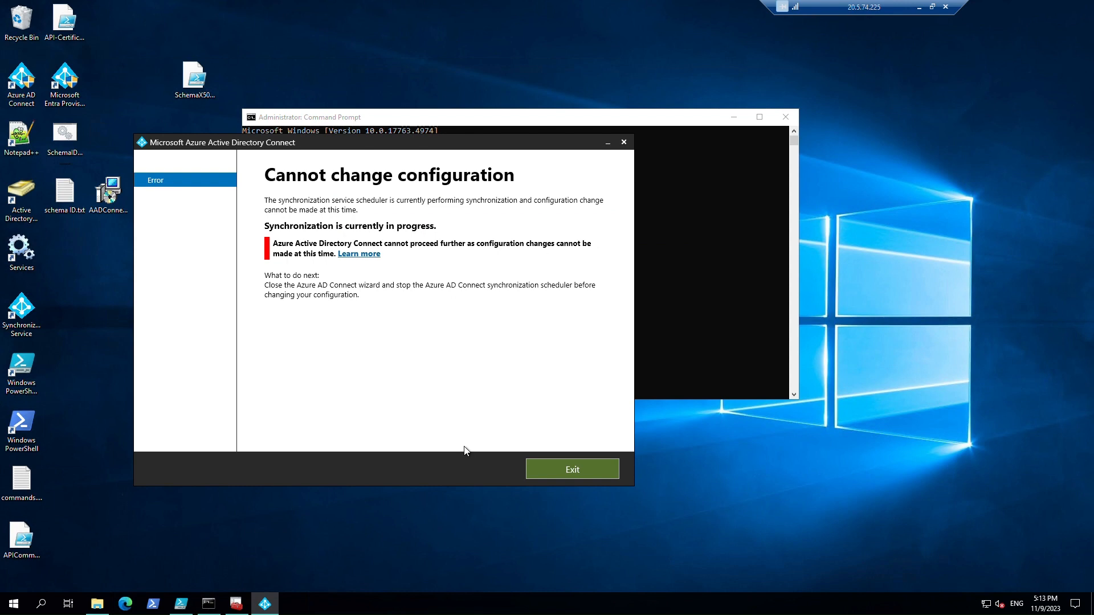
pyautogui.click(552, 470)
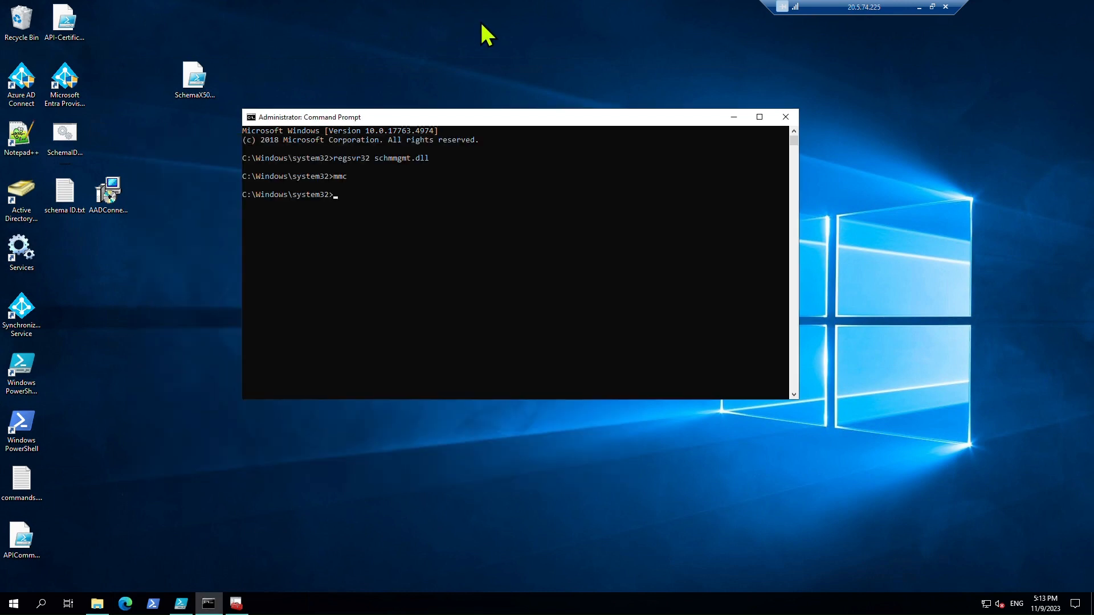
# - Launch Azure AD Connect with elevated rights and start the Customize synchronization options task
pyautogui.doubleClick(31, 106)
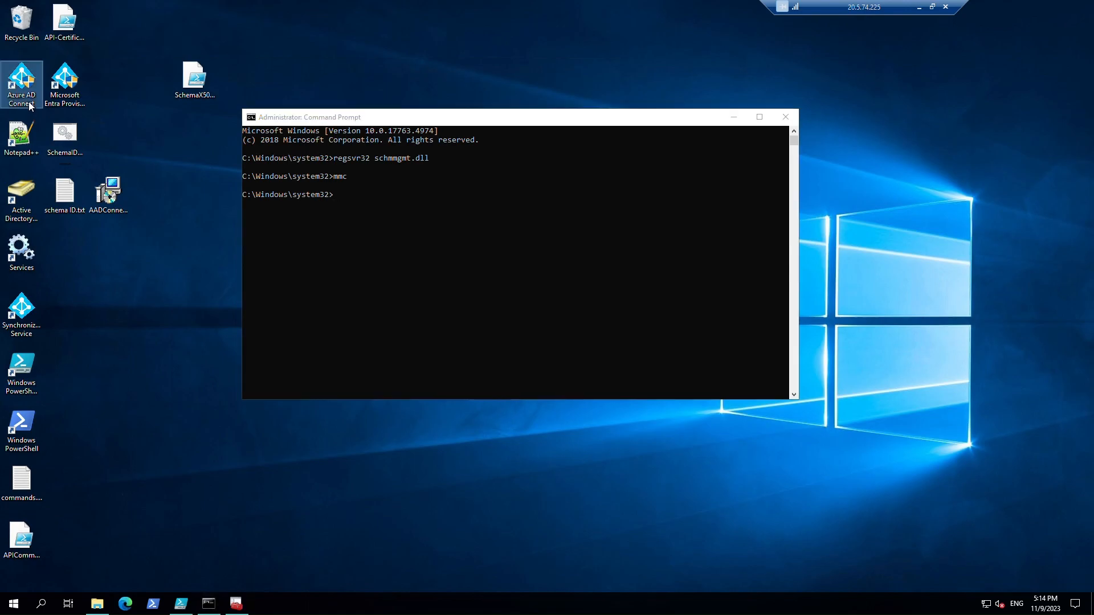
pyautogui.click(505, 378)
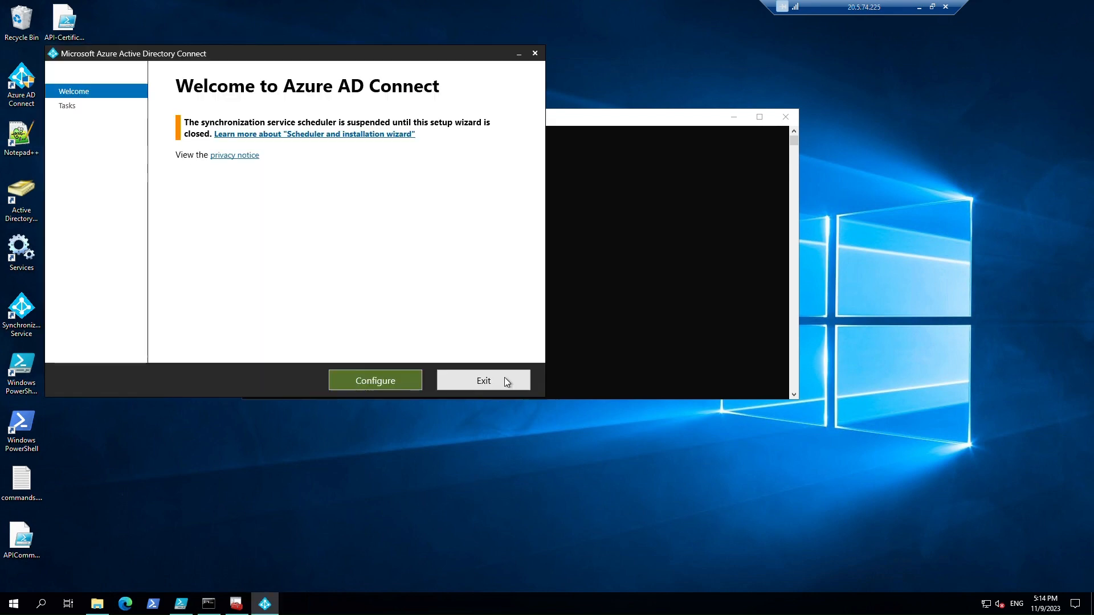
pyautogui.click(408, 381)
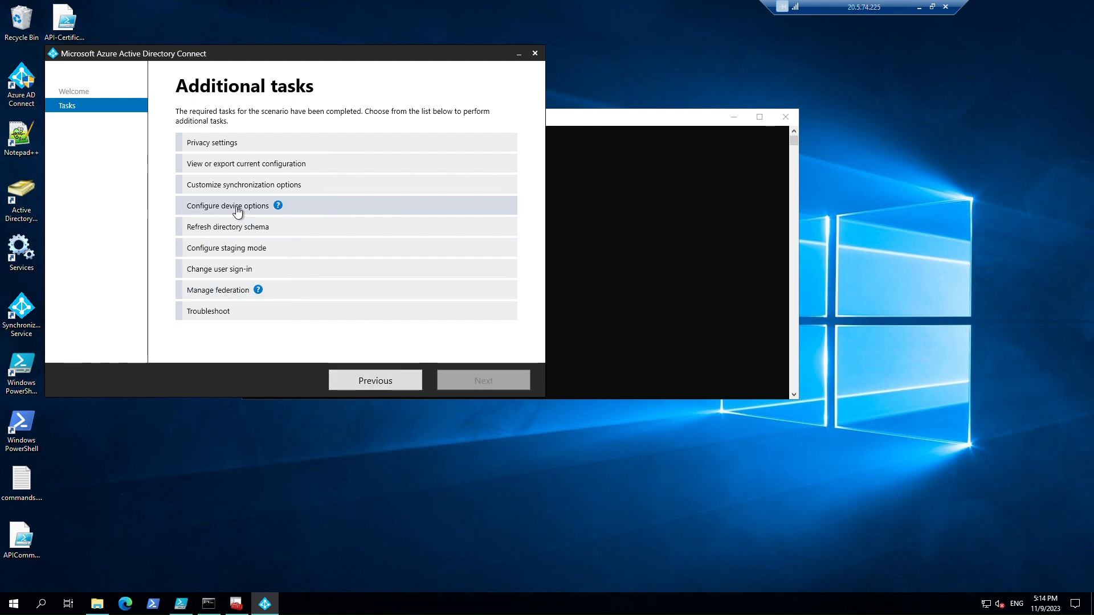
pyautogui.click(238, 184)
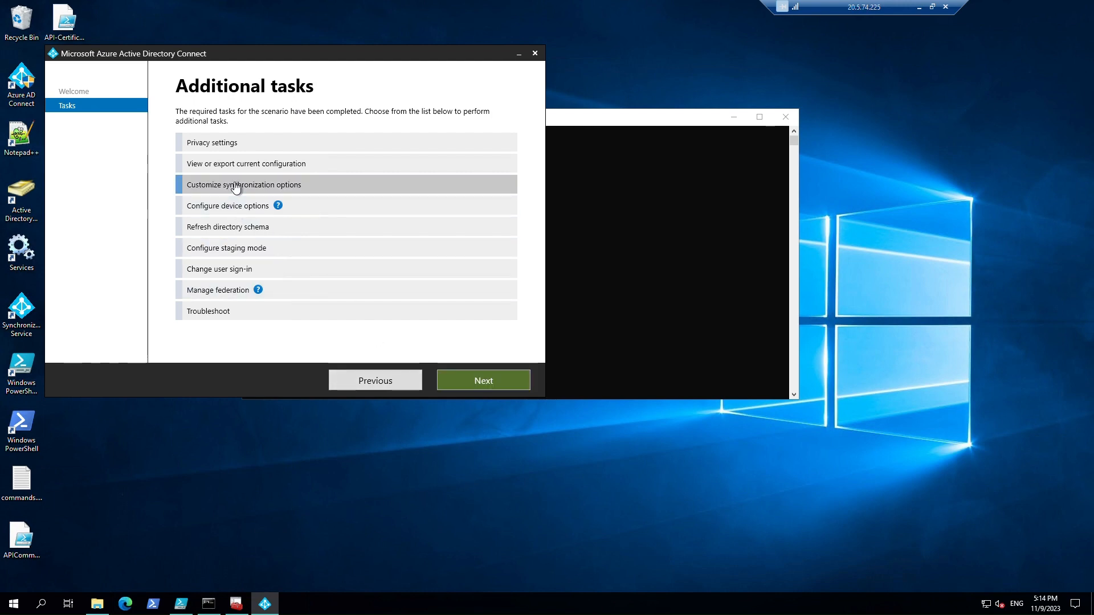
pyautogui.click(463, 385)
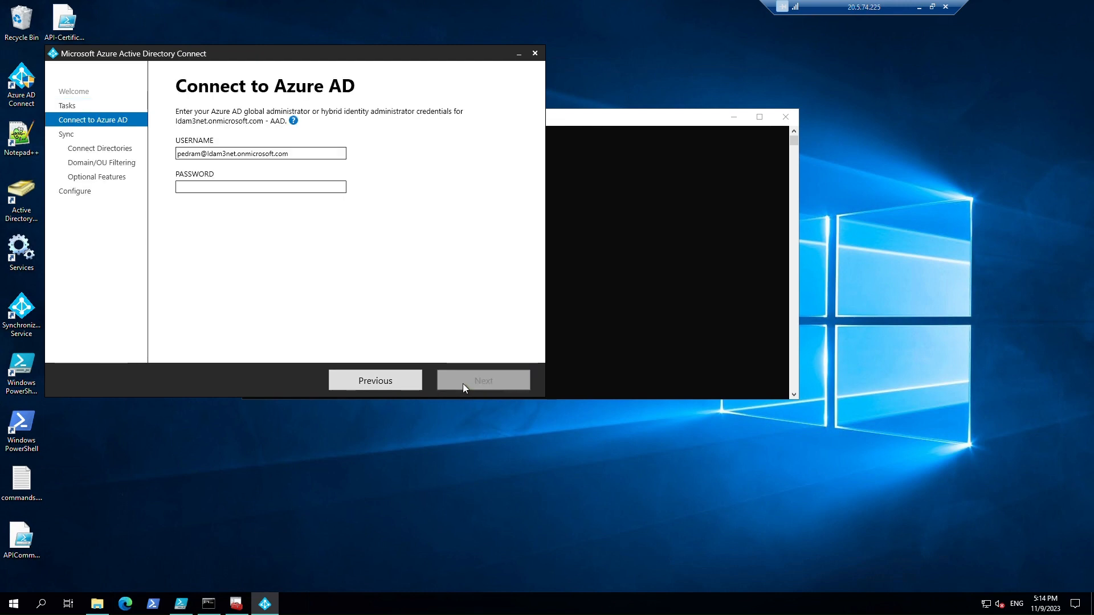
# - Enter the administrator account password and connect to Azure AD
pyautogui.click(270, 187)
pyautogui.write('••••••••')
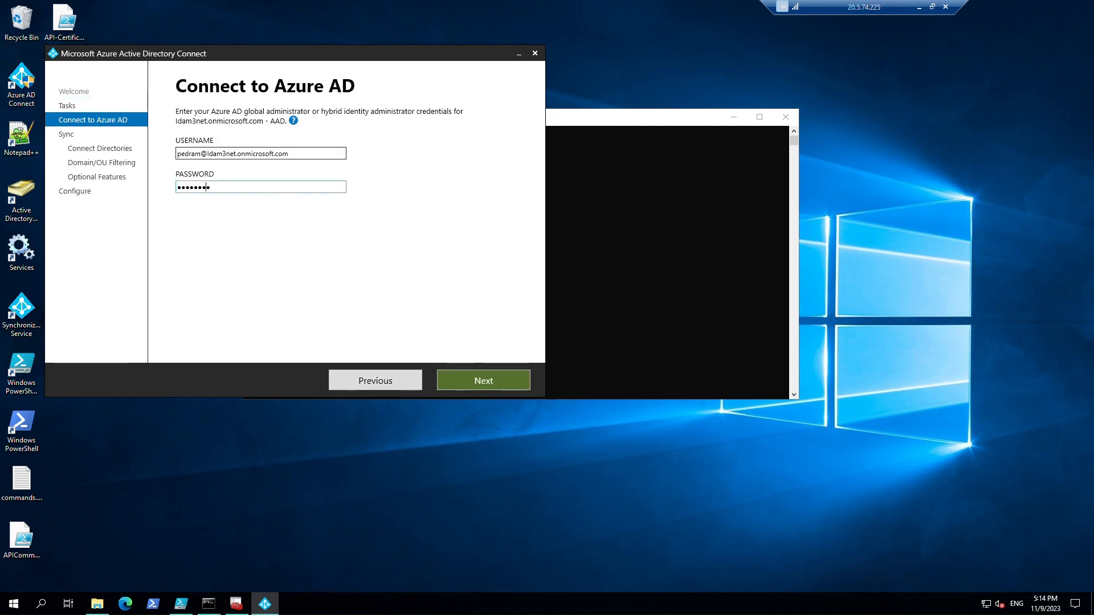
pyautogui.write('•••••')
pyautogui.click(518, 386)
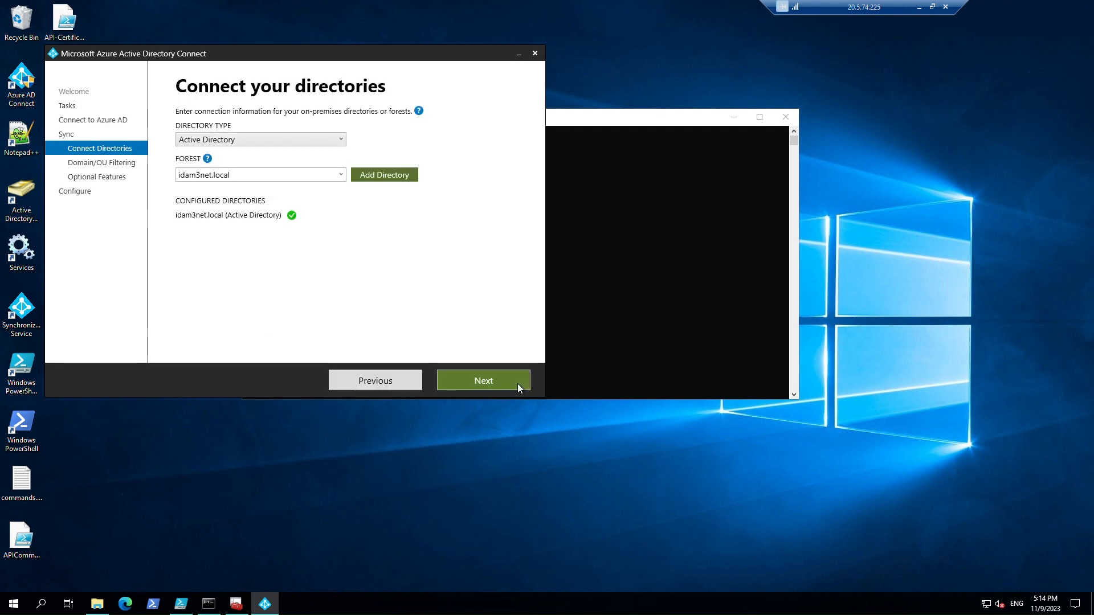
# - Keep idam3net.local as the configured directory, and expand its tree and ManagedAccount in the domain and OU filtering
pyautogui.click(486, 377)
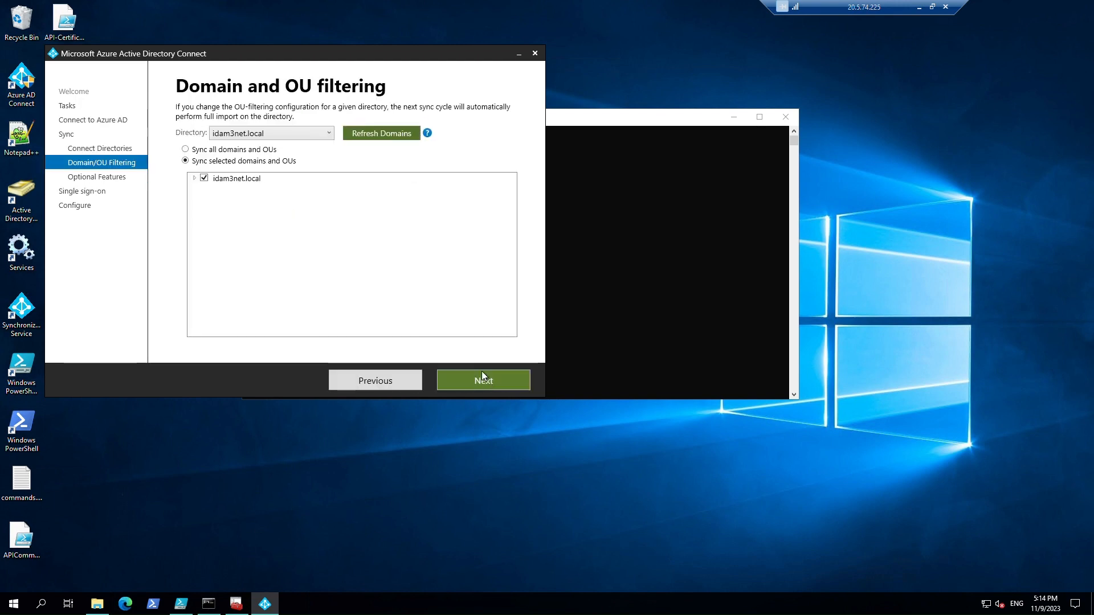
pyautogui.click(194, 178)
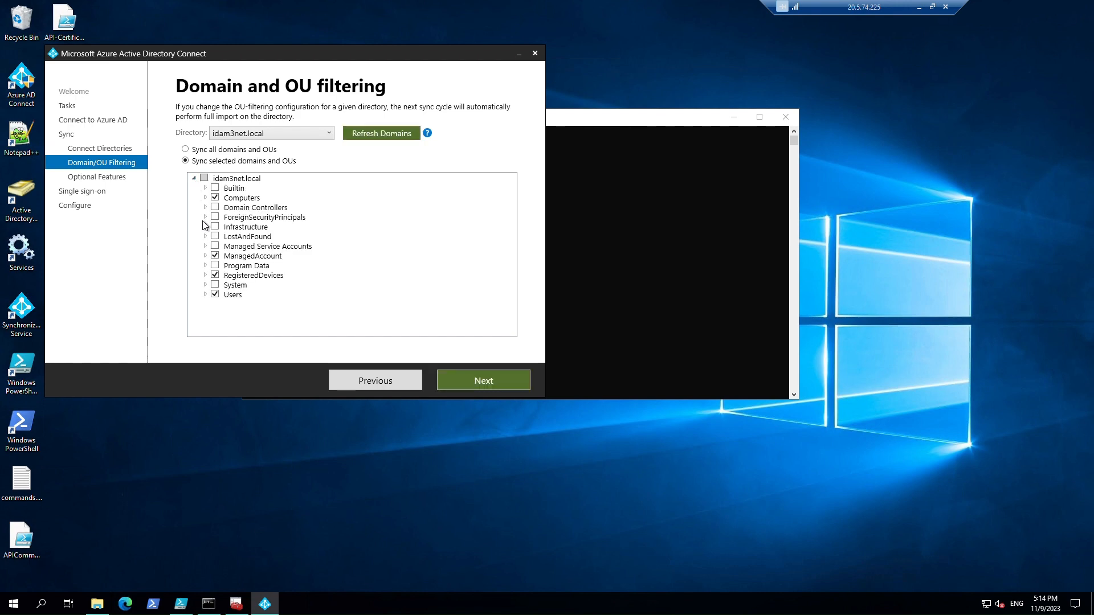
pyautogui.click(205, 255)
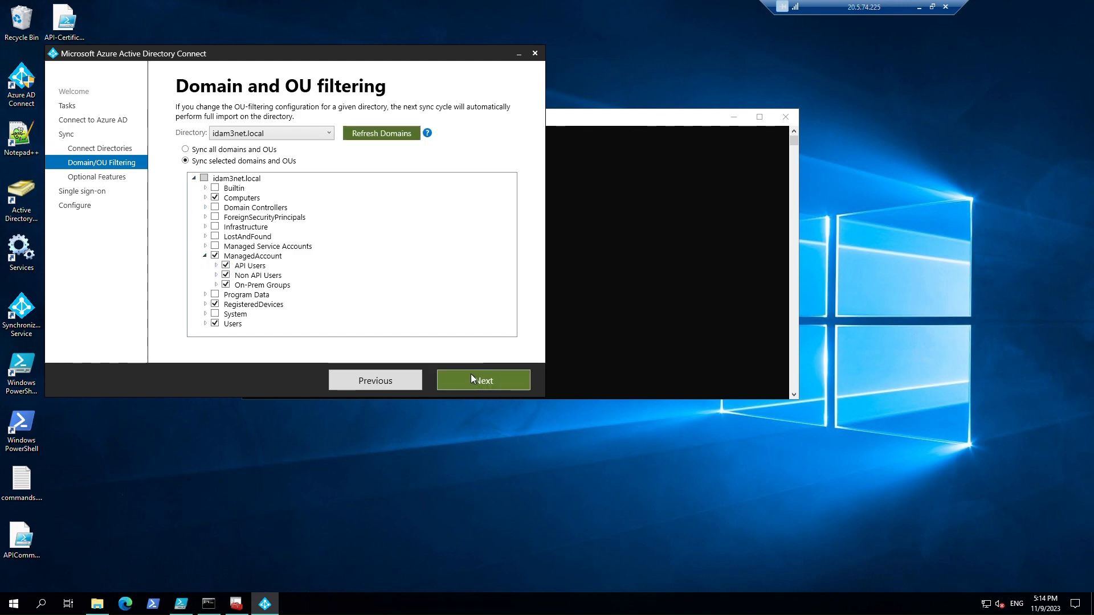
# - Keep the OU filtering and optional features, and add drivingLicense (user) and builtinModifiedCount (user) to the selected directory extension attributes
pyautogui.click(470, 378)
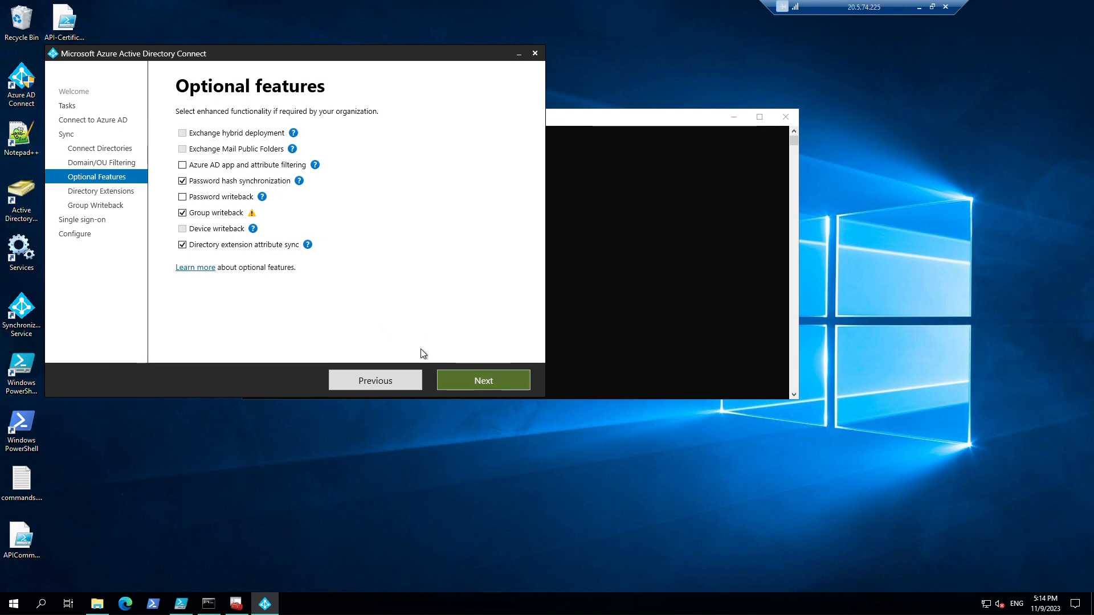
pyautogui.click(483, 378)
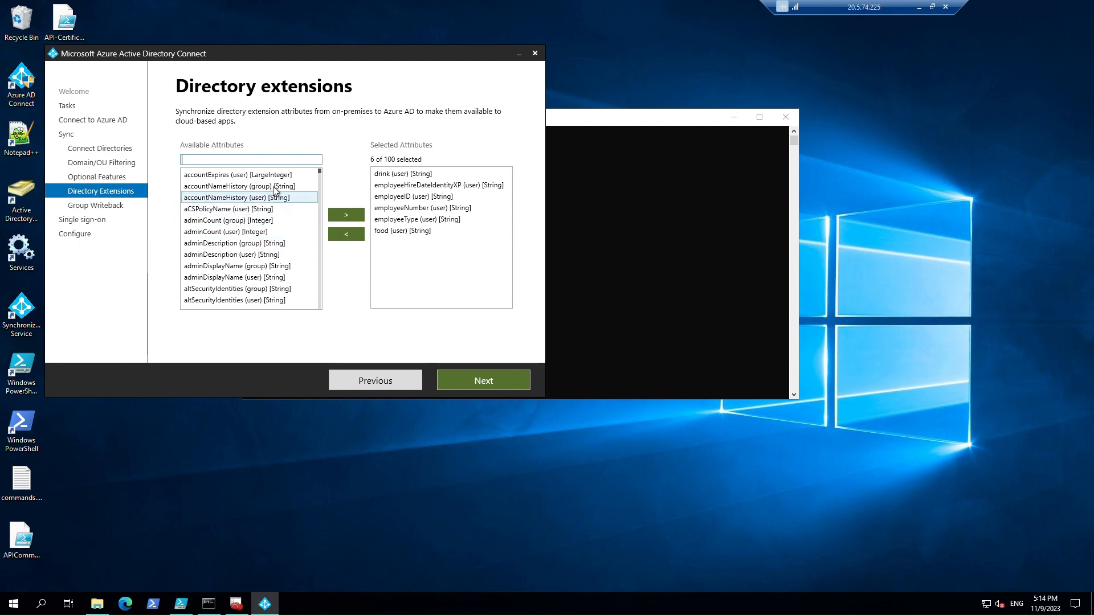
pyautogui.scroll(-6, 273, 196)
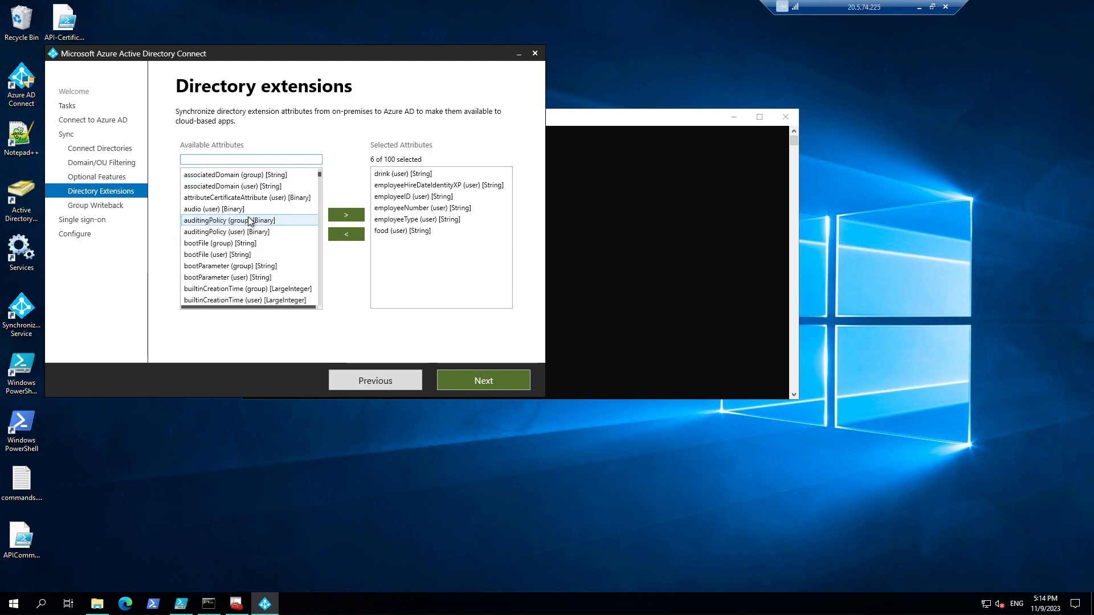
pyautogui.scroll(-3, 249, 221)
pyautogui.click(249, 221)
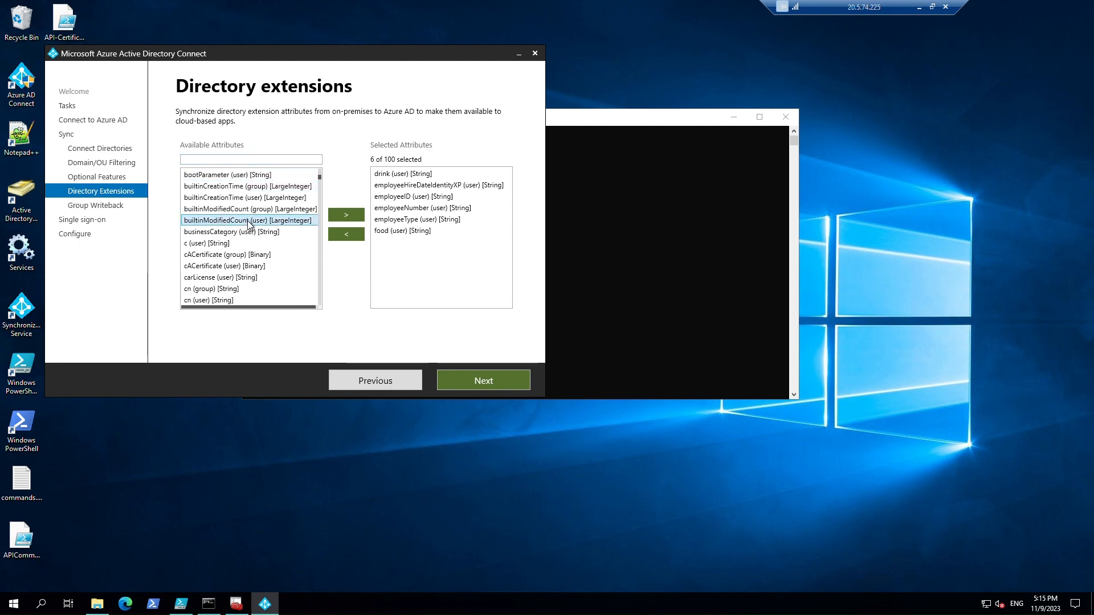
pyautogui.scroll(-1, 249, 226)
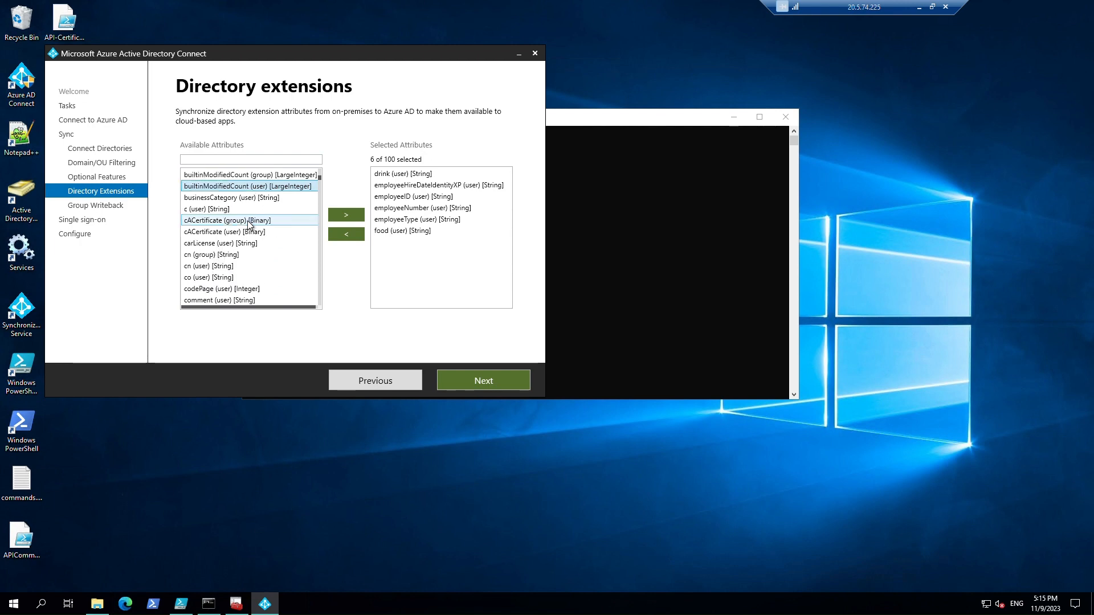
pyautogui.scroll(-7, 249, 226)
pyautogui.scroll(-3, 246, 225)
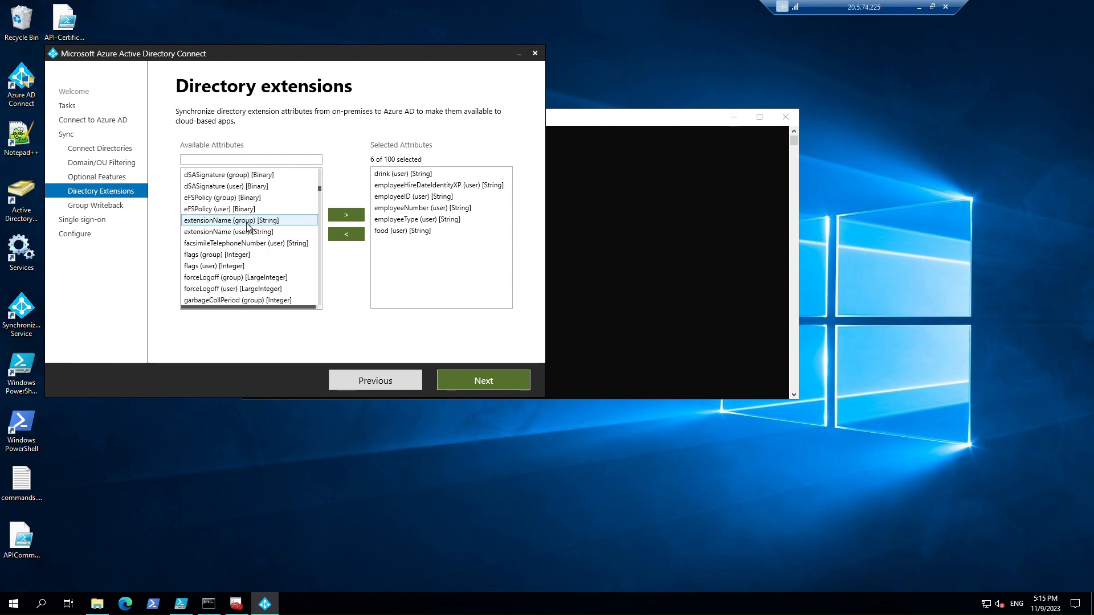
pyautogui.scroll(4, 247, 225)
pyautogui.scroll(-1, 249, 227)
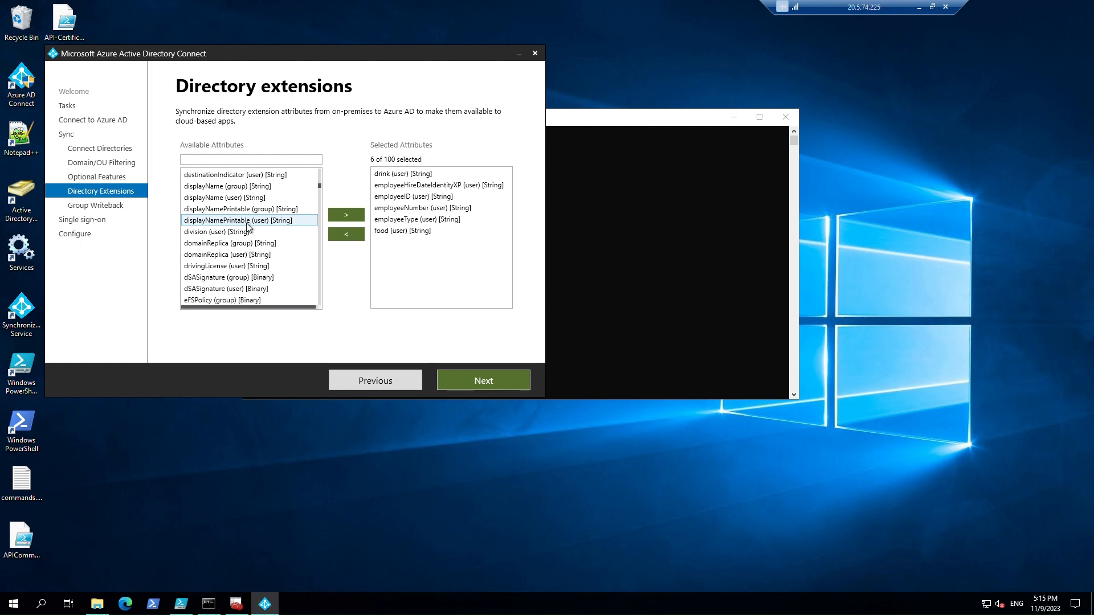
pyautogui.click(251, 266)
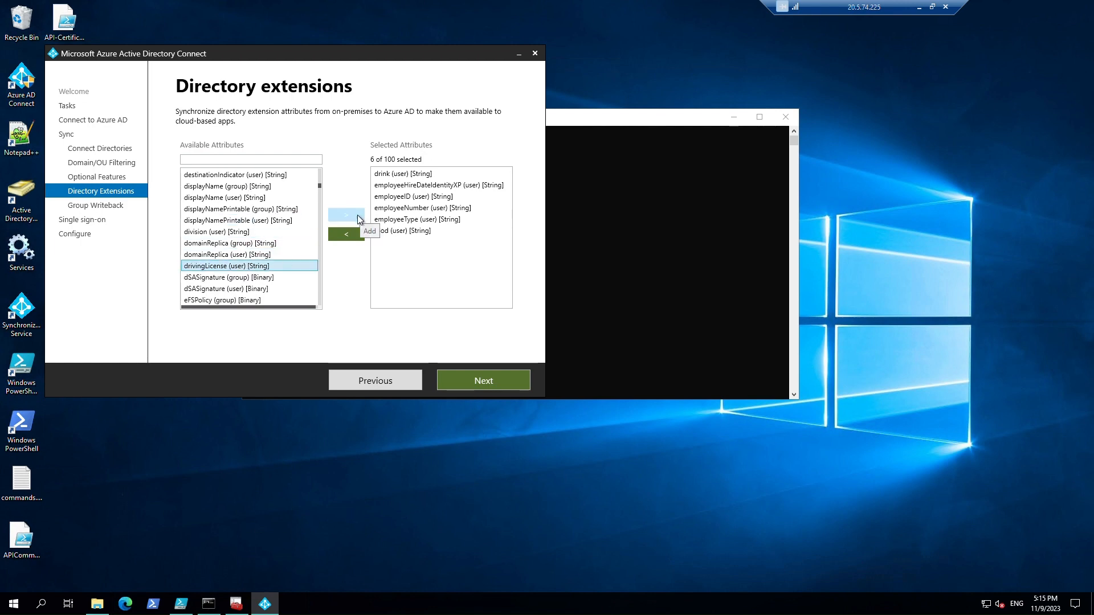
pyautogui.click(355, 219)
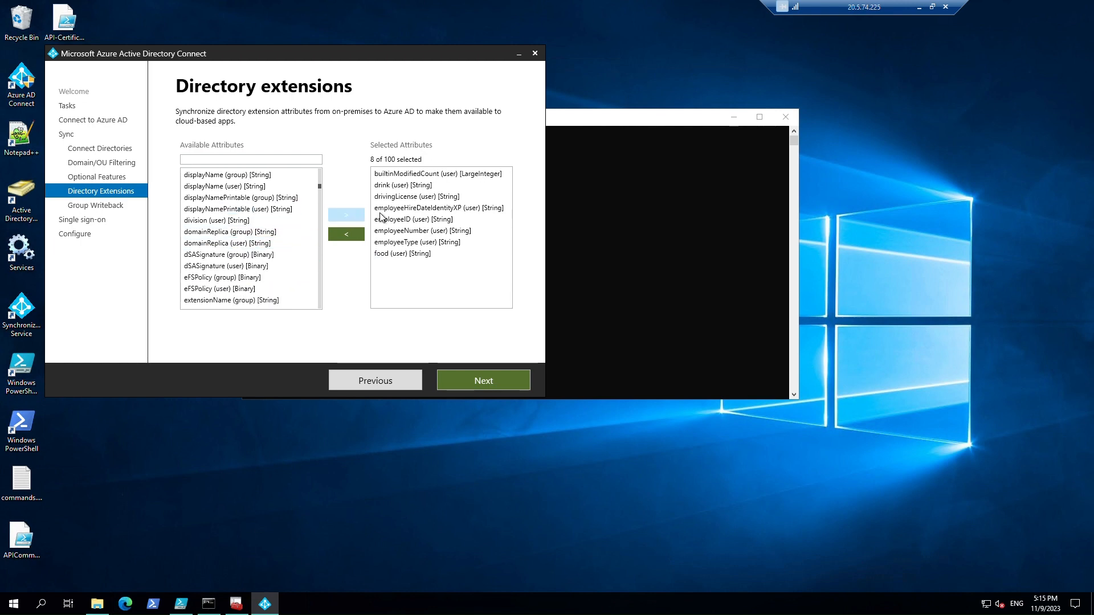
# - Accept the directory extensions, keep the existing group writeback and single sign-on settings, and proceed to the configuration stage
pyautogui.click(480, 384)
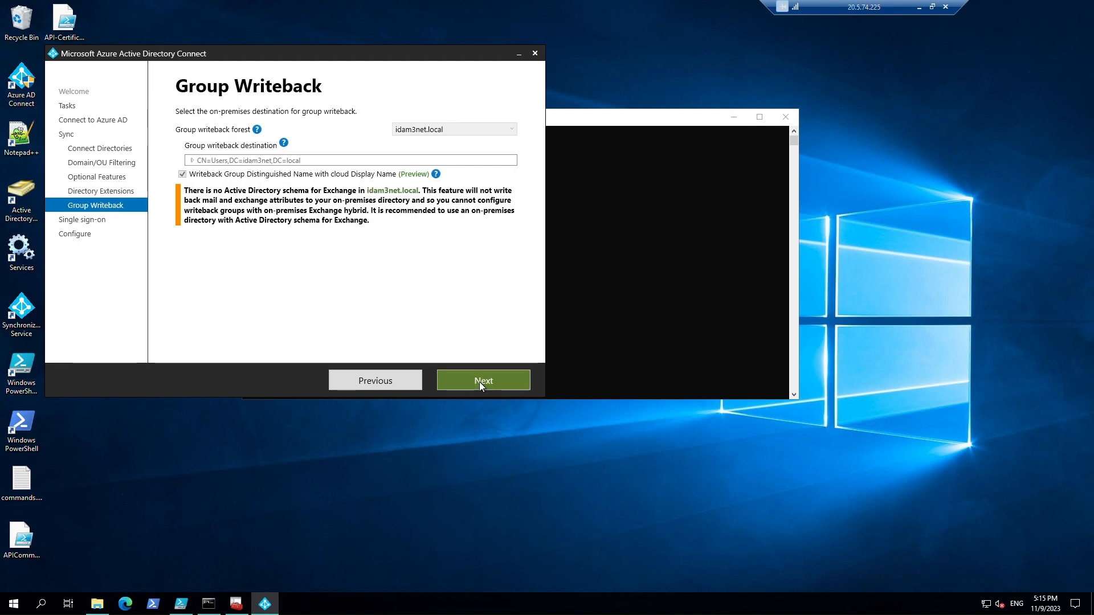
pyautogui.click(480, 382)
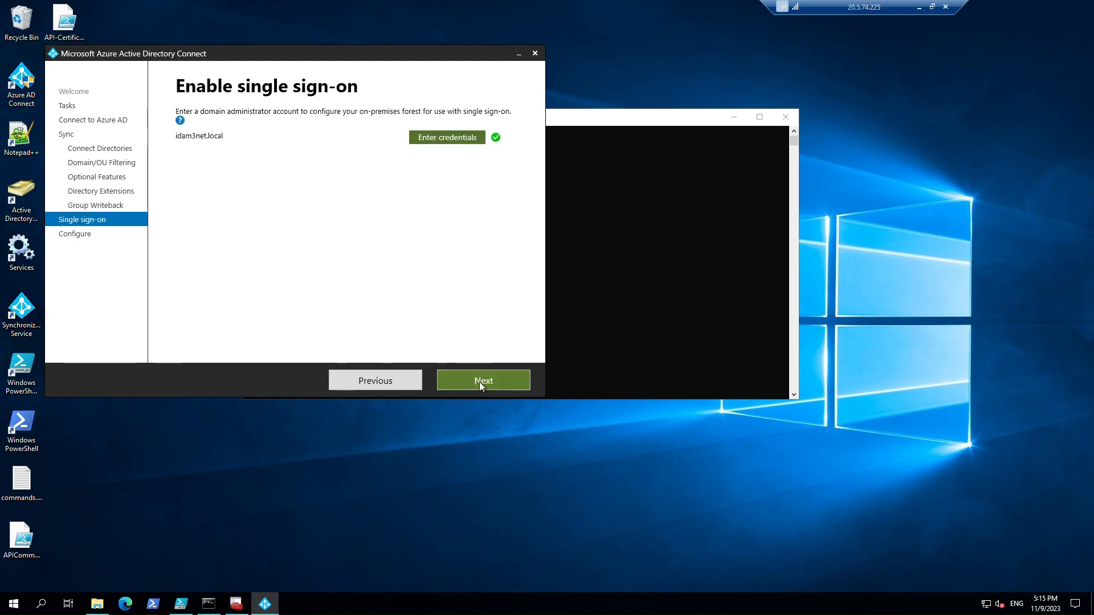
pyautogui.click(381, 377)
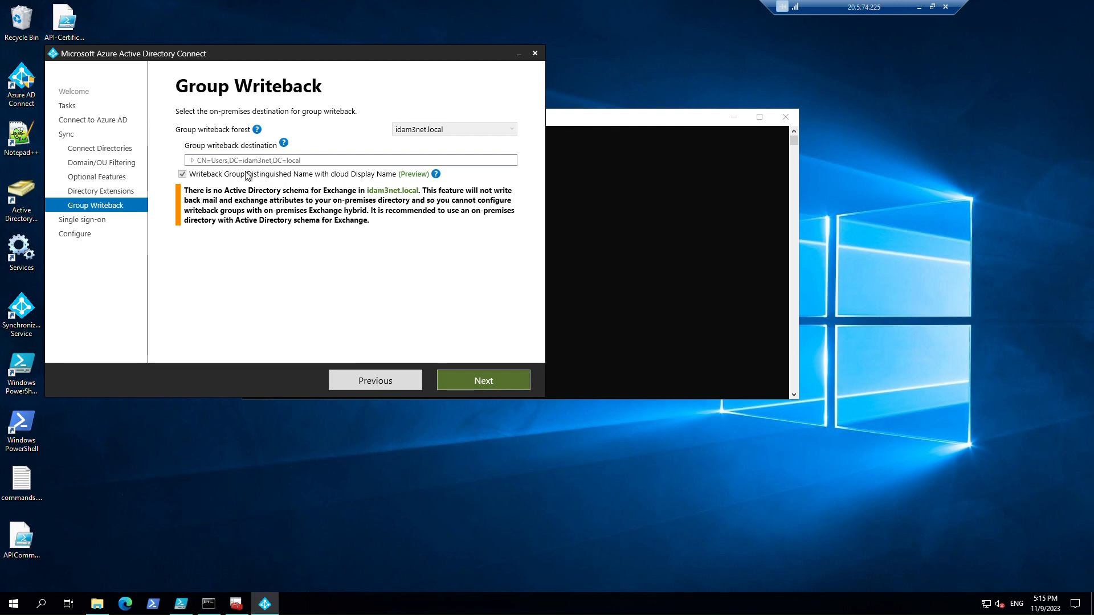
pyautogui.click(500, 381)
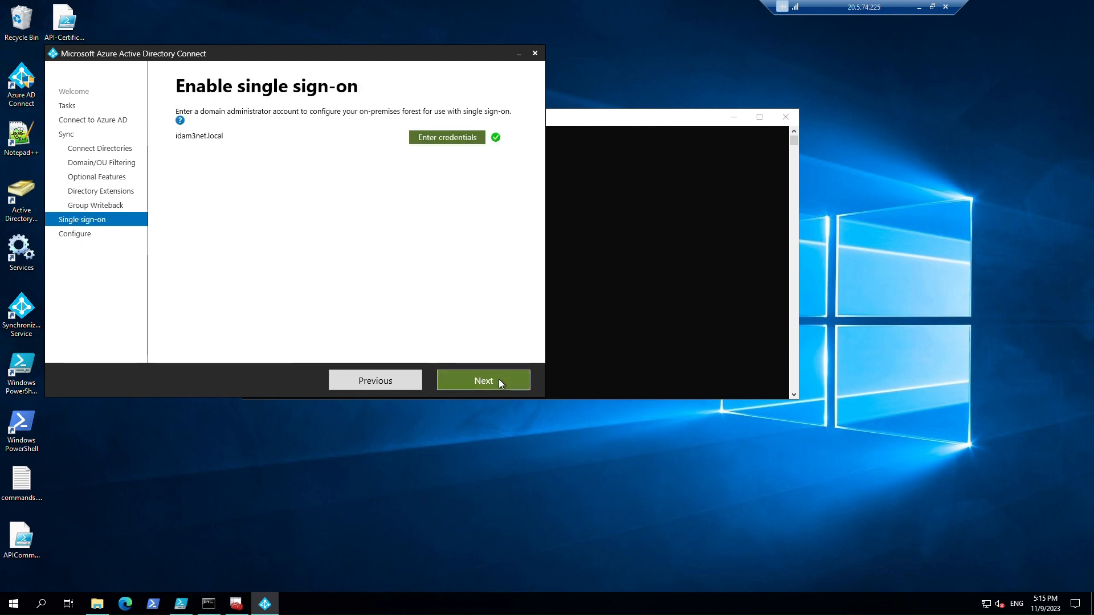
pyautogui.click(499, 381)
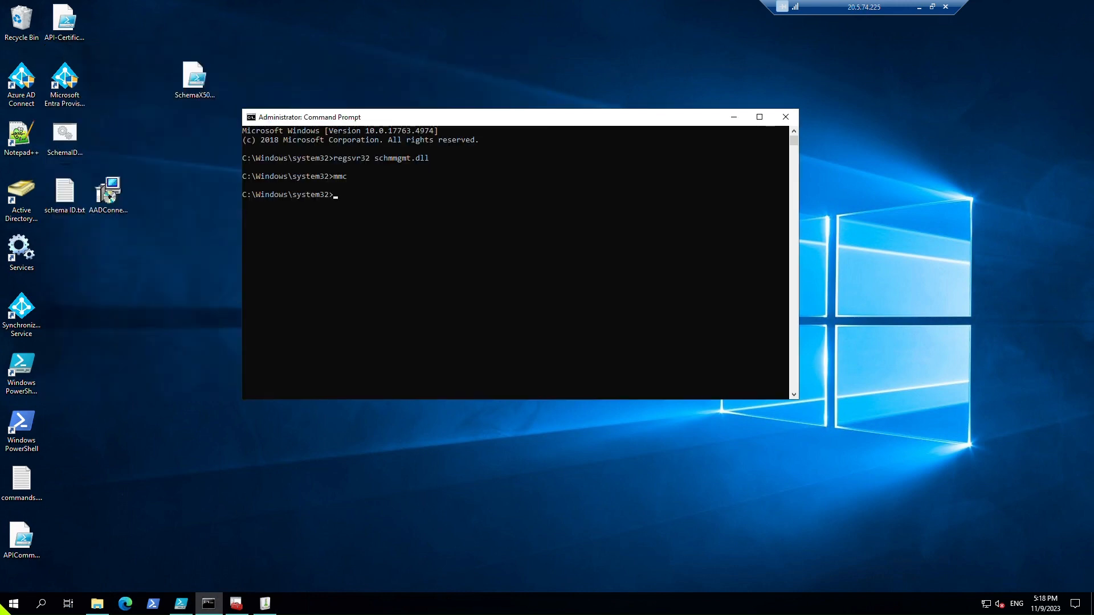
# - Switch to the Synchronization Rules Editor from the Azure AD Connect program group
pyautogui.click(10, 607)
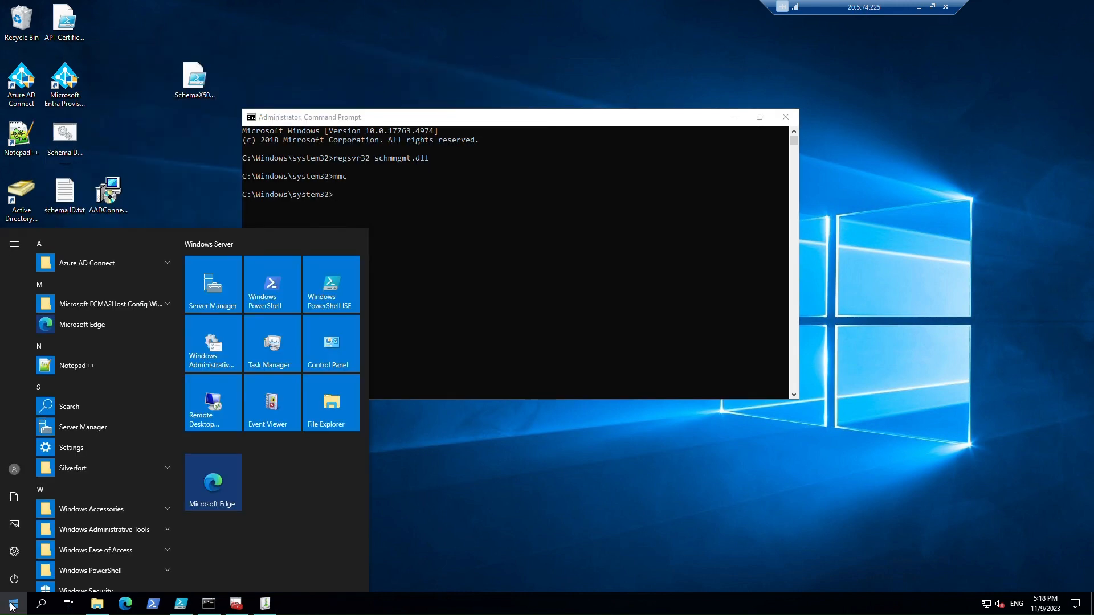
pyautogui.click(164, 262)
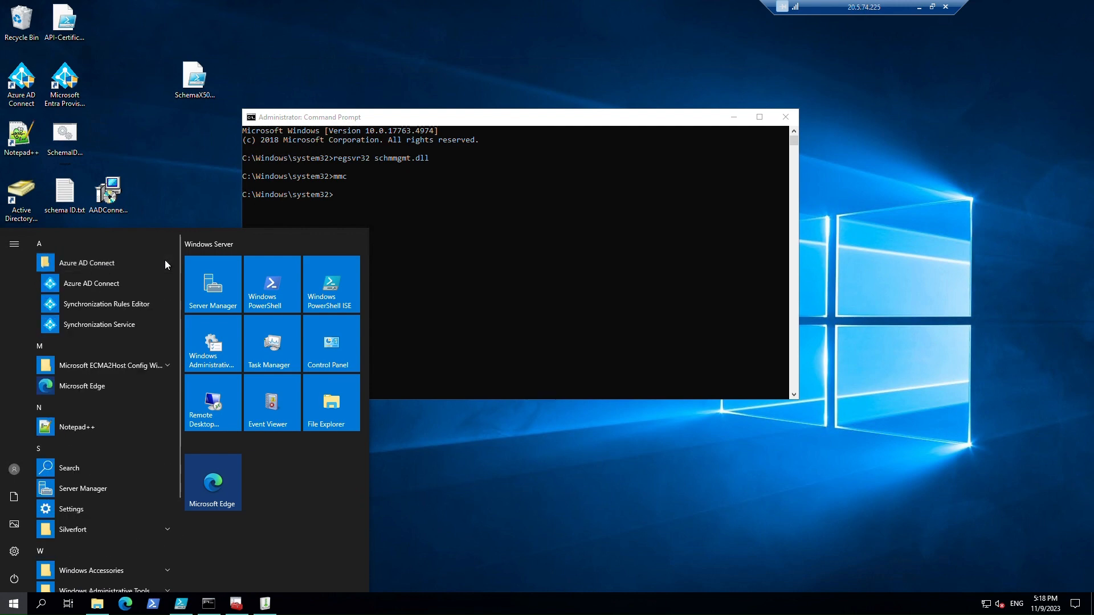
pyautogui.click(121, 306)
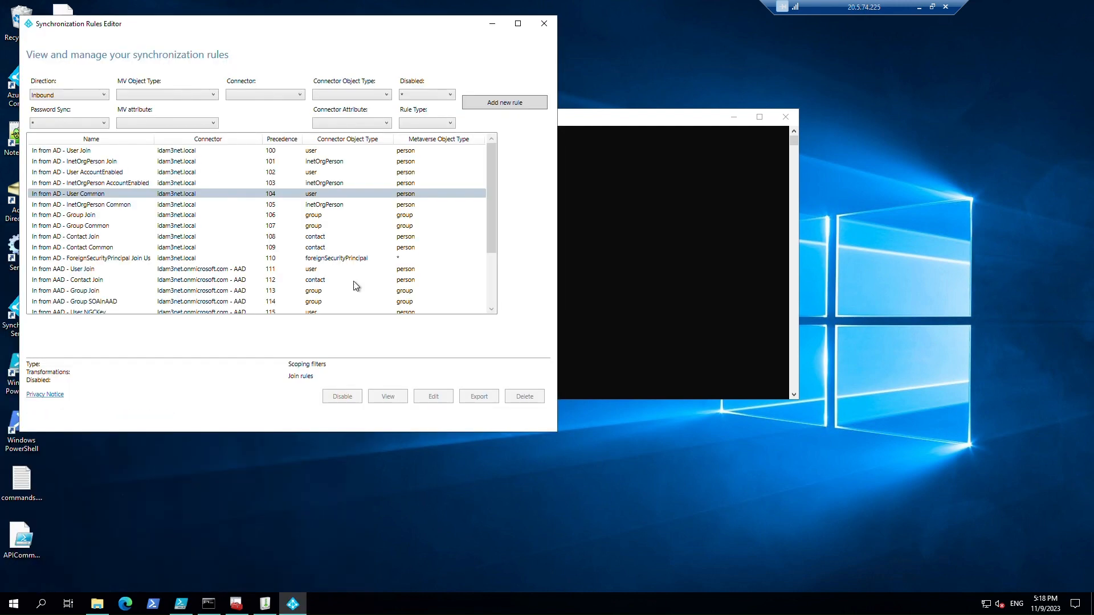
# - Filter the inbound synchronization rules by the idam3net.onmicrosoft.com - AAD connector and check its connector object types
pyautogui.click(385, 95)
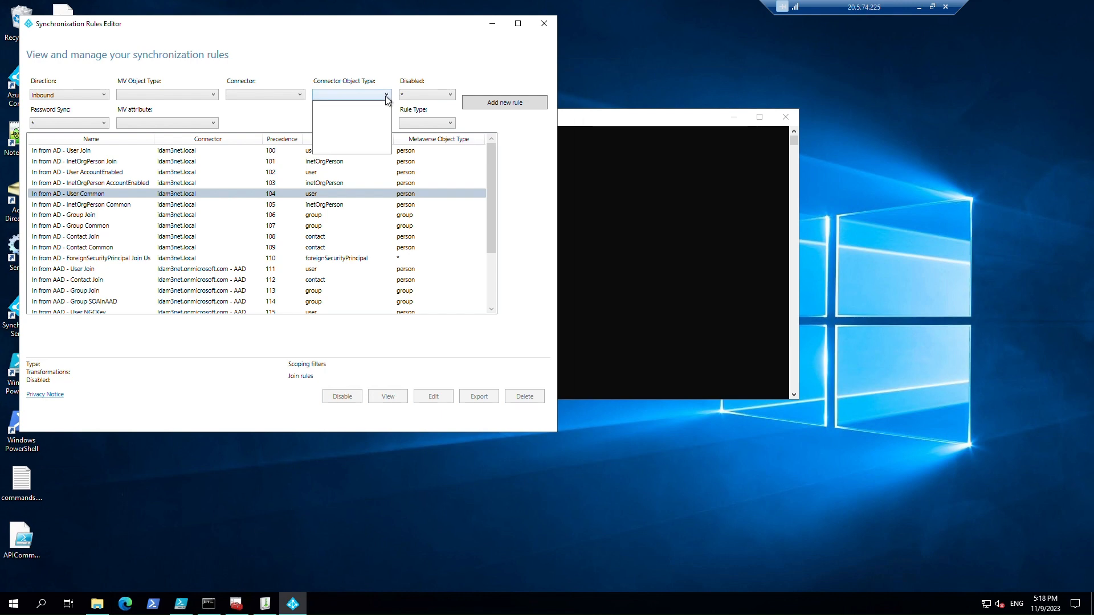
pyautogui.click(280, 95)
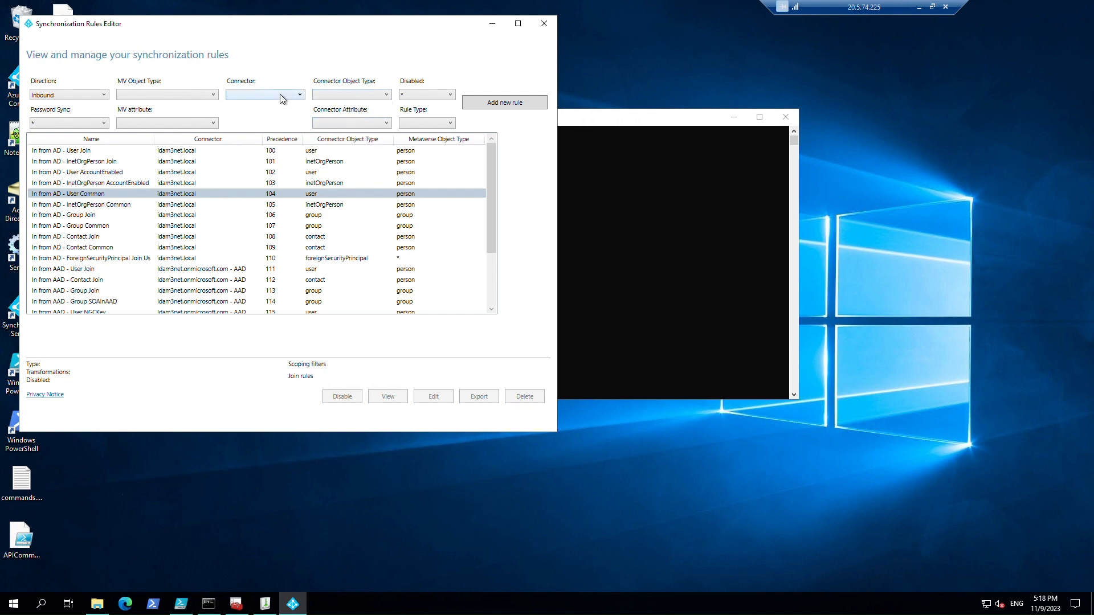
pyautogui.click(279, 94)
pyautogui.click(268, 114)
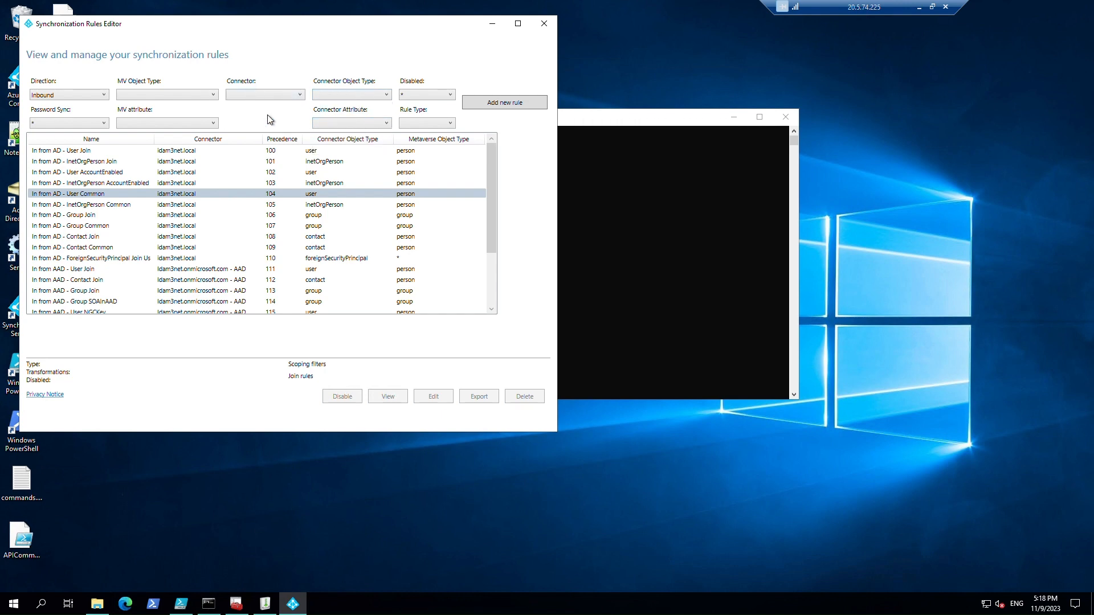
pyautogui.click(386, 95)
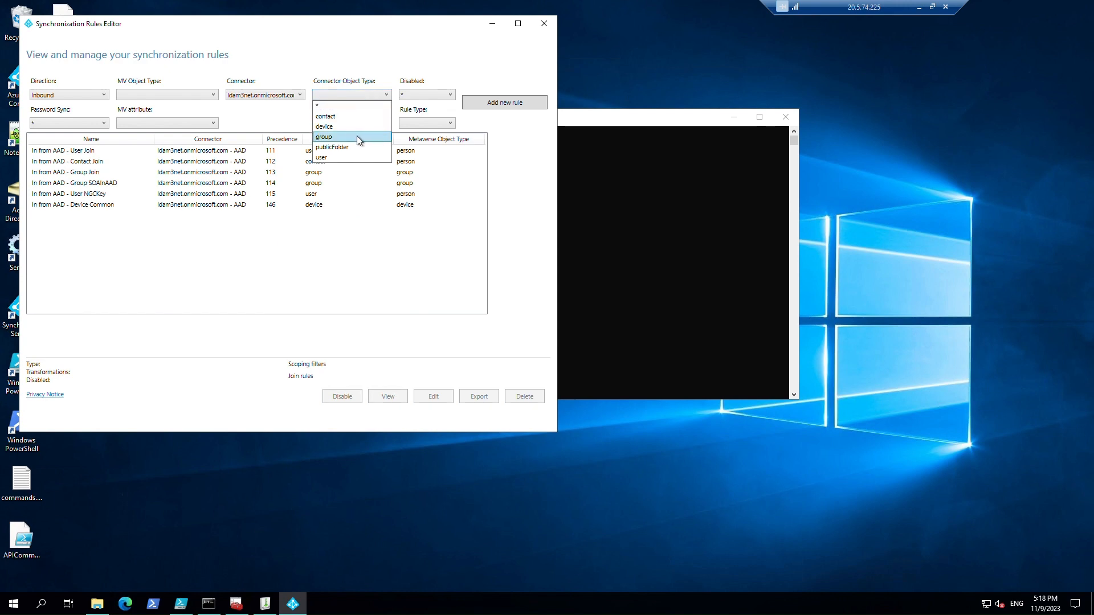
pyautogui.click(329, 23)
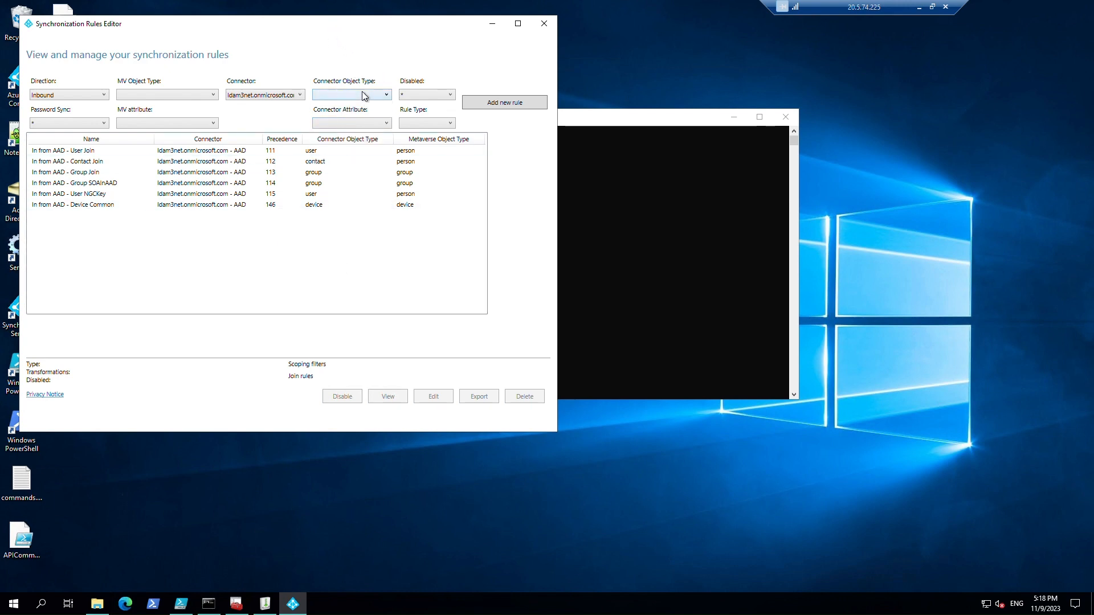
# - Filter the inbound synchronization rules by the idam3net.local connector and the user connector object type
pyautogui.click(299, 96)
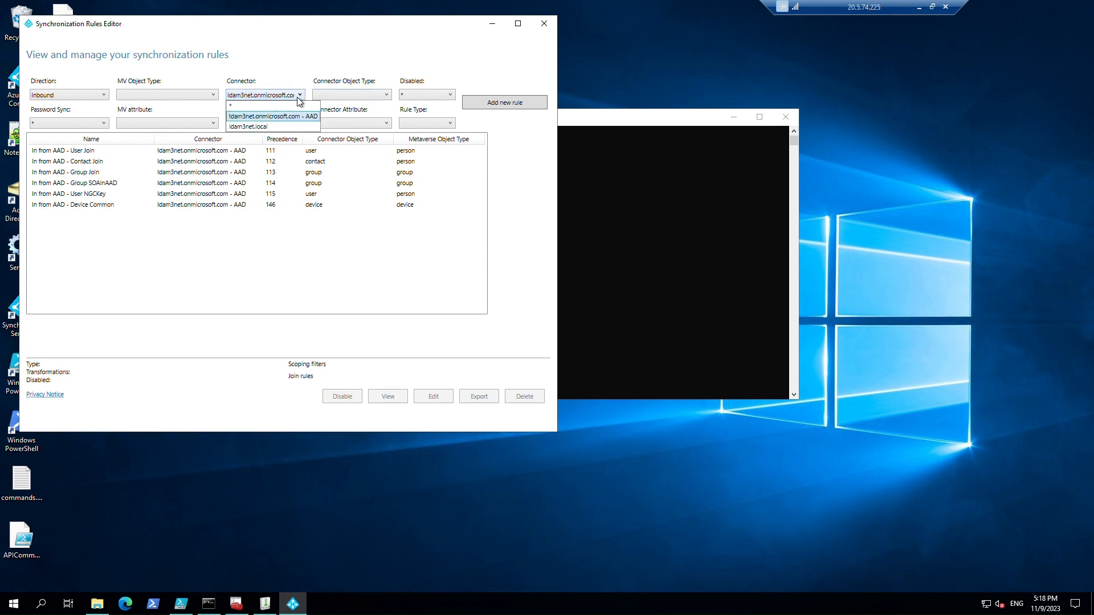
pyautogui.click(286, 127)
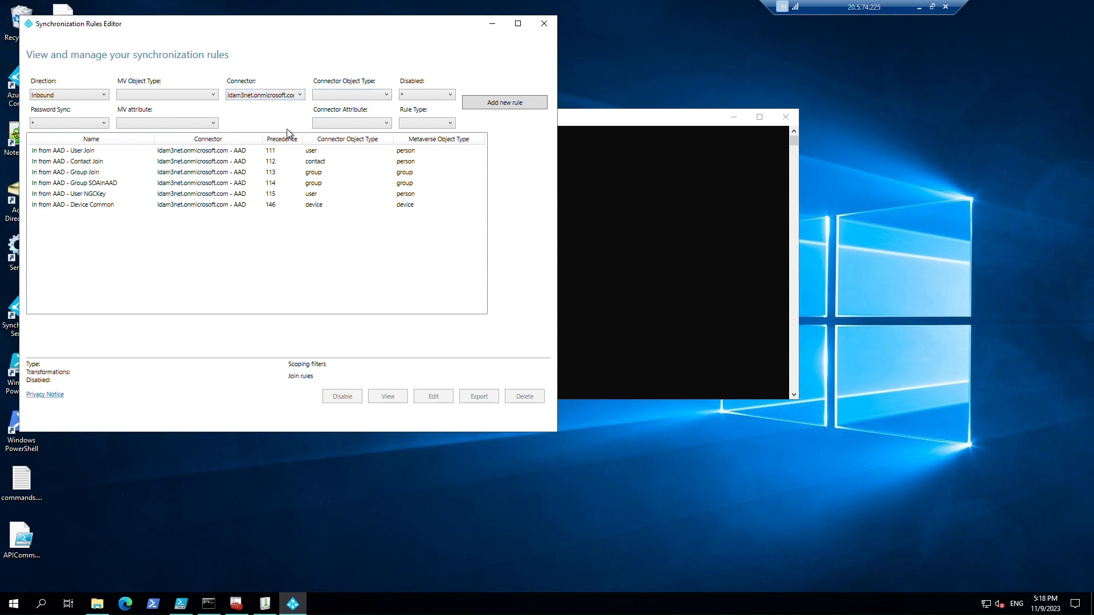
pyautogui.click(378, 97)
pyautogui.scroll(-15, 432, 240)
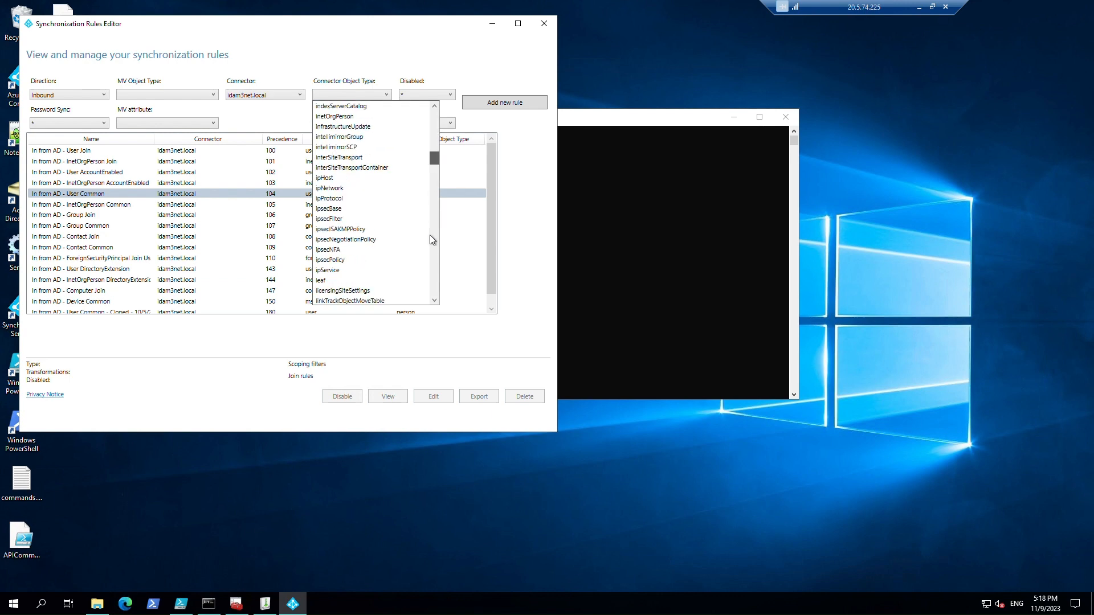
pyautogui.scroll(-5, 431, 242)
pyautogui.click(351, 276)
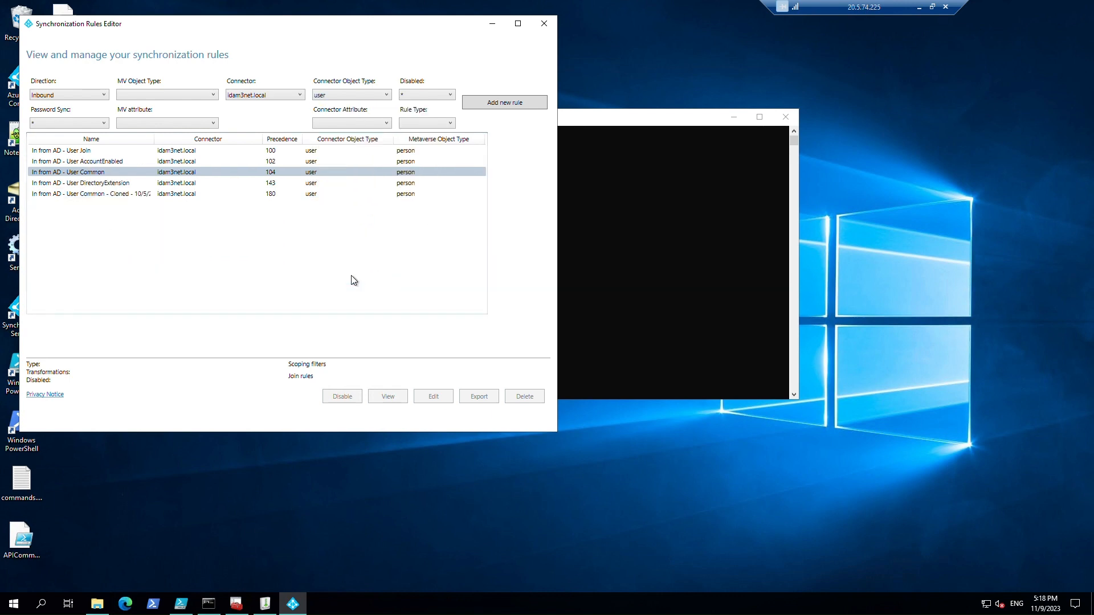
# - Widen the rule name column and open the cloned In from AD - User Common rule with precedence 180 for editing
pyautogui.doubleClick(154, 139)
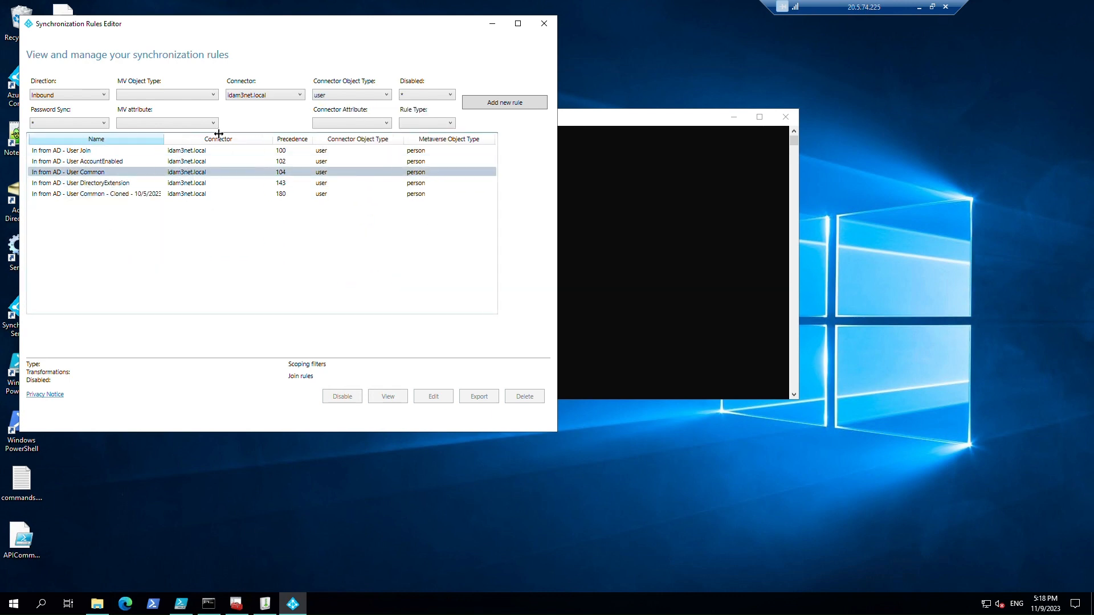
pyautogui.moveTo(219, 134); pyautogui.dragTo(218, 134)
pyautogui.click(135, 173)
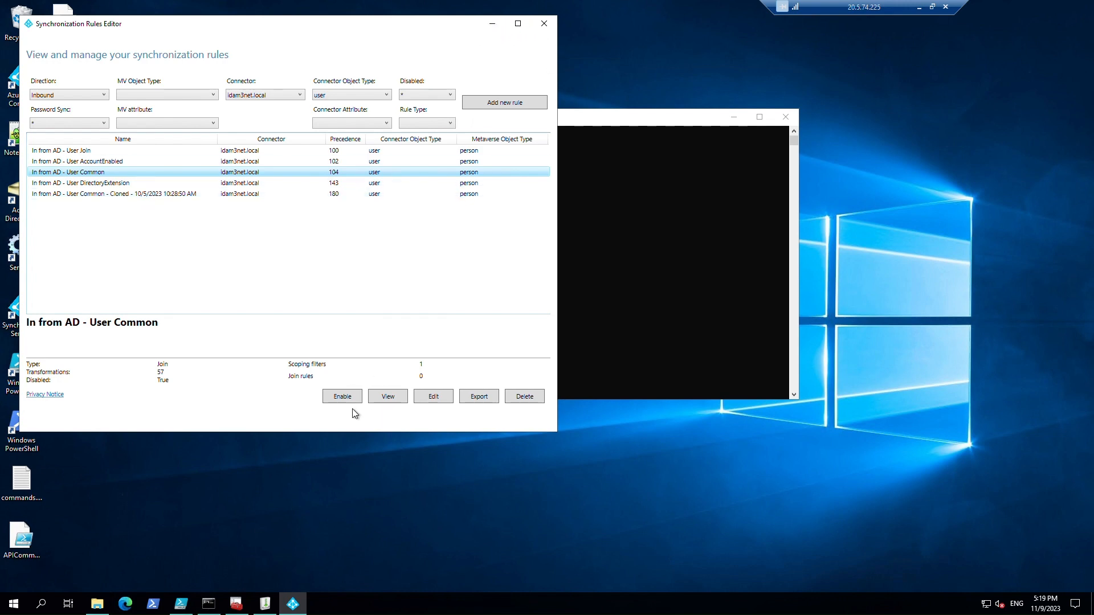
pyautogui.click(174, 197)
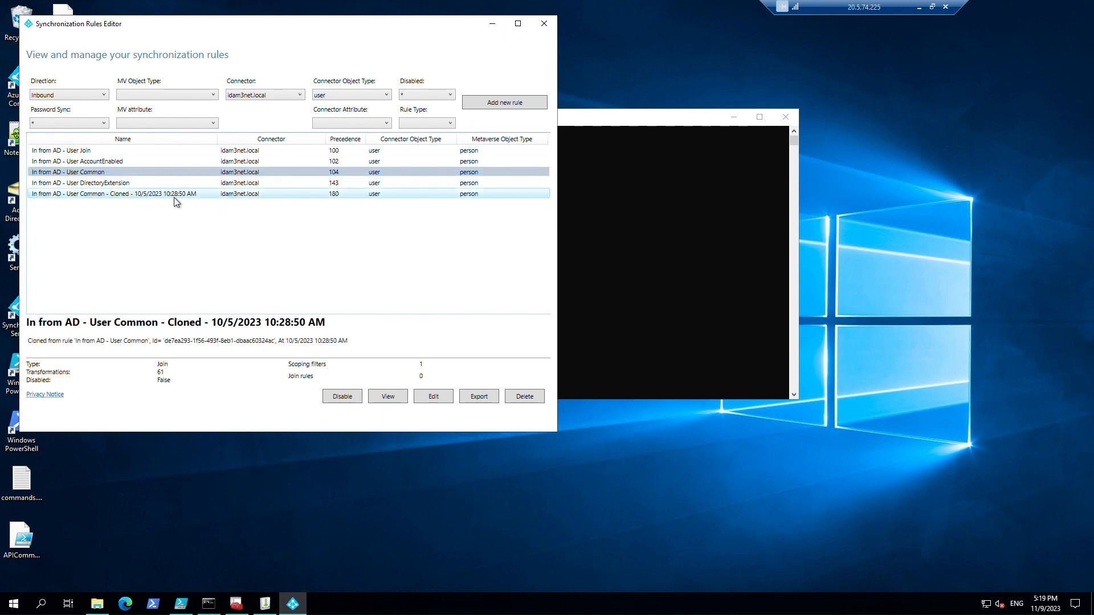
pyautogui.click(434, 397)
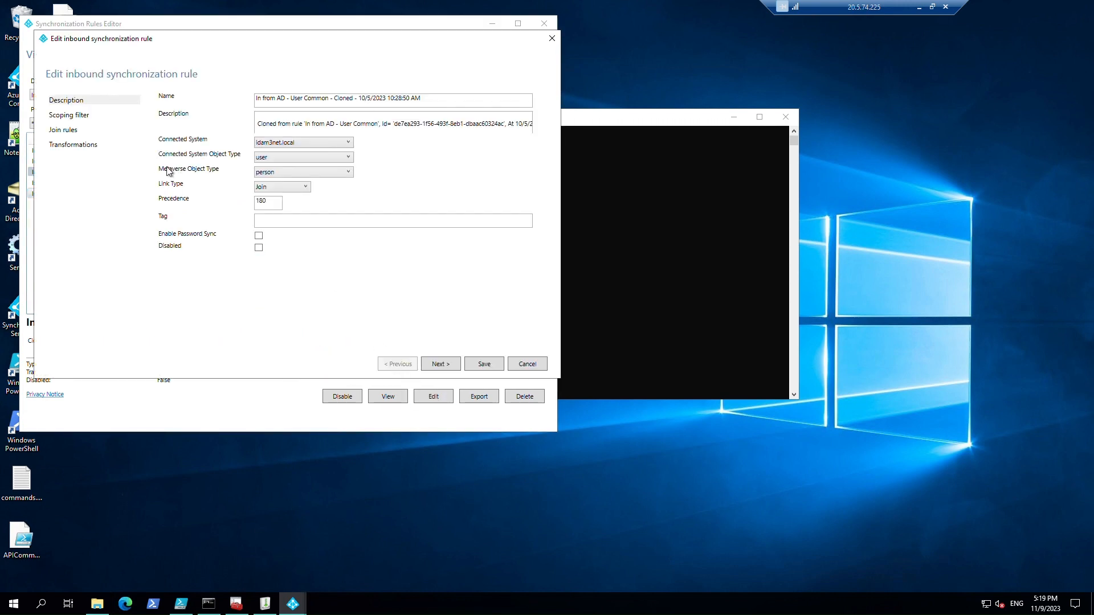
# - Add a new Direct transformation at the end of the cloned rule's transformations
pyautogui.click(84, 146)
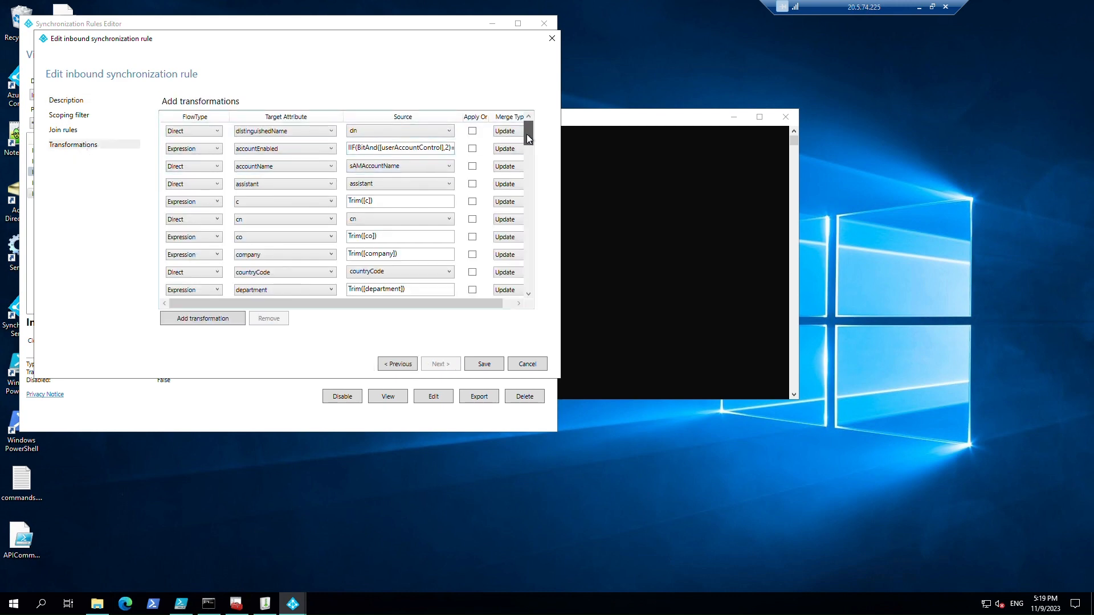
pyautogui.scroll(-5, 522, 244)
pyautogui.scroll(-5, 522, 244)
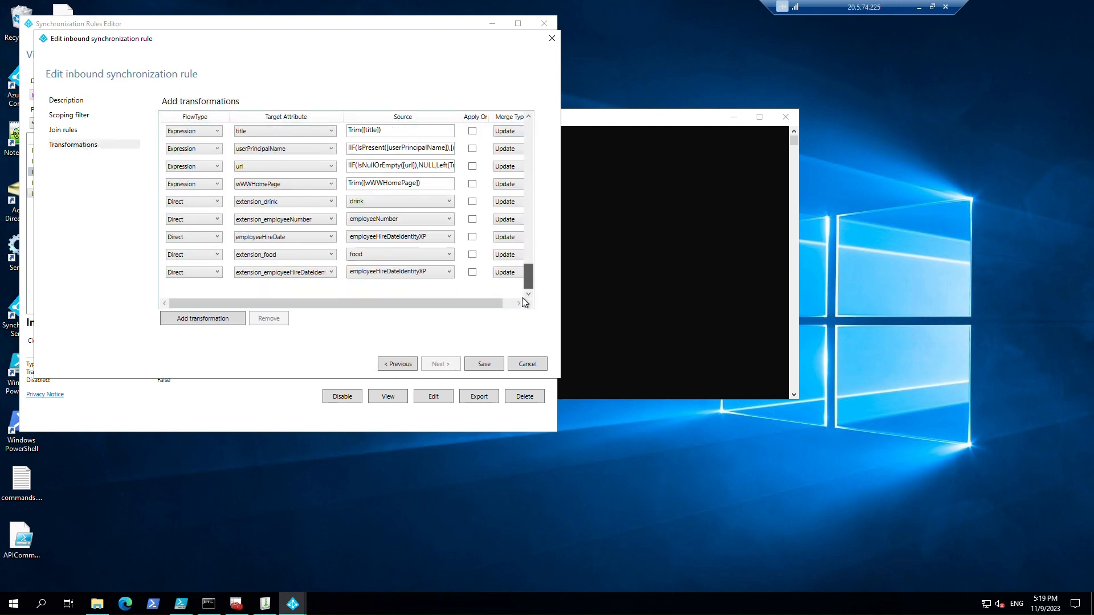
pyautogui.click(211, 323)
pyautogui.scroll(-1, 529, 275)
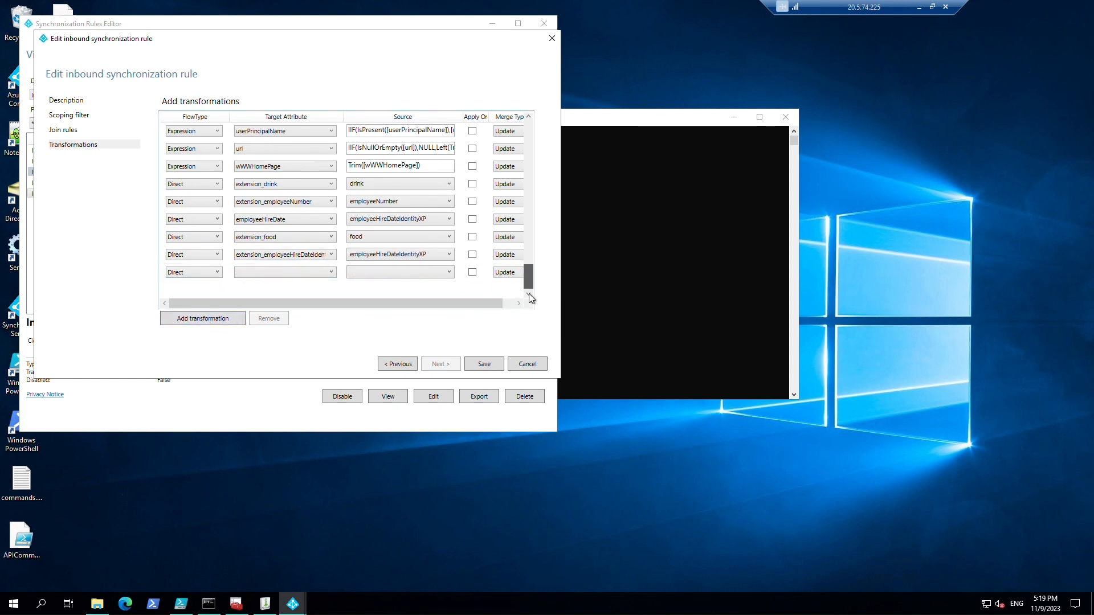
# - Set the target attribute of the new Direct transformation in the inbound rule to extension_drivingLicense
pyautogui.click(332, 272)
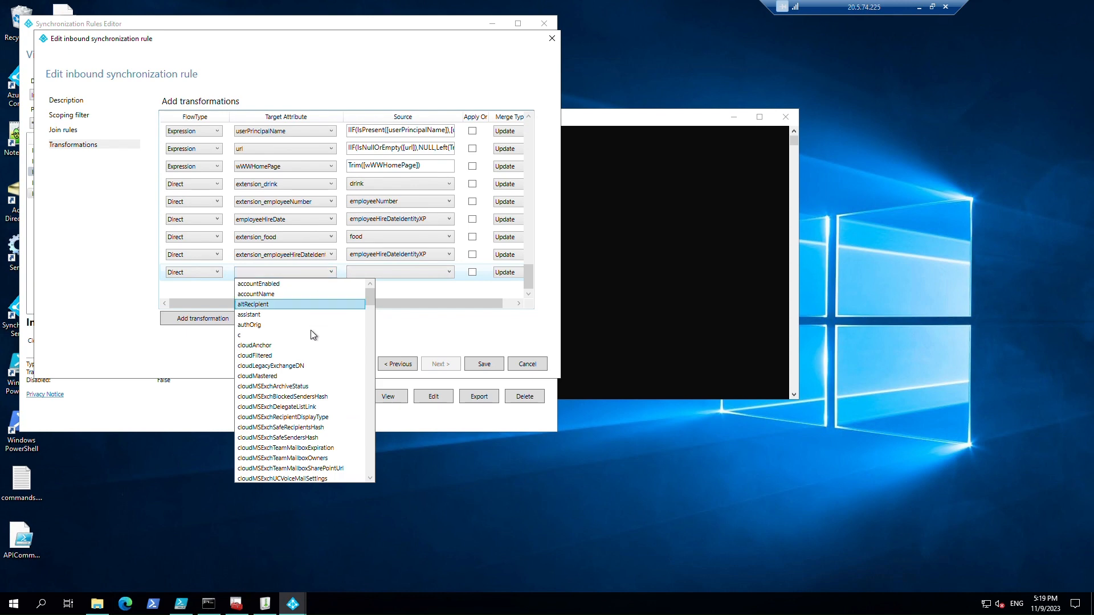
pyautogui.scroll(-10, 313, 332)
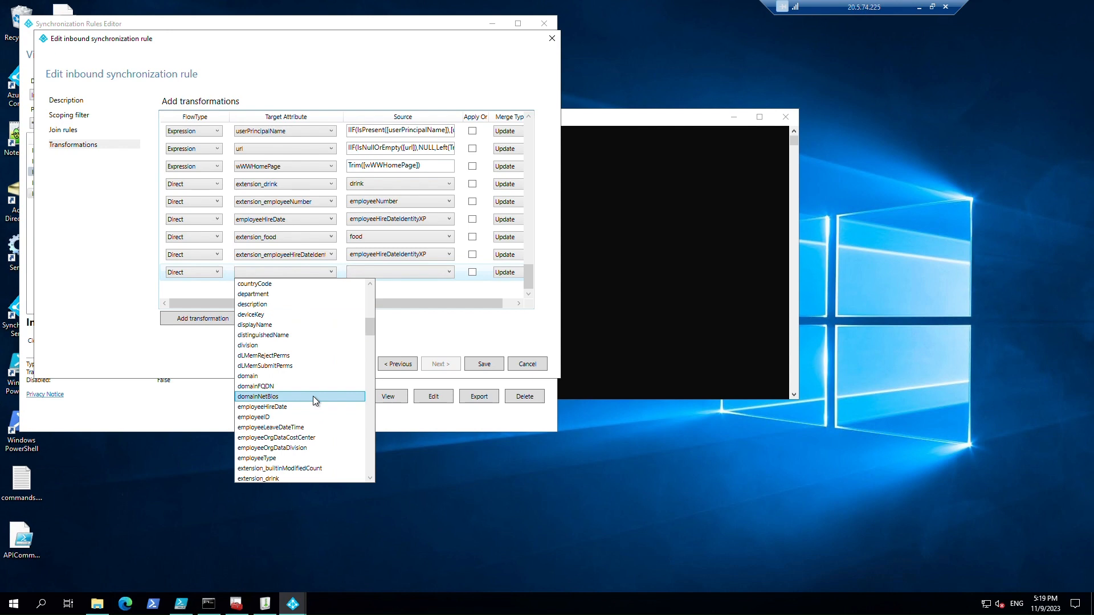
pyautogui.scroll(1, 313, 395)
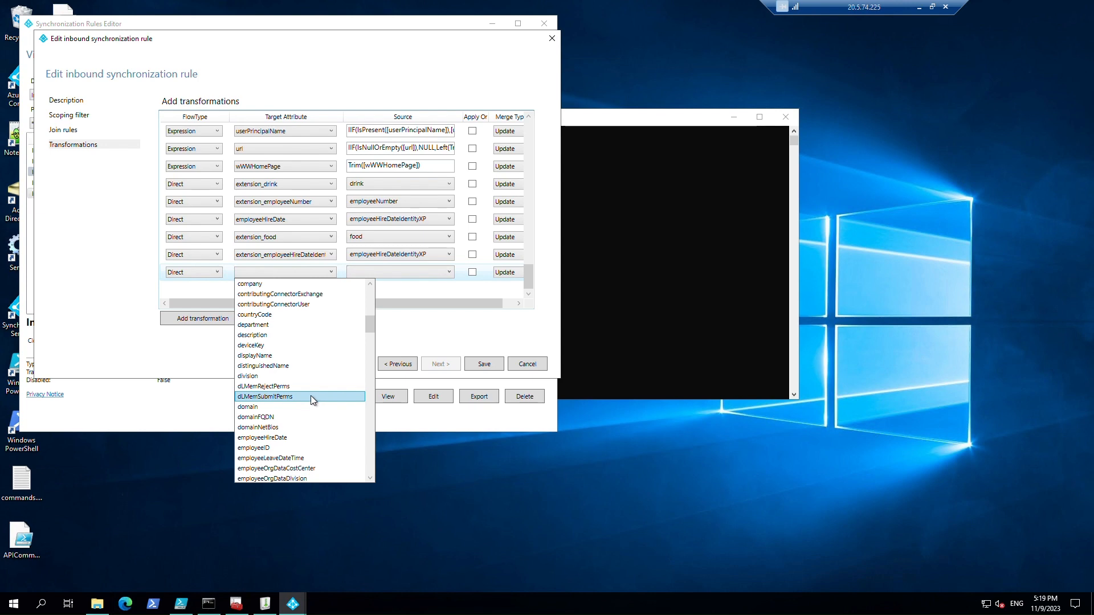
pyautogui.scroll(-2, 305, 397)
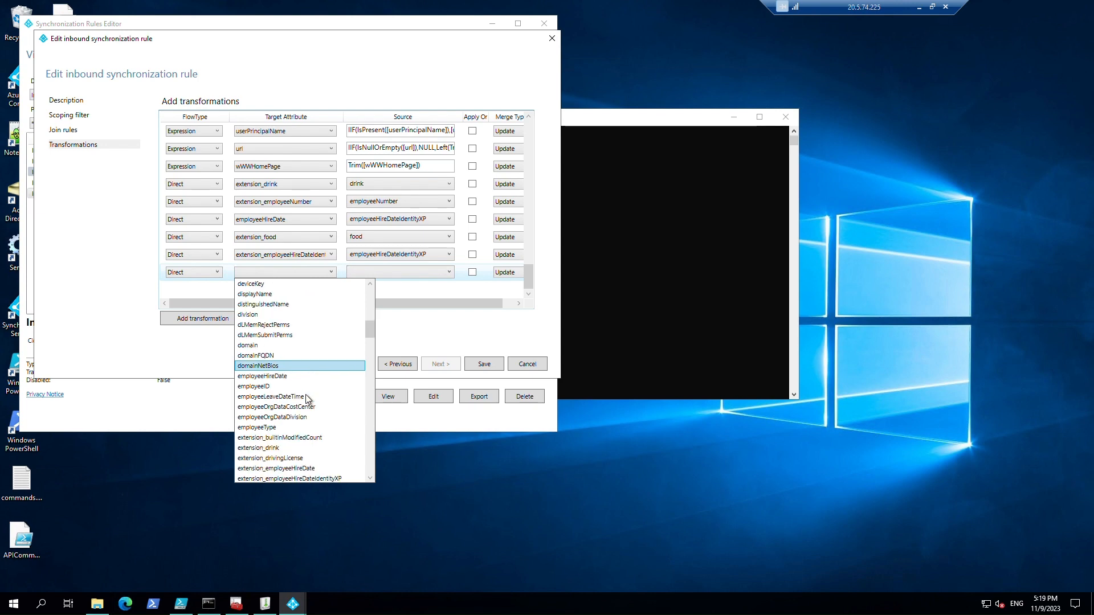
pyautogui.scroll(-2, 329, 420)
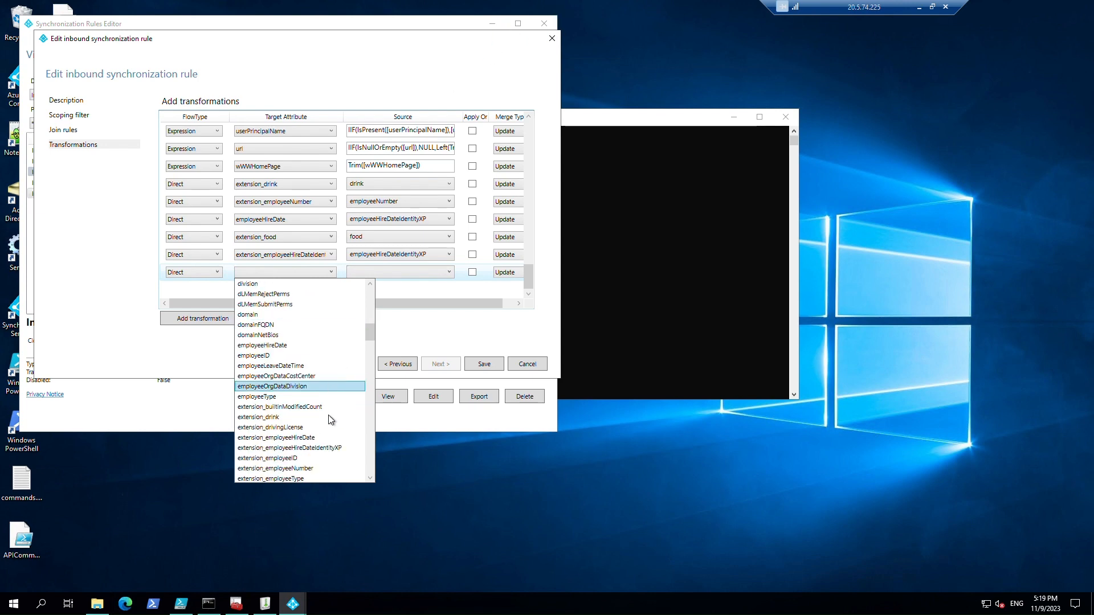
pyautogui.scroll(-2, 326, 418)
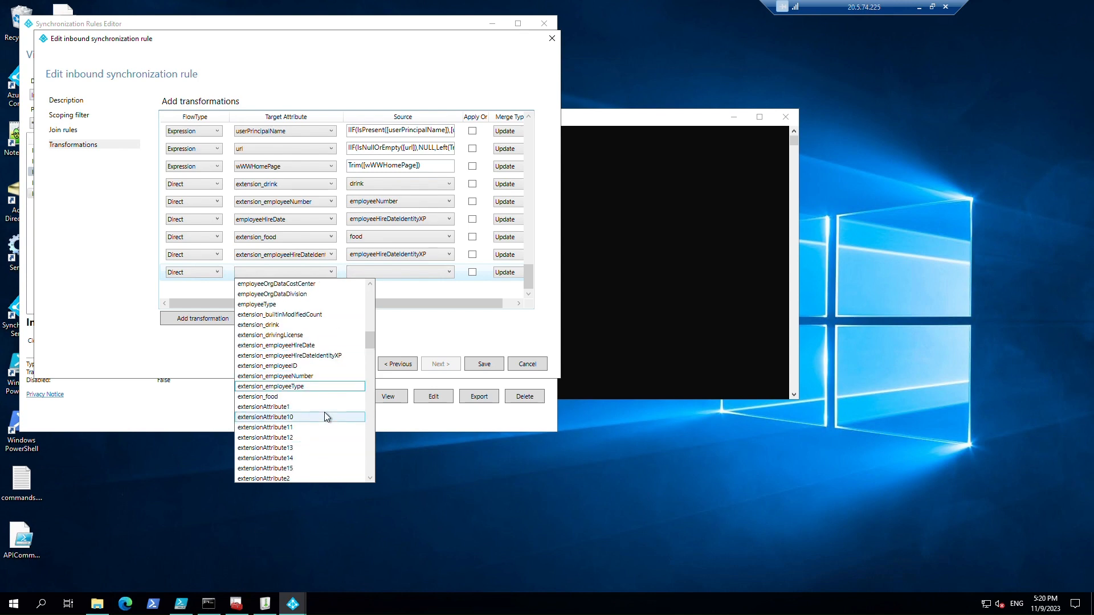
pyautogui.click(294, 338)
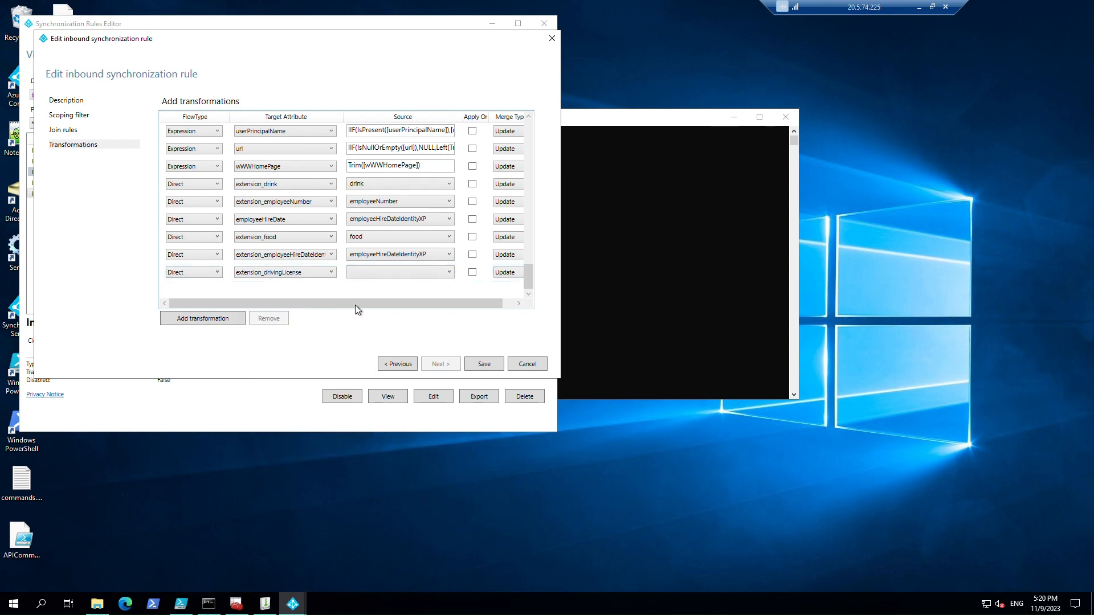
# - Set the source of the extension_drivingLicense transformation to drivingLicense
pyautogui.click(448, 274)
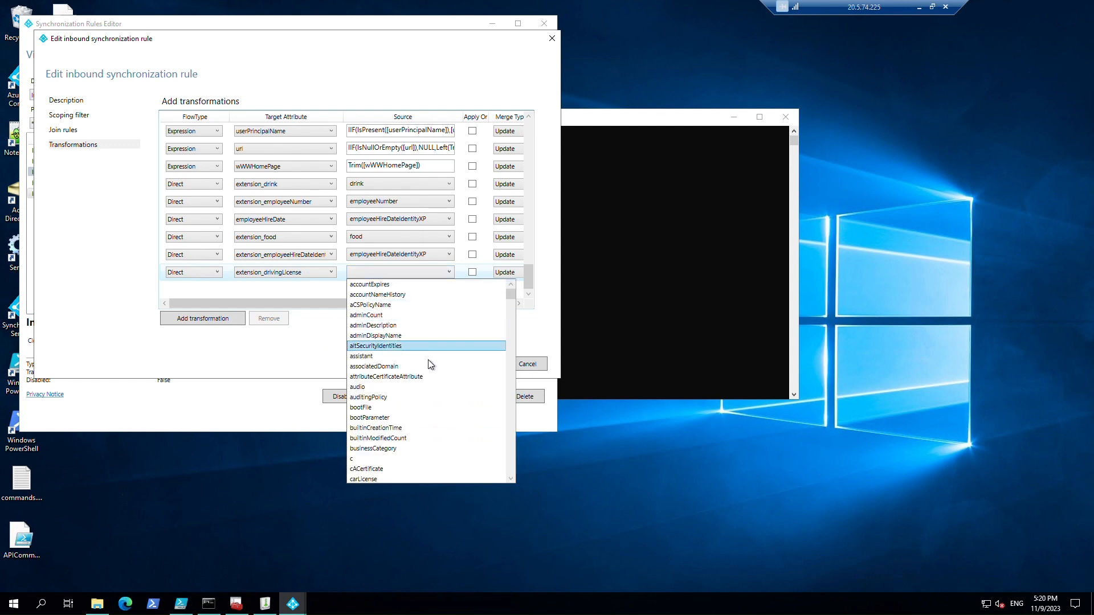
pyautogui.scroll(-4, 429, 361)
pyautogui.scroll(-5, 429, 361)
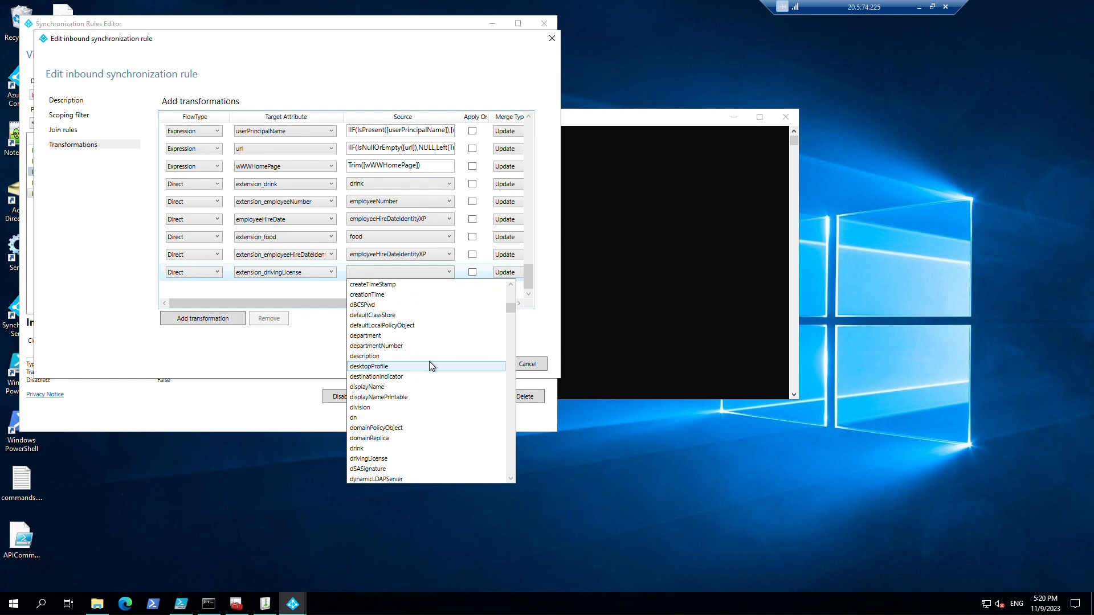
pyautogui.click(411, 458)
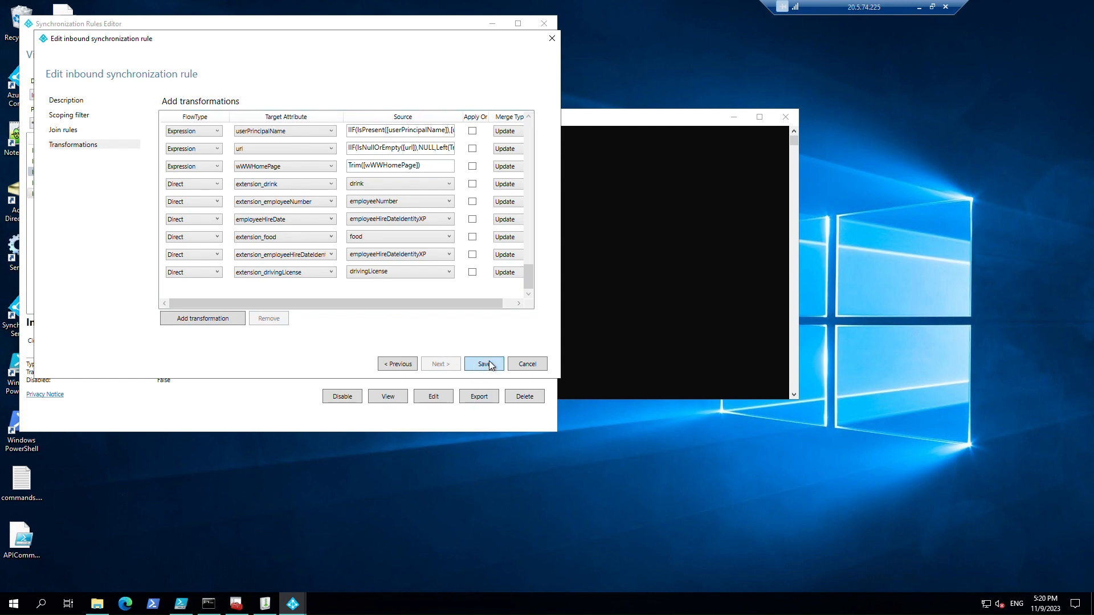
# - Save the edited inbound rule, accepting the expression warning and the full synchronization notice
pyautogui.click(484, 364)
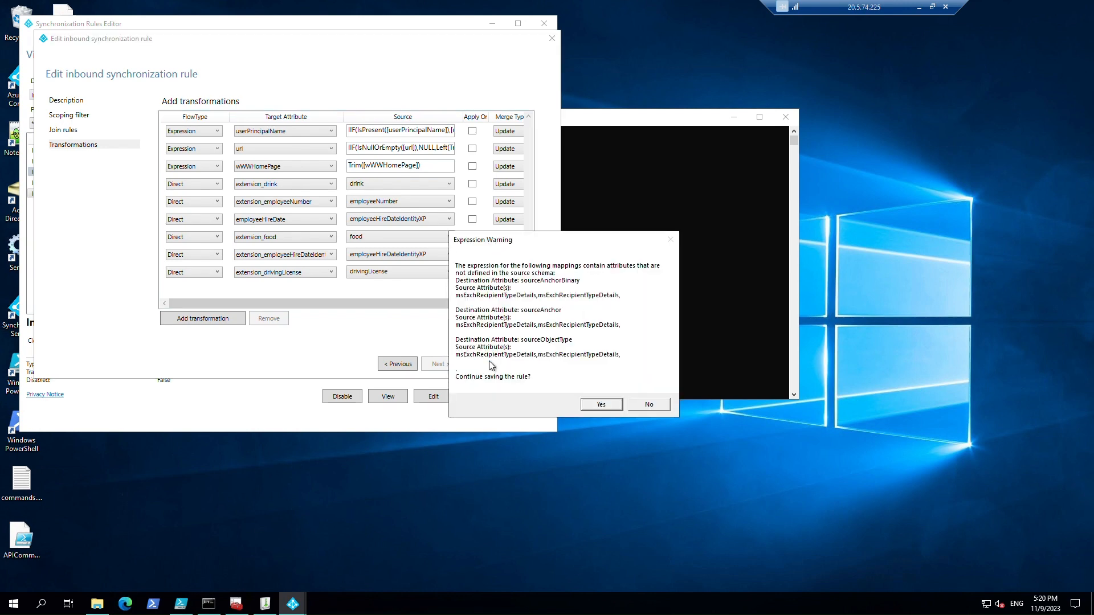
pyautogui.click(604, 408)
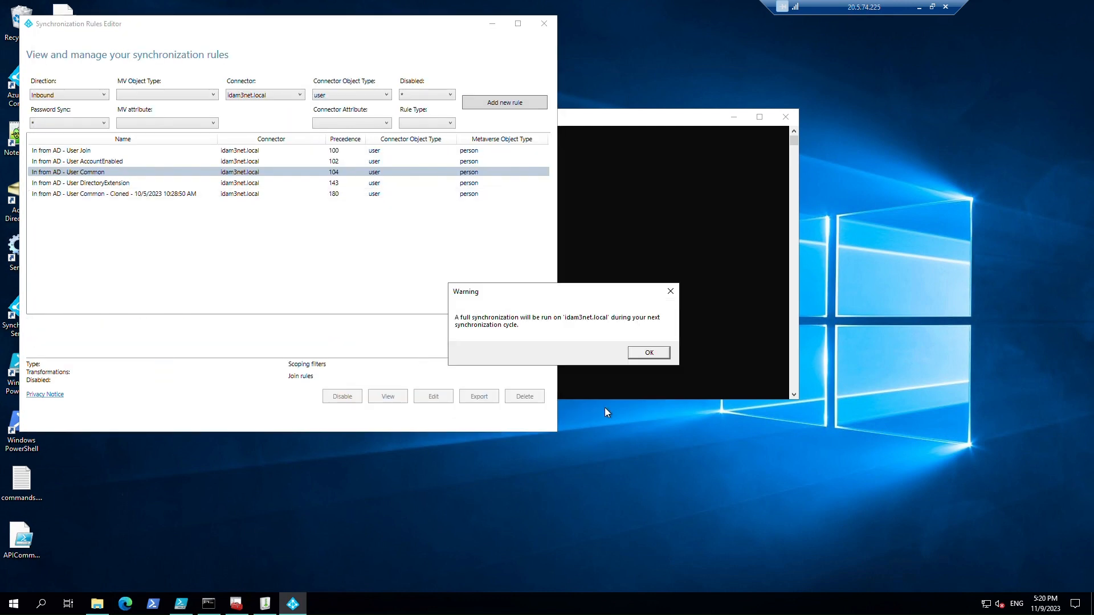
pyautogui.click(647, 353)
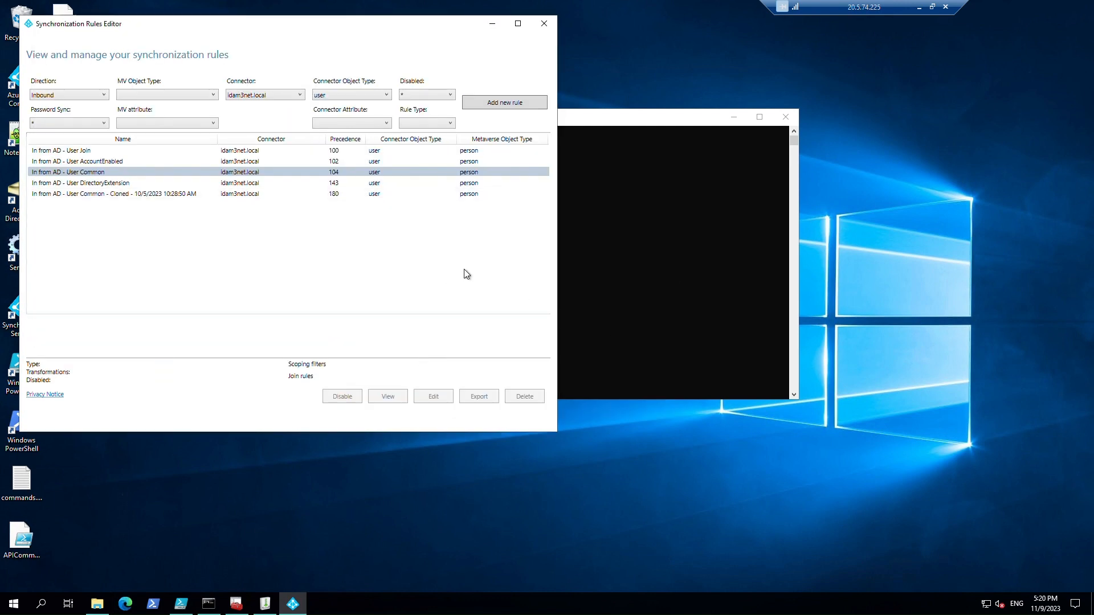
# - Filter the synchronization rules to the outbound direction, the idam3net.onmicrosoft.com - AAD connector and the user connector object type
pyautogui.click(76, 96)
pyautogui.click(66, 116)
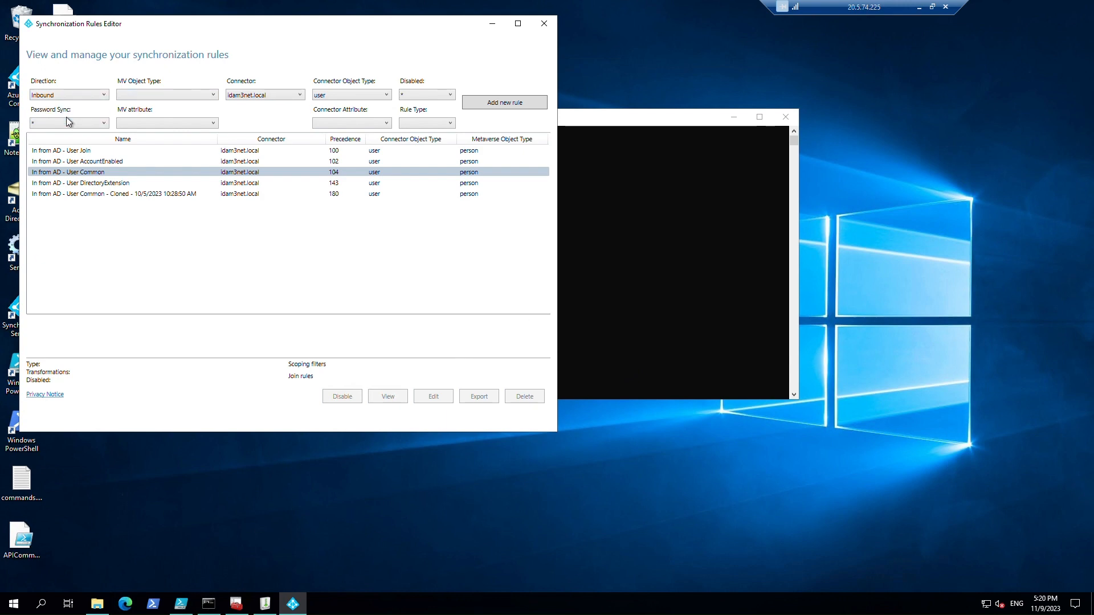
pyautogui.click(283, 97)
pyautogui.click(274, 117)
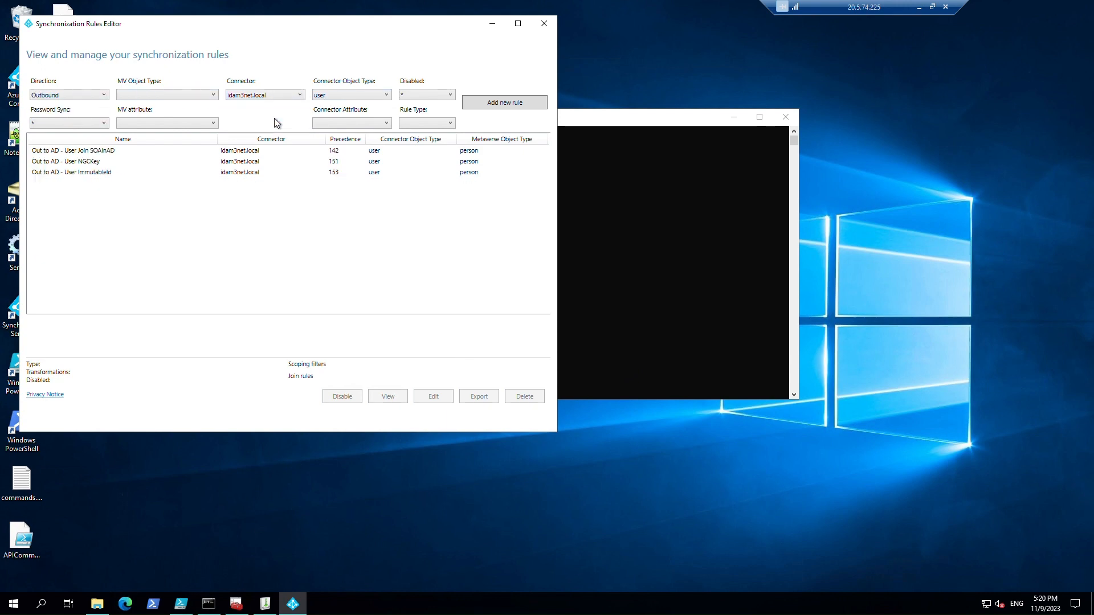
pyautogui.scroll(-5, 419, 278)
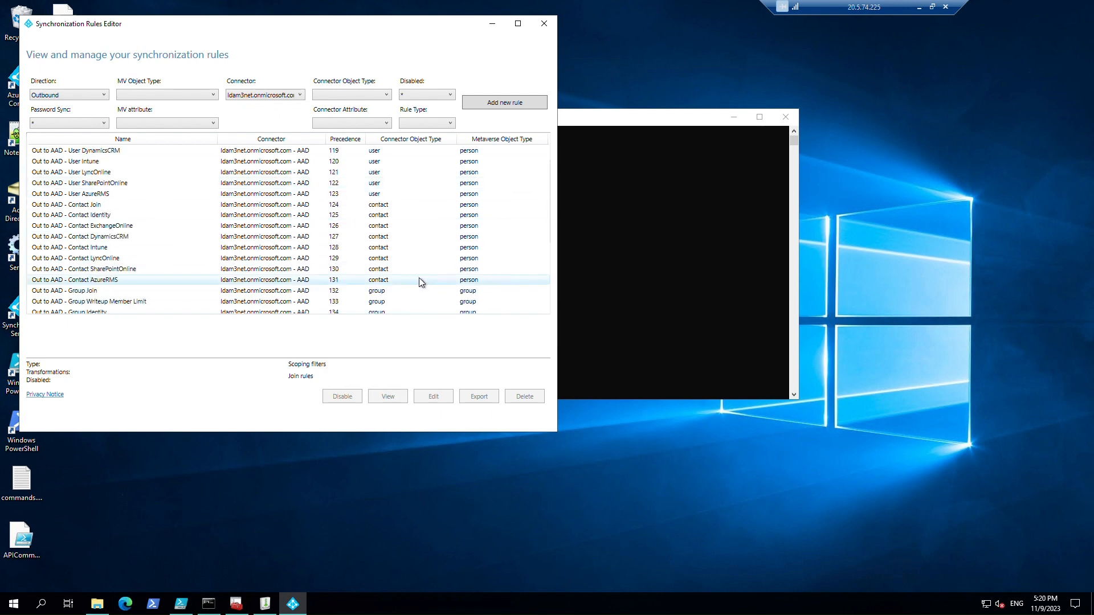
pyautogui.click(419, 279)
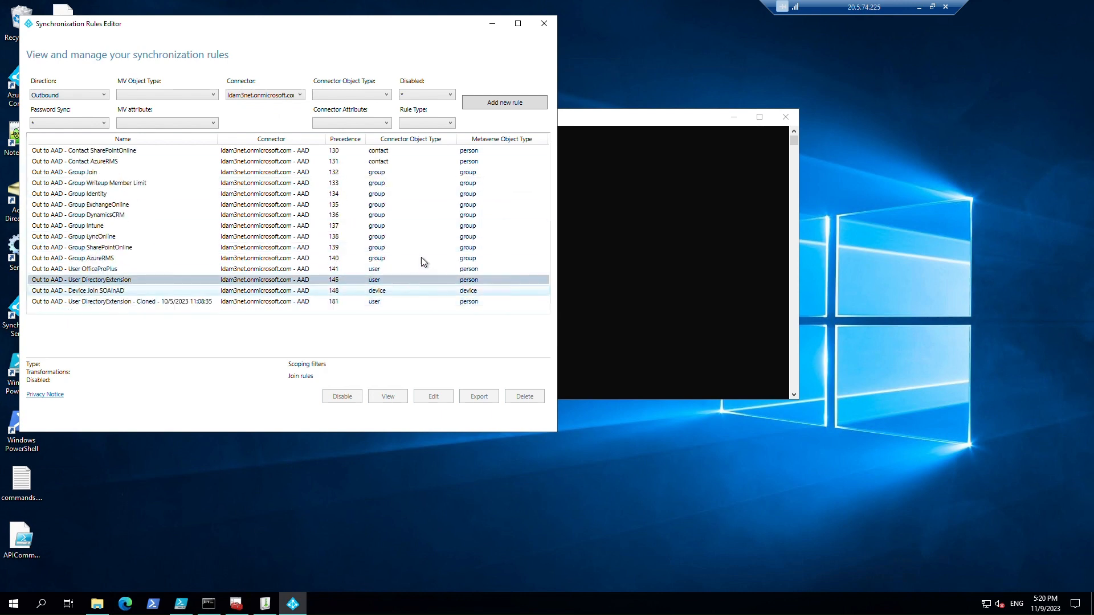
pyautogui.click(387, 96)
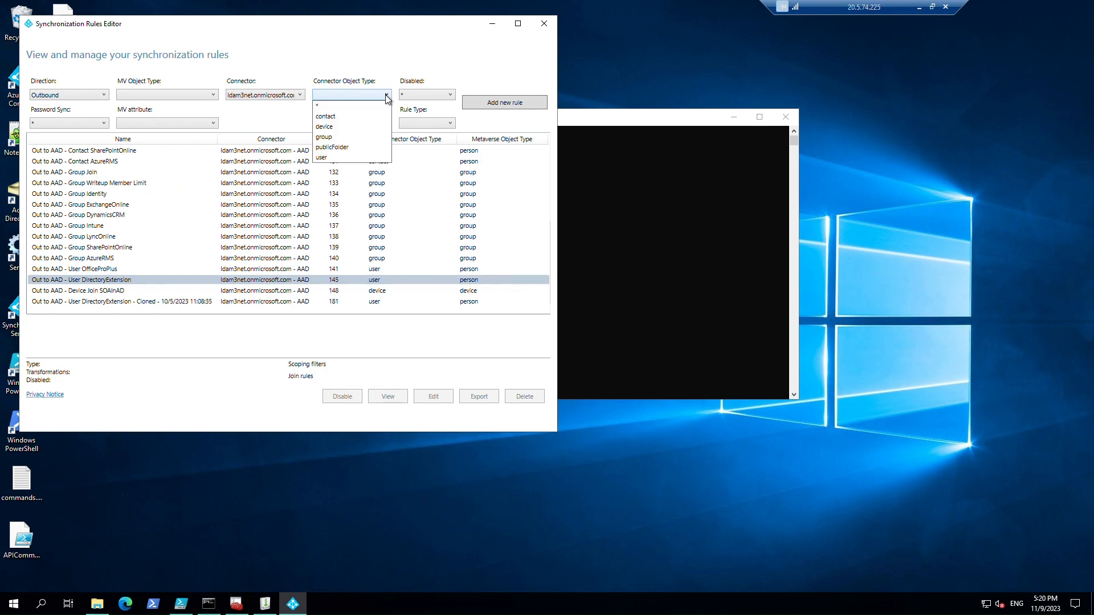
pyautogui.click(360, 158)
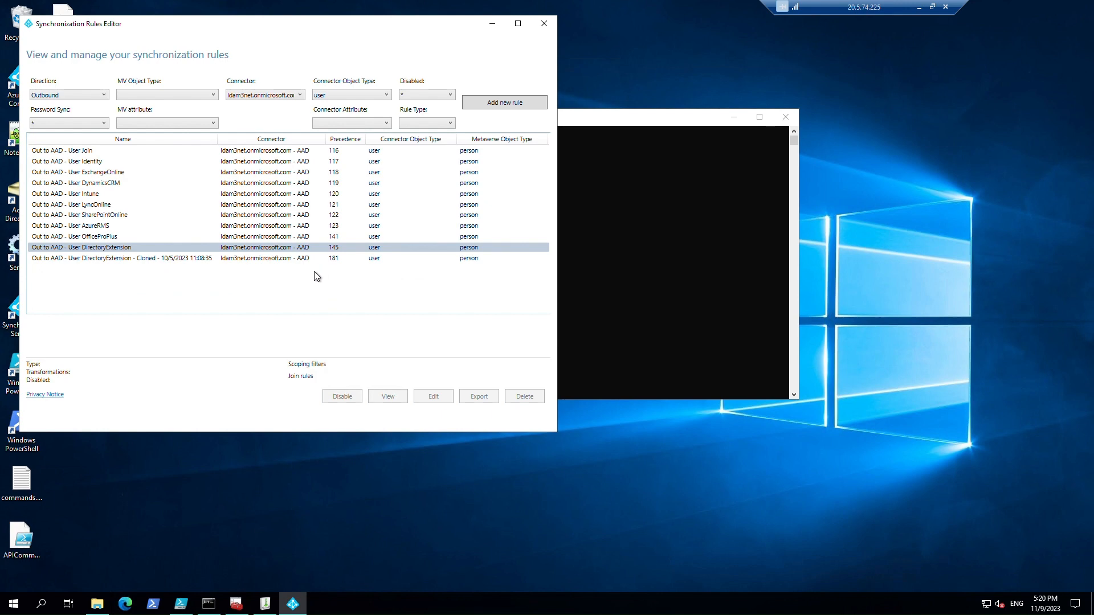
# - Open the cloned Out to AAD - User DirectoryExtension rule with precedence 181 for editing and show its transformations
pyautogui.click(131, 258)
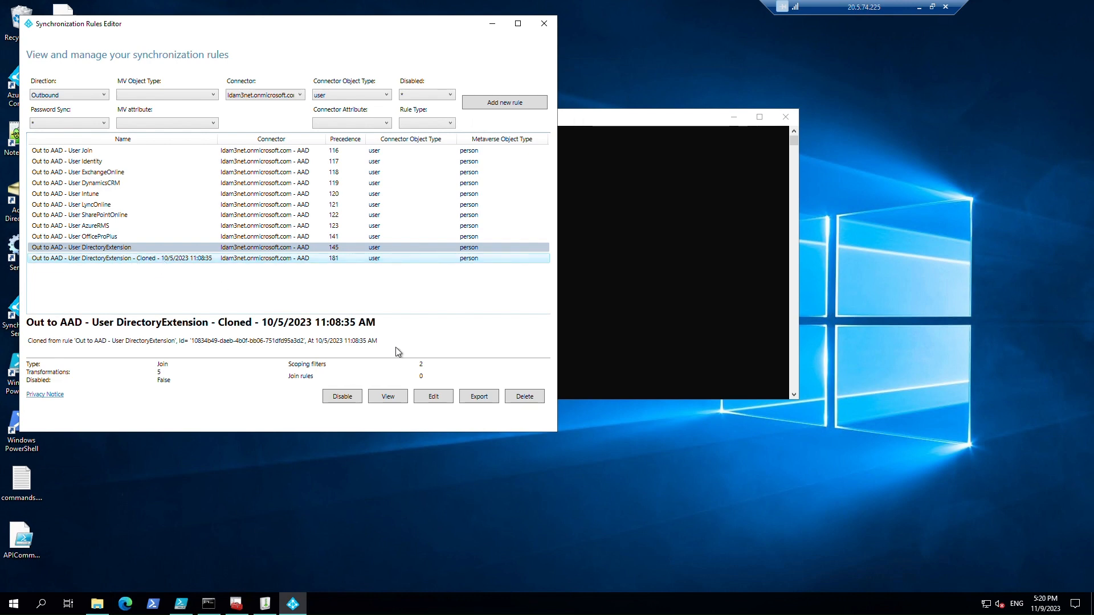
pyautogui.click(444, 398)
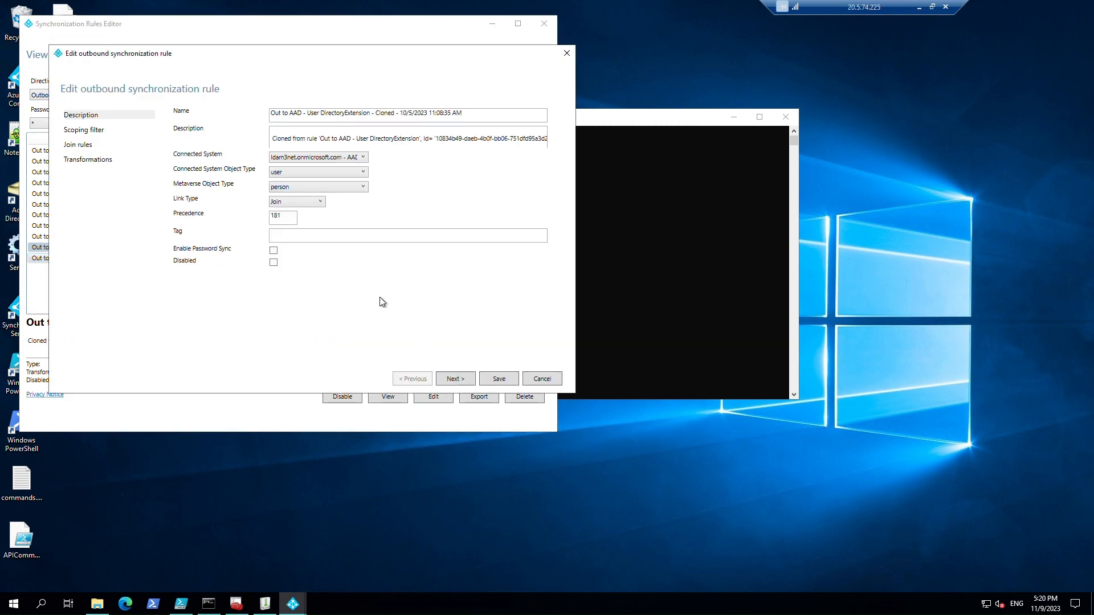
pyautogui.click(79, 162)
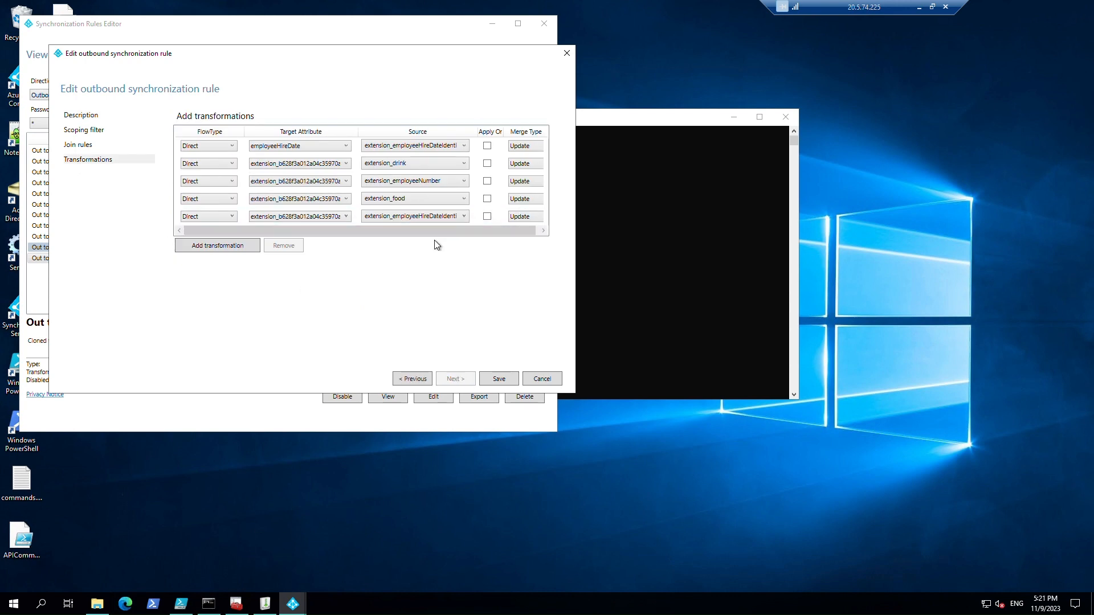
# - Add a Direct transformation to the cloned outbound rule with extension_drivingLicense as its source
pyautogui.click(224, 245)
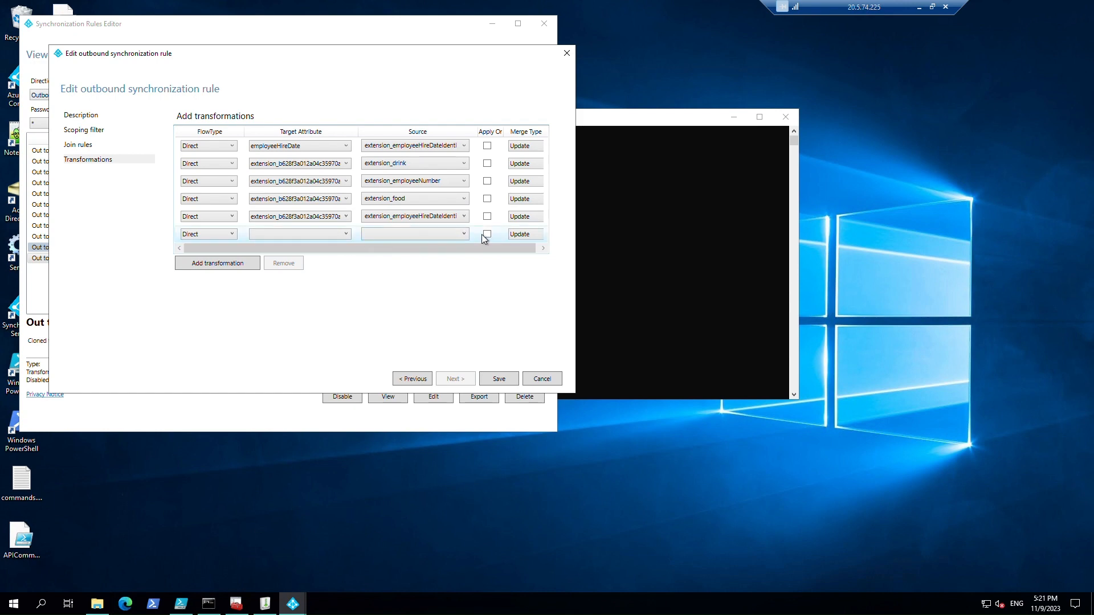
pyautogui.click(463, 234)
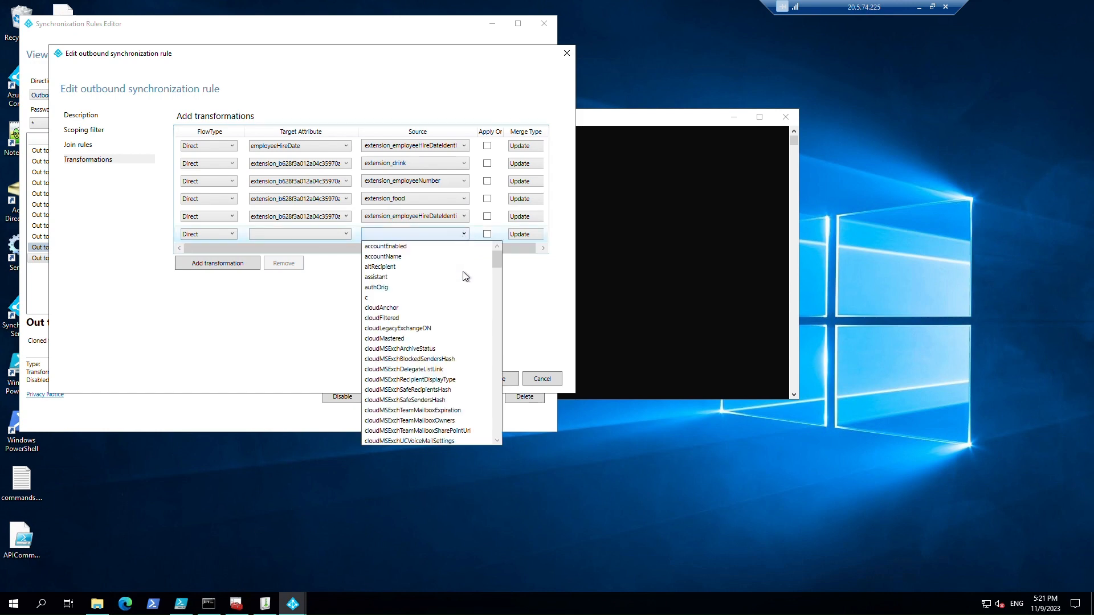
pyautogui.scroll(-8, 461, 285)
pyautogui.scroll(-7, 458, 316)
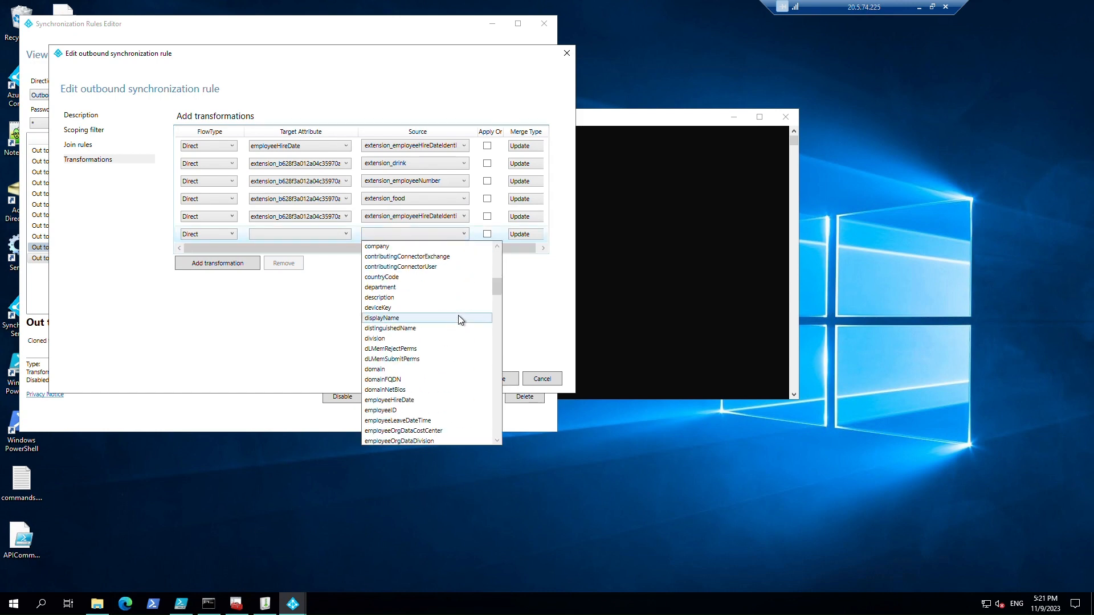
pyautogui.scroll(3, 459, 317)
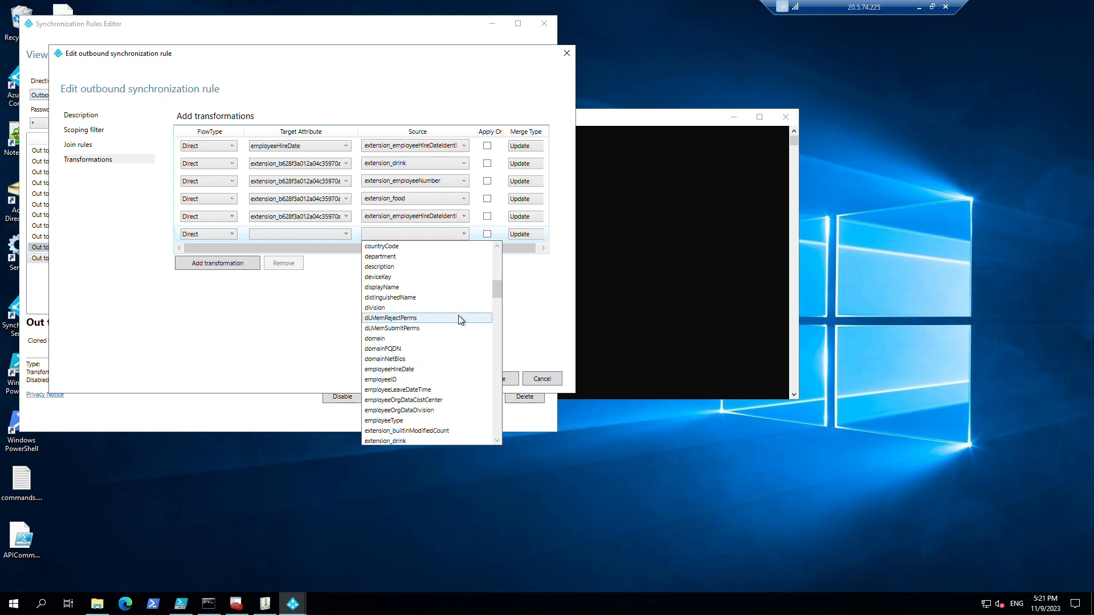
pyautogui.scroll(-6, 458, 316)
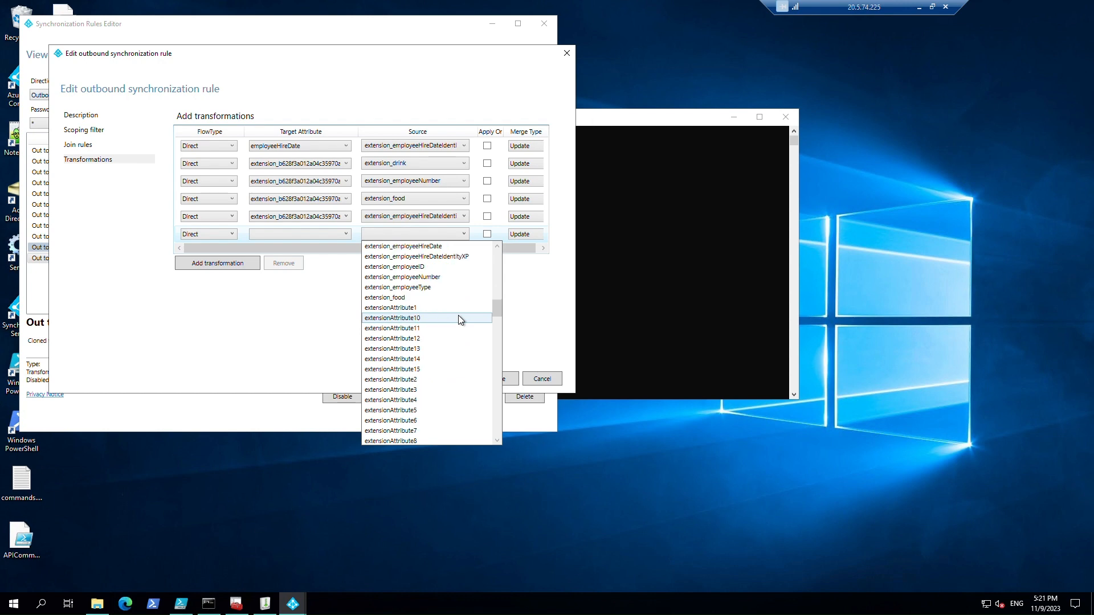
pyautogui.scroll(1, 460, 320)
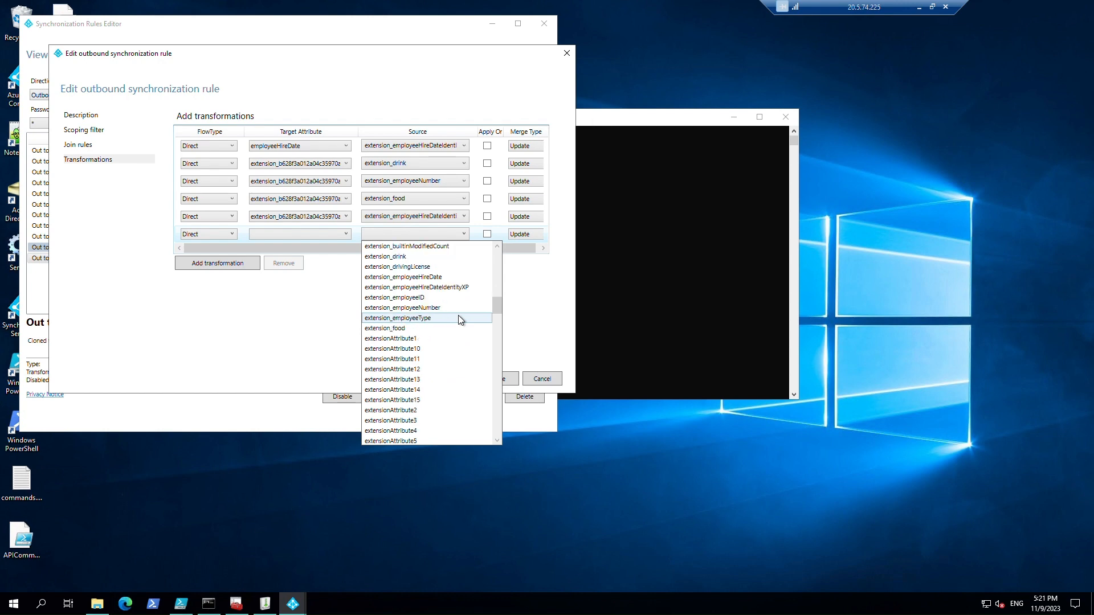
pyautogui.scroll(1, 438, 313)
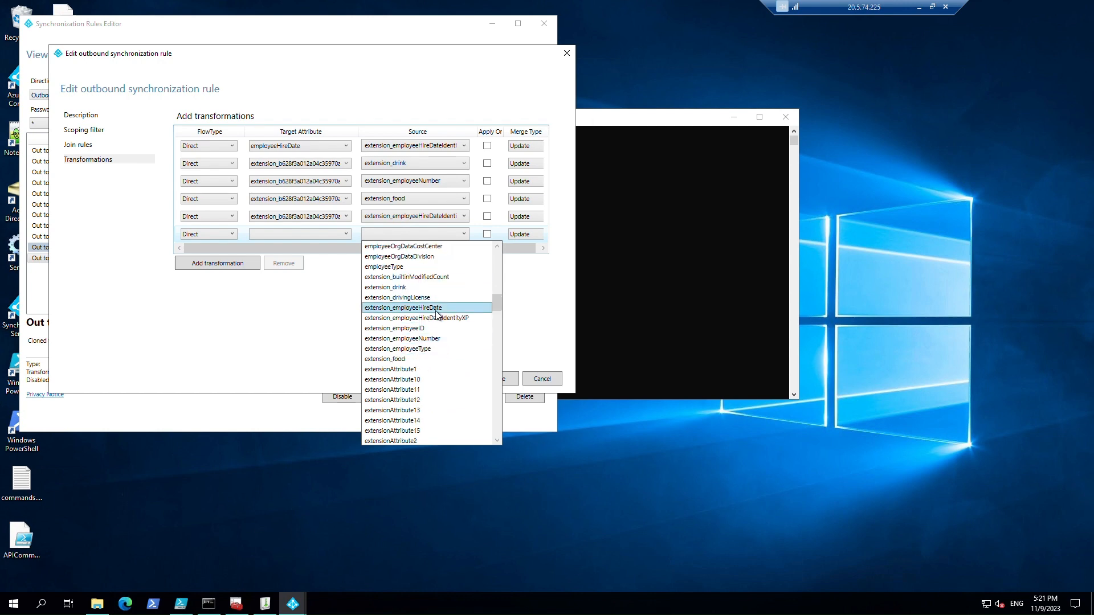
pyautogui.click(470, 298)
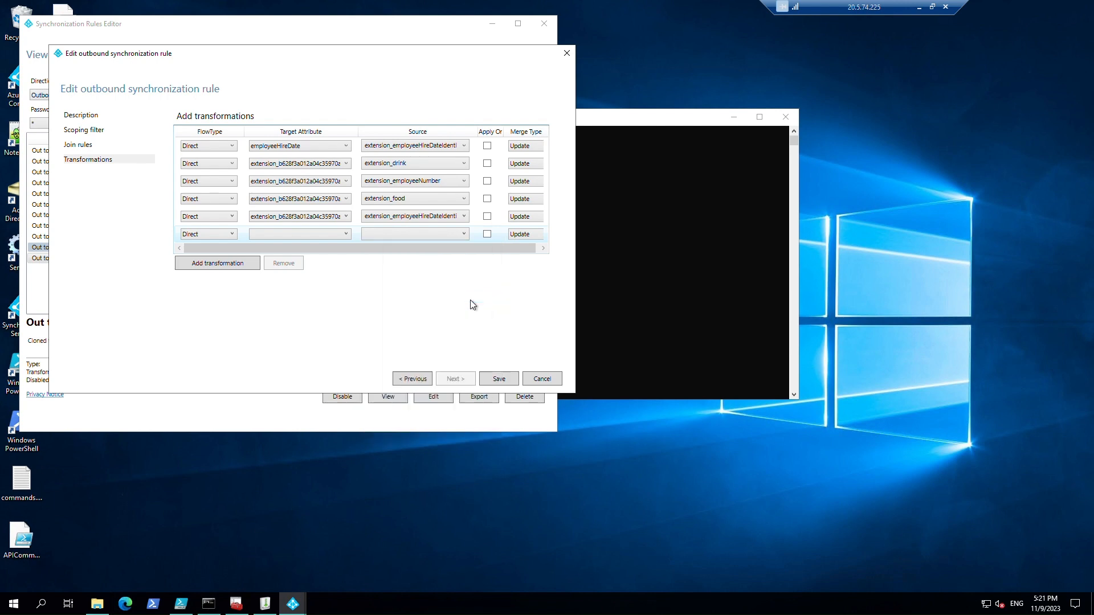
# - Map the new transformation to target extension_b628f3a012a04c35970a3f4cce9b4b6d_drivingLicense and save the outbound rule, accepting the full synchronization notice
pyautogui.click(346, 235)
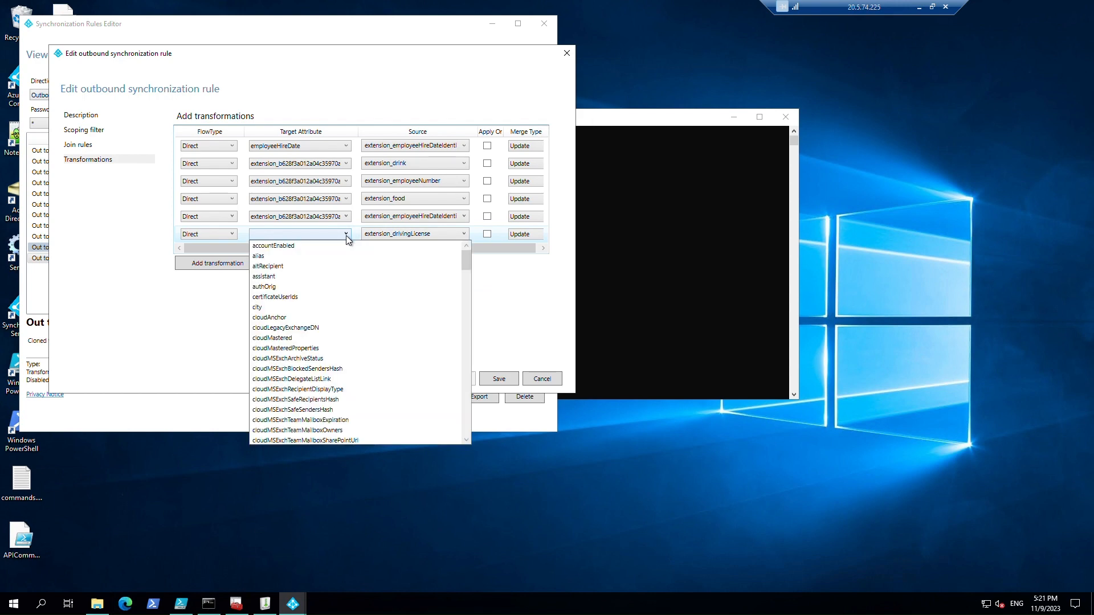
pyautogui.scroll(-5, 350, 367)
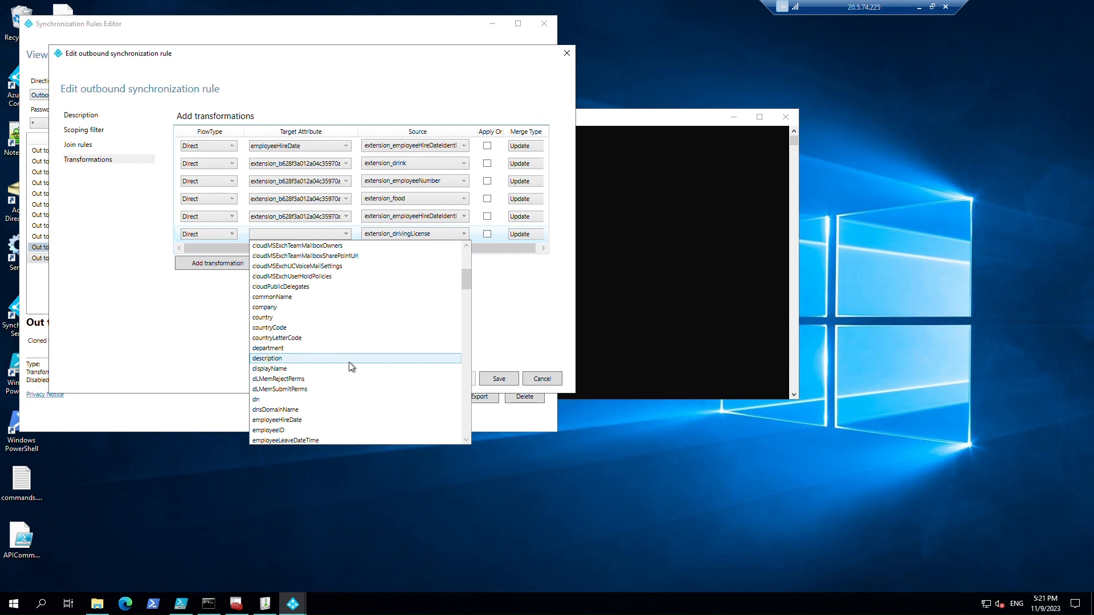
pyautogui.scroll(-6, 350, 362)
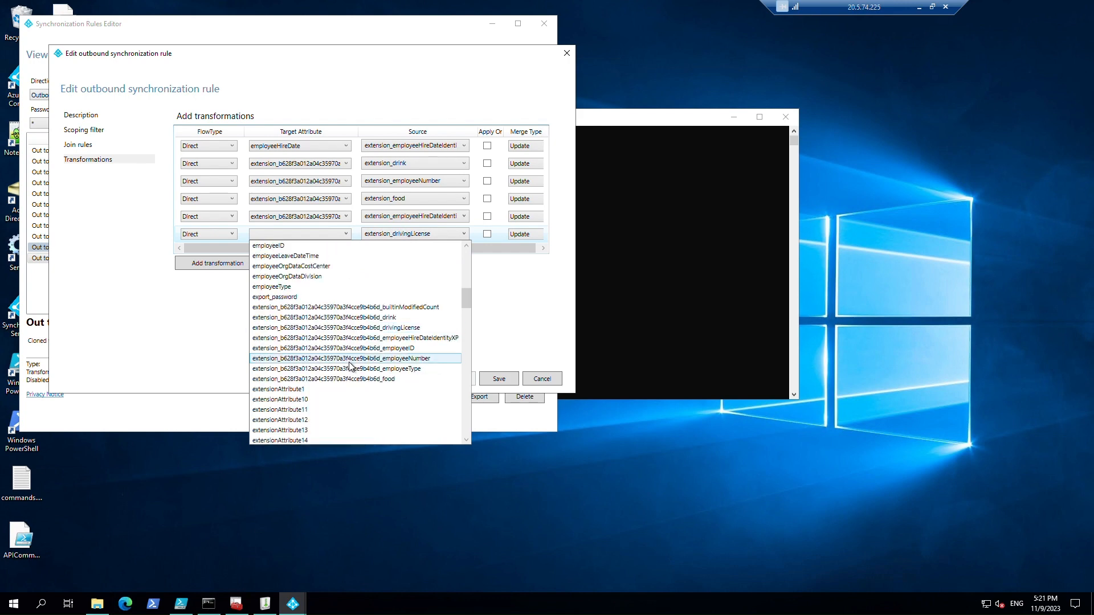
pyautogui.scroll(5, 350, 363)
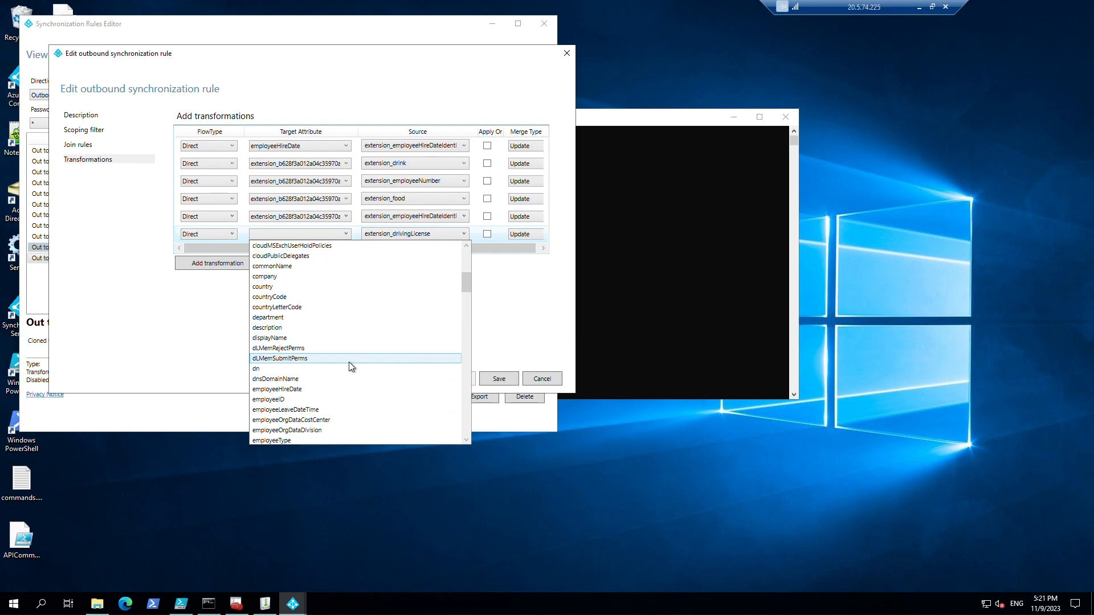
pyautogui.scroll(-3, 349, 364)
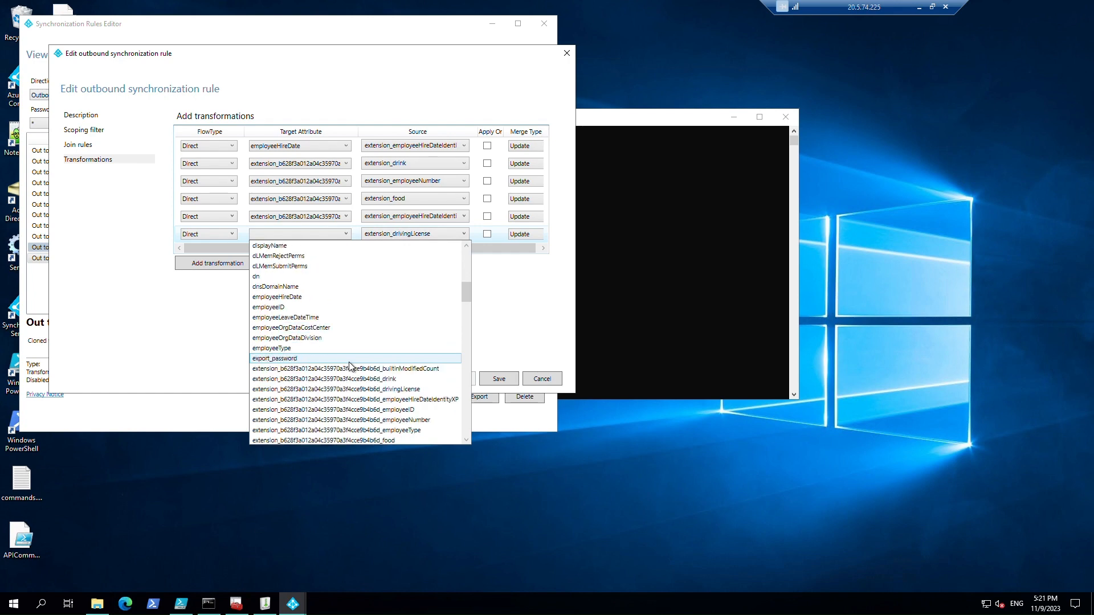
pyautogui.scroll(-1, 349, 363)
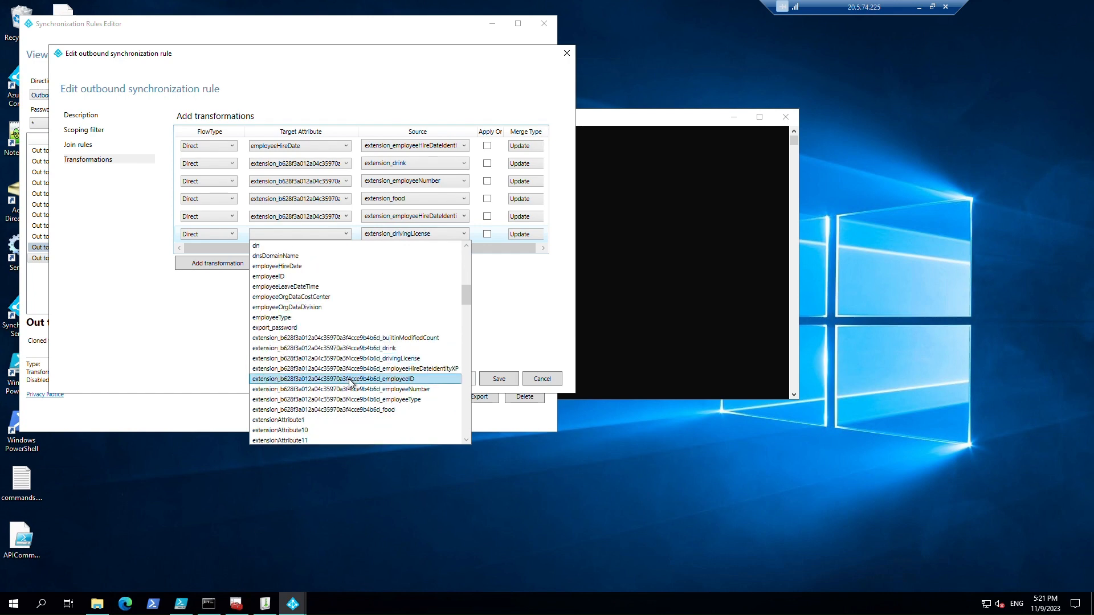
pyautogui.click(362, 360)
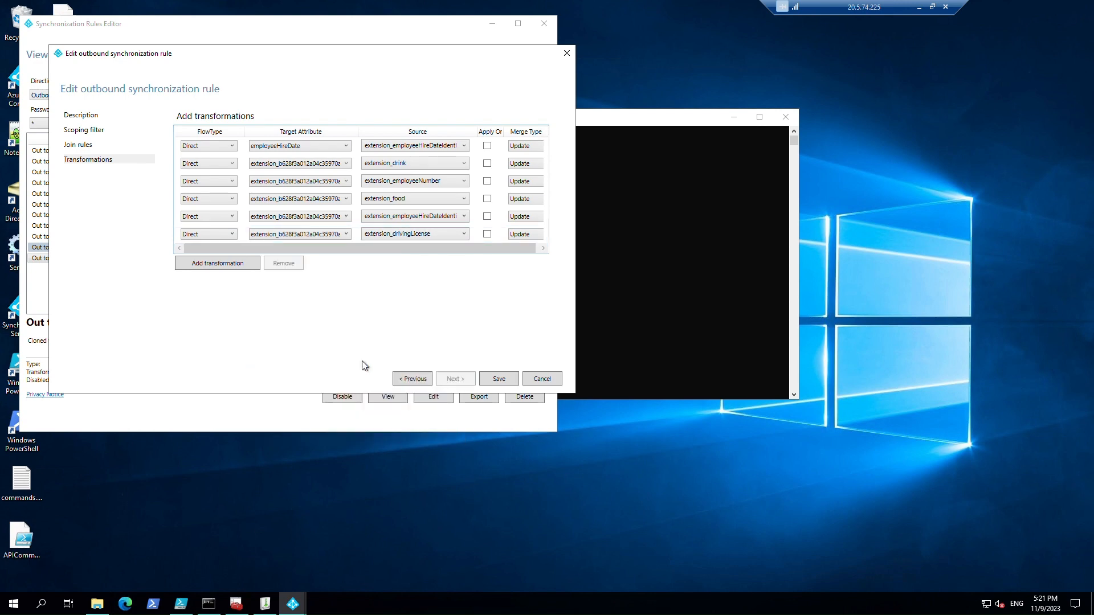
pyautogui.click(497, 378)
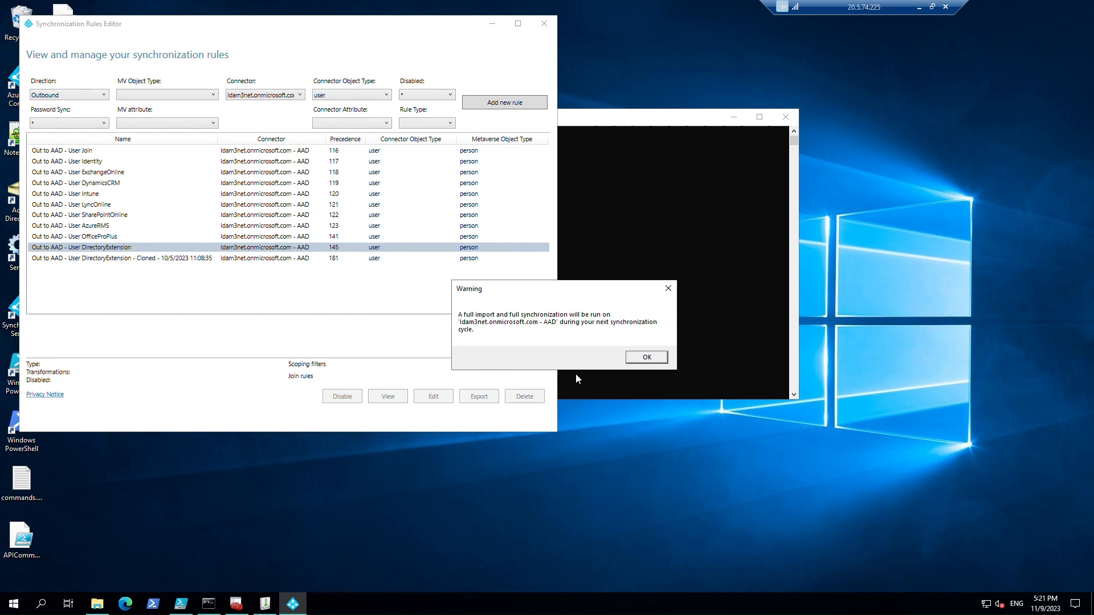
pyautogui.click(640, 359)
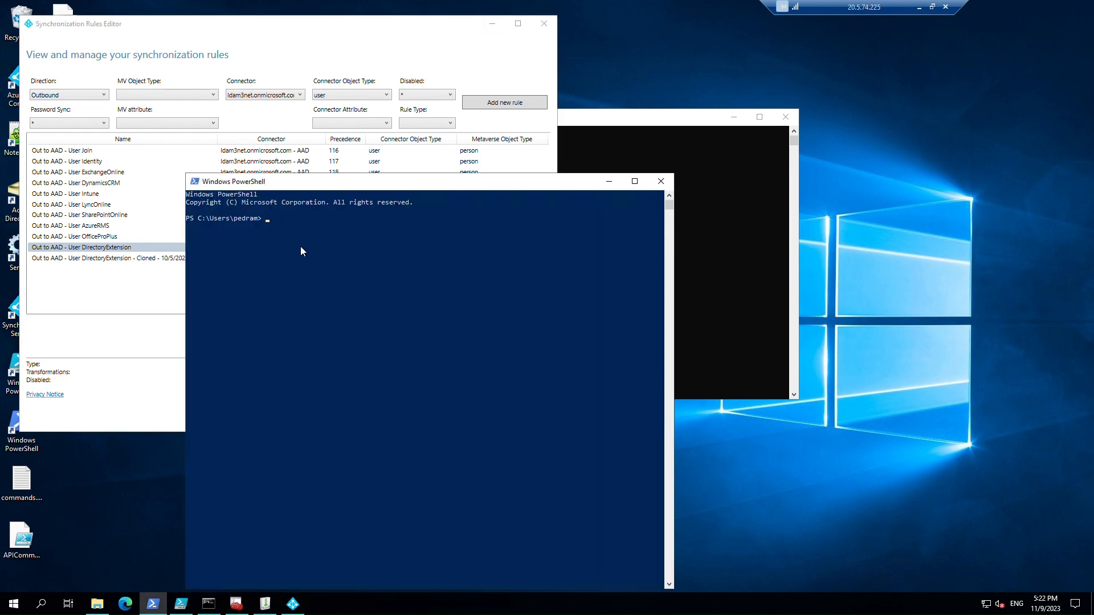
# - Run Start-ADSyncSyncCycle -PolicyType Initial in Windows PowerShell and minimize its window
pyautogui.write('Start-ADSyncSyncCycle -PolicyType Initial')
pyautogui.press('Return')
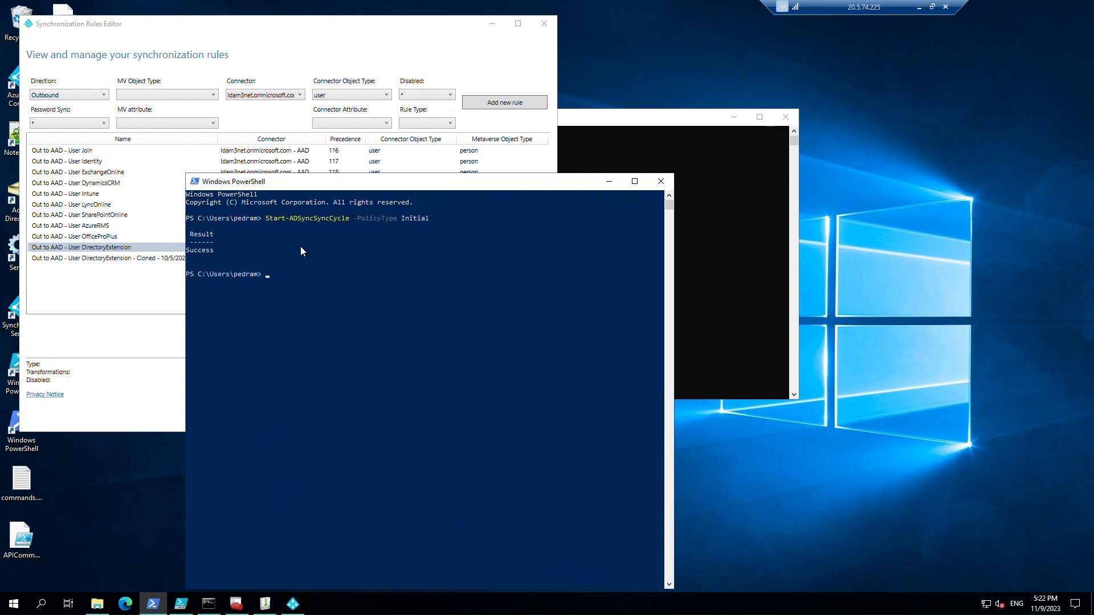
pyautogui.click(609, 184)
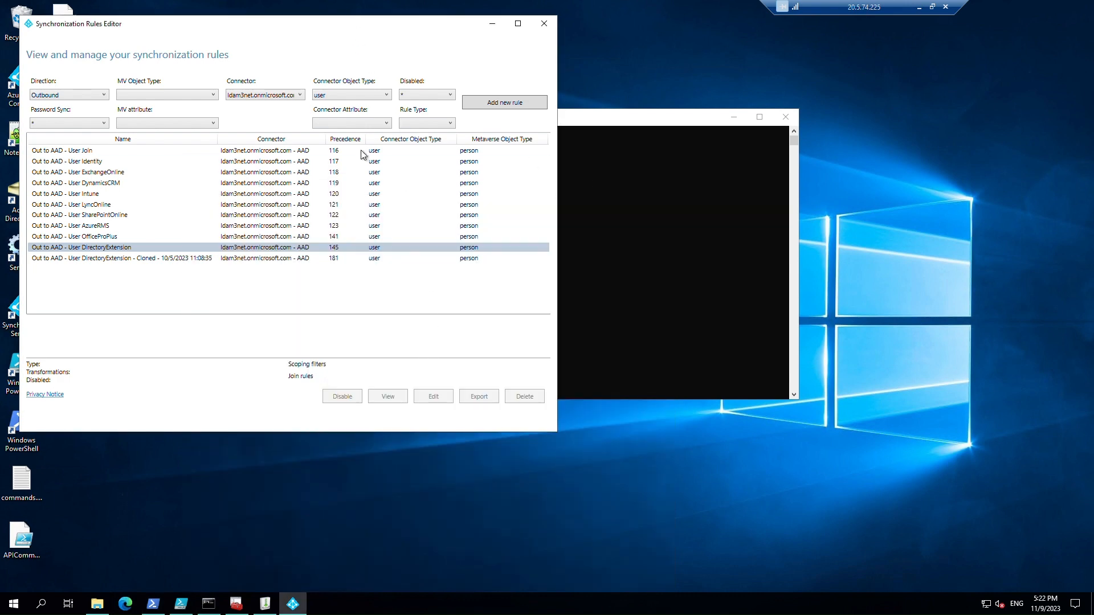
# - Close the Synchronization Rules Editor and dismiss the Silverfort DC Tool permission error
pyautogui.moveTo(347, 25); pyautogui.dragTo(405, 212)
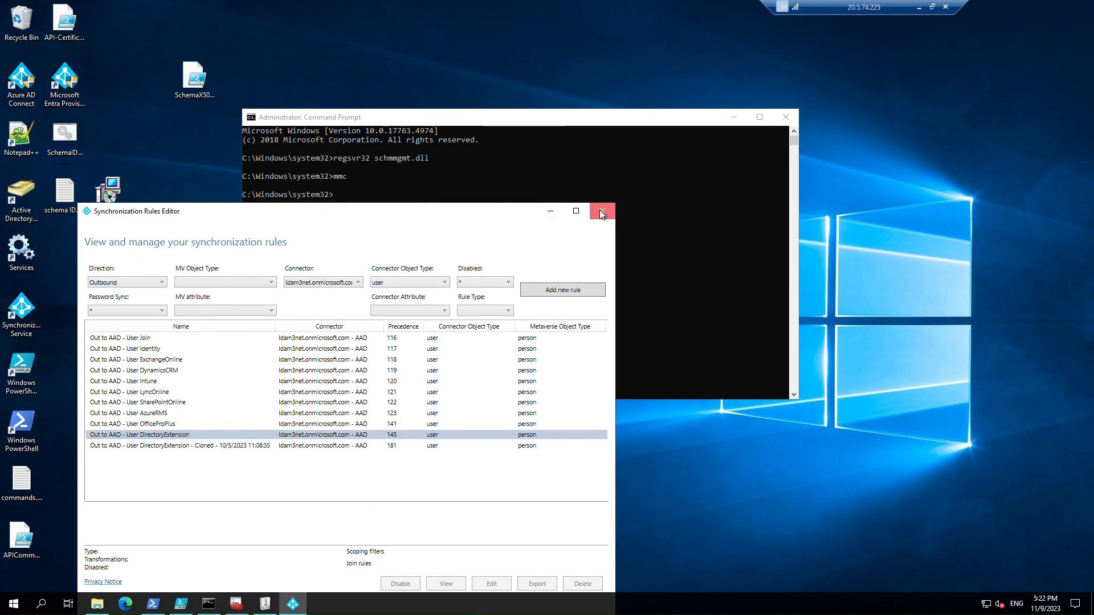
pyautogui.click(601, 211)
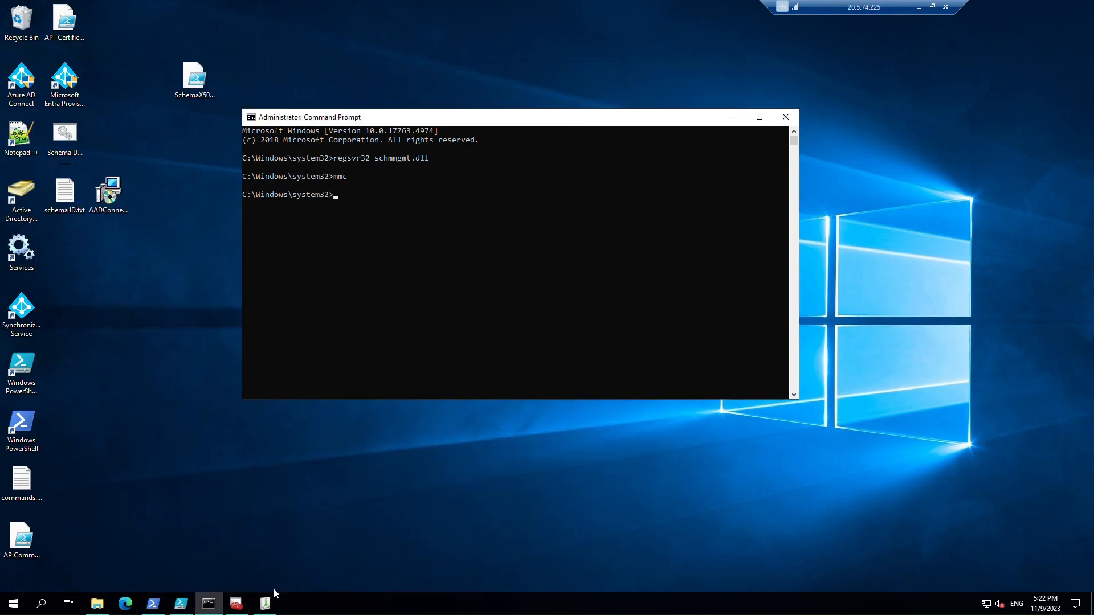
pyautogui.click(266, 604)
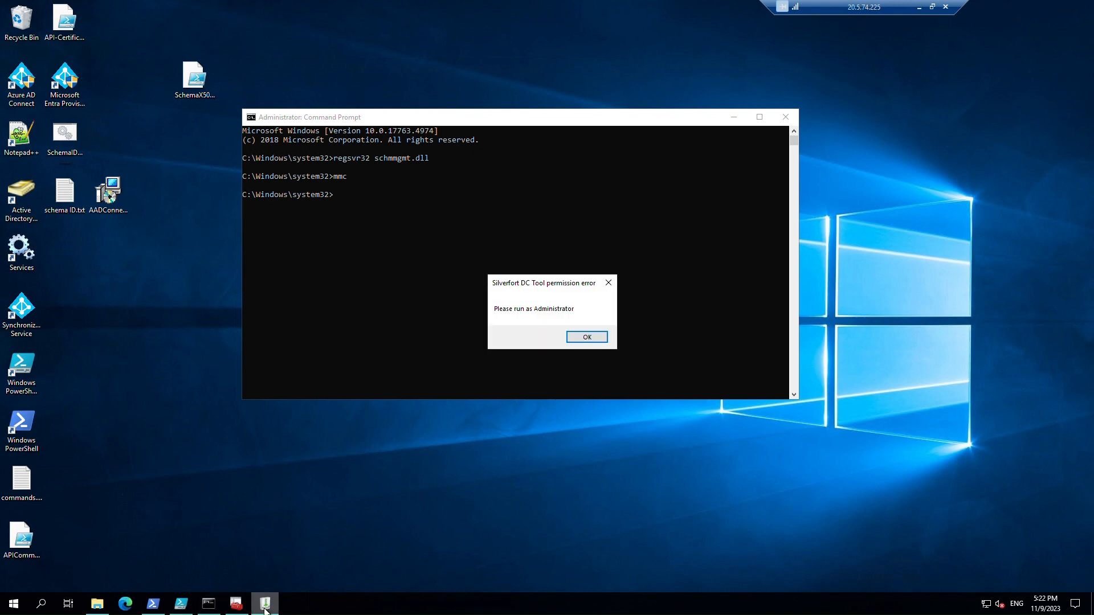
pyautogui.click(592, 338)
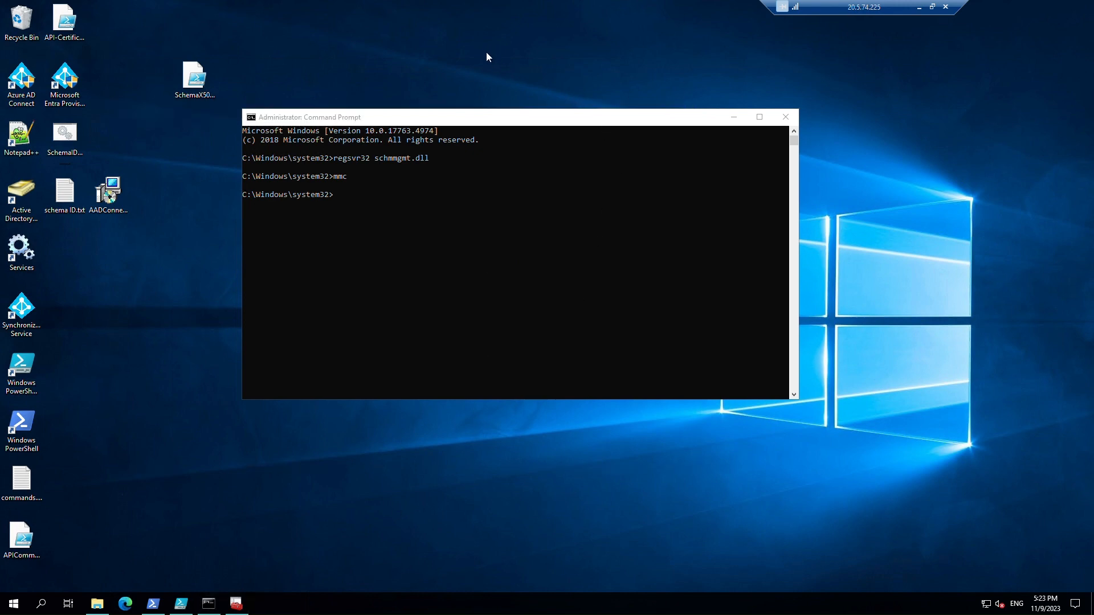
# - In Active Directory Users and Computers, enter a driving licence number in the drivingLicense attribute of the first API Users account and save its properties
pyautogui.moveTo(236, 604)
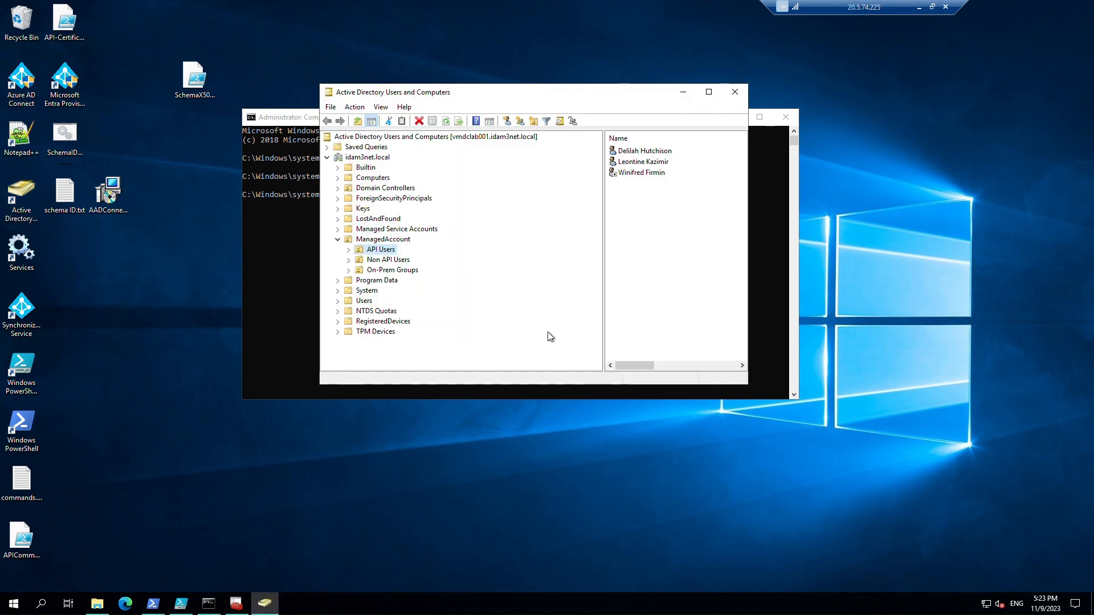
pyautogui.click(651, 151)
pyautogui.rightClick(651, 152)
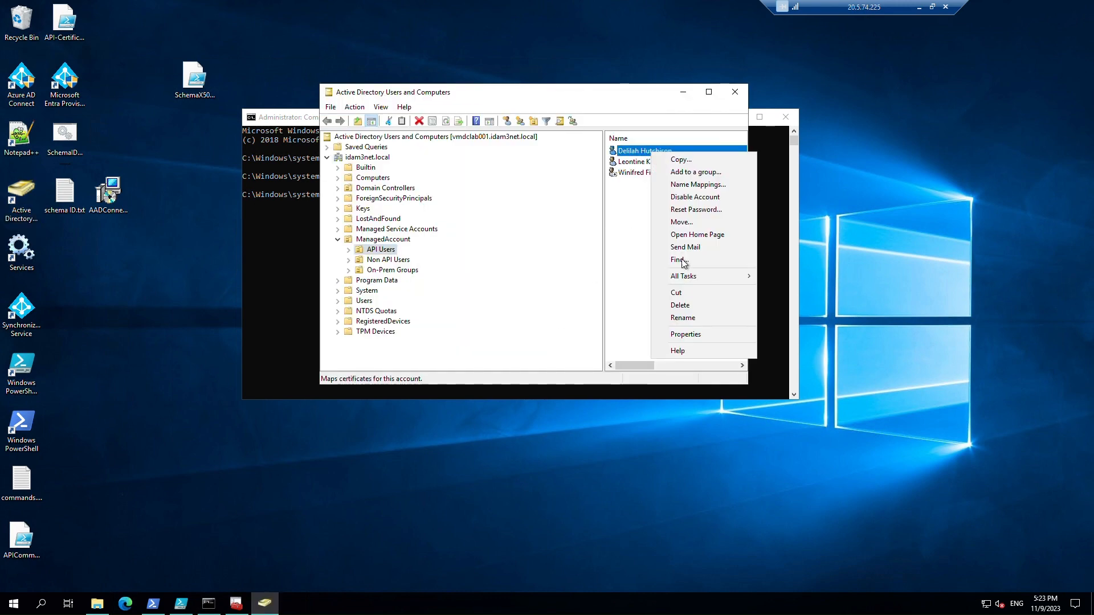
pyautogui.click(685, 334)
pyautogui.click(606, 125)
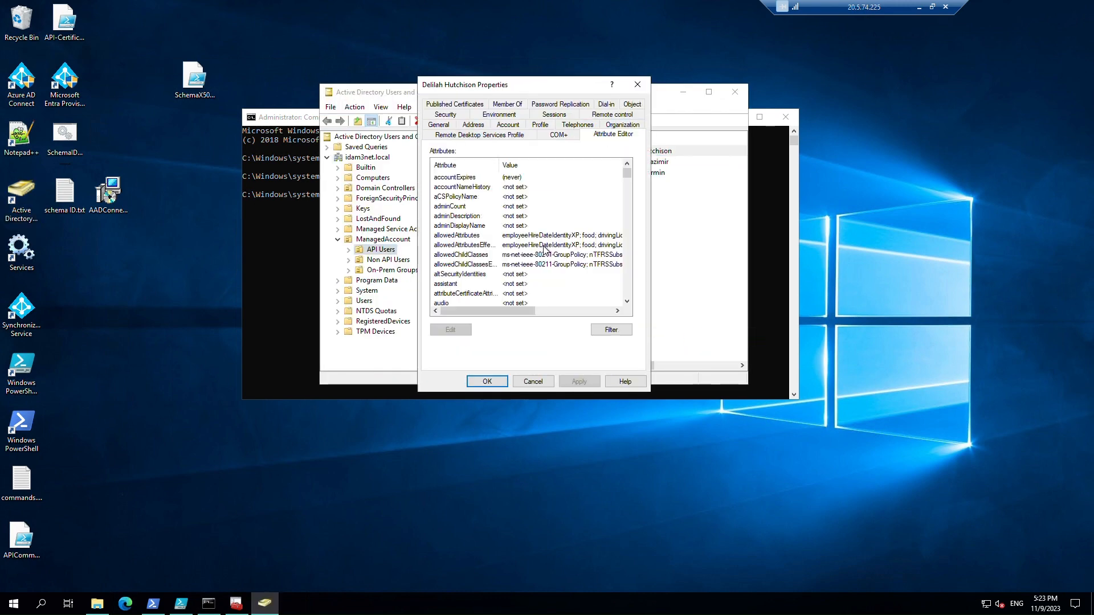
pyautogui.click(504, 253)
pyautogui.write('driv')
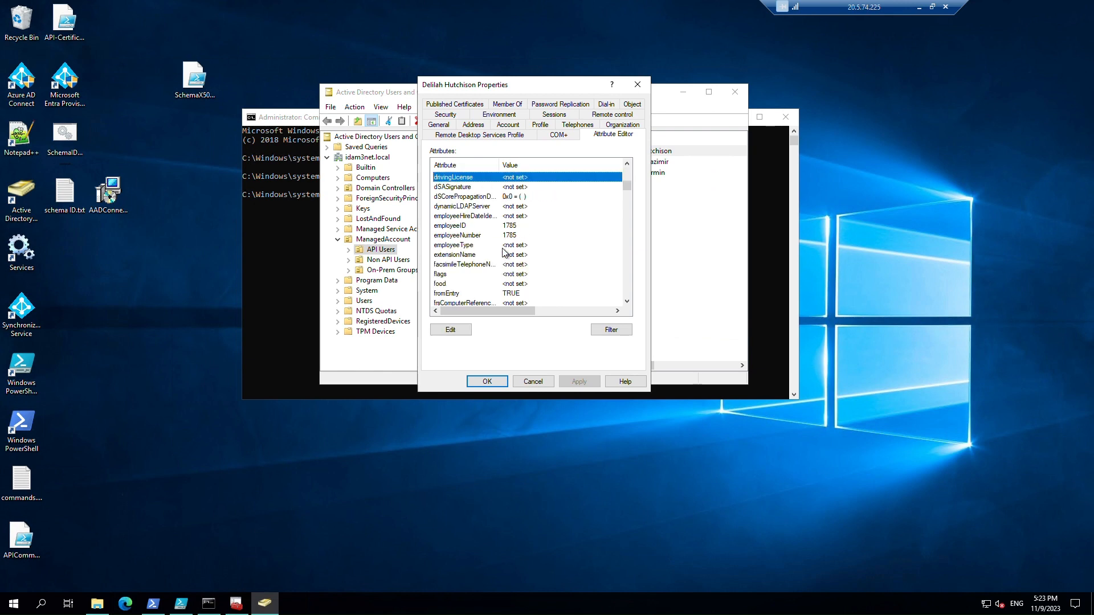
pyautogui.doubleClick(477, 179)
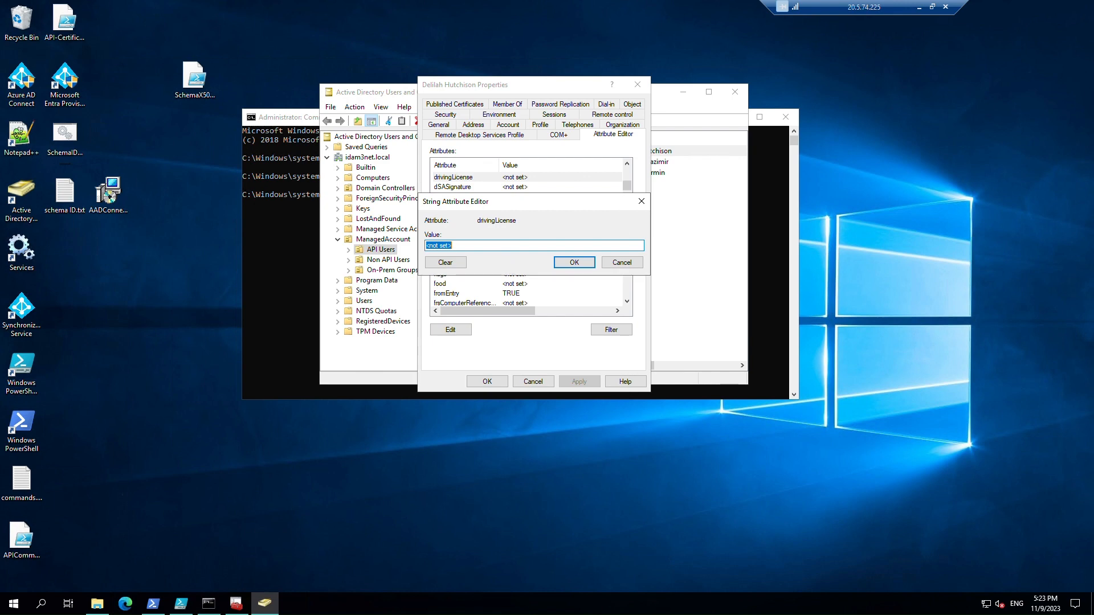
pyautogui.write('11092023A')
pyautogui.click(574, 263)
pyautogui.click(485, 387)
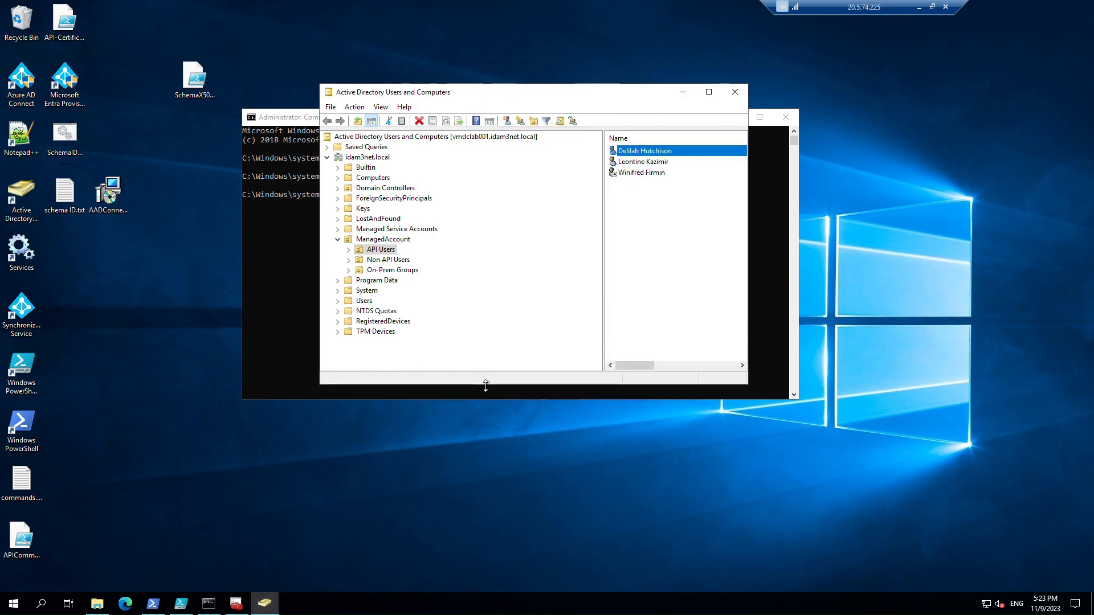
# - Enter a driving licence number in the drivingLicense attribute of the second API Users account, apply it and close the properties
pyautogui.rightClick(650, 161)
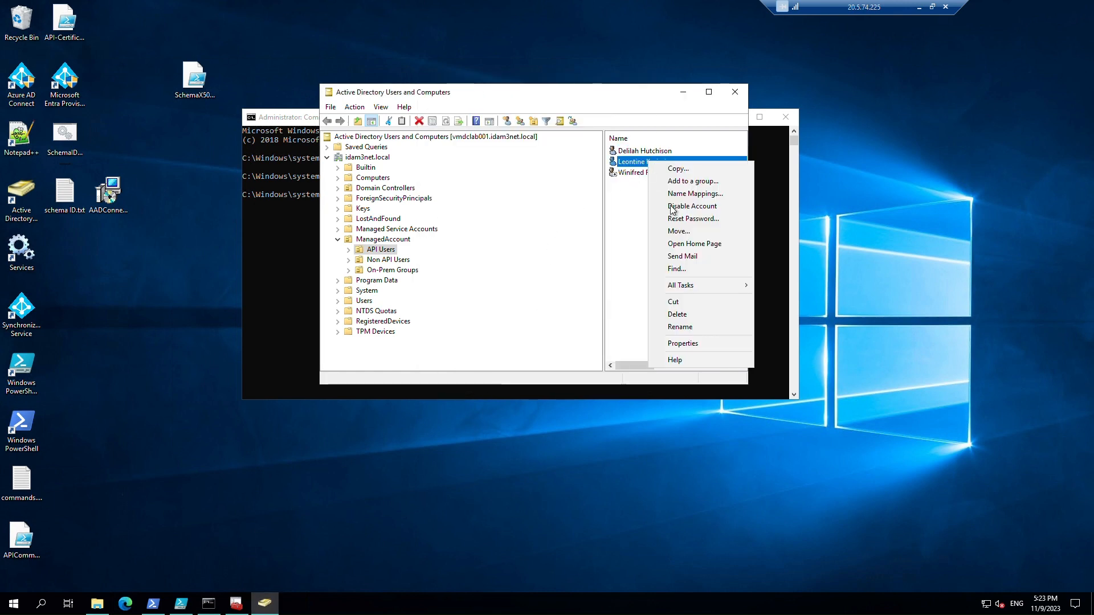
pyautogui.click(695, 341)
pyautogui.click(610, 124)
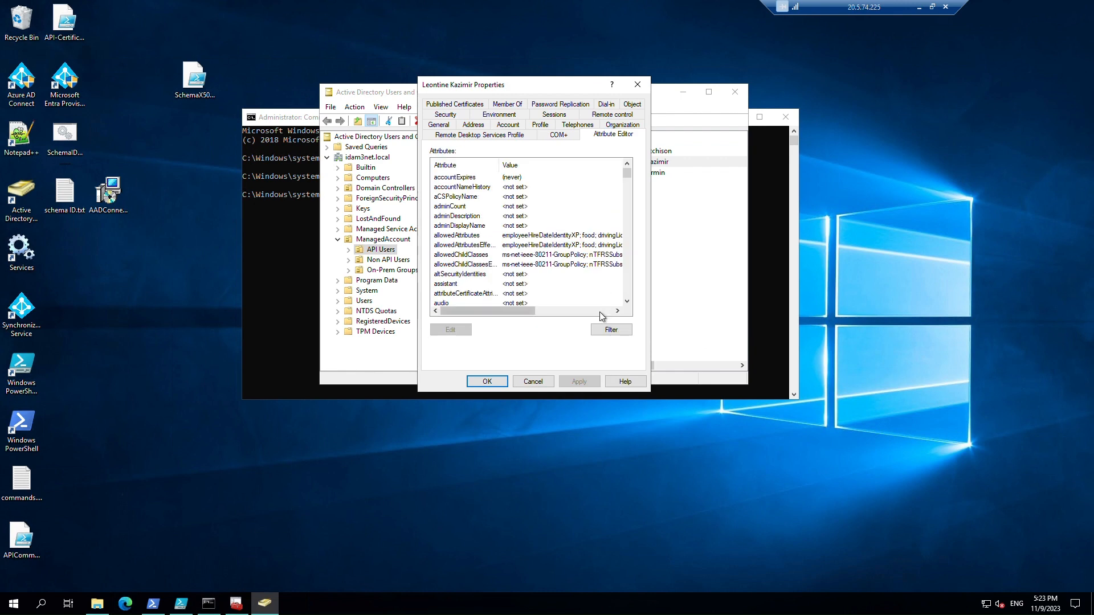
pyautogui.click(546, 266)
pyautogui.write('drink')
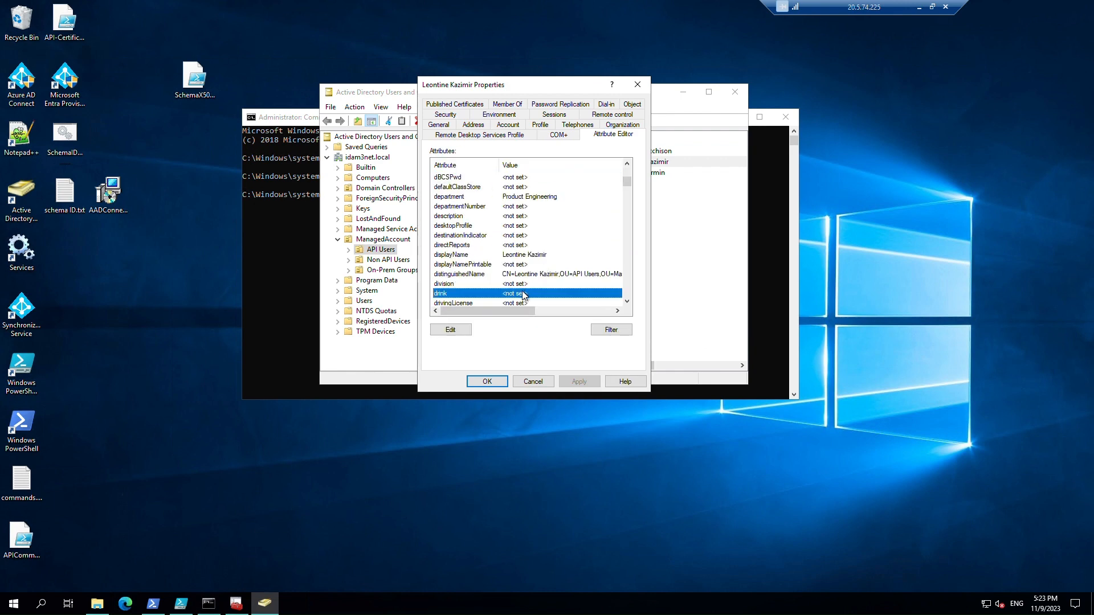
pyautogui.doubleClick(515, 303)
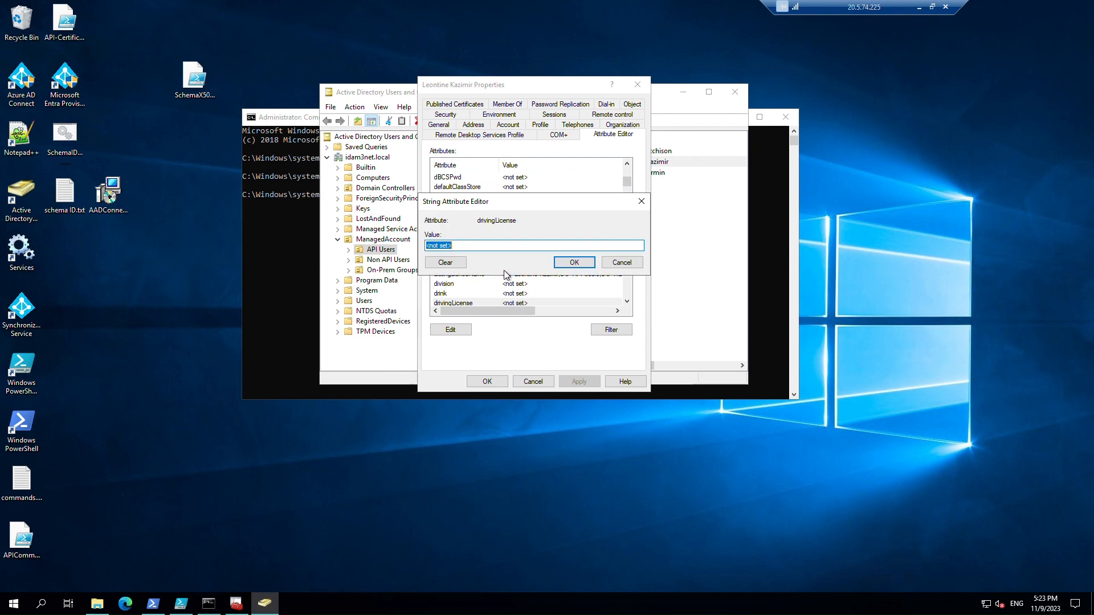
pyautogui.write('11092023B')
pyautogui.click(574, 262)
pyautogui.click(579, 382)
pyautogui.click(488, 382)
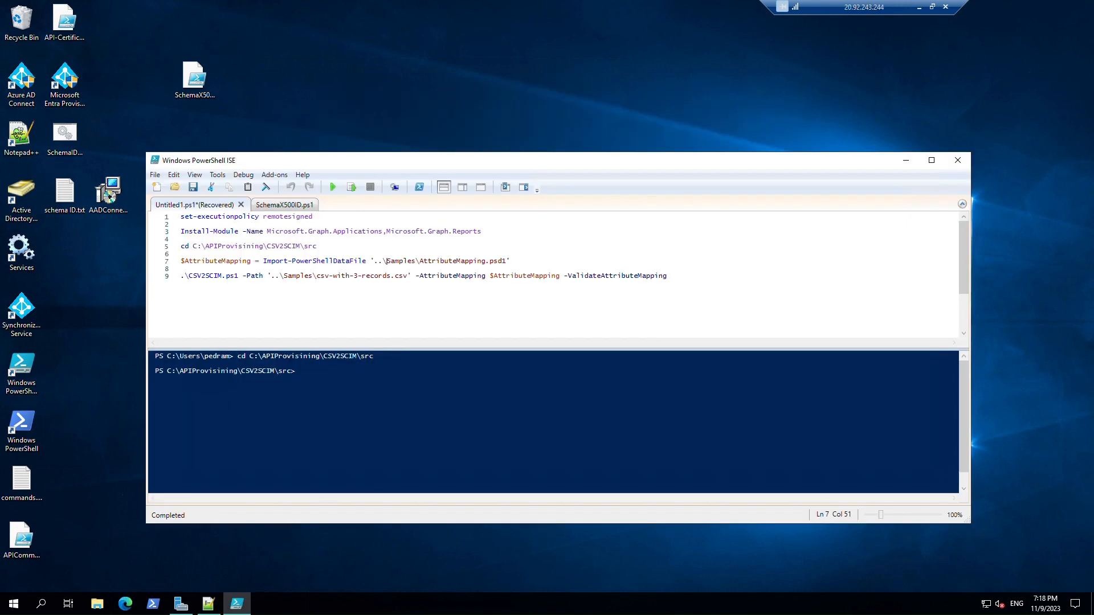
# - Copy the second user's principal name from the Microsoft Entra admin center and run the beta users GET query for it in Graph Explorer
pyautogui.moveTo(0, 51); pyautogui.dragTo(545, 72)
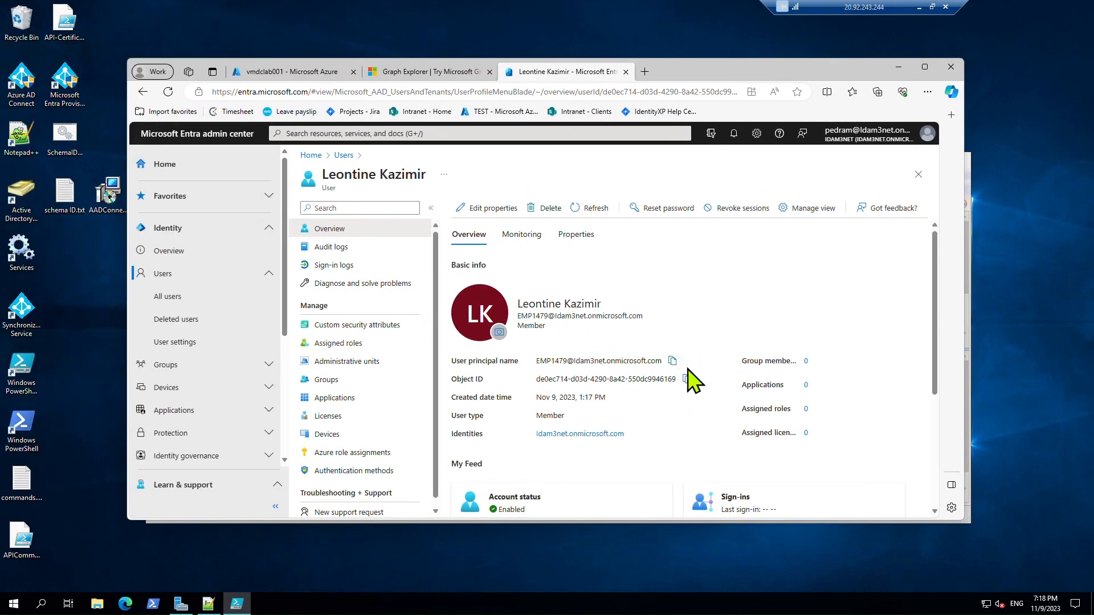
pyautogui.click(673, 361)
pyautogui.click(443, 77)
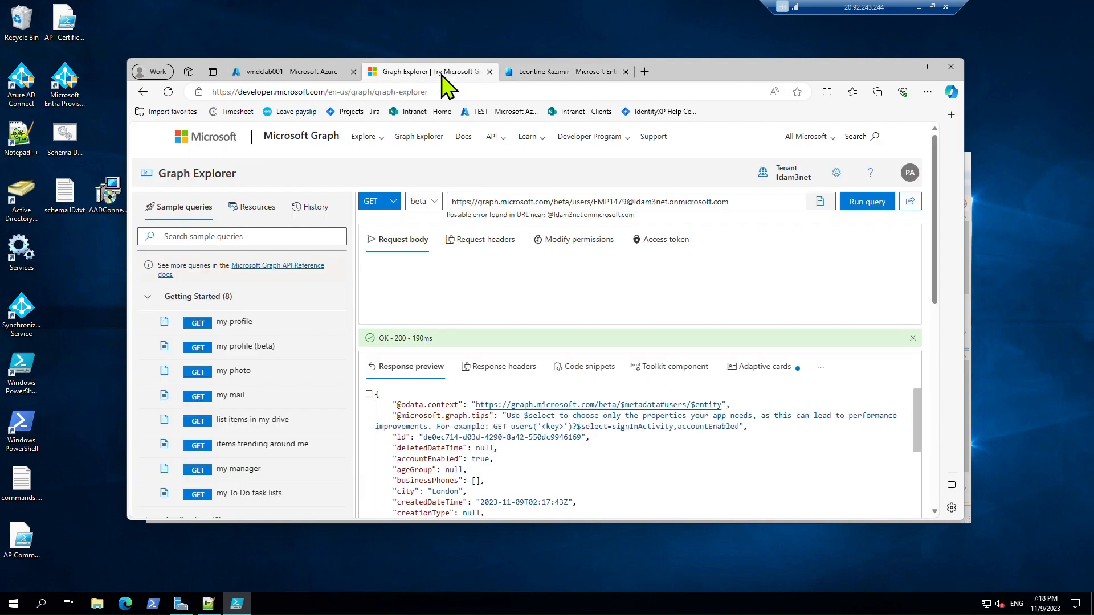
pyautogui.click(752, 203)
pyautogui.moveTo(752, 204); pyautogui.dragTo(594, 204)
pyautogui.hotkey('ctrl', 'v')
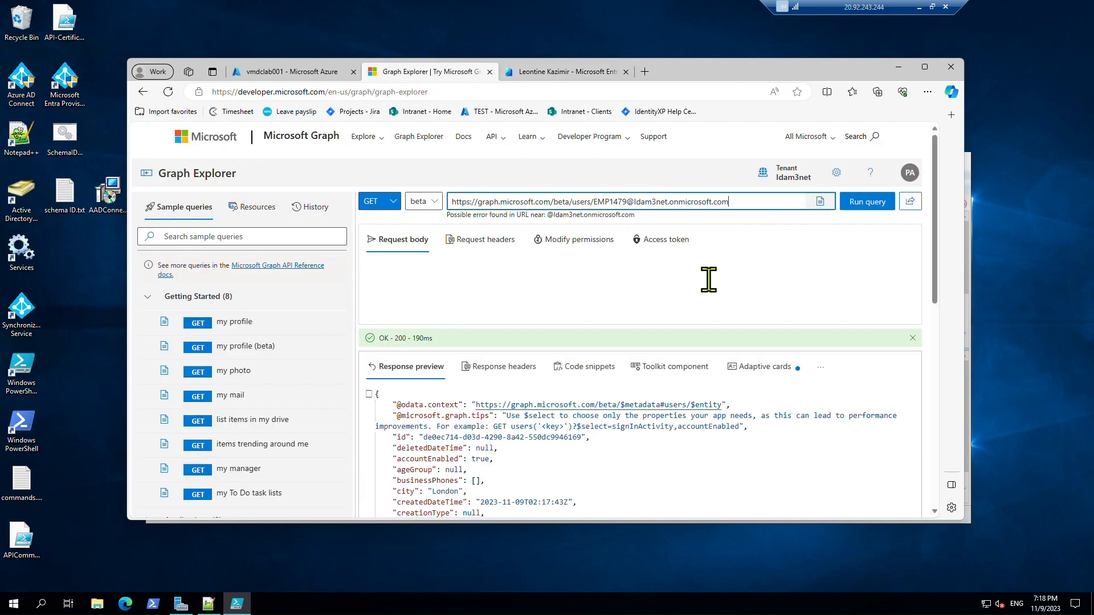
pyautogui.click(864, 204)
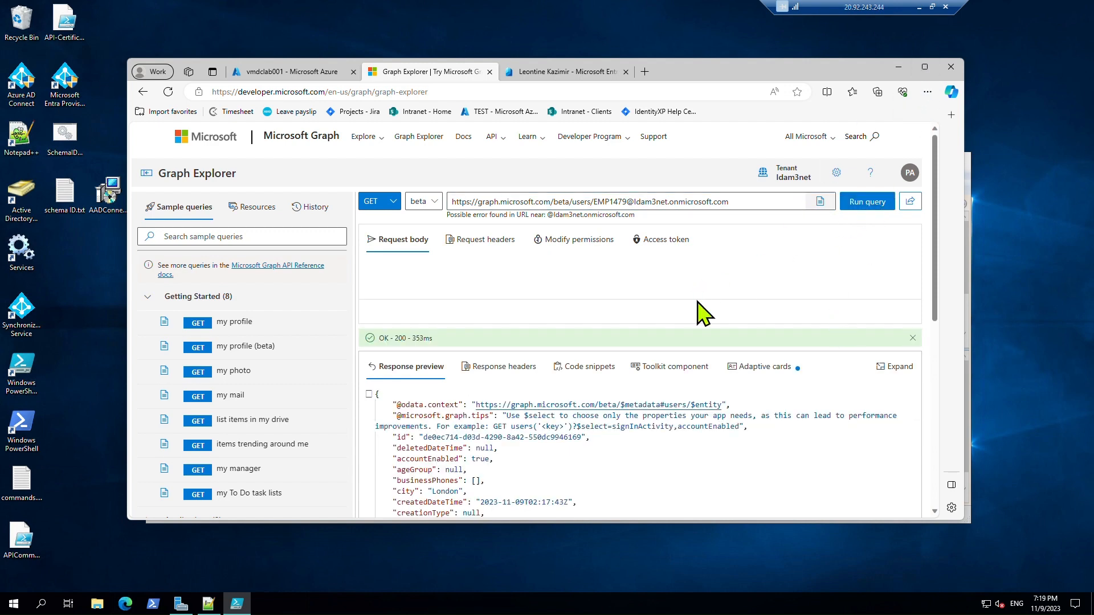
# - Maximize the browser and search the response preview for "drive" to locate the synchronized drivingLicense extension attribute
pyautogui.scroll(-5, 705, 312)
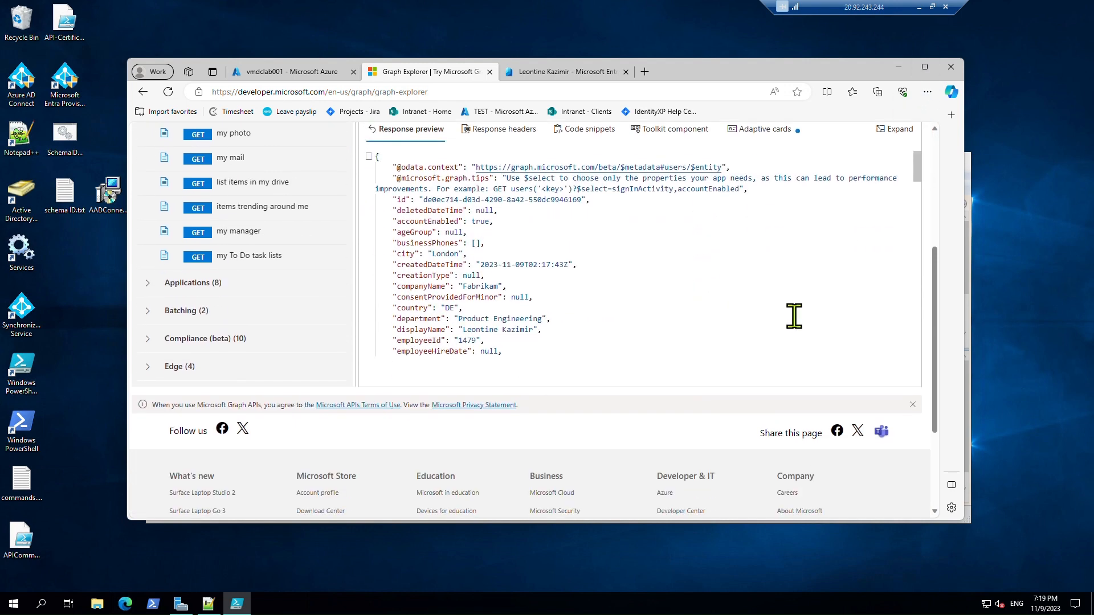
pyautogui.click(925, 67)
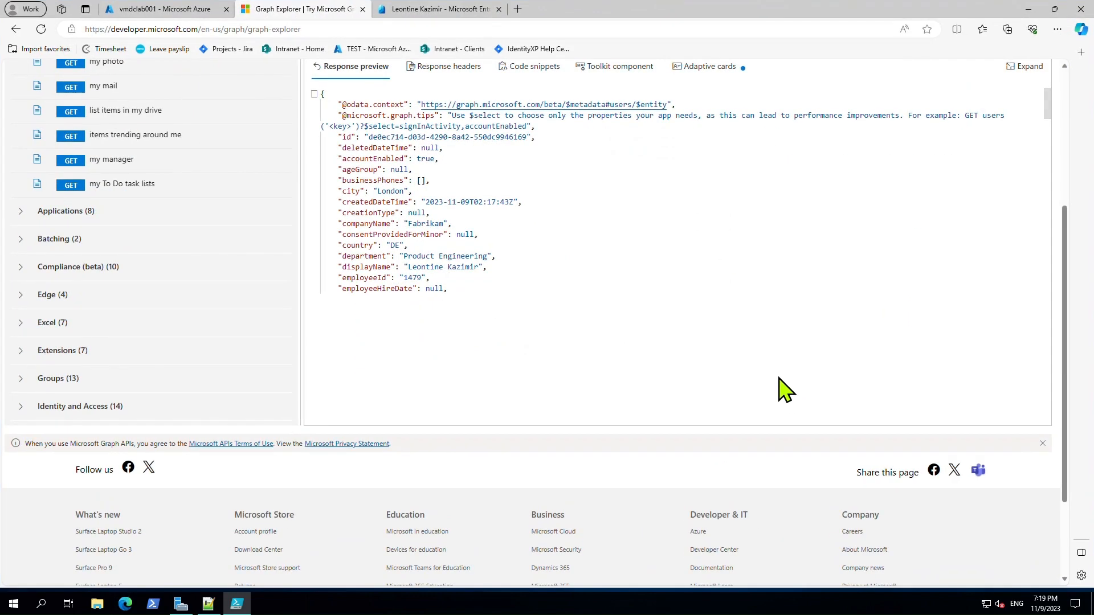
pyautogui.scroll(1, 785, 391)
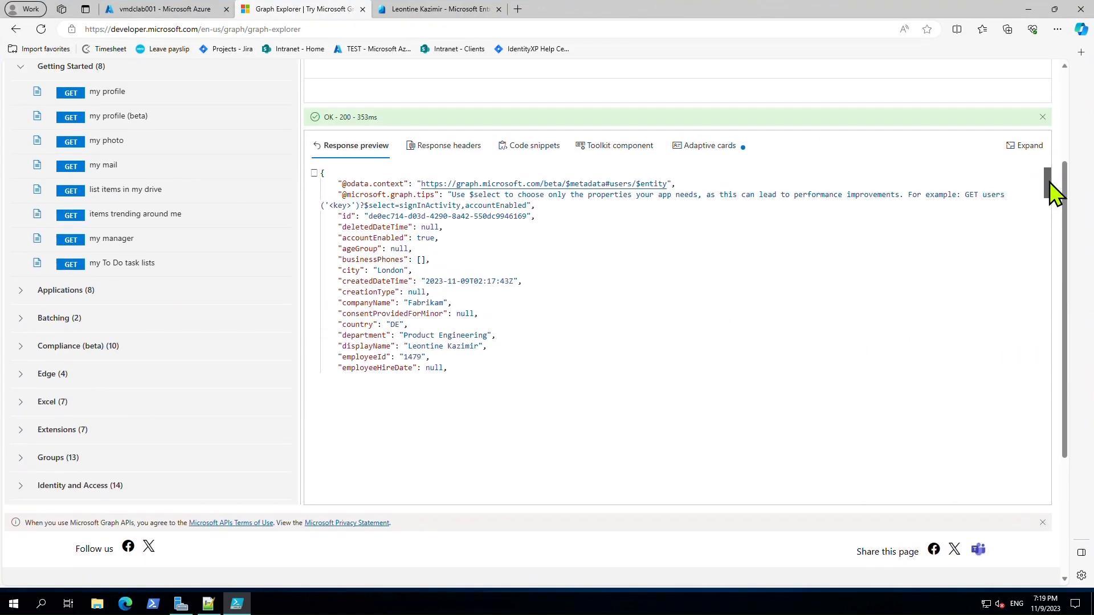
pyautogui.moveTo(1051, 183)
pyautogui.mouseDown()
pyautogui.moveTo(1046, 238)
pyautogui.moveTo(1047, 171)
pyautogui.moveTo(1036, 168)
pyautogui.mouseUp()
pyautogui.click(872, 299)
pyautogui.hotkey('ctrl', 'f')
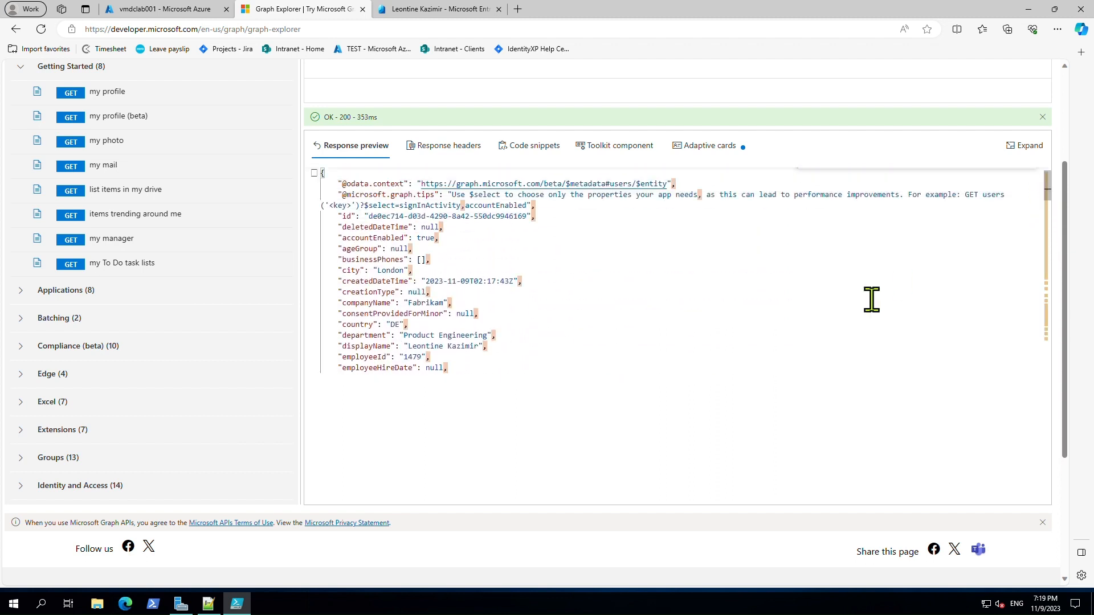
pyautogui.write('drive')
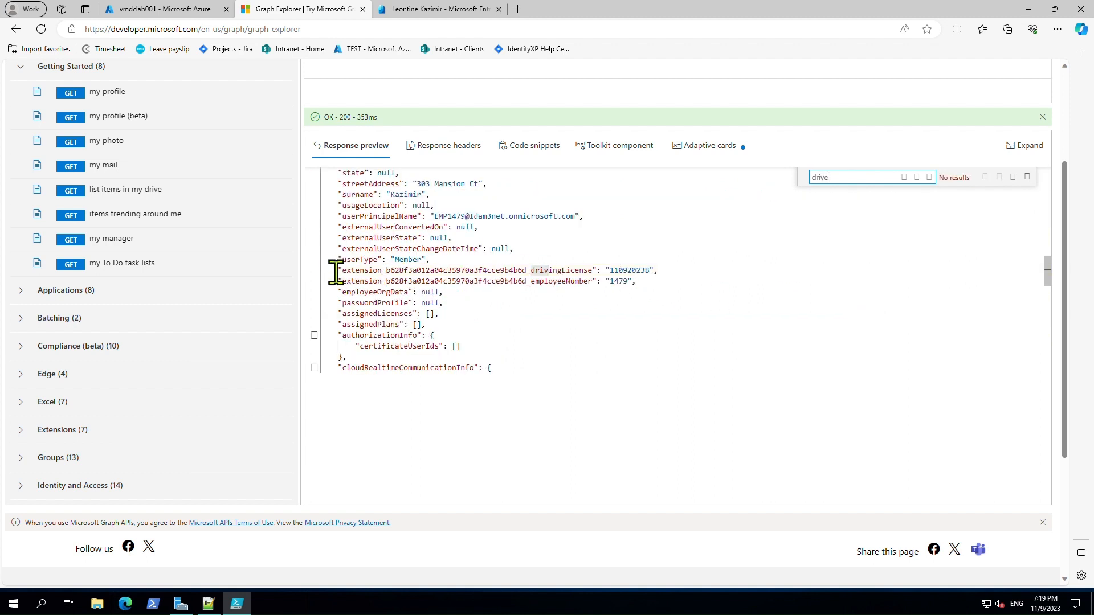
# - Highlight the drivingLicense extension line in the response and clear the second API Users account's drivingLicense attribute in Active Directory Users and Computers, closing its properties
pyautogui.moveTo(338, 272); pyautogui.dragTo(660, 272)
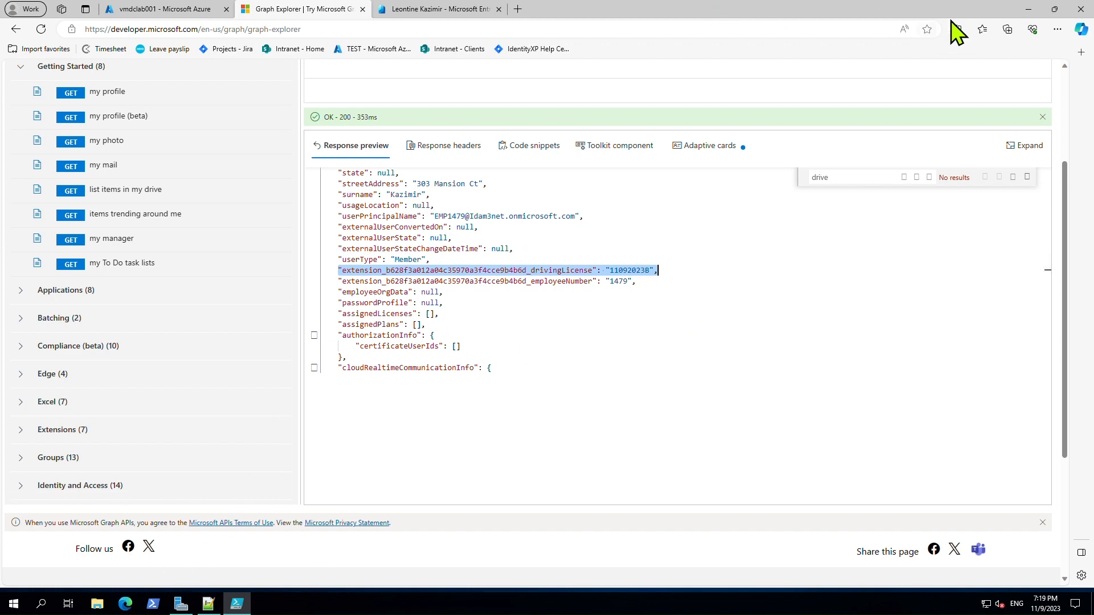
pyautogui.moveTo(895, 7); pyautogui.dragTo(657, 361)
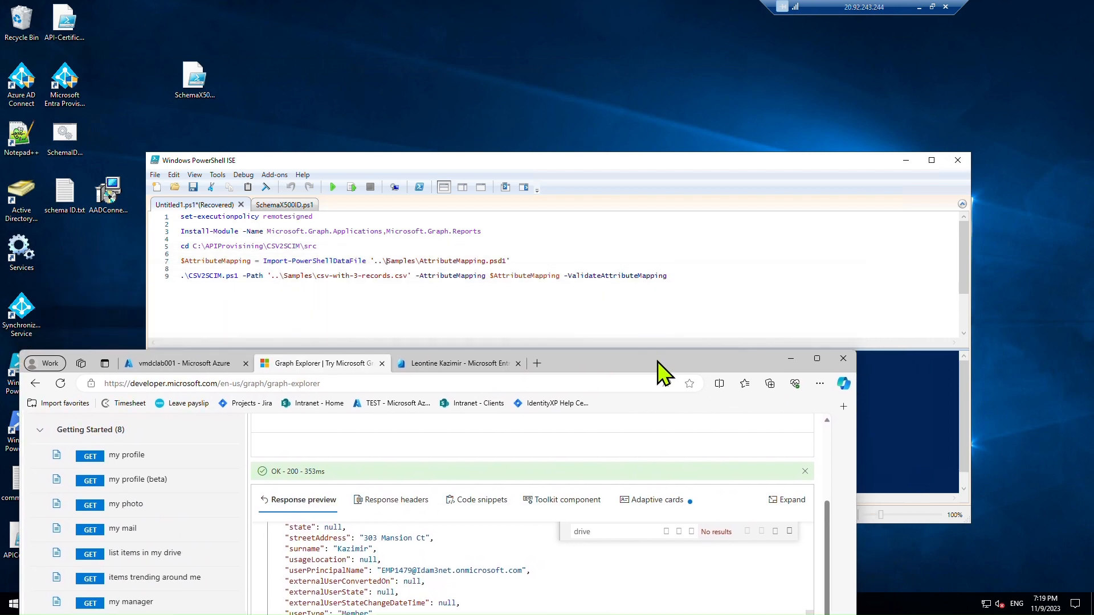
pyautogui.doubleClick(21, 200)
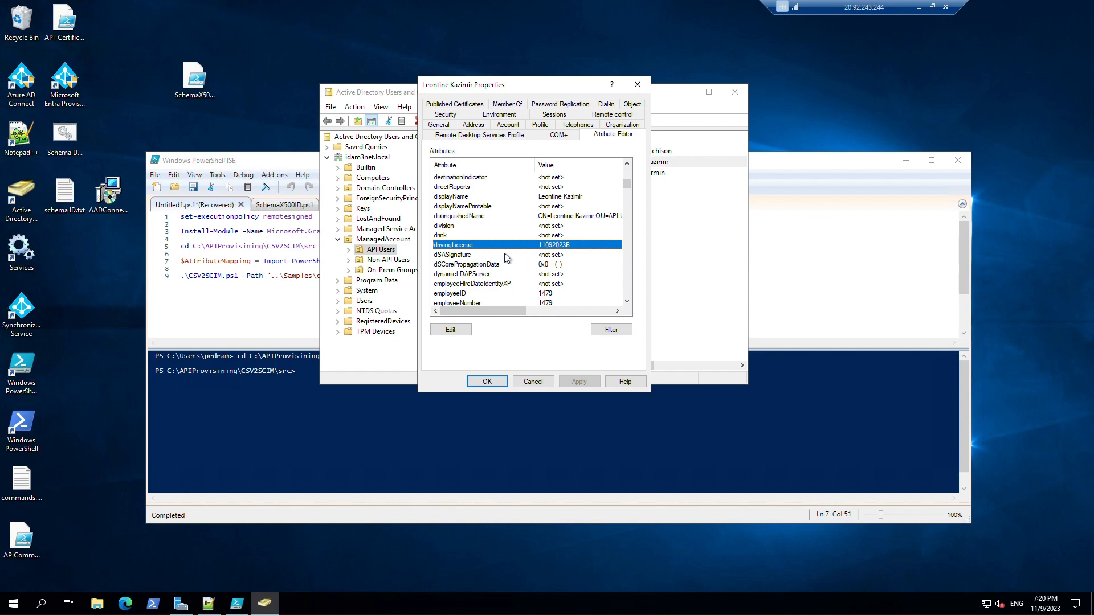
pyautogui.click(450, 330)
pyautogui.click(574, 263)
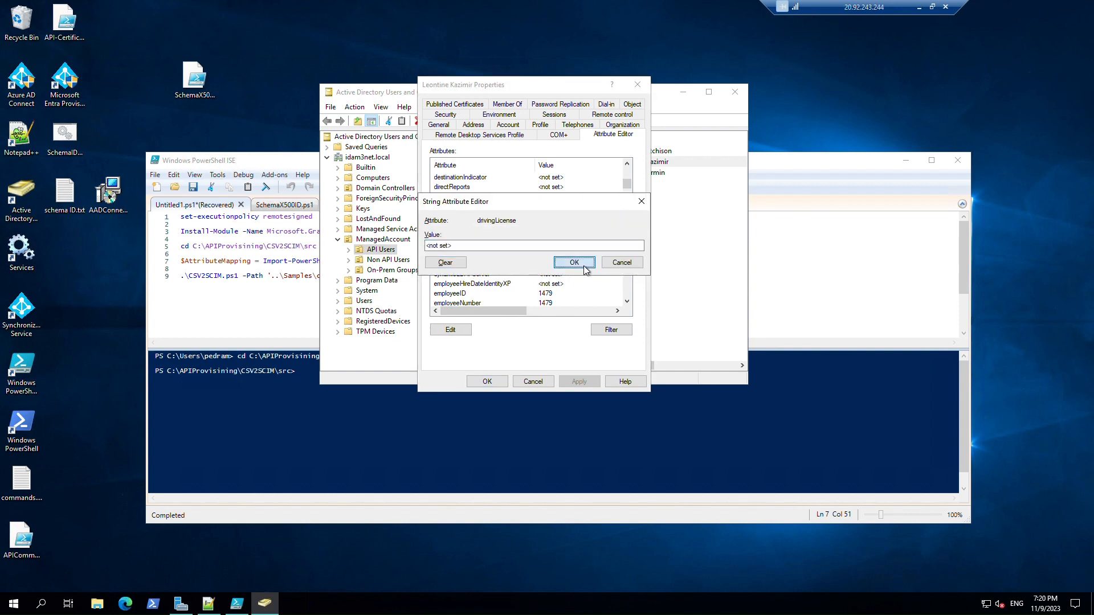
pyautogui.click(482, 381)
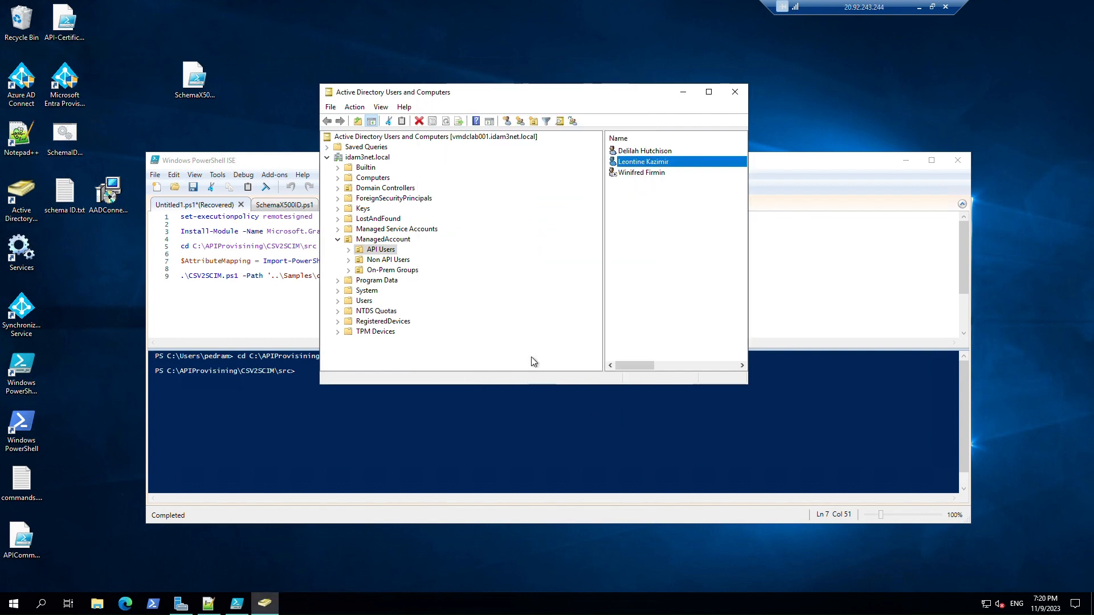
# - Clear the drivingLicense attribute in the properties of the first API Users account, apply the change and close the properties
pyautogui.click(647, 153)
pyautogui.doubleClick(647, 153)
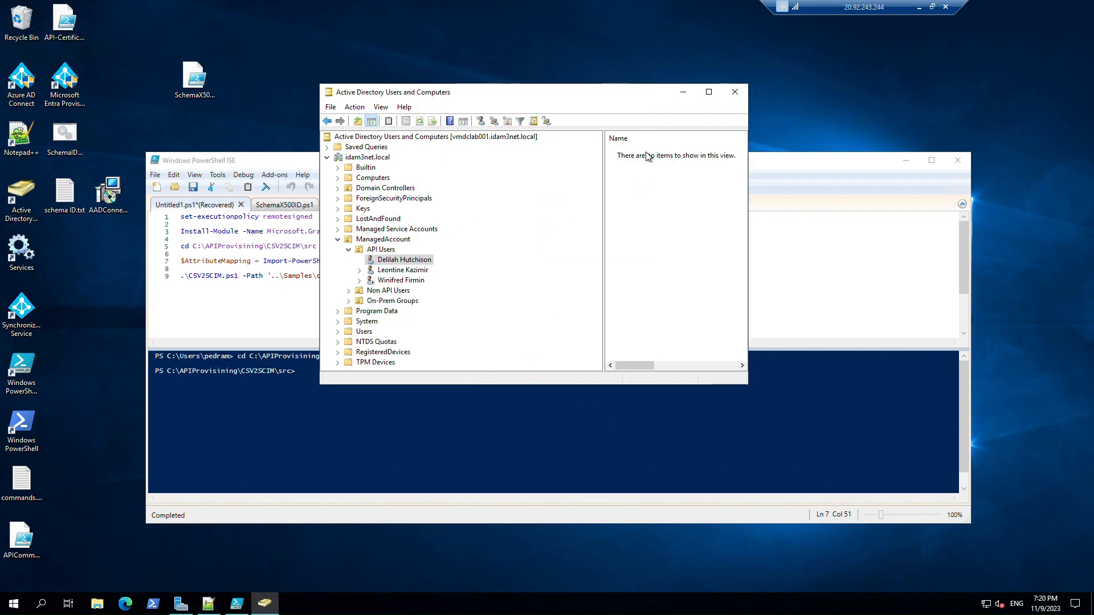
pyautogui.rightClick(425, 262)
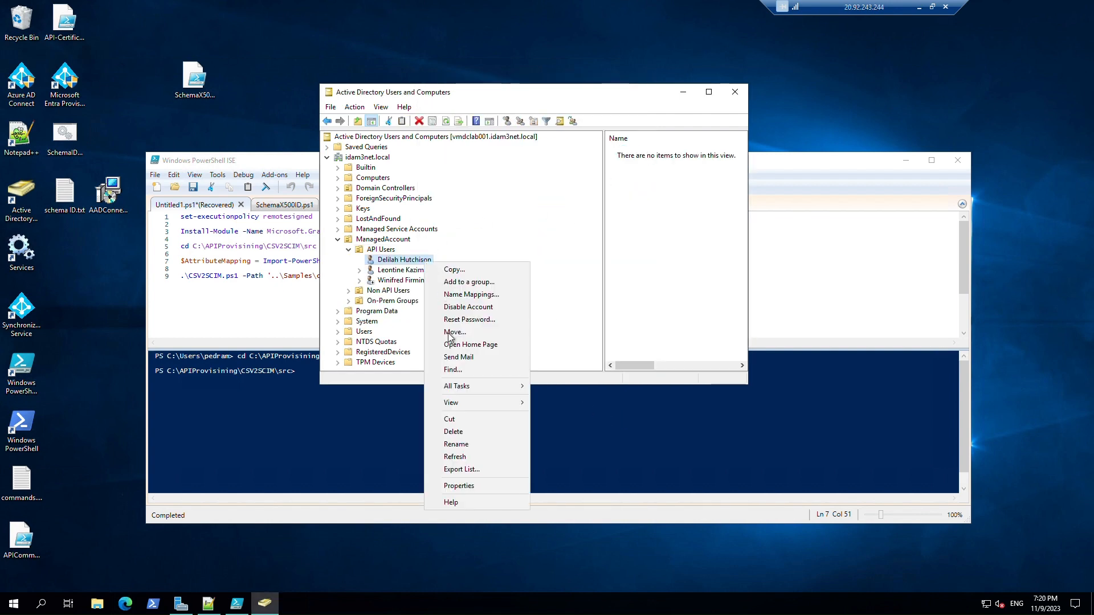
pyautogui.click(459, 485)
pyautogui.click(602, 124)
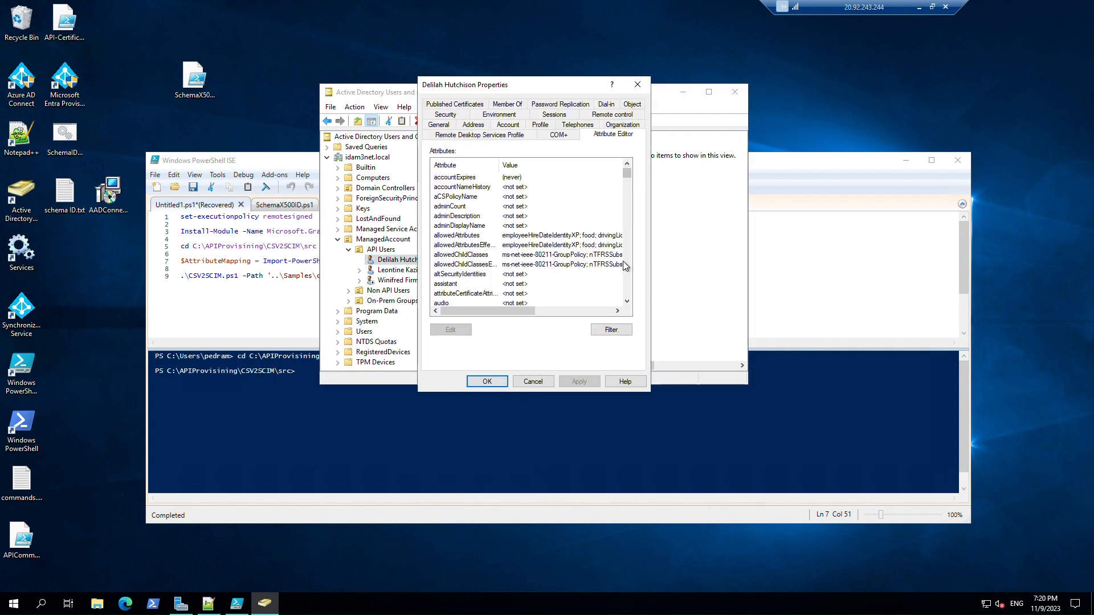
pyautogui.click(539, 254)
pyautogui.scroll(-3, 538, 255)
pyautogui.press('r')
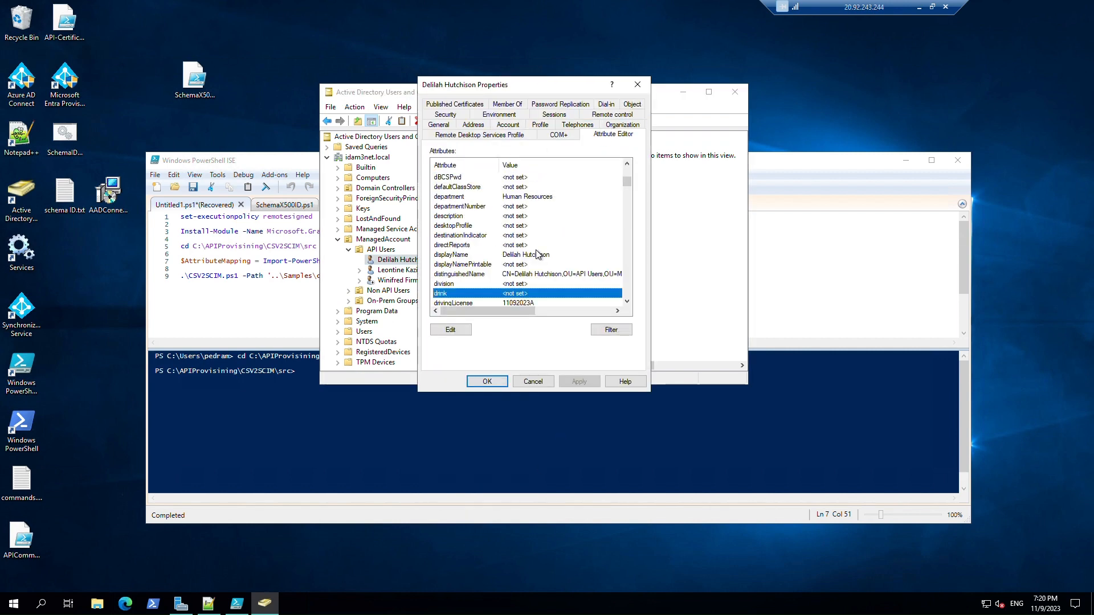
pyautogui.scroll(-1, 539, 254)
pyautogui.click(540, 276)
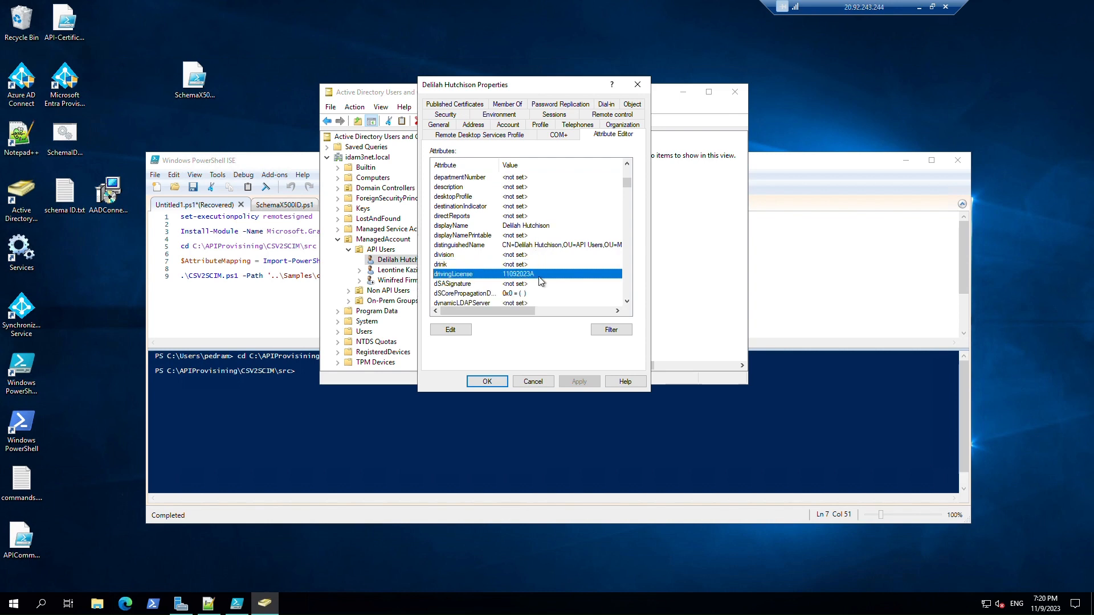
pyautogui.doubleClick(540, 275)
pyautogui.press('Delete')
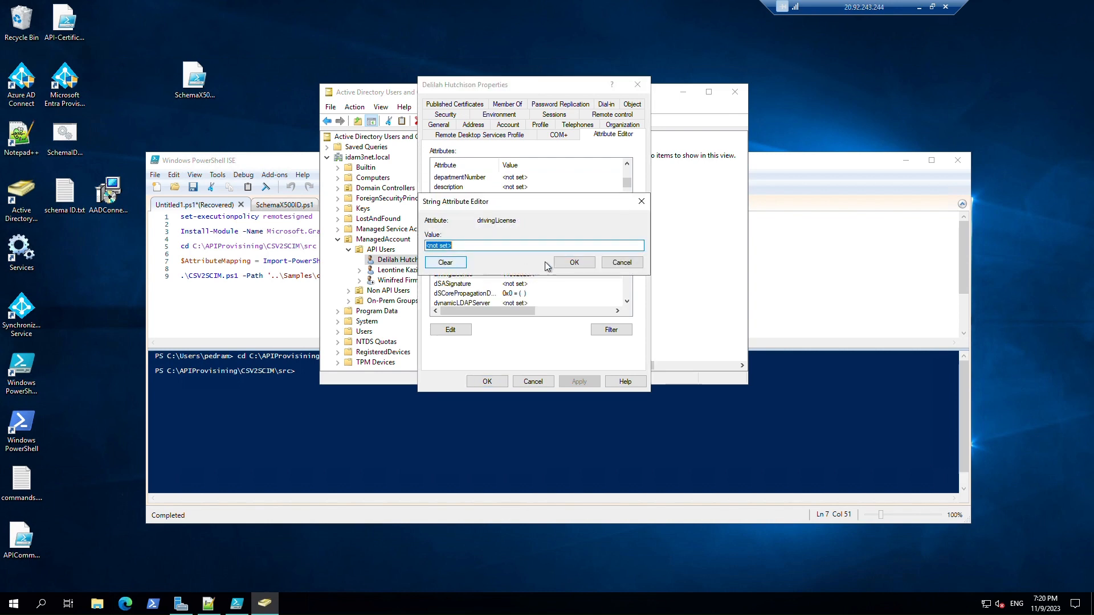
pyautogui.click(587, 265)
pyautogui.click(579, 382)
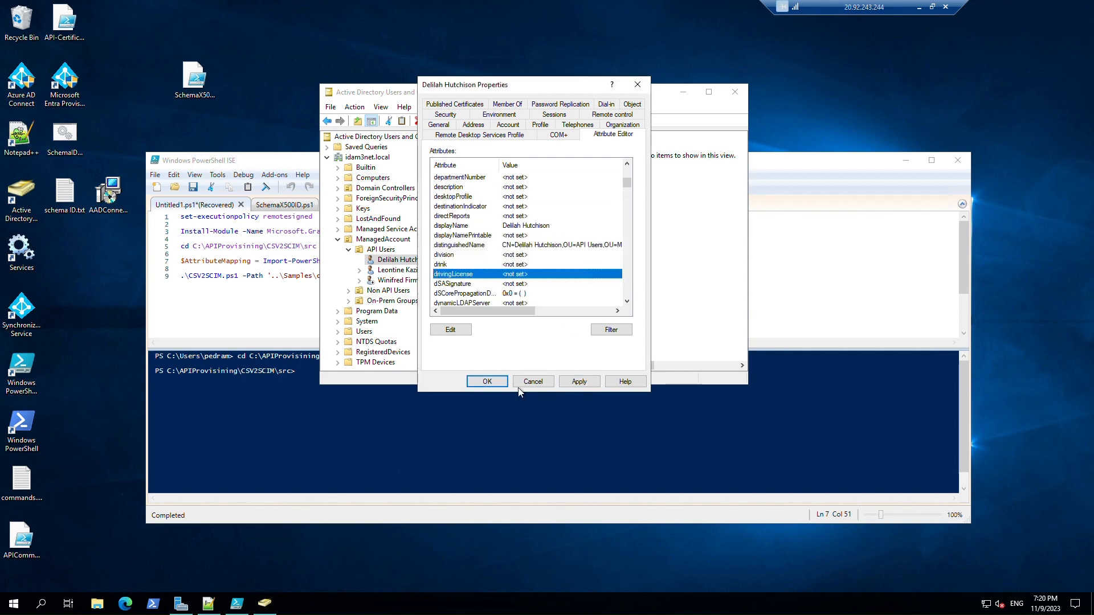
pyautogui.click(486, 382)
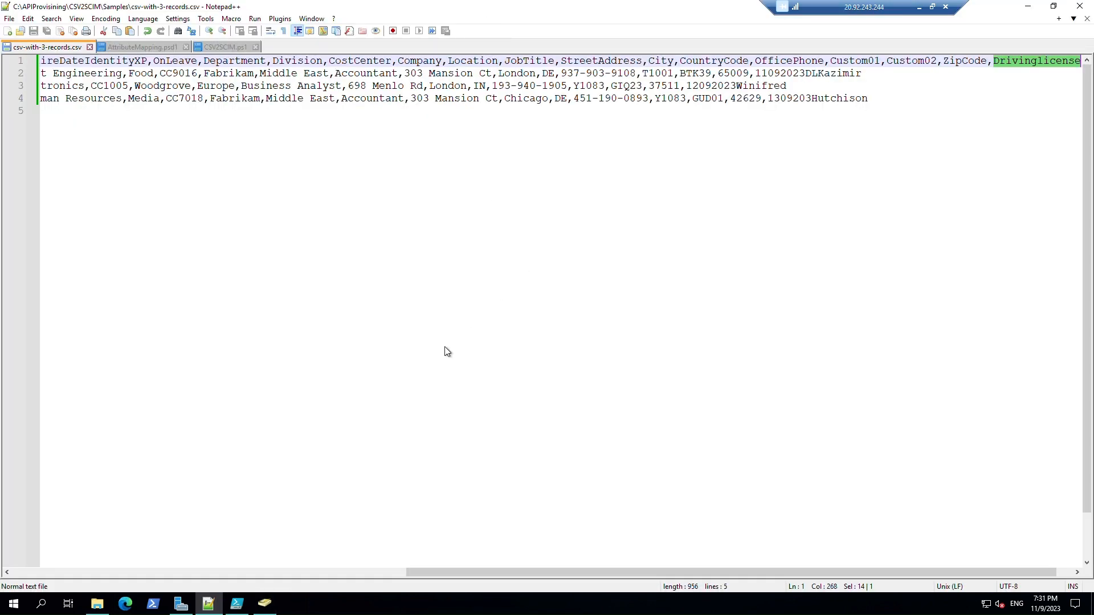
# - In Notepad++, examine the Drivinglicense column and its value for each of the records in csv-with-3-records.csv
pyautogui.hotkey('ctrl', 'End')
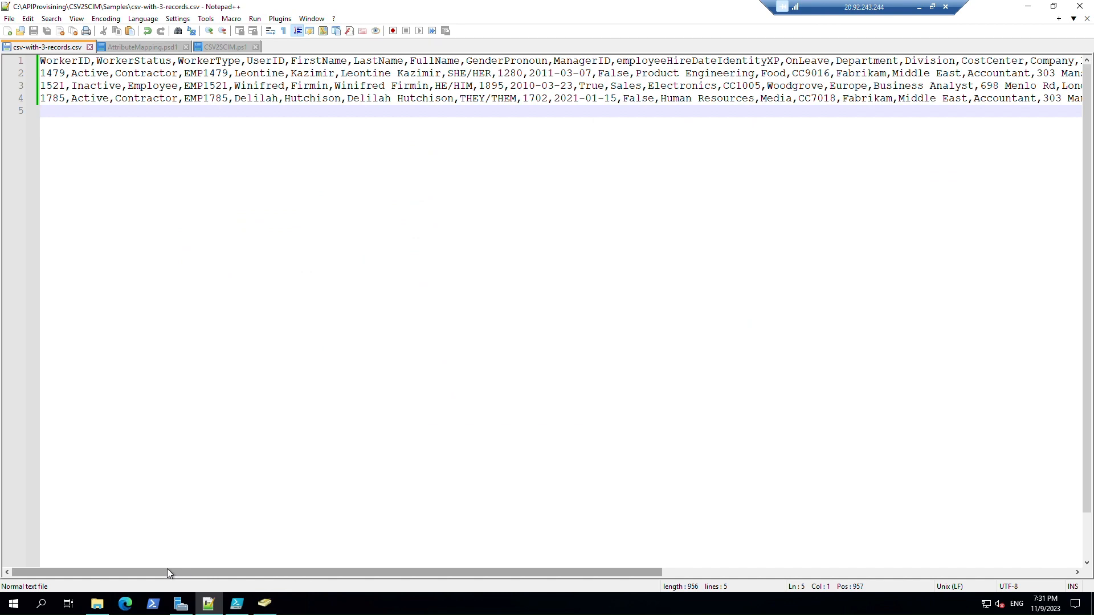
pyautogui.moveTo(168, 572); pyautogui.dragTo(606, 605)
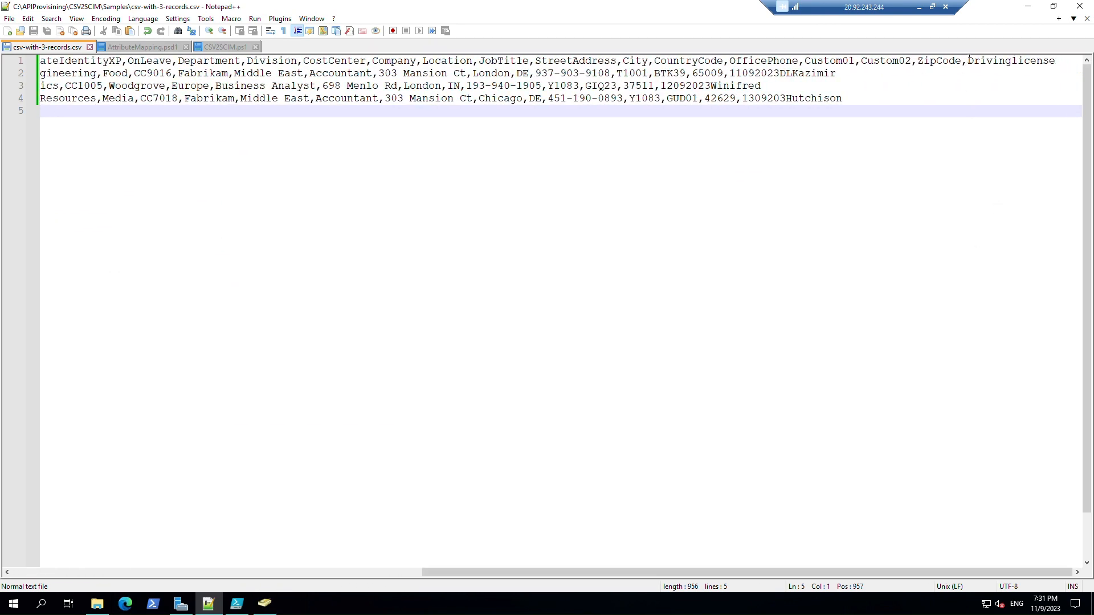
pyautogui.moveTo(968, 60); pyautogui.dragTo(1059, 66)
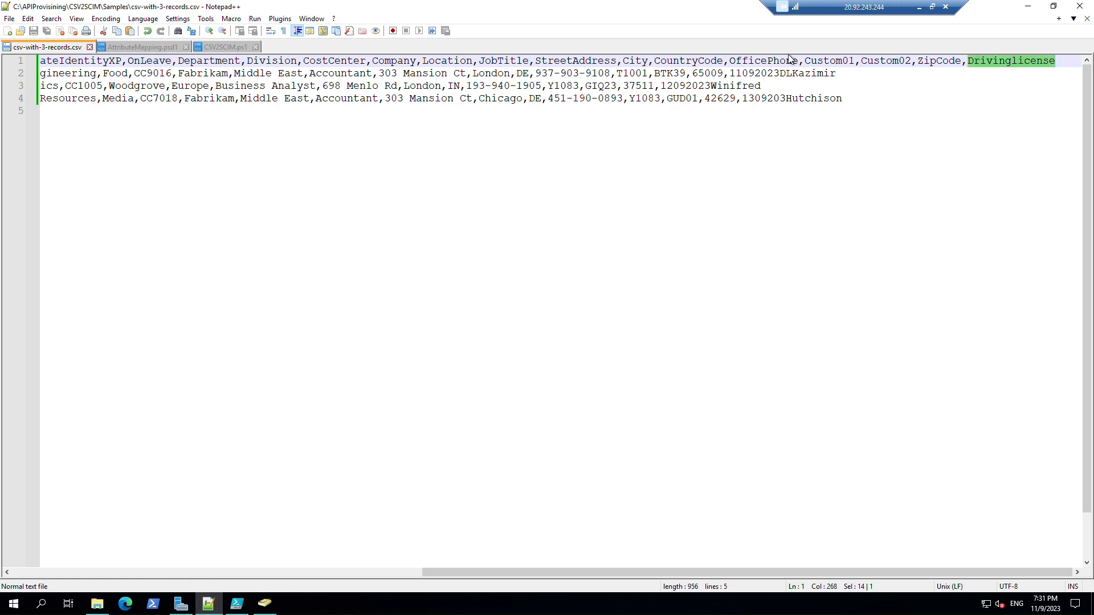
pyautogui.moveTo(730, 73); pyautogui.dragTo(838, 74)
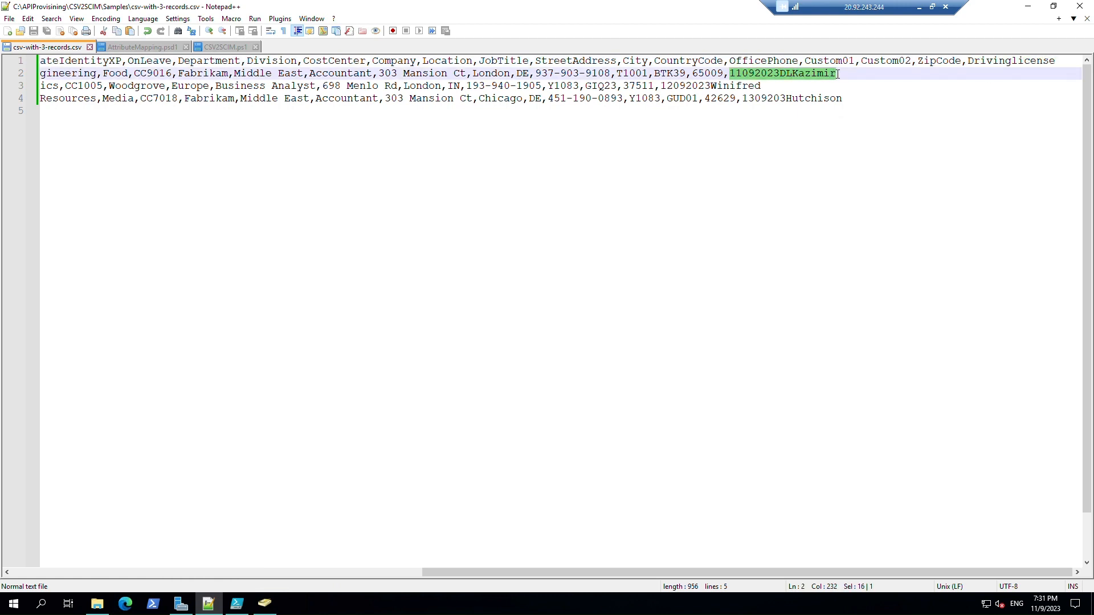
pyautogui.moveTo(662, 86); pyautogui.dragTo(844, 98)
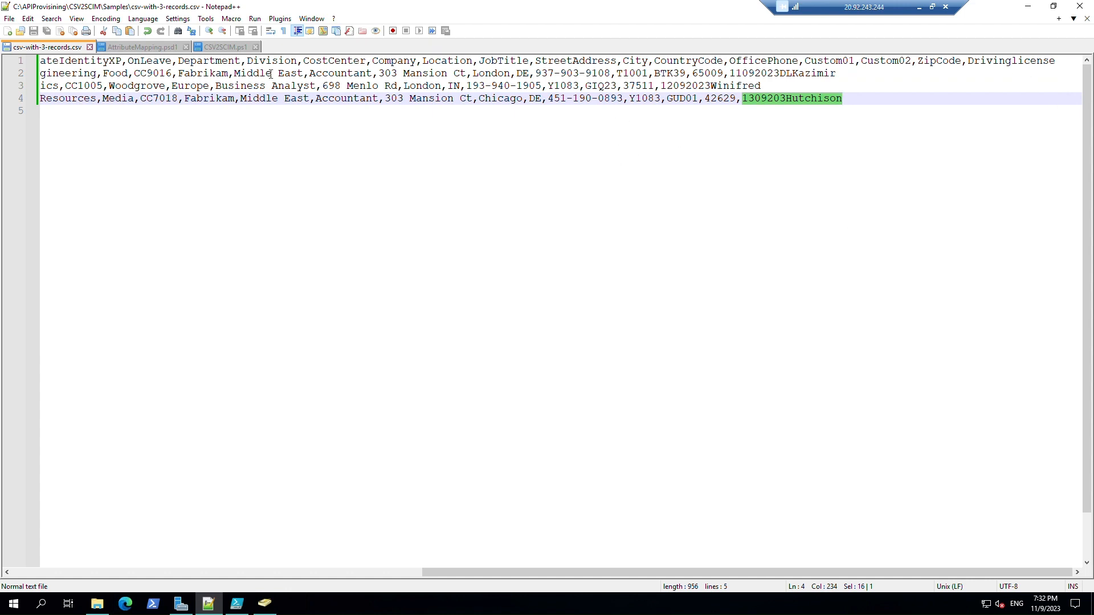
# - Examine the IdentityXP:1.0:User extension schema block and its Drivinglicense mapping in AttributeMapping.psd1
pyautogui.click(146, 47)
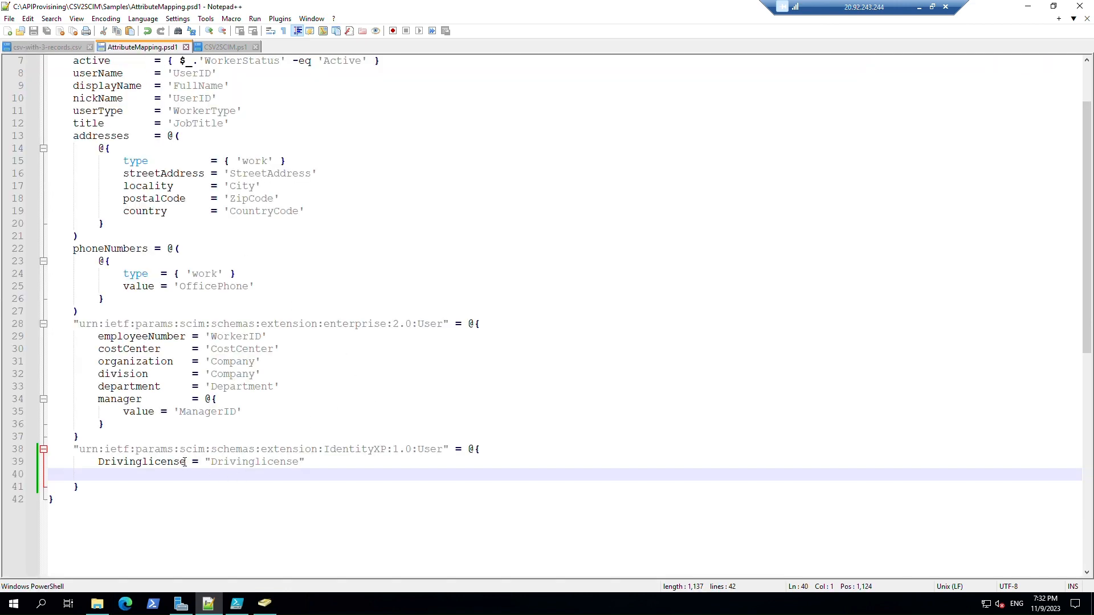
pyautogui.moveTo(323, 449); pyautogui.dragTo(385, 450)
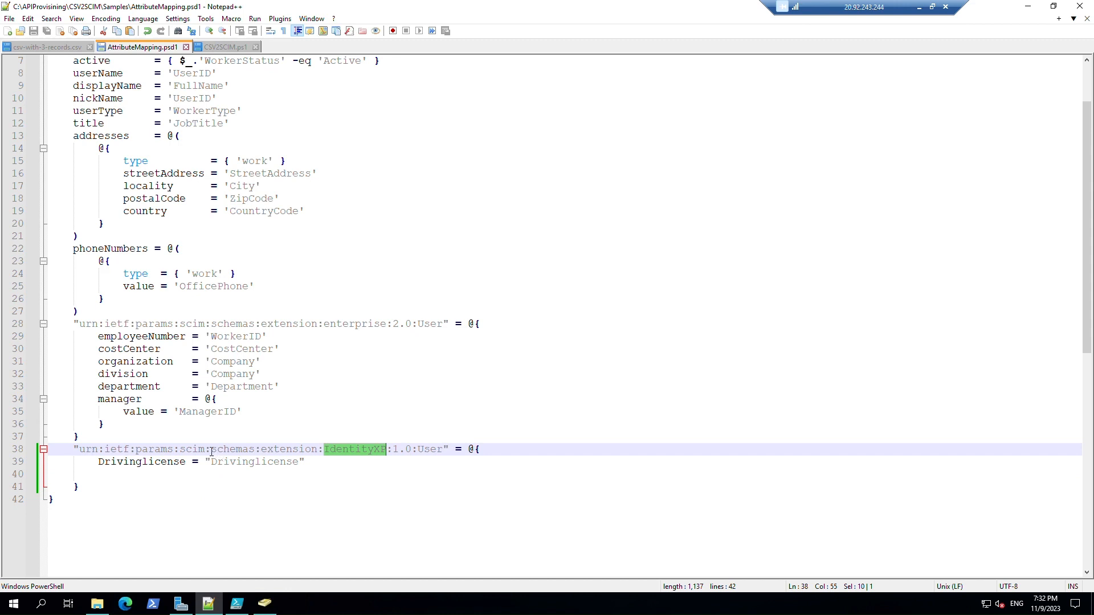
pyautogui.moveTo(211, 452); pyautogui.dragTo(244, 454)
pyautogui.click(263, 500)
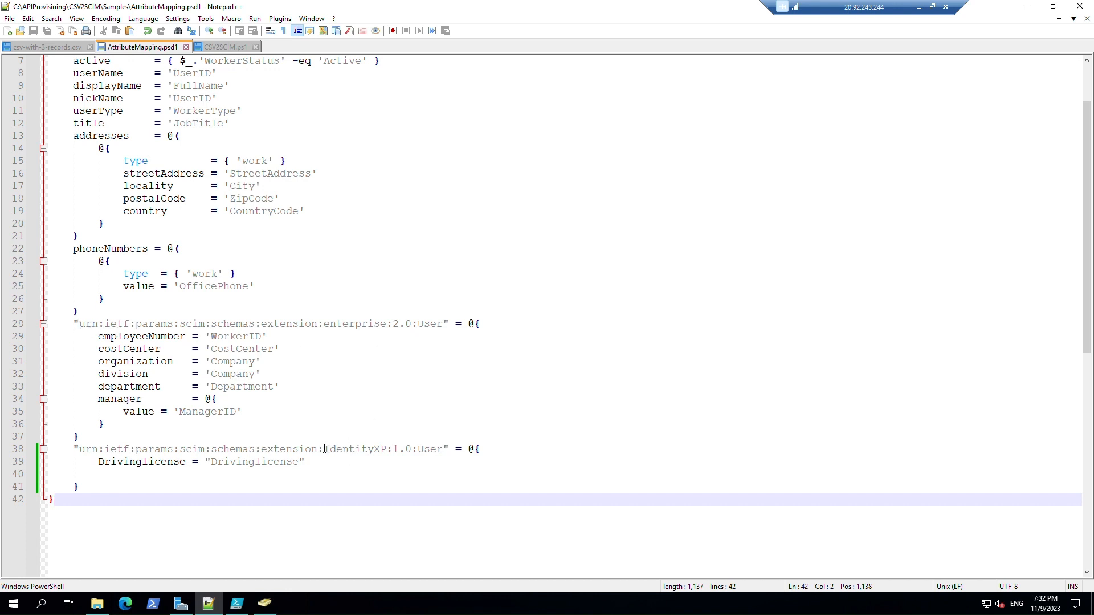
pyautogui.moveTo(324, 450); pyautogui.dragTo(414, 452)
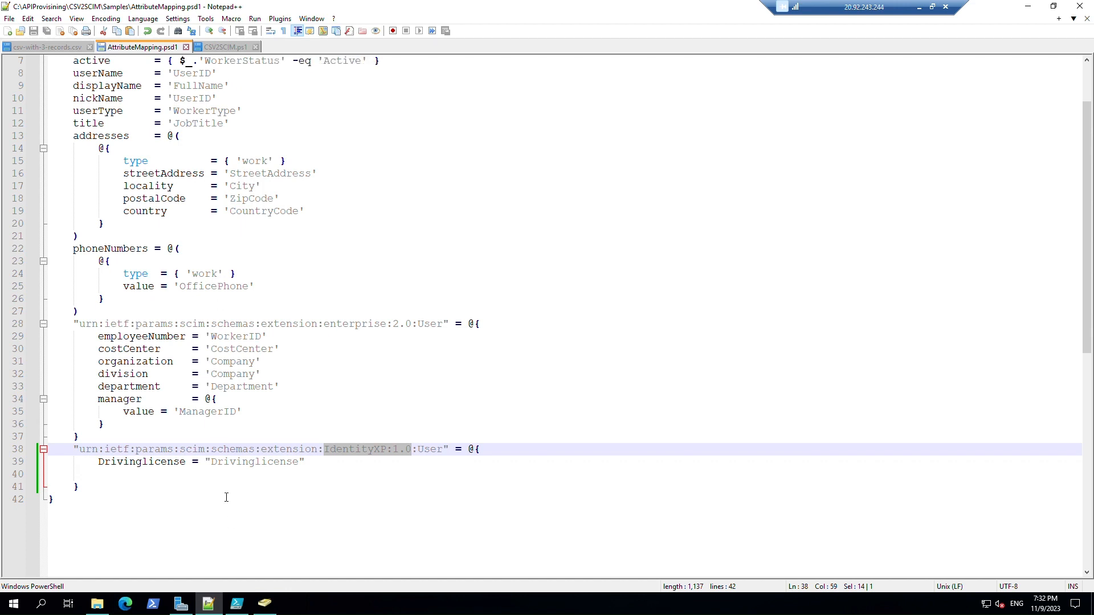
# - Check the Drivinglicense column header in the CSV against CSV2SCIM.ps1 and examine the IdentityXP:1.0:User entry in its ScimSchemas block
pyautogui.click(226, 48)
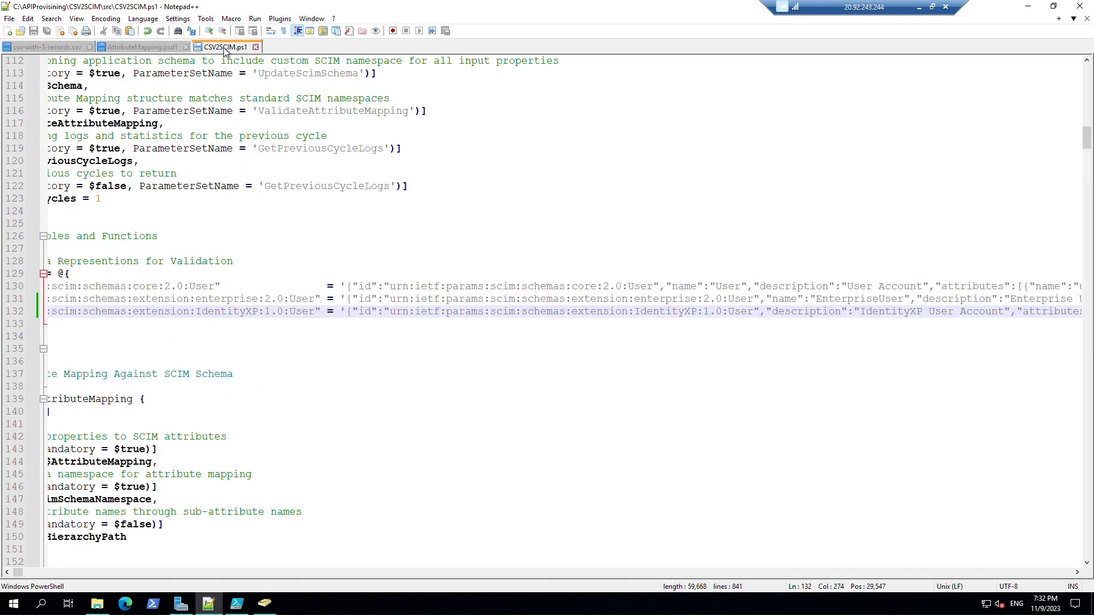
pyautogui.click(50, 49)
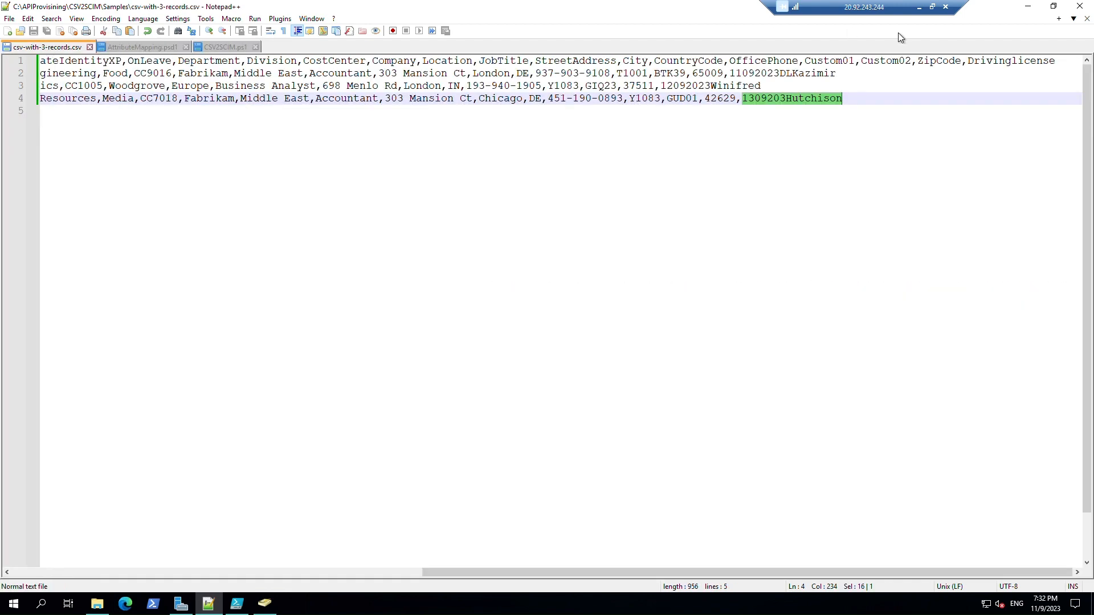
pyautogui.doubleClick(1061, 65)
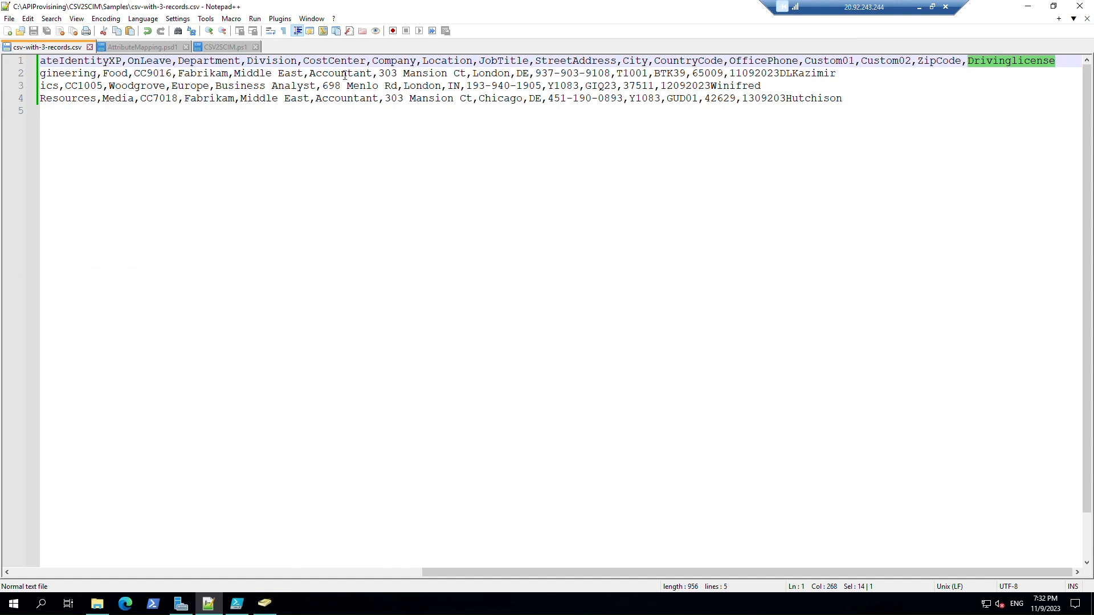
pyautogui.click(229, 49)
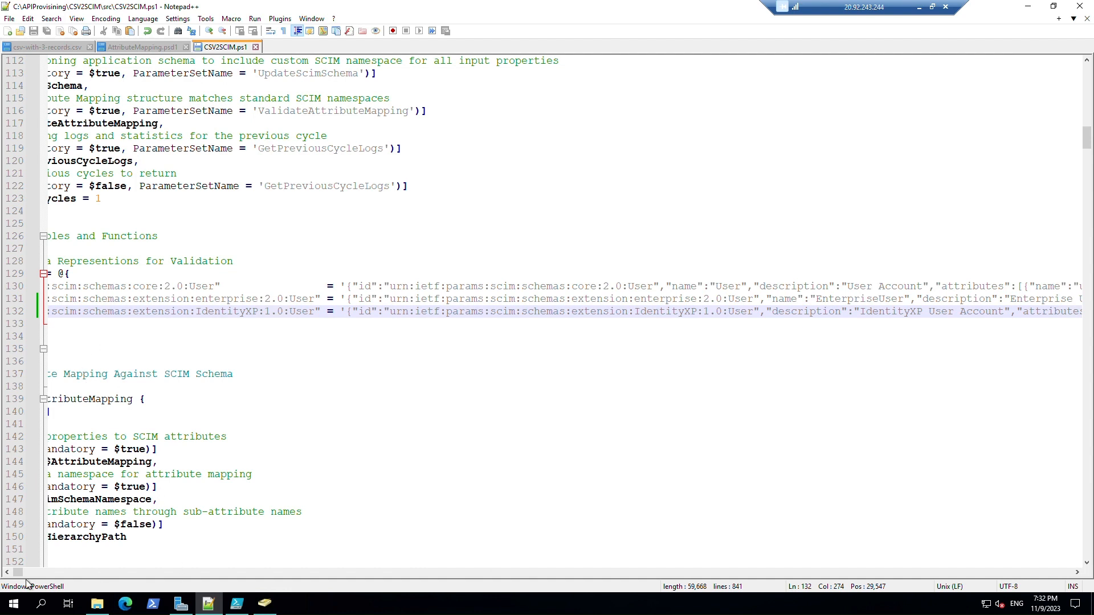
pyautogui.click(8, 573)
pyautogui.moveTo(9, 574); pyautogui.dragTo(10, 574)
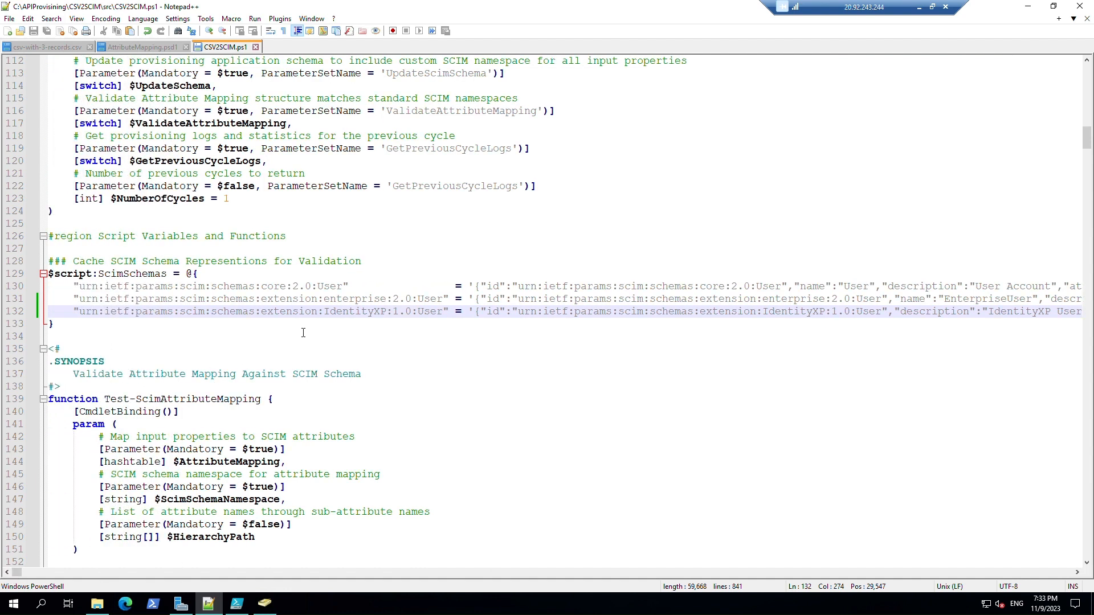
pyautogui.moveTo(70, 287); pyautogui.dragTo(76, 308)
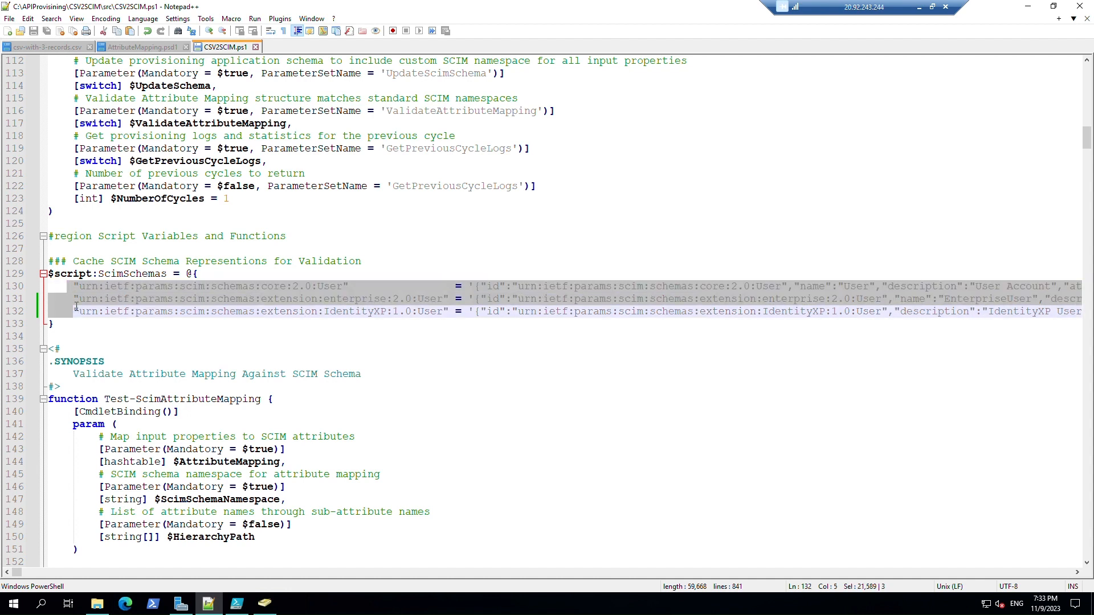
pyautogui.click(82, 315)
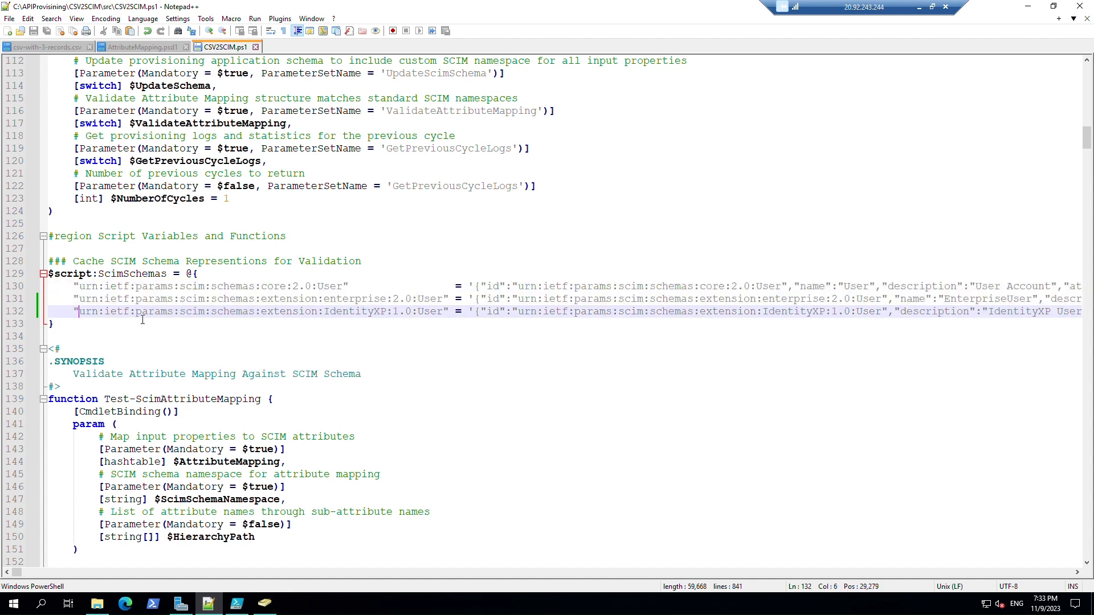
pyautogui.keyDown('shift'); pyautogui.click(352, 320); pyautogui.keyUp('shift')
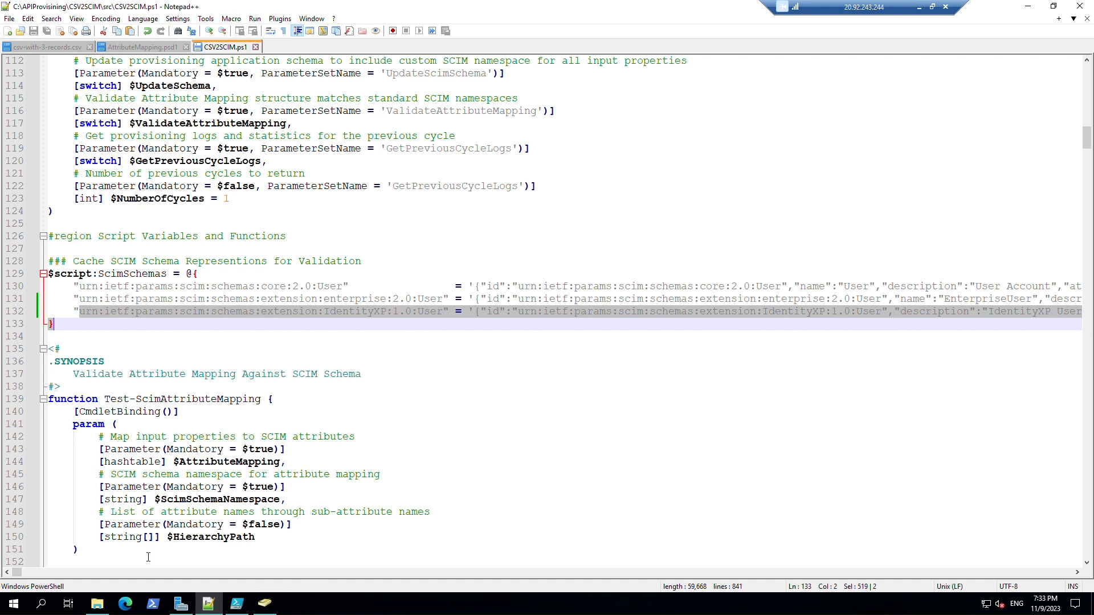
pyautogui.moveTo(394, 301); pyautogui.dragTo(399, 313)
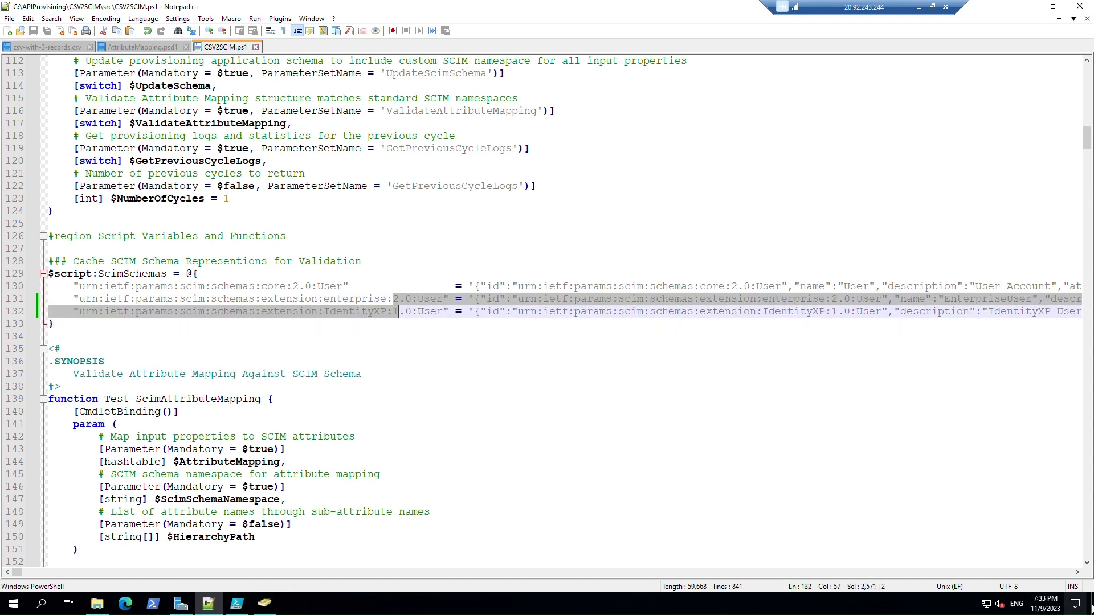
# - Examine the rest of the IdentityXP schema definition on line 132, from the attributes array with Drivinglicense to the meta location
pyautogui.click(1077, 573)
pyautogui.moveTo(1077, 575); pyautogui.dragTo(1077, 574)
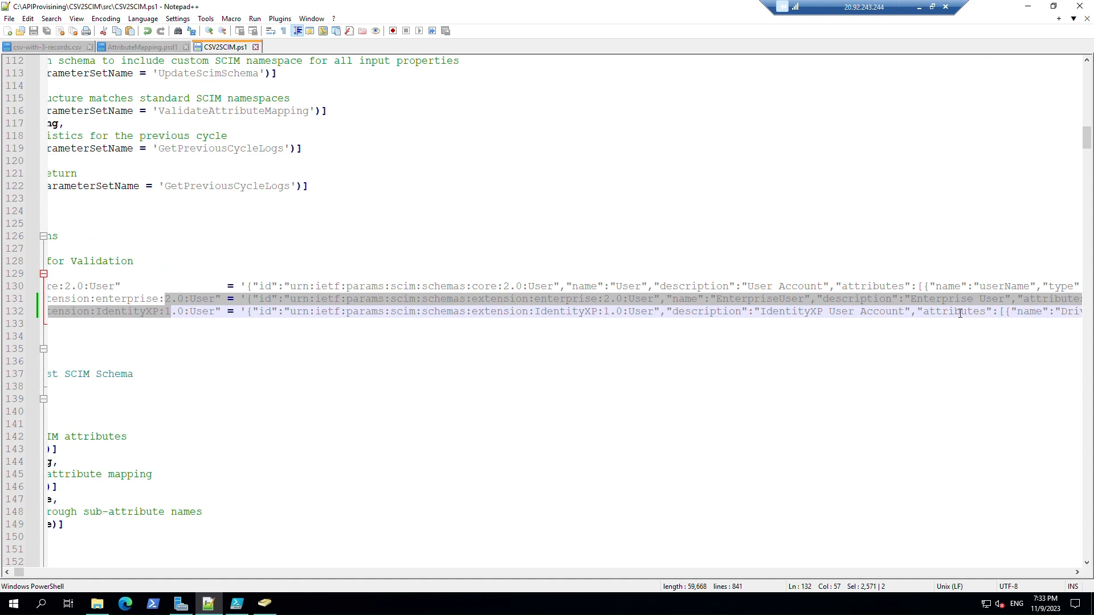
pyautogui.moveTo(922, 311); pyautogui.dragTo(980, 311)
pyautogui.moveTo(1077, 574); pyautogui.dragTo(1077, 574)
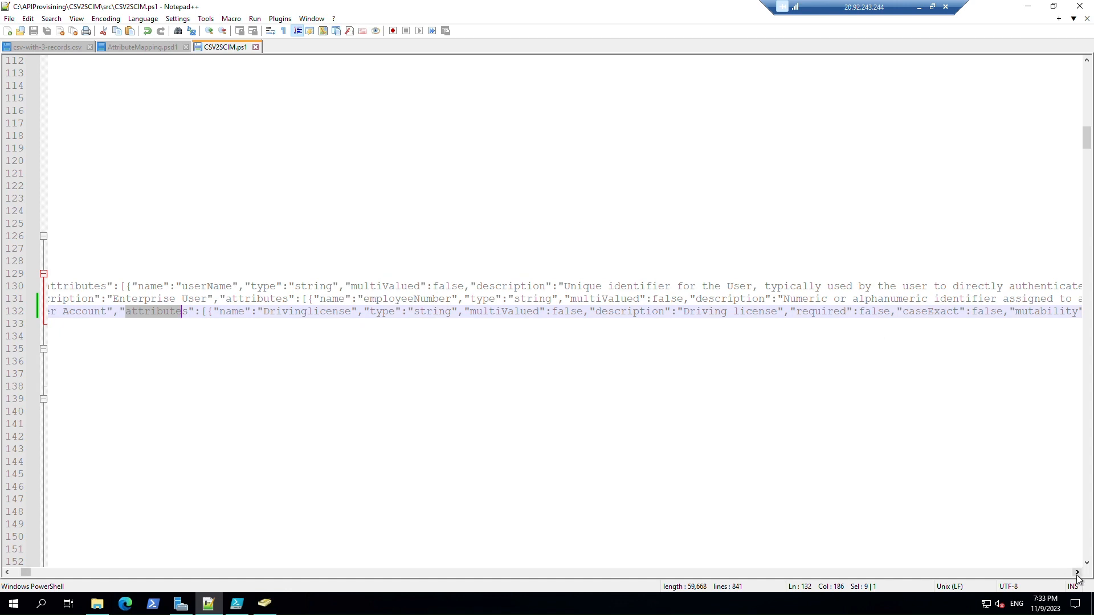
pyautogui.moveTo(1076, 574); pyautogui.dragTo(1077, 574)
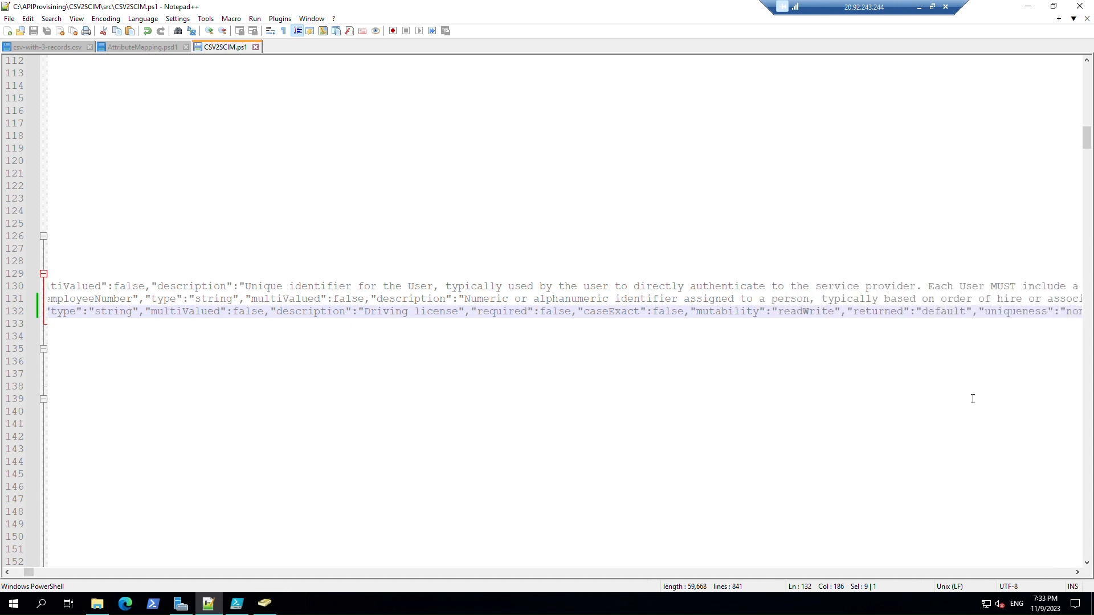
pyautogui.moveTo(1078, 573); pyautogui.dragTo(1077, 573)
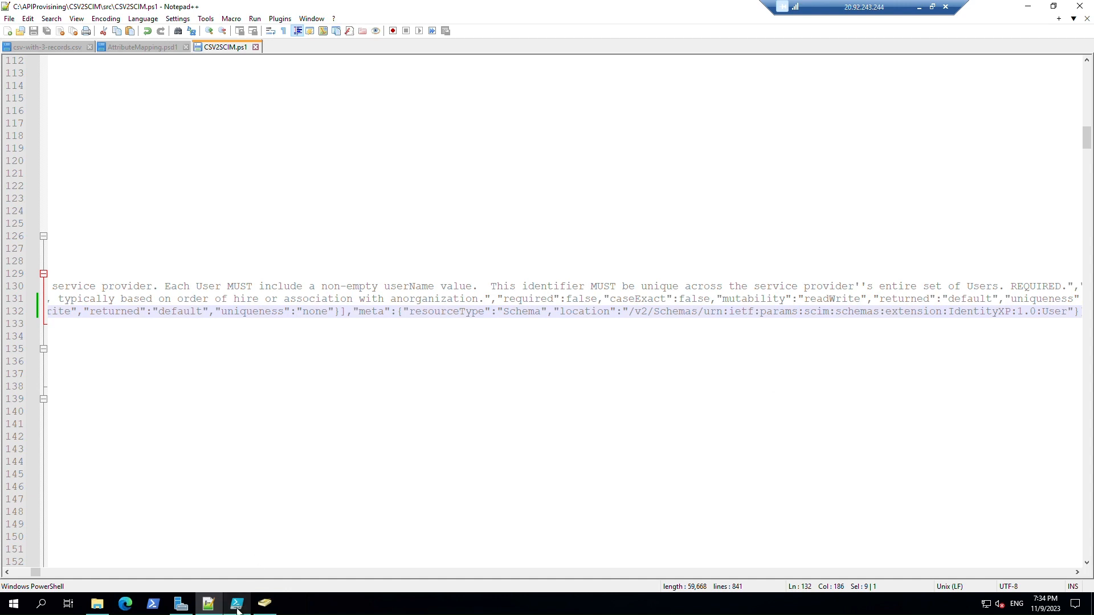
# - In PowerShell ISE, run the script line that changes the directory to C:\APIProvisining\CSV2SCIM\src
pyautogui.moveTo(238, 609)
pyautogui.click(1029, 7)
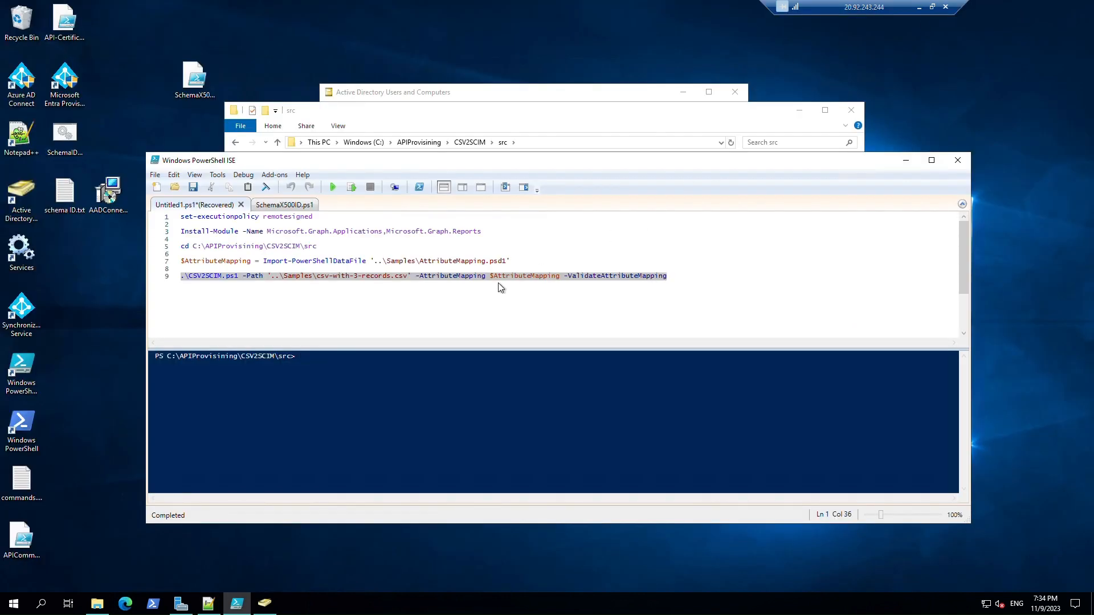
pyautogui.click(473, 290)
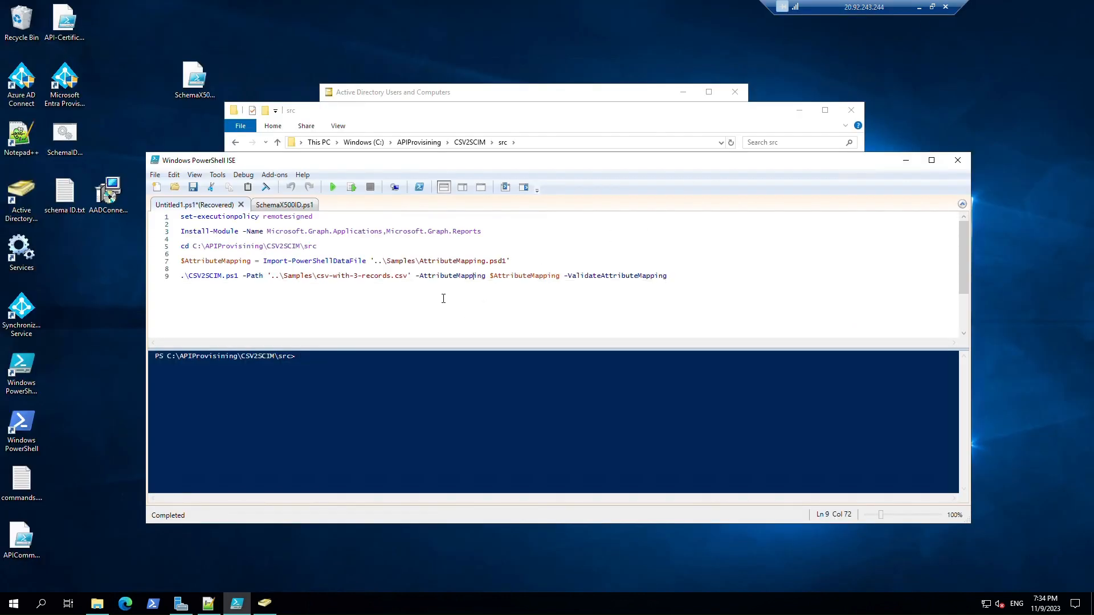
pyautogui.click(267, 249)
pyautogui.click(353, 190)
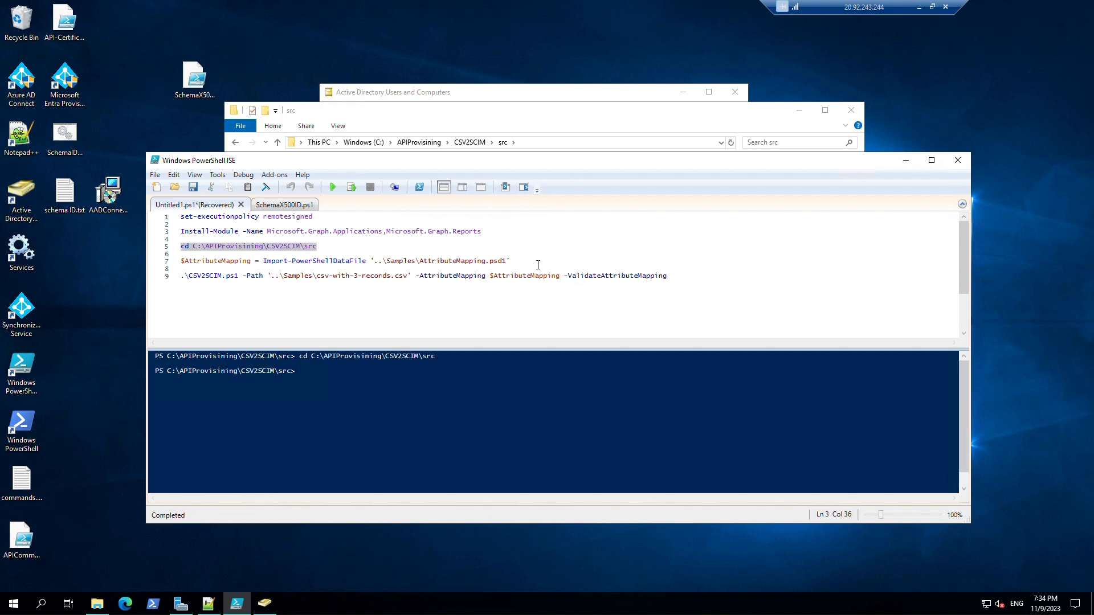
# - Import AttributeMapping.psd1 into $AttributeMapping, then output the variable and check its Drivinglicense entry
pyautogui.moveTo(513, 261); pyautogui.dragTo(181, 262)
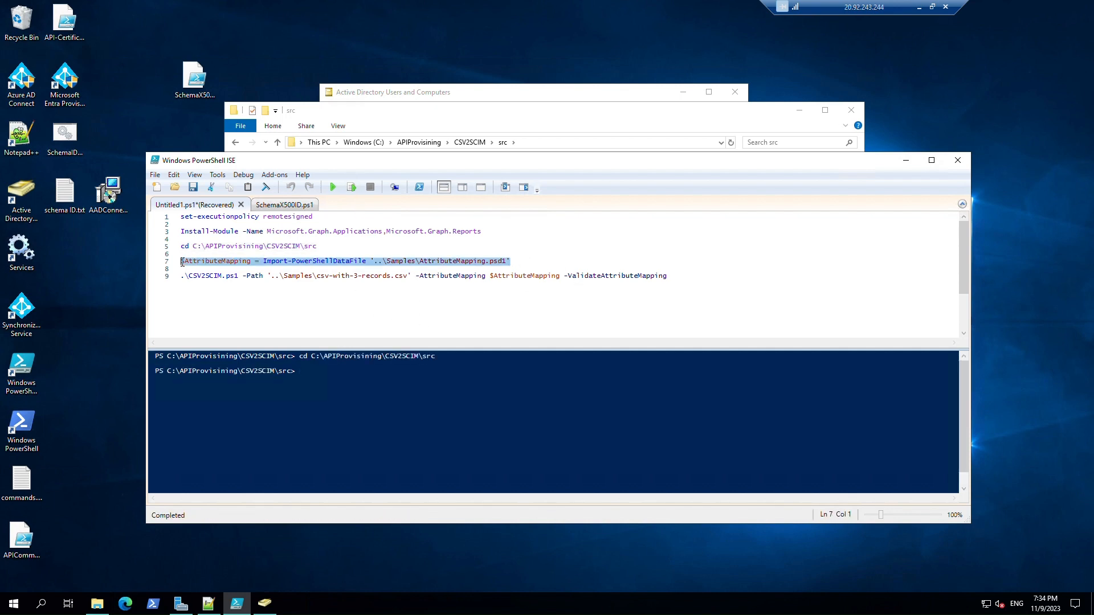
pyautogui.click(352, 187)
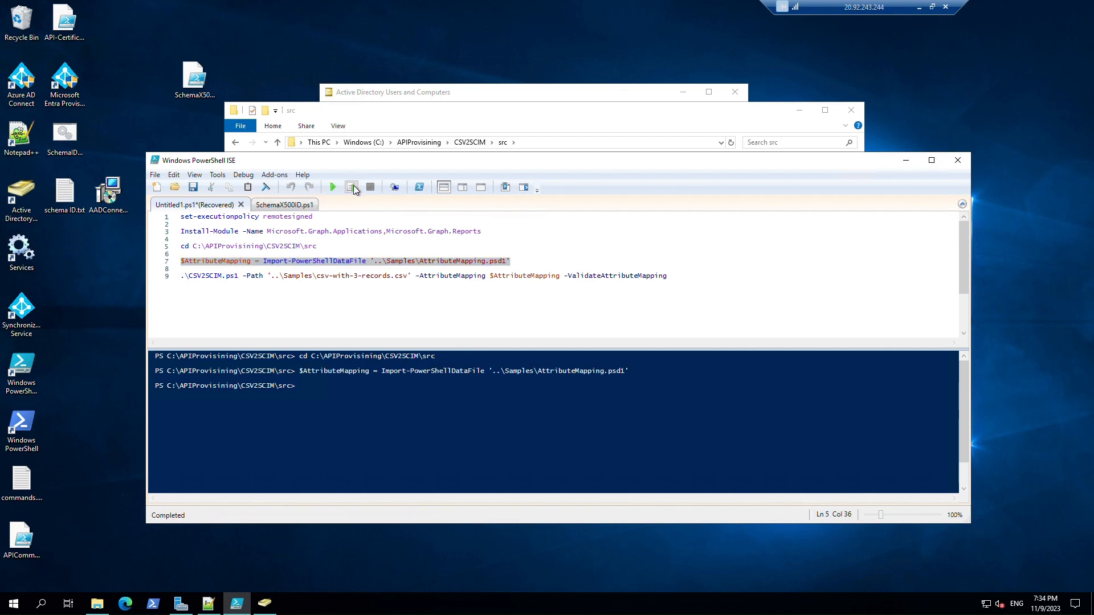
pyautogui.click(249, 261)
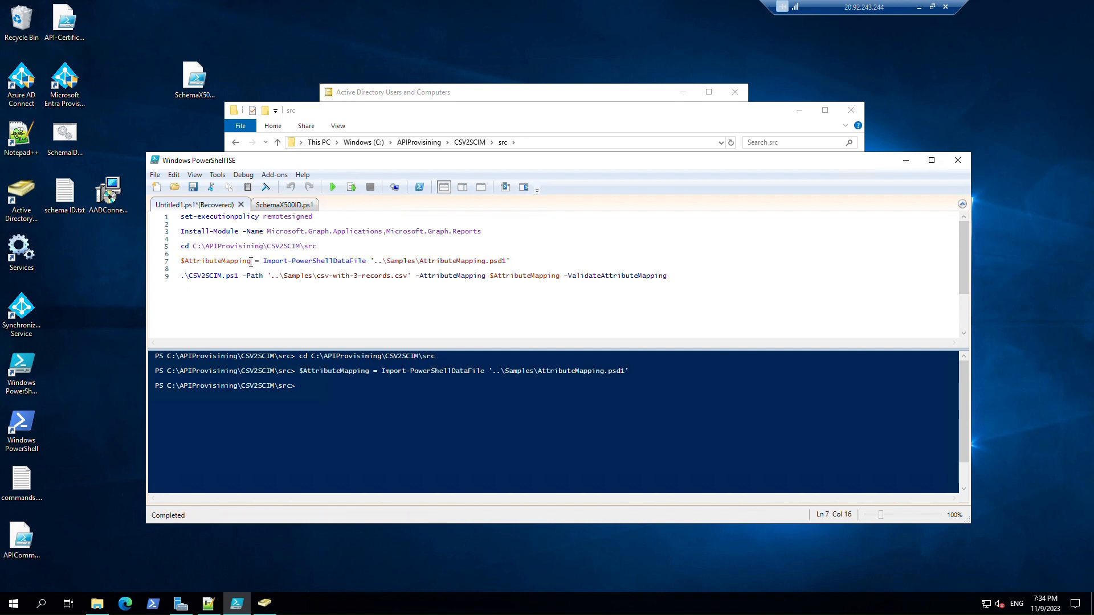
pyautogui.moveTo(251, 262); pyautogui.dragTo(180, 262)
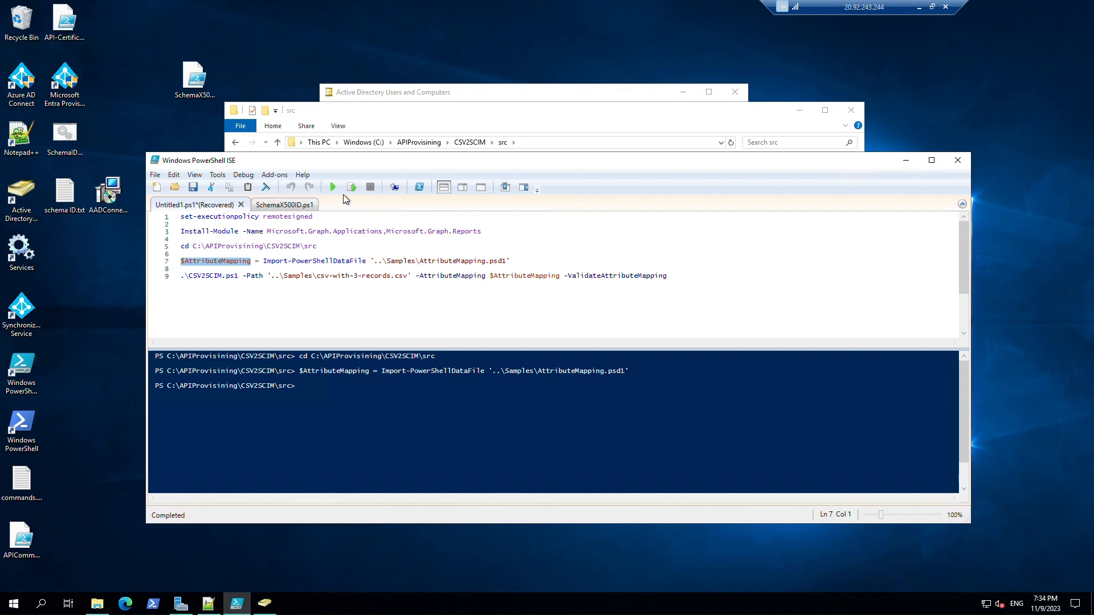
pyautogui.click(352, 188)
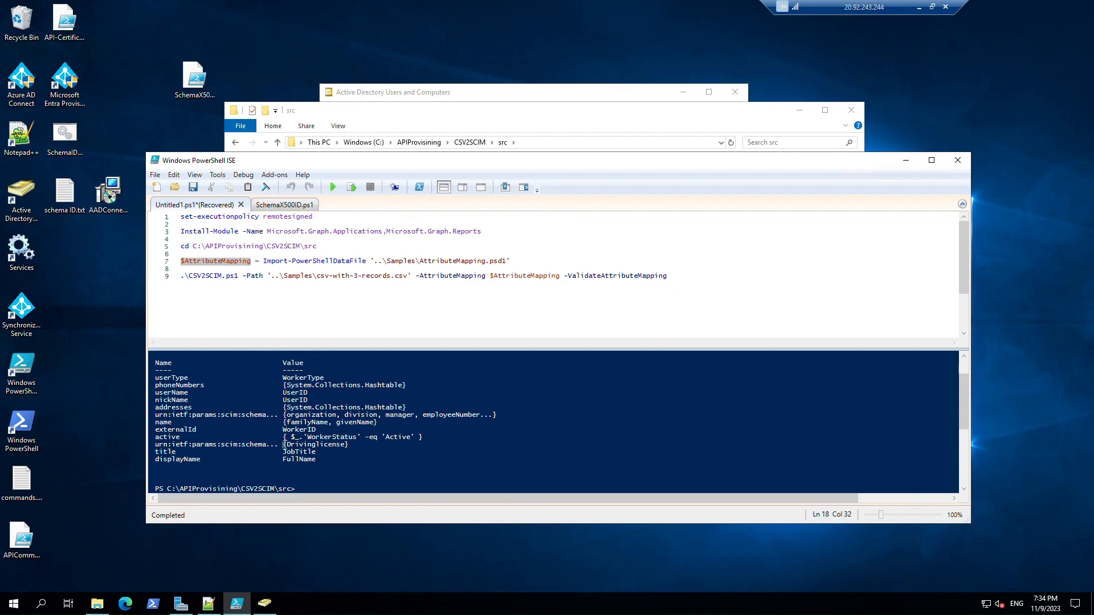
pyautogui.moveTo(284, 444); pyautogui.dragTo(329, 445)
# - Add the line "$AttributeMapping | fl" at the end of the script and run it to list the mapping
pyautogui.rightClick(246, 262)
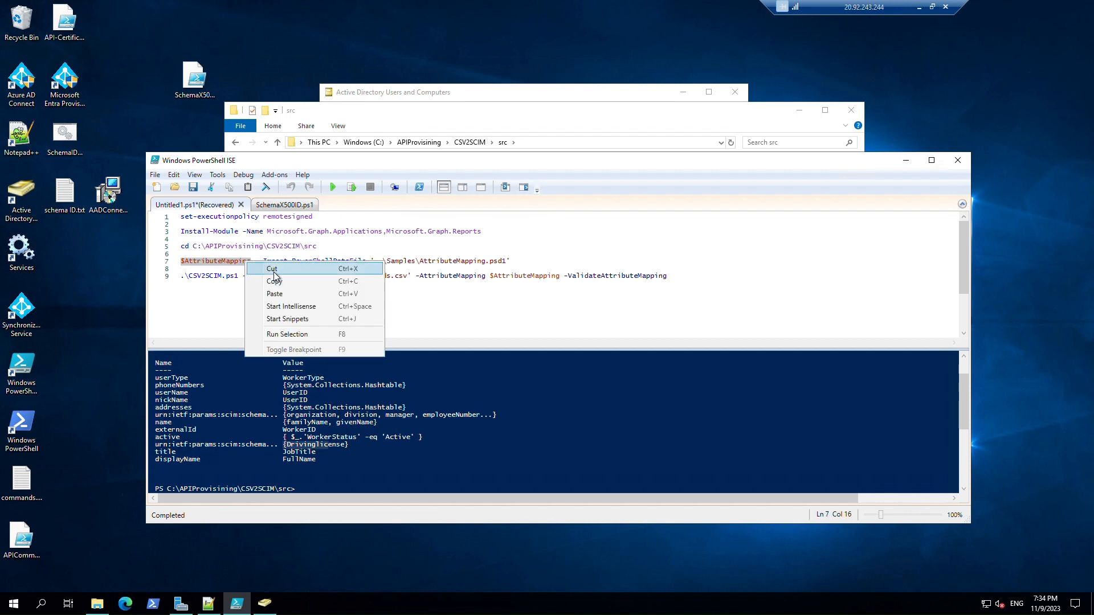
pyautogui.click(318, 289)
pyautogui.click(714, 287)
pyautogui.press('Return')
pyautogui.press('Return')
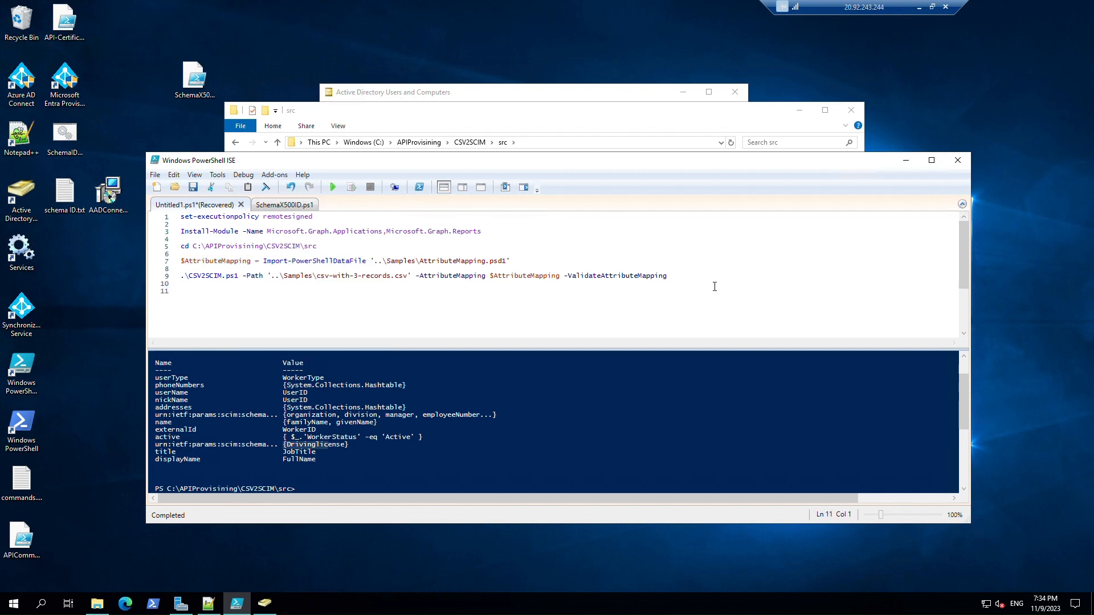
pyautogui.hotkey('ctrl', 'v')
pyautogui.write('| fl')
pyautogui.click(356, 189)
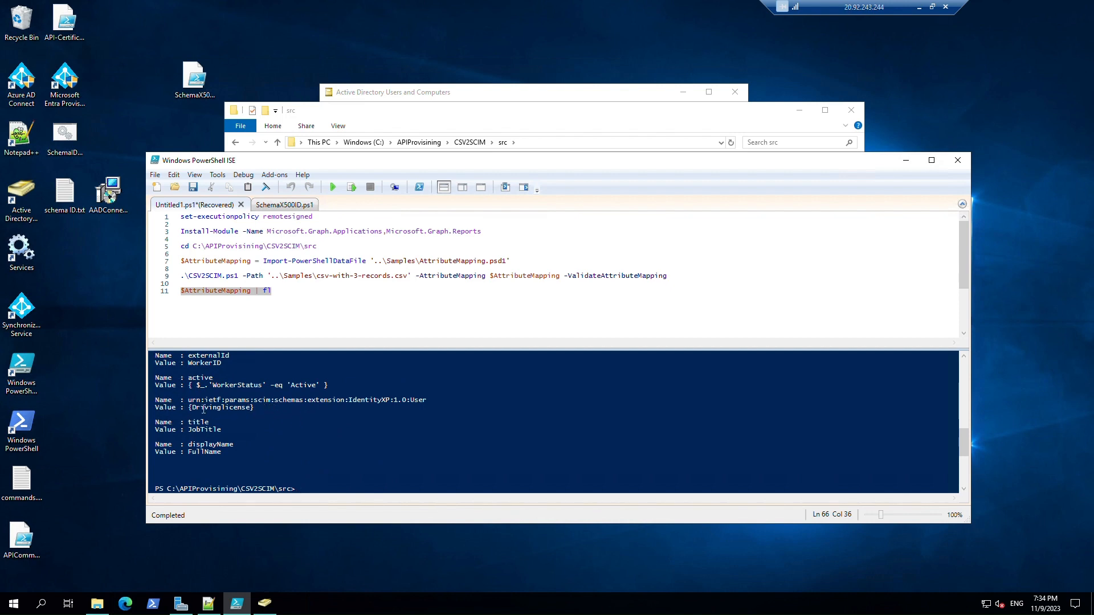
pyautogui.click(271, 293)
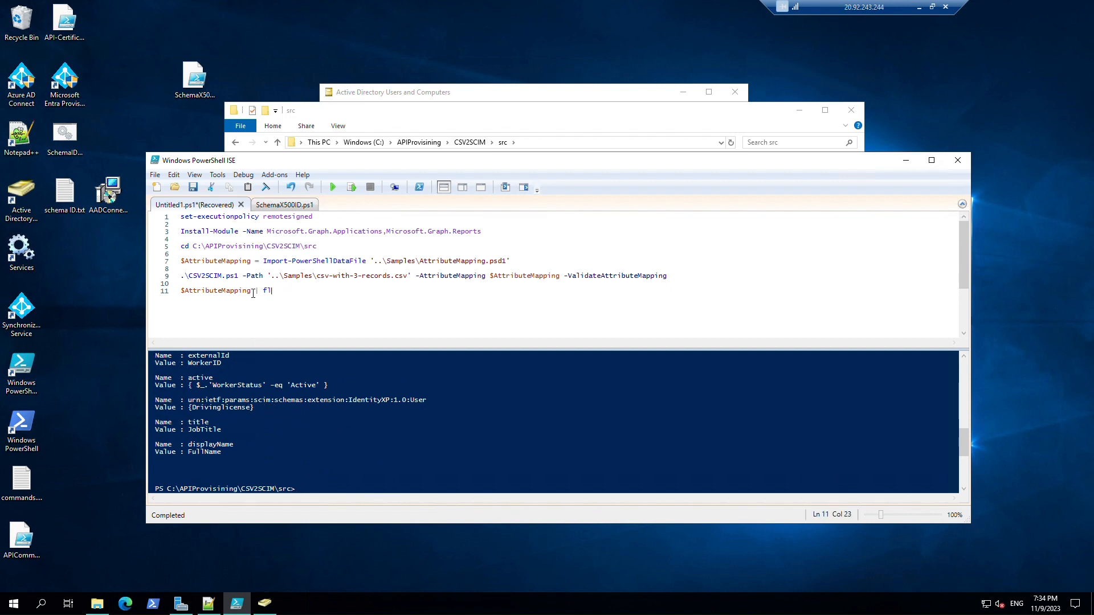
# - Run CSV2SCIM.ps1 on csv-with-3-records.csv with $AttributeMapping and the -ValidateAttributeMapping switch to validate the attribute mapping
pyautogui.moveTo(273, 292); pyautogui.dragTo(184, 291)
pyautogui.click(359, 276)
pyautogui.click(352, 188)
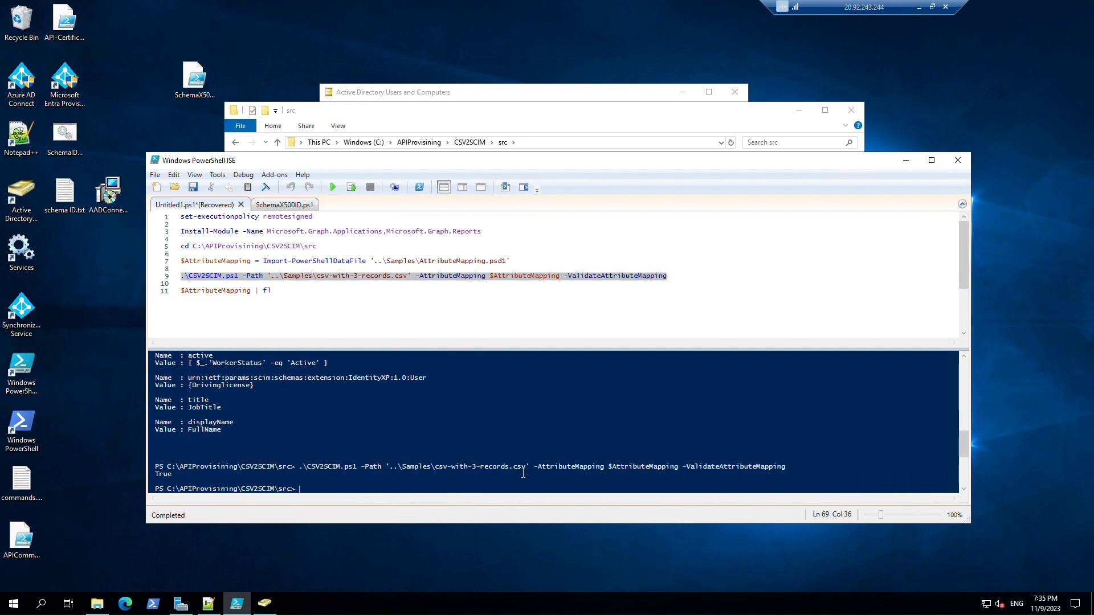
pyautogui.moveTo(603, 466); pyautogui.dragTo(663, 466)
pyautogui.moveTo(434, 467); pyautogui.dragTo(497, 467)
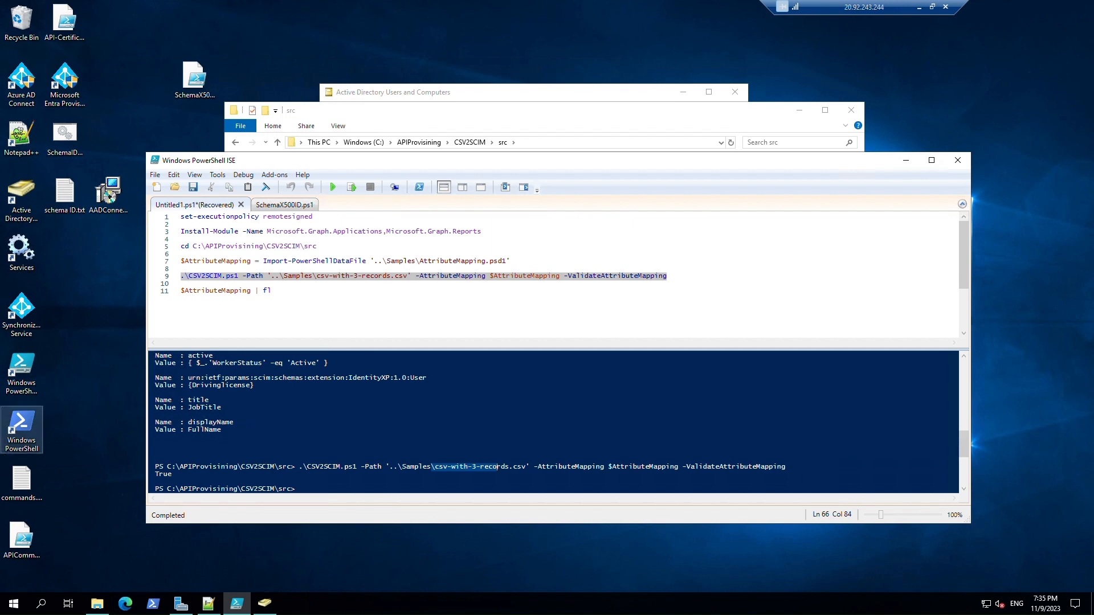
# - Switch to the Microsoft Entra admin center in the browser and open the list of enterprise applications
pyautogui.hotkey('alt', 'Tab')
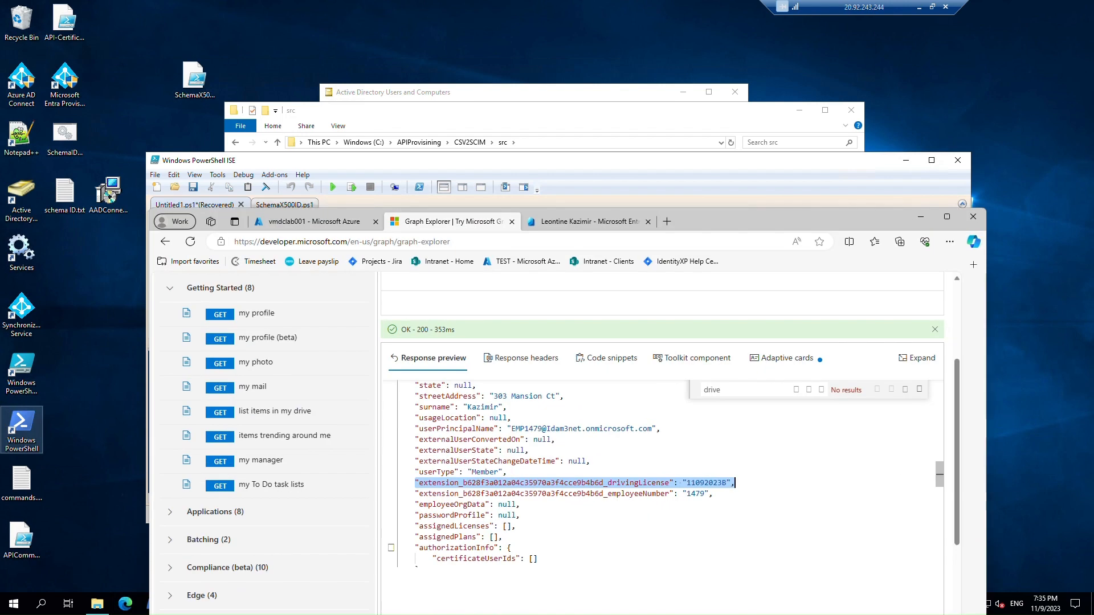
pyautogui.click(570, 222)
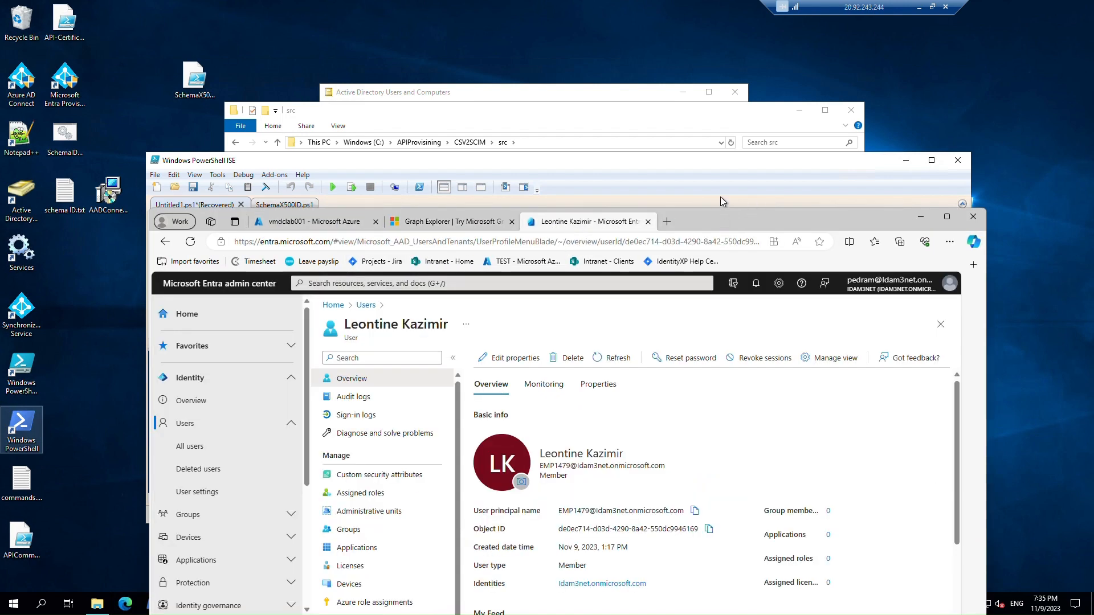
pyautogui.moveTo(726, 224); pyautogui.dragTo(729, 170)
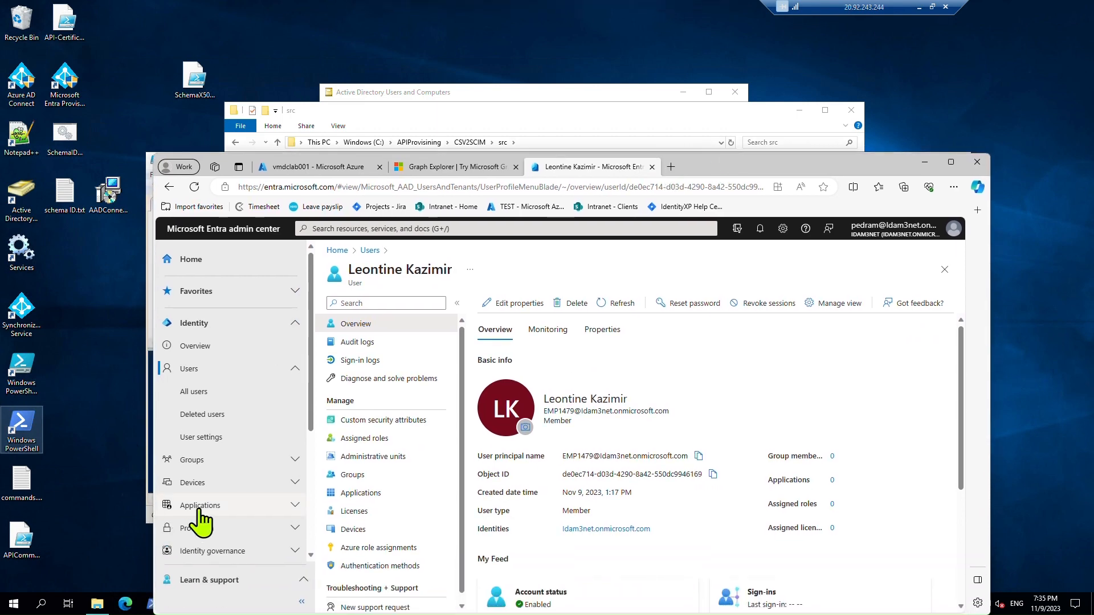
pyautogui.scroll(-1, 205, 516)
pyautogui.click(202, 459)
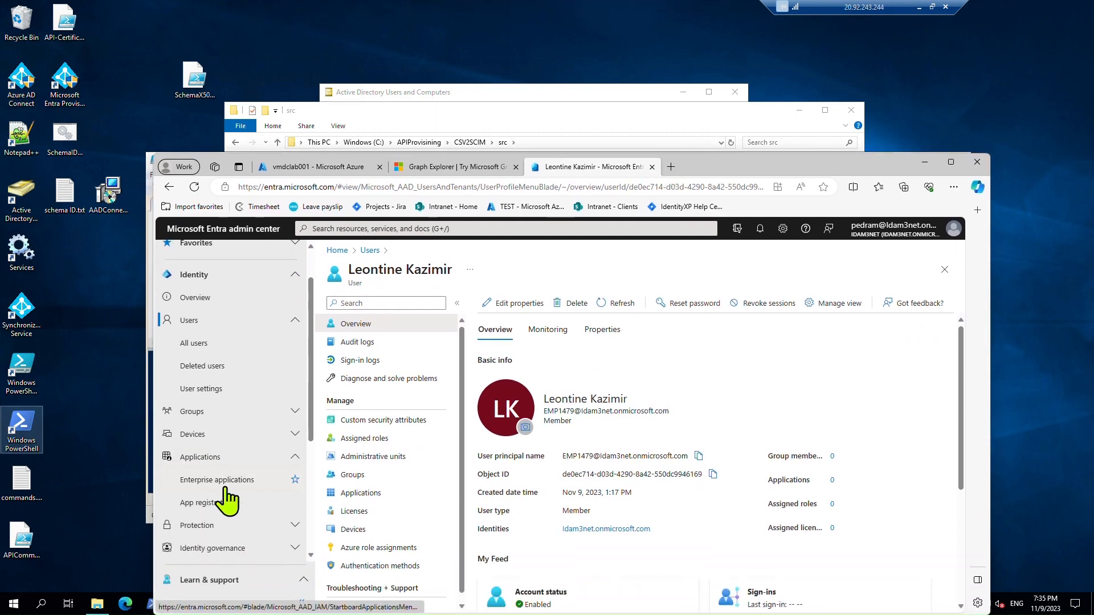
pyautogui.click(226, 485)
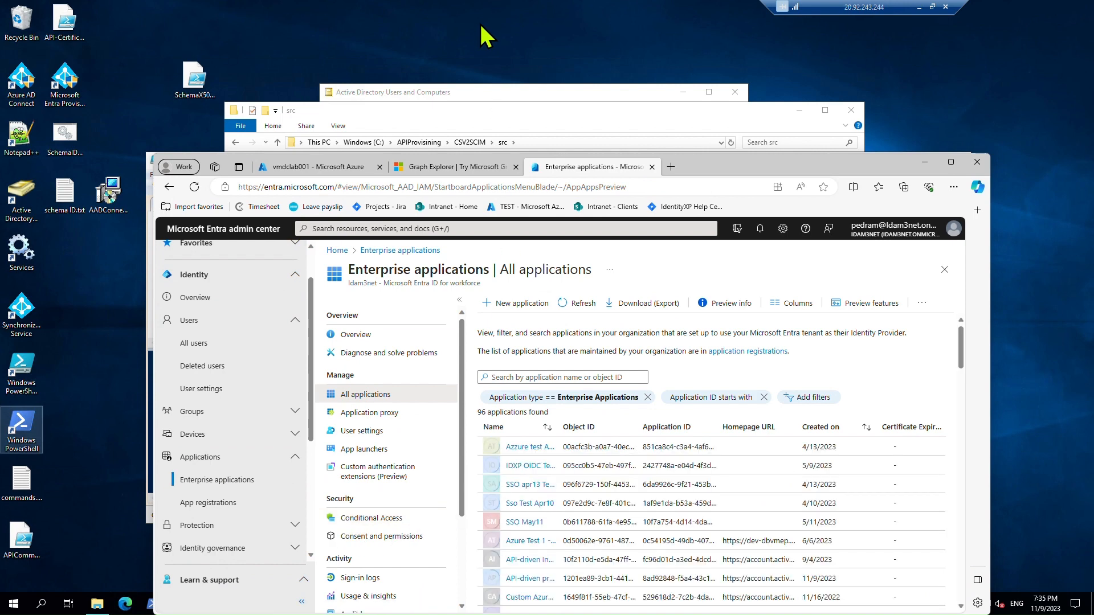
# - Search the applications for "api" and open the properties of API-driven provisioning to on-premises Active Directory - Test A
pyautogui.click(540, 377)
pyautogui.write('api')
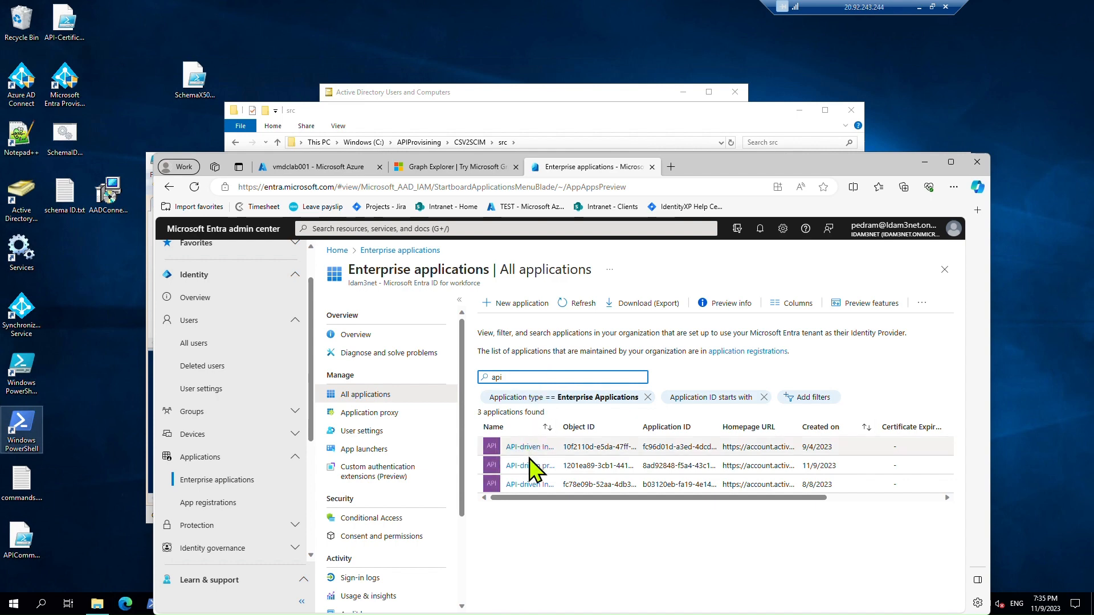
pyautogui.click(530, 467)
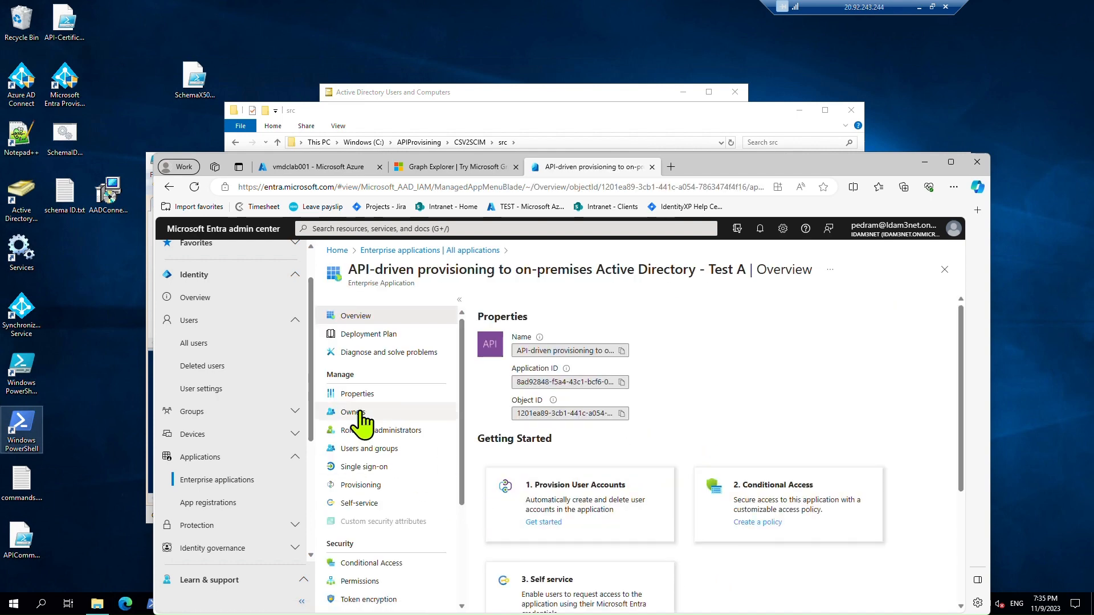
pyautogui.click(365, 394)
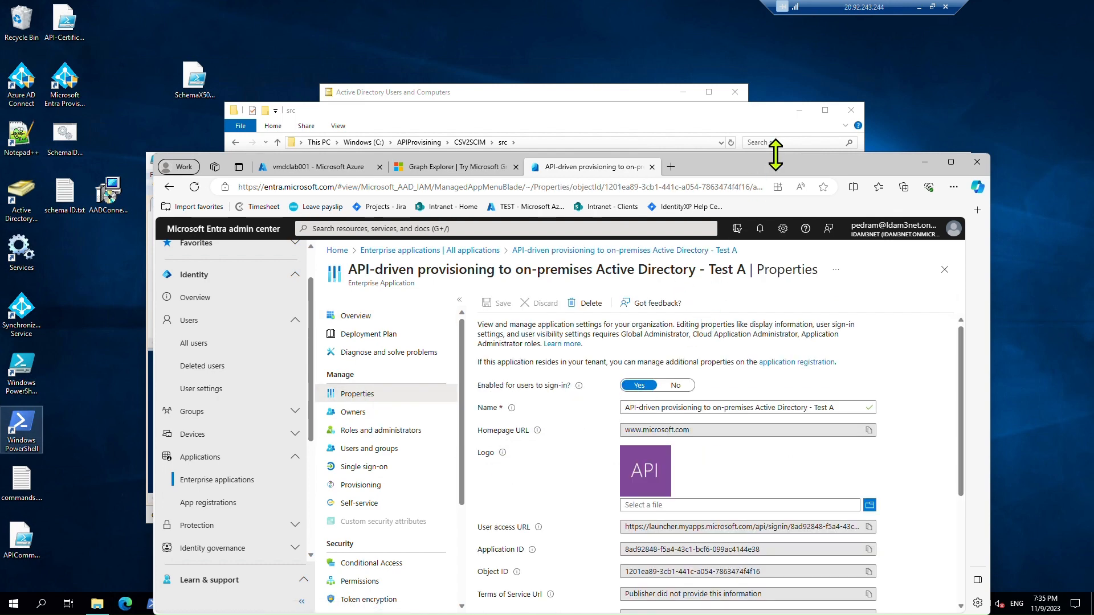
pyautogui.moveTo(777, 158); pyautogui.dragTo(787, 52)
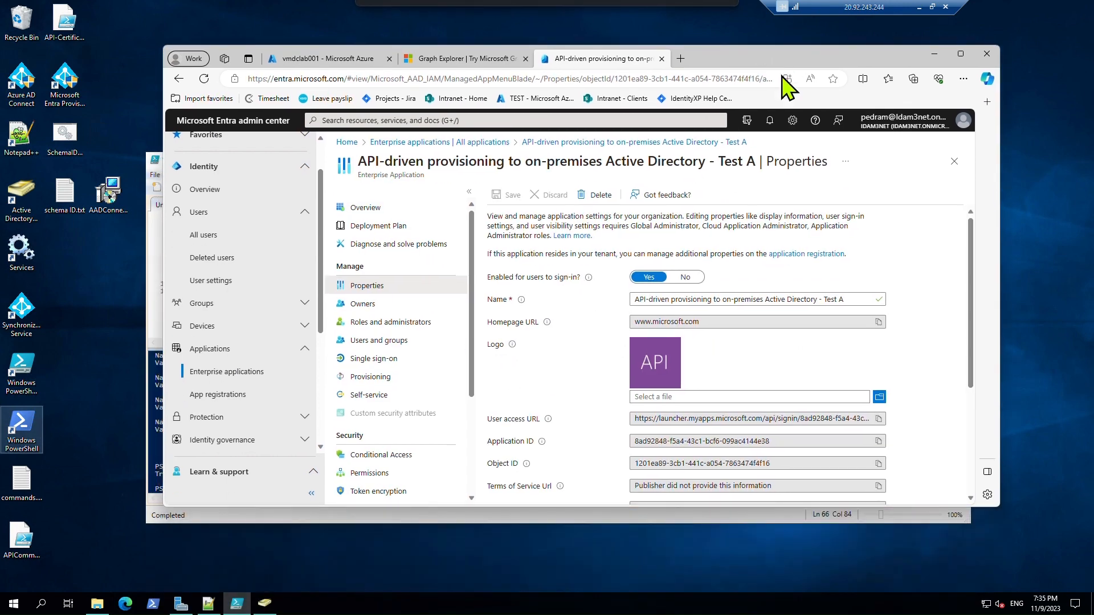
# - In the app's provisioning settings, open the attribute mapping for Provision API urn:ietf:params:scim:schemas:extension:enterprise:2.0:Users
pyautogui.click(377, 377)
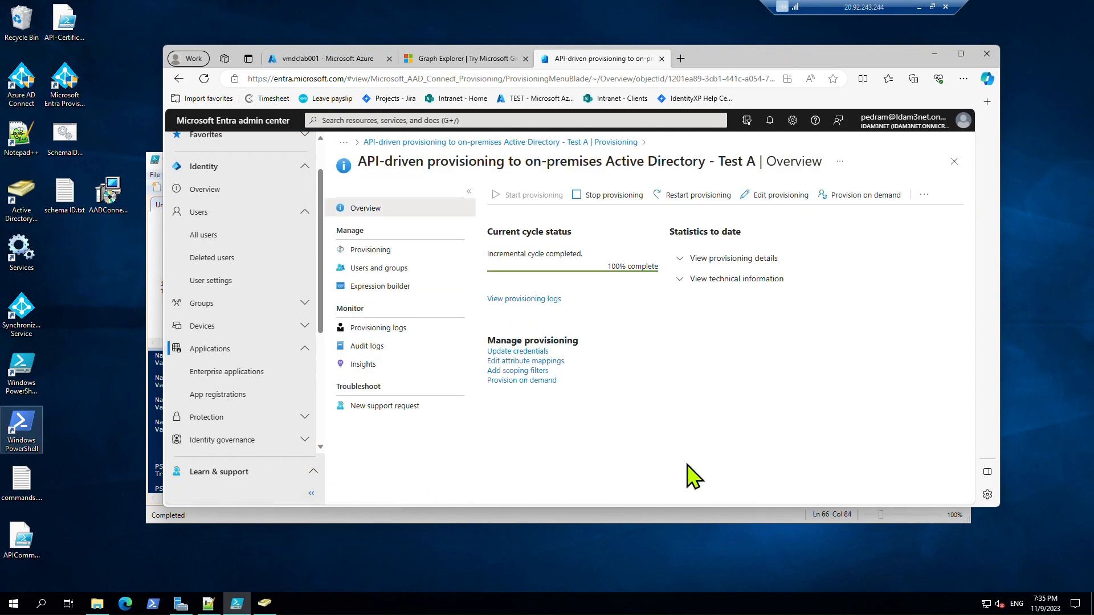
pyautogui.click(380, 254)
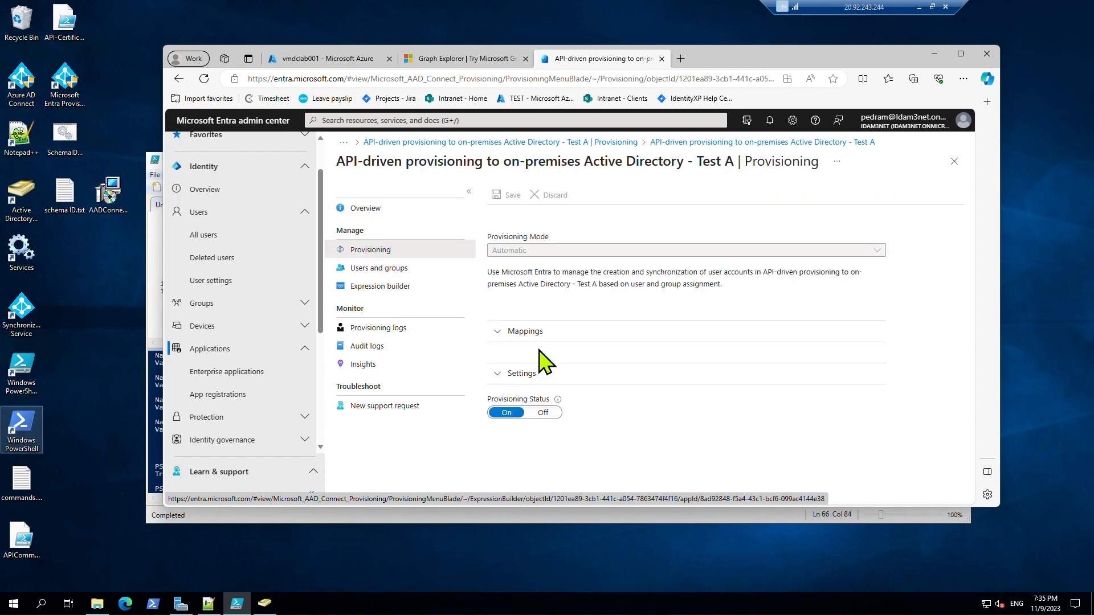
pyautogui.click(543, 432)
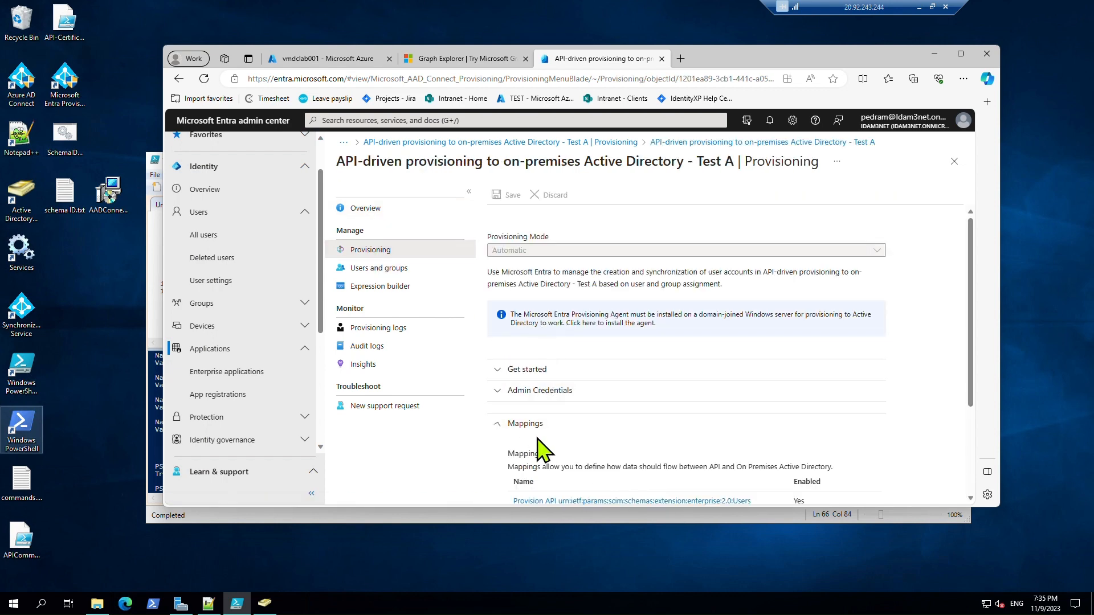
pyautogui.scroll(-2, 569, 462)
pyautogui.click(619, 411)
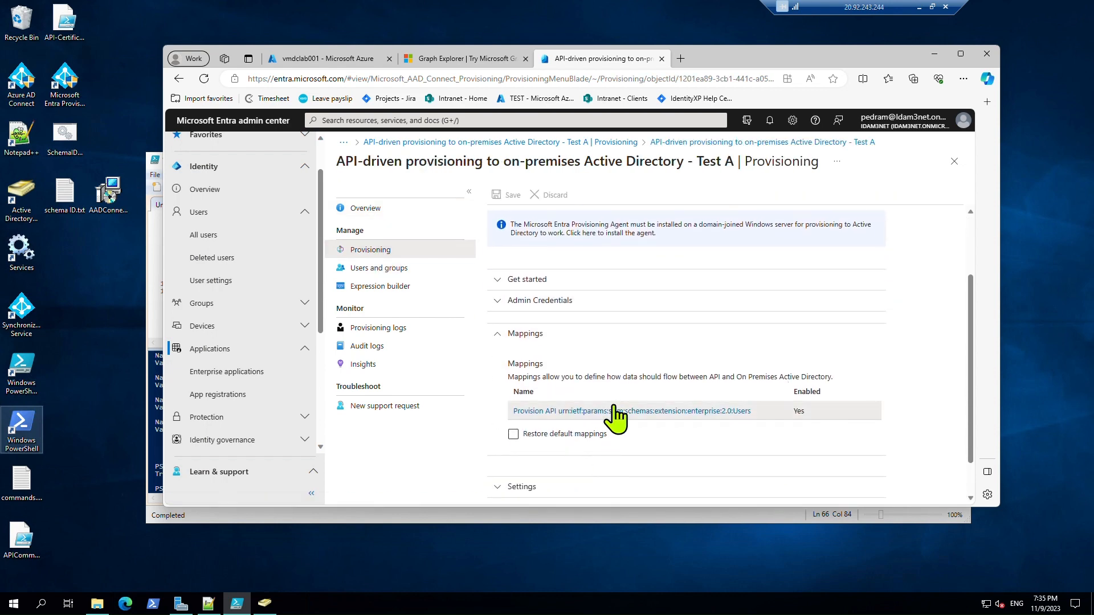
# - Show the advanced options of the attribute mapping and open the attribute list for On Premises Active Directory for editing
pyautogui.scroll(-3, 619, 437)
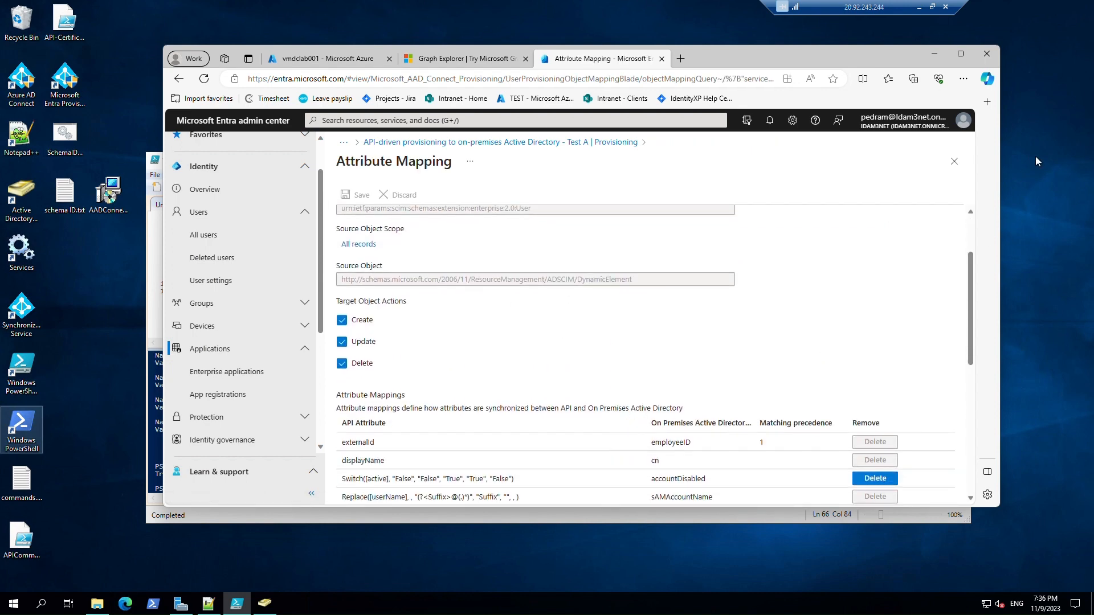
pyautogui.click(961, 55)
pyautogui.scroll(-3, 488, 416)
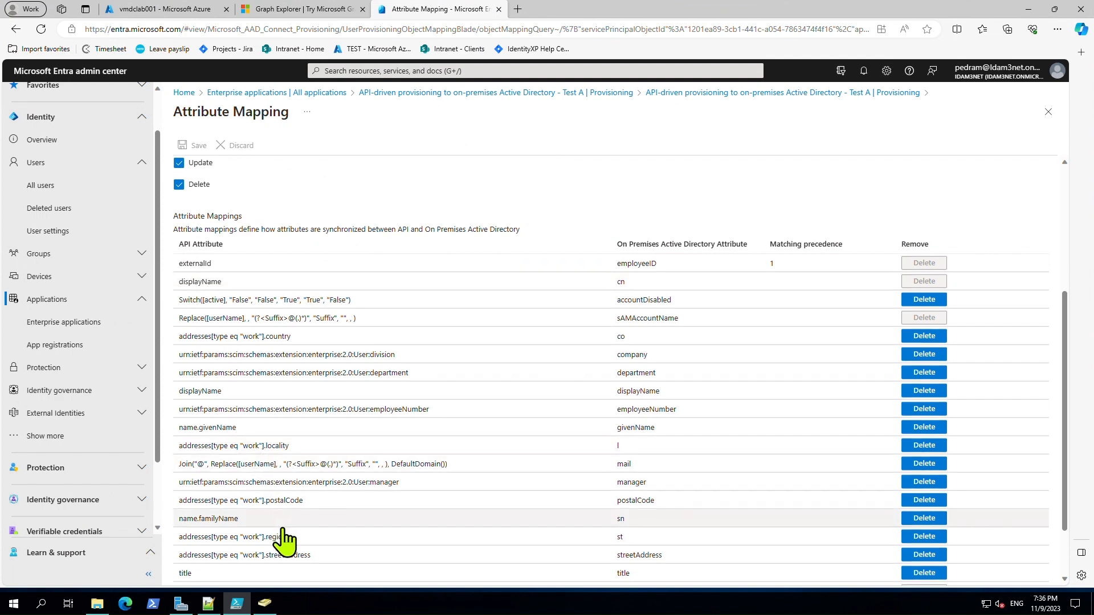
pyautogui.scroll(-2, 287, 539)
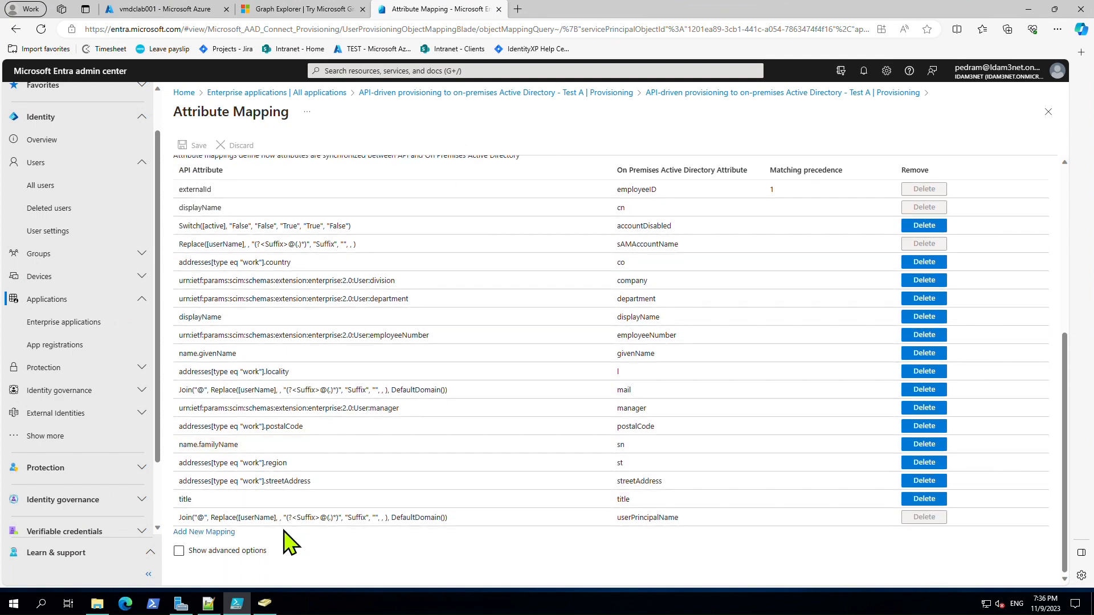
pyautogui.click(220, 535)
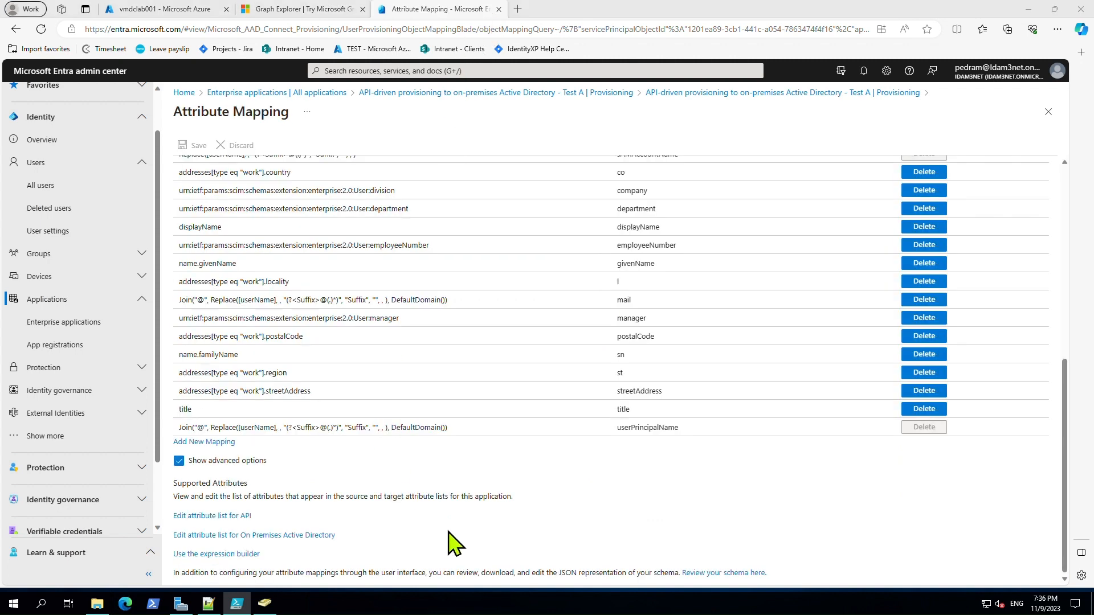
pyautogui.click(286, 536)
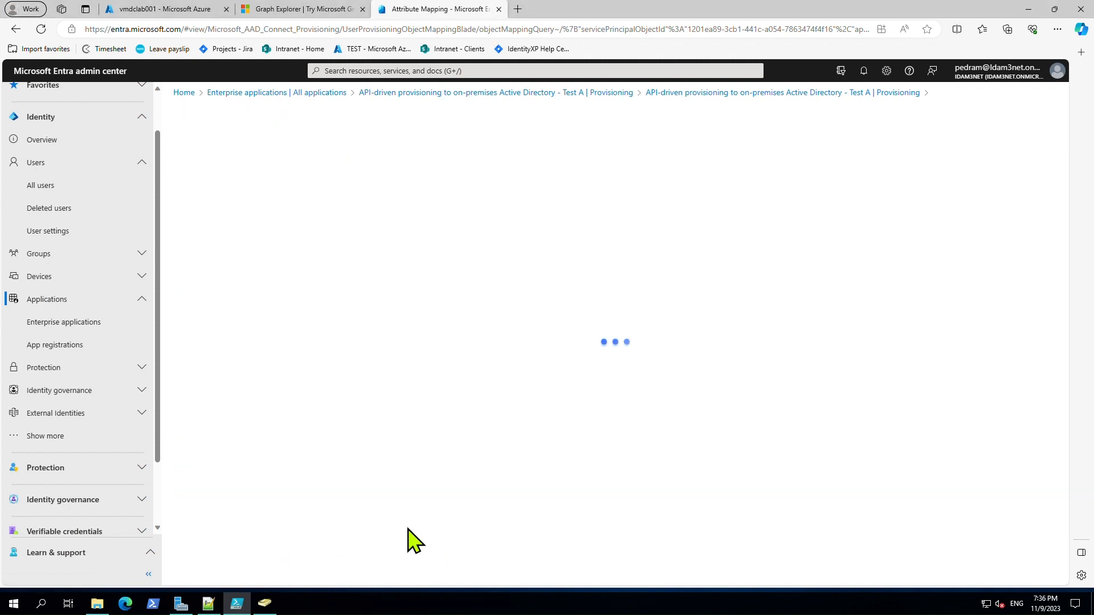
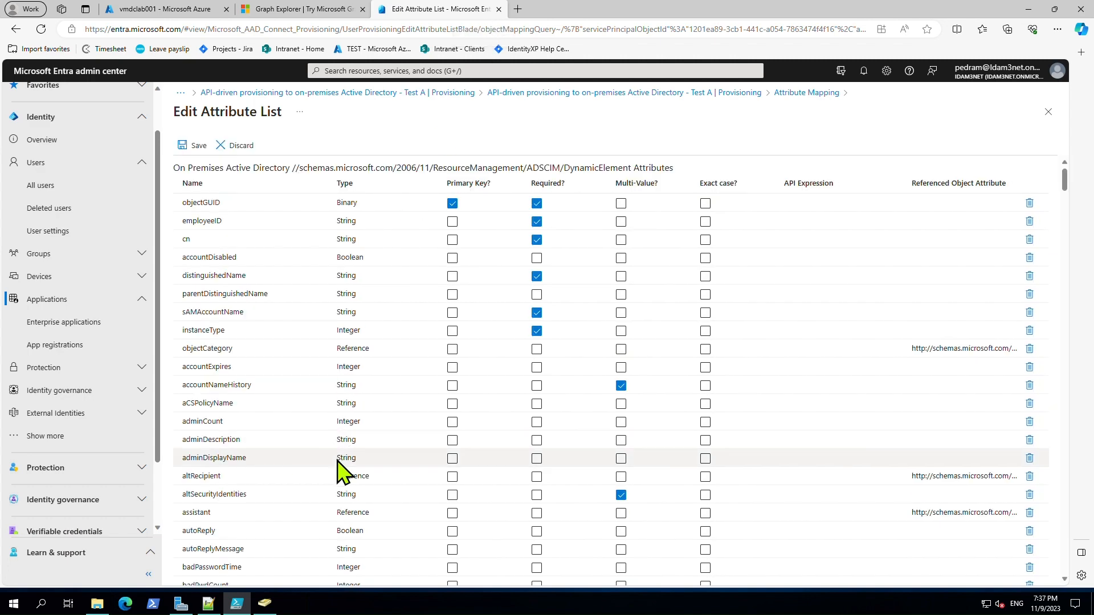
# - Go to the blank new-attribute row at the end of the On Premises Active Directory attribute list
pyautogui.scroll(-10, 339, 471)
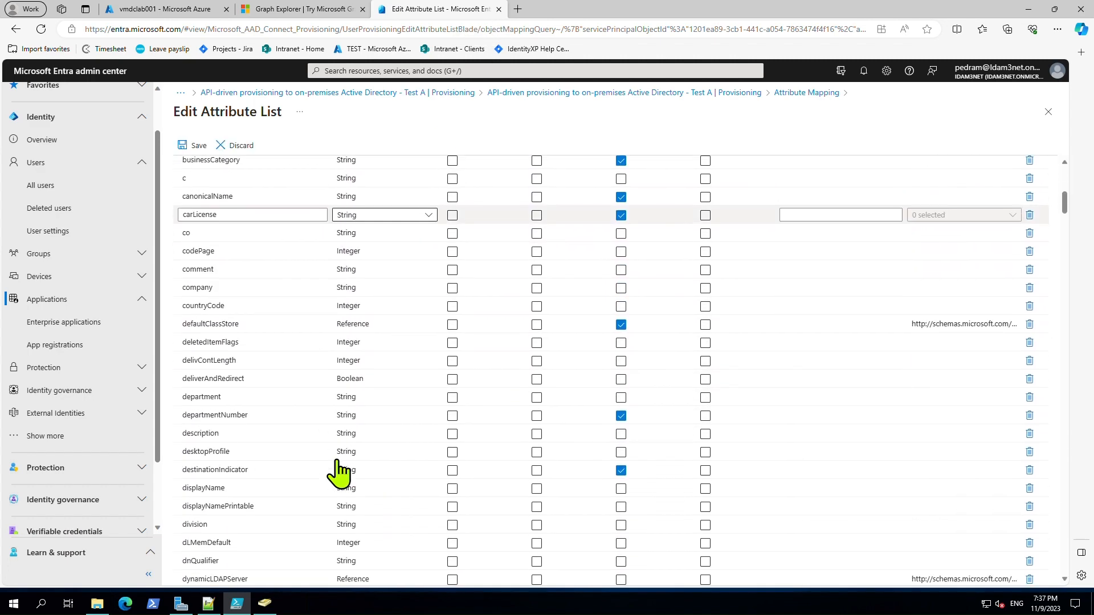
pyautogui.scroll(-15, 340, 471)
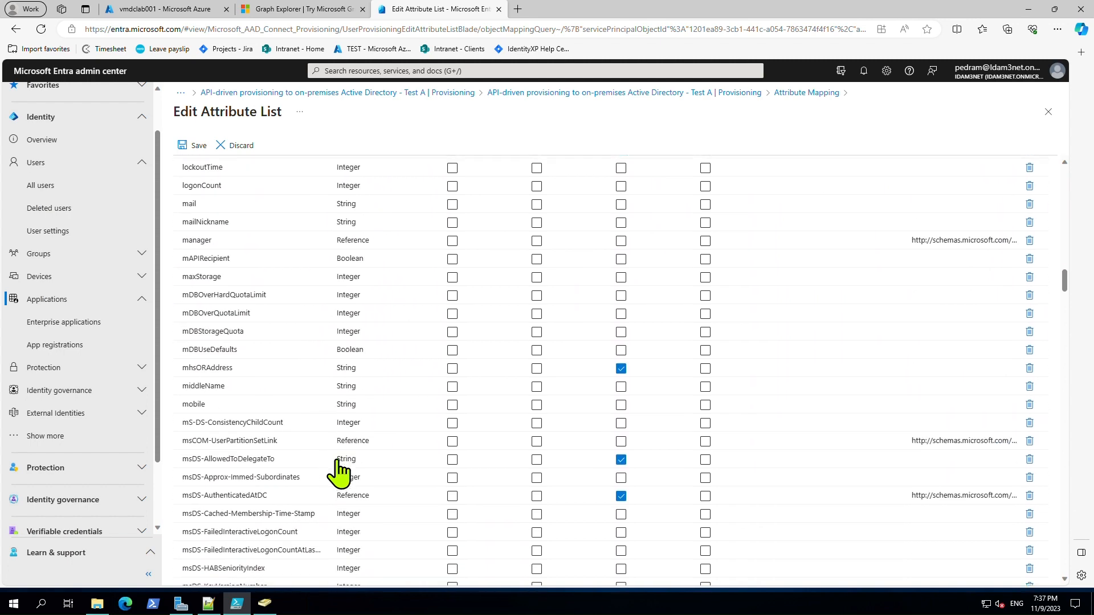
pyautogui.scroll(-5, 340, 471)
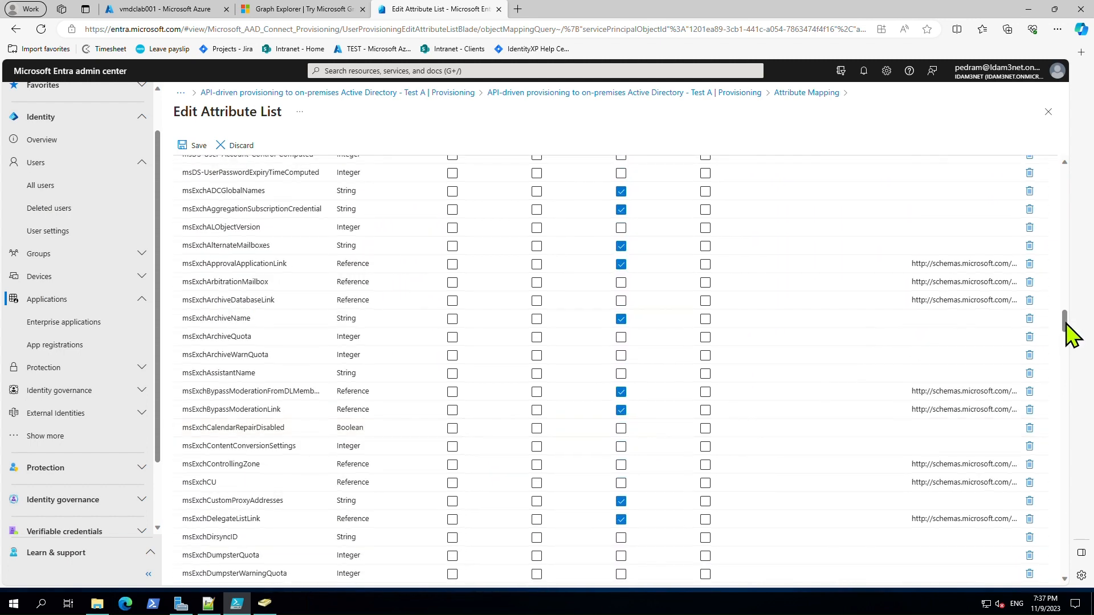
pyautogui.moveTo(1066, 338); pyautogui.dragTo(1068, 587)
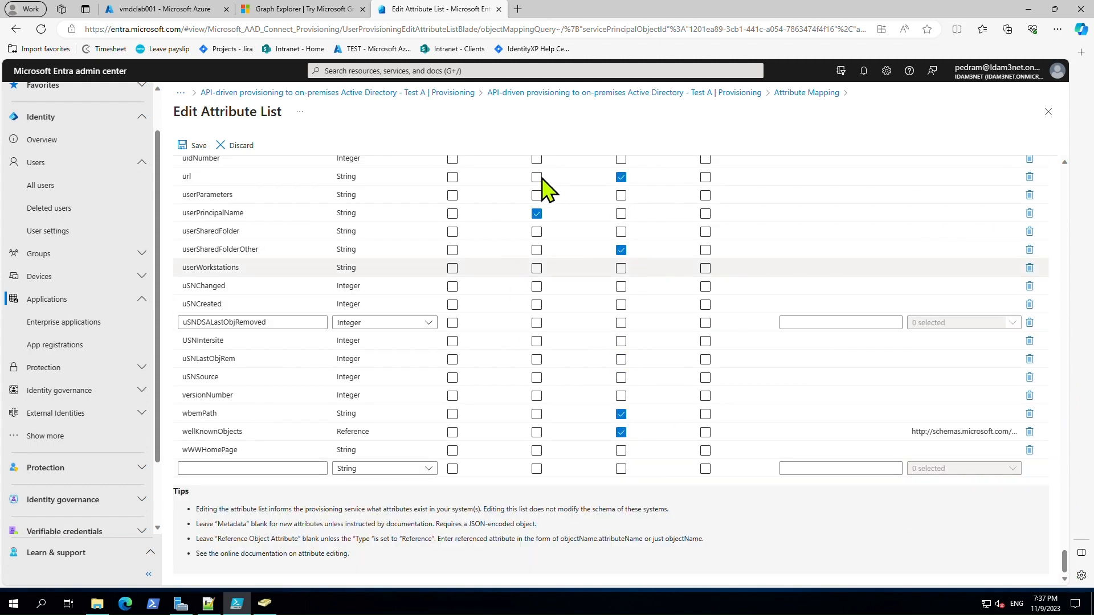
pyautogui.click(308, 469)
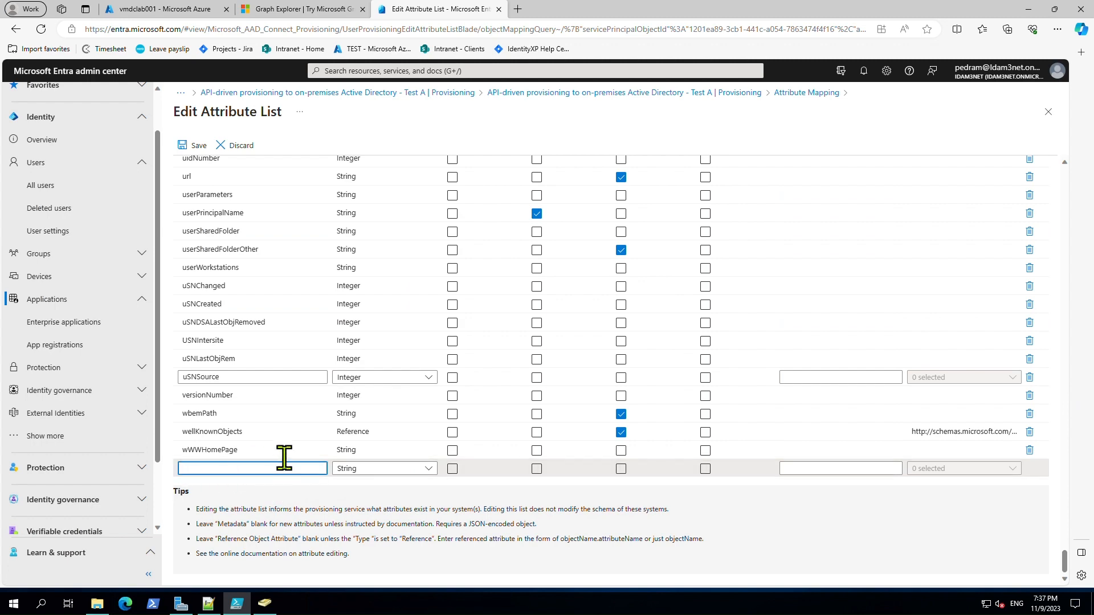
pyautogui.scroll(1, 286, 446)
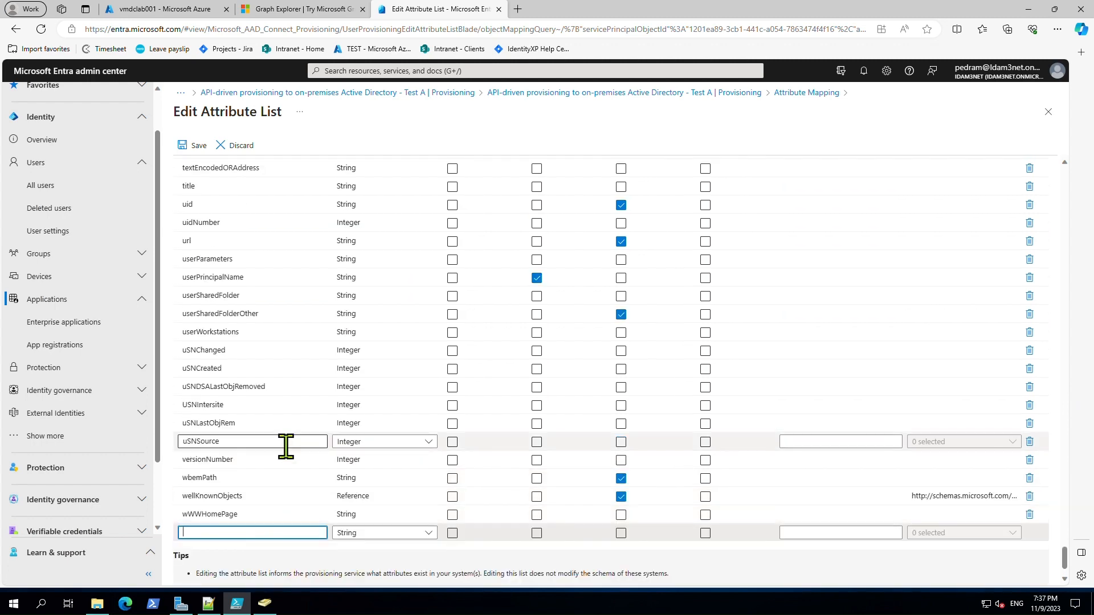
pyautogui.scroll(-1, 286, 447)
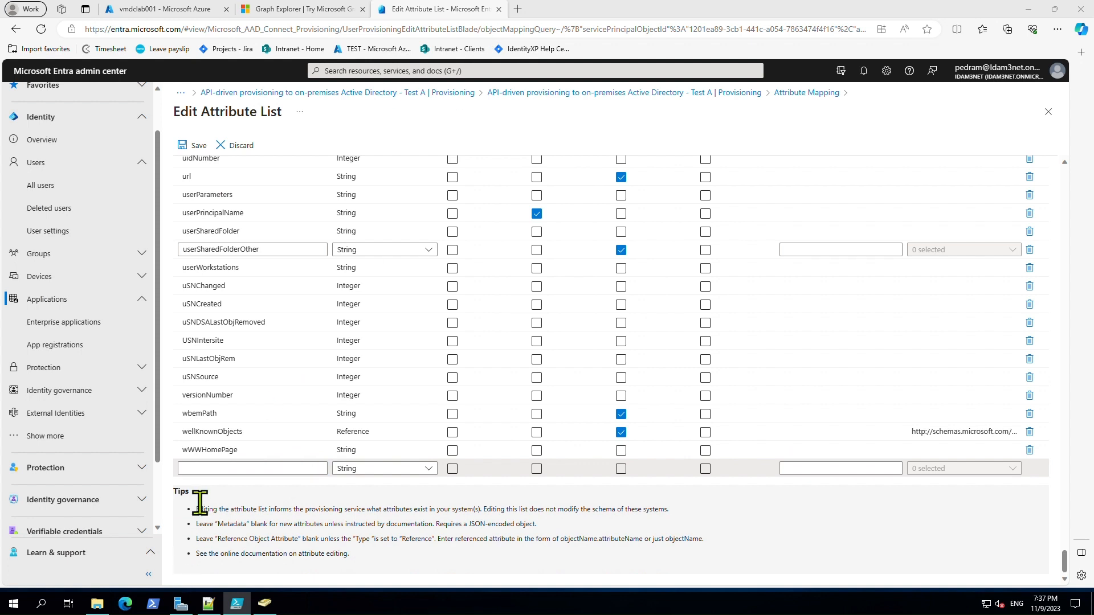
pyautogui.click(208, 469)
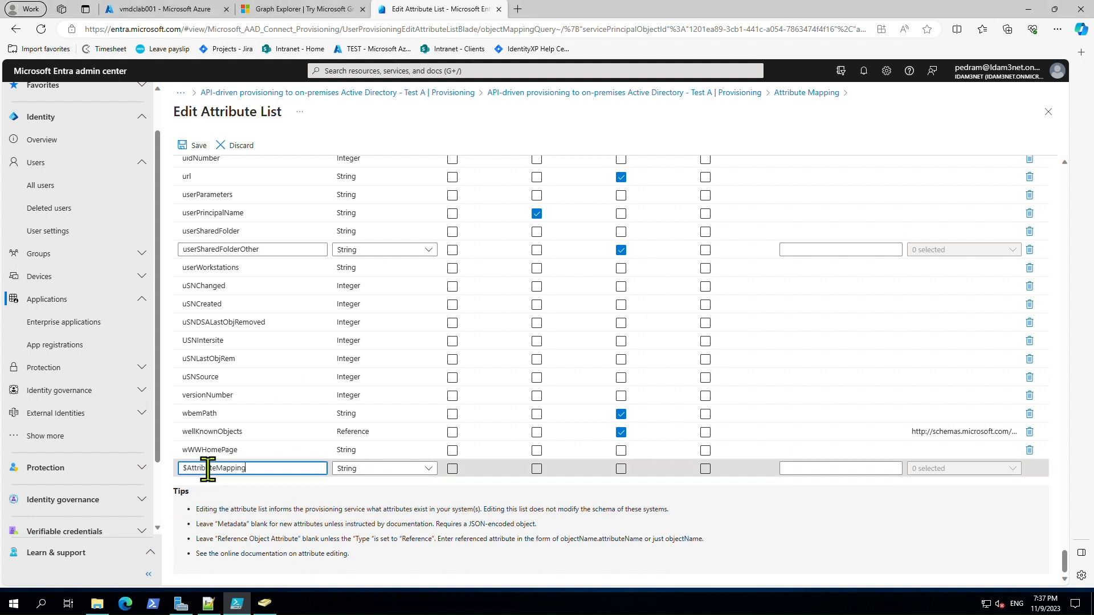
pyautogui.press('BackSpace')
pyautogui.press('BackSpace')
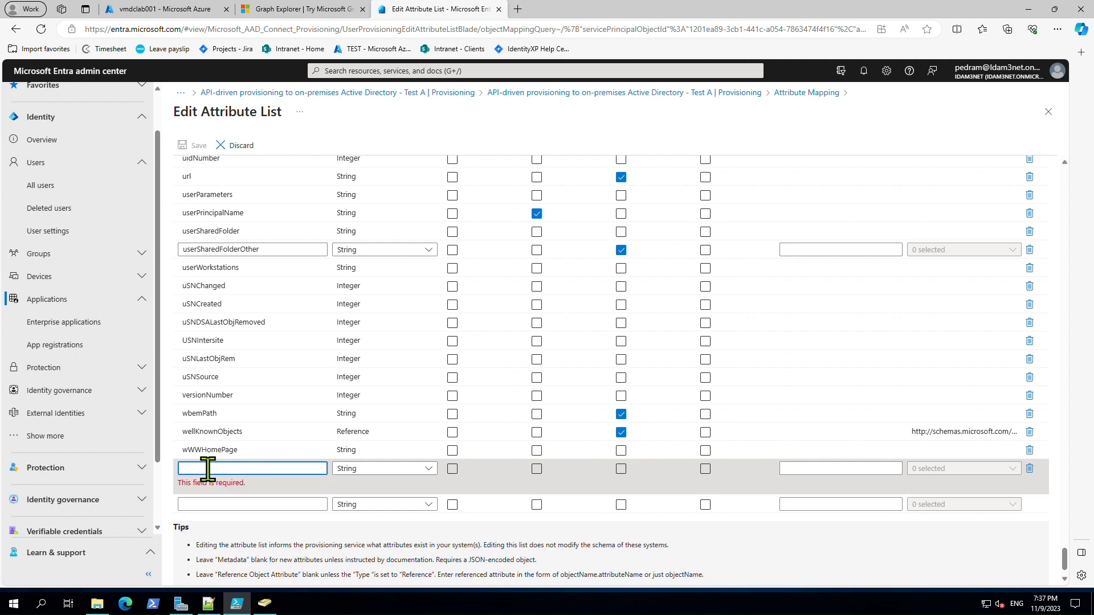
# - Switch to Notepad++ and check the Drivinglicense entry of the IdentityXP:1.0 extension in AttributeMapping.psd1
pyautogui.click(209, 607)
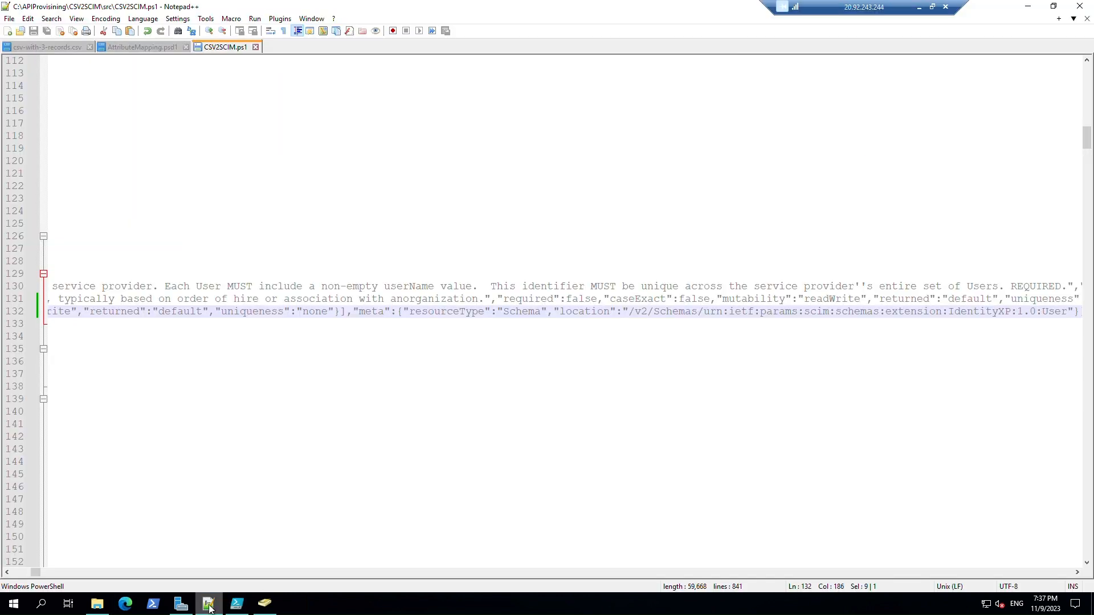
pyautogui.click(93, 47)
pyautogui.click(131, 49)
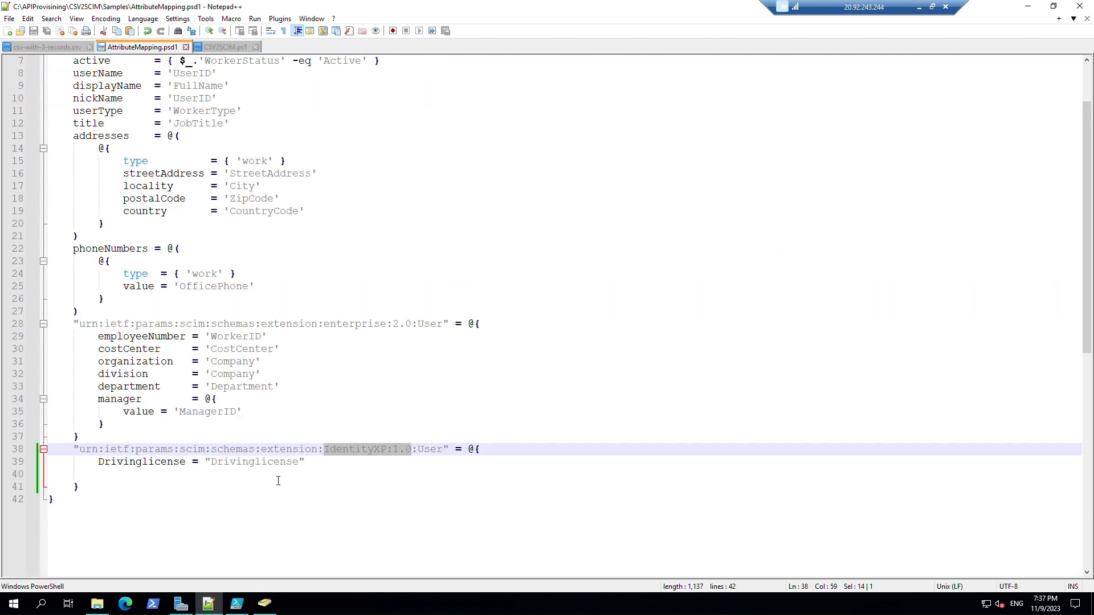
pyautogui.moveTo(212, 463); pyautogui.dragTo(286, 463)
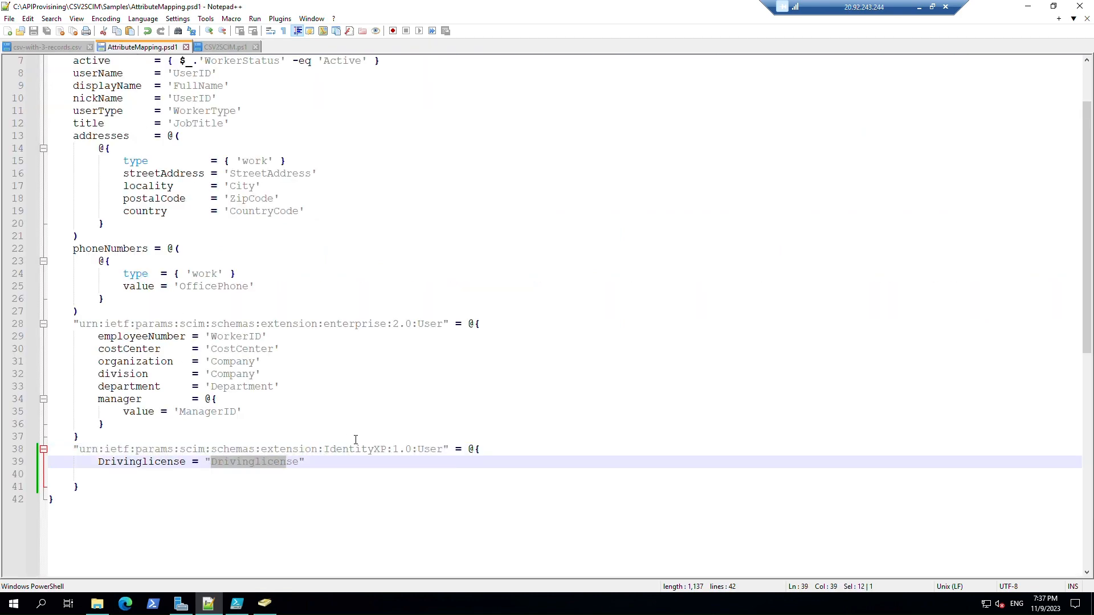
# - Switch to Active Directory Users and Computers and open the drivingLicense attribute of the first user account in API Users
pyautogui.click(264, 604)
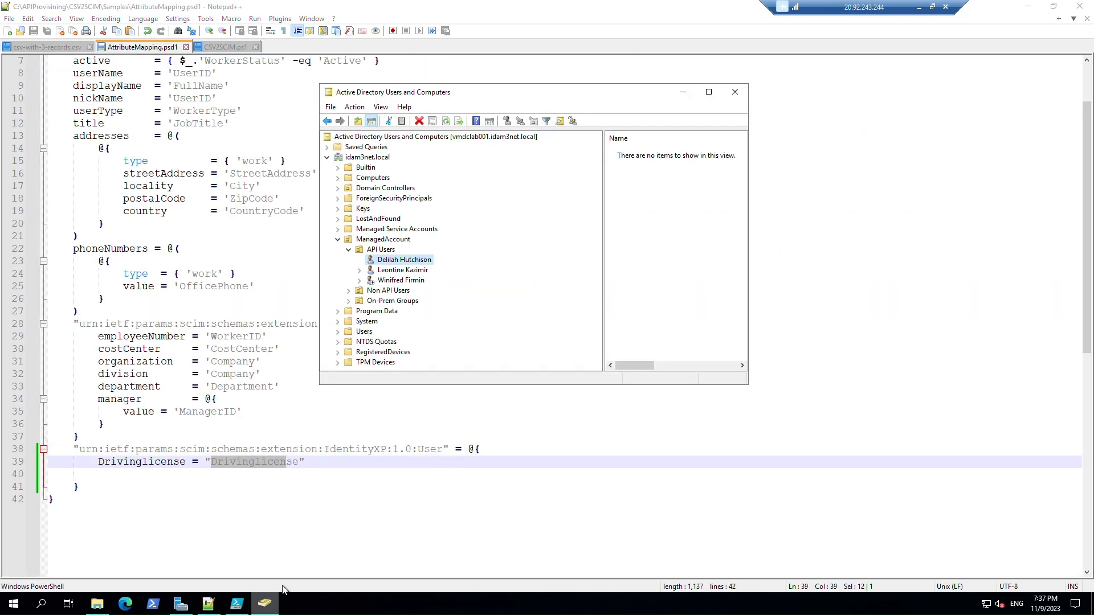
pyautogui.rightClick(419, 264)
pyautogui.click(442, 482)
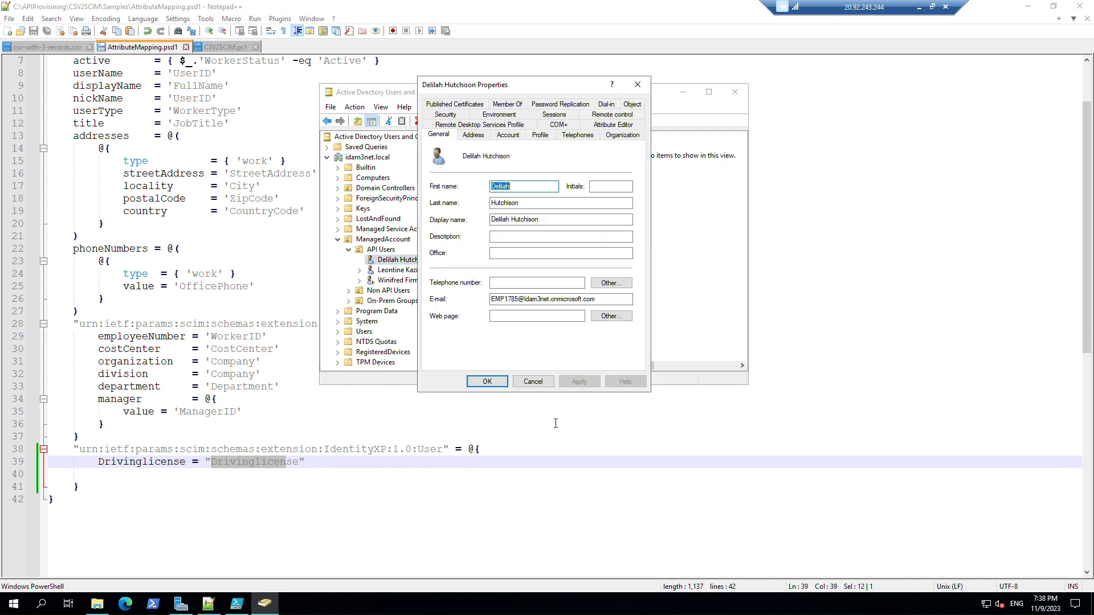
pyautogui.click(613, 124)
pyautogui.click(516, 259)
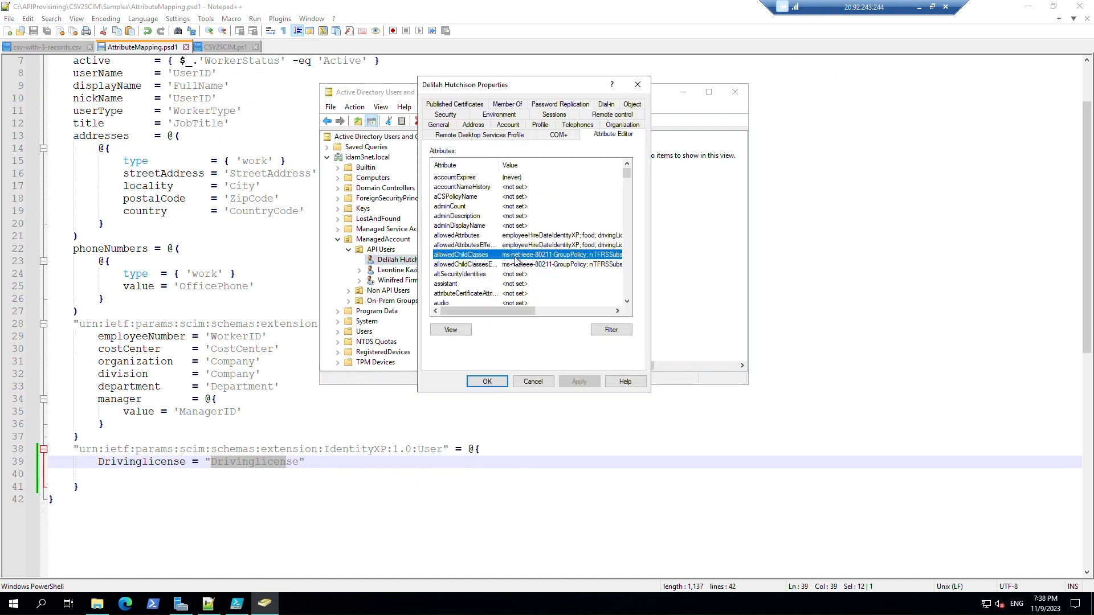
pyautogui.write('dr')
pyautogui.scroll(-1, 516, 261)
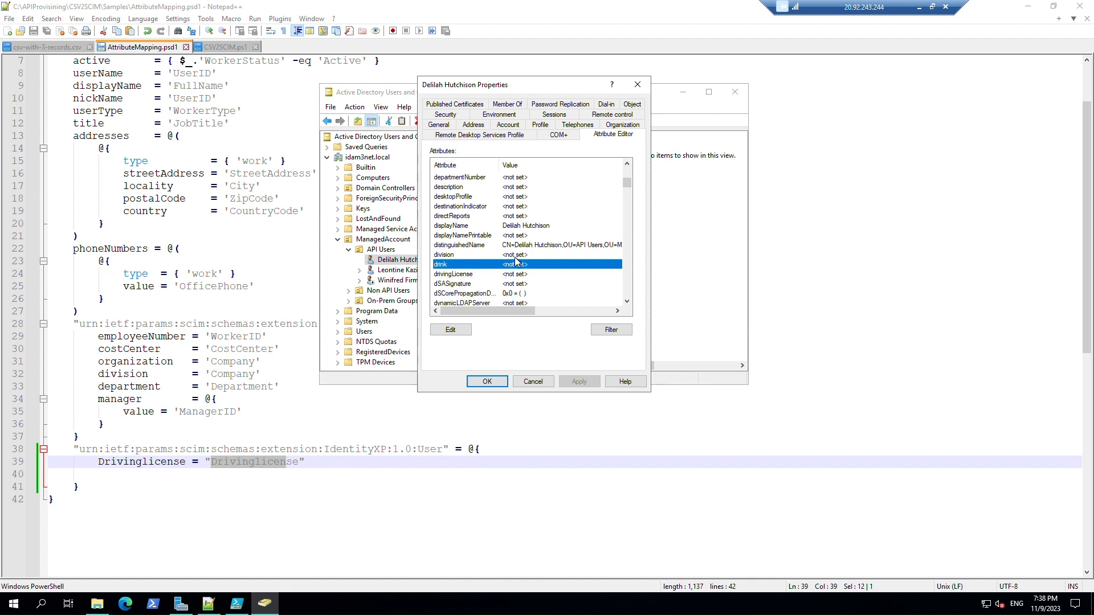
pyautogui.doubleClick(488, 276)
# - Copy the attribute name drivingLicense and paste it as a new String attribute in the Entra attribute list in the browser
pyautogui.click(502, 223)
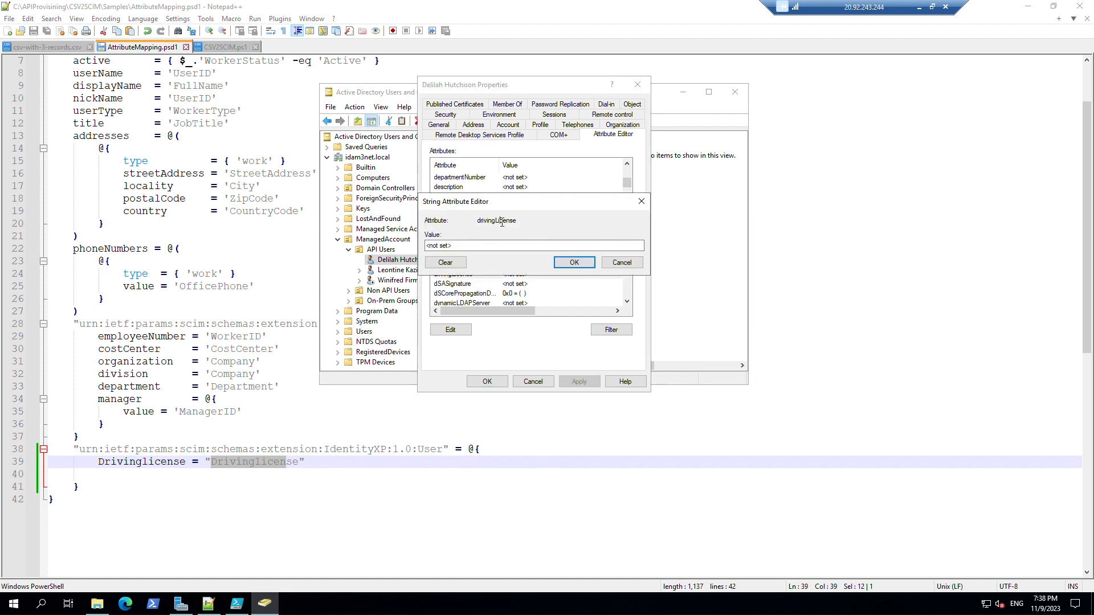
pyautogui.rightClick(502, 223)
pyautogui.click(526, 260)
pyautogui.hotkey('alt', 'Tab')
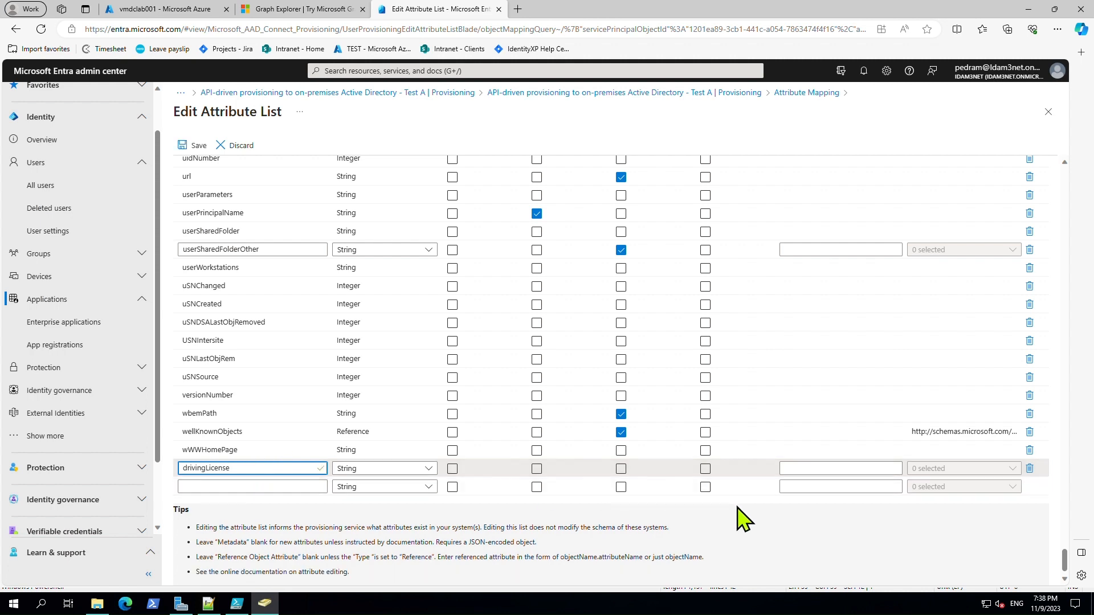
# - Save the On Premises Active Directory attribute list and accept the schema changes
pyautogui.click(196, 146)
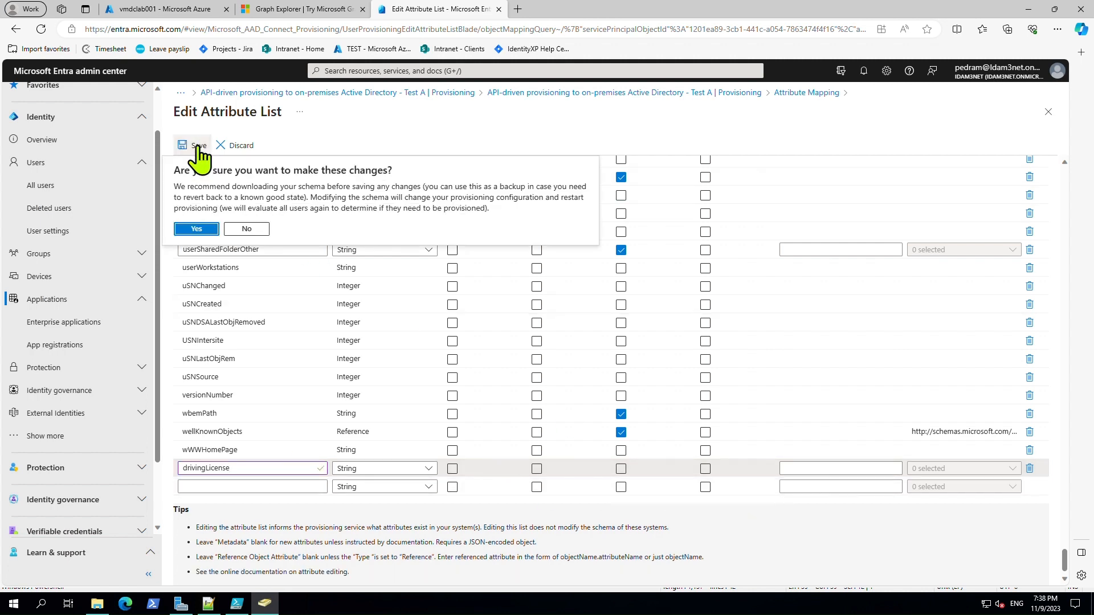
pyautogui.click(199, 228)
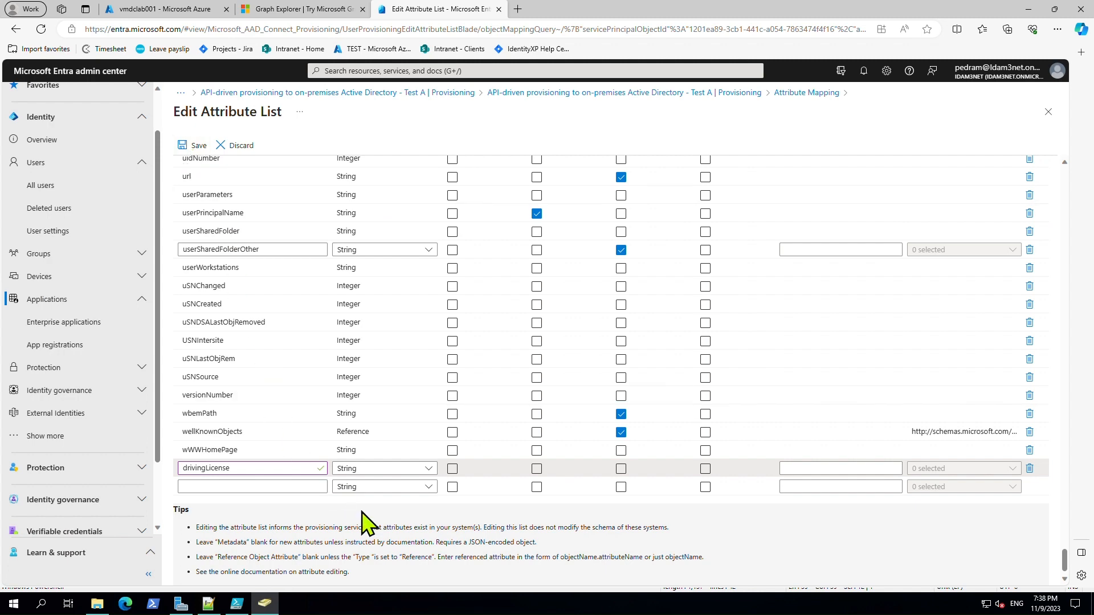
pyautogui.scroll(5, 405, 507)
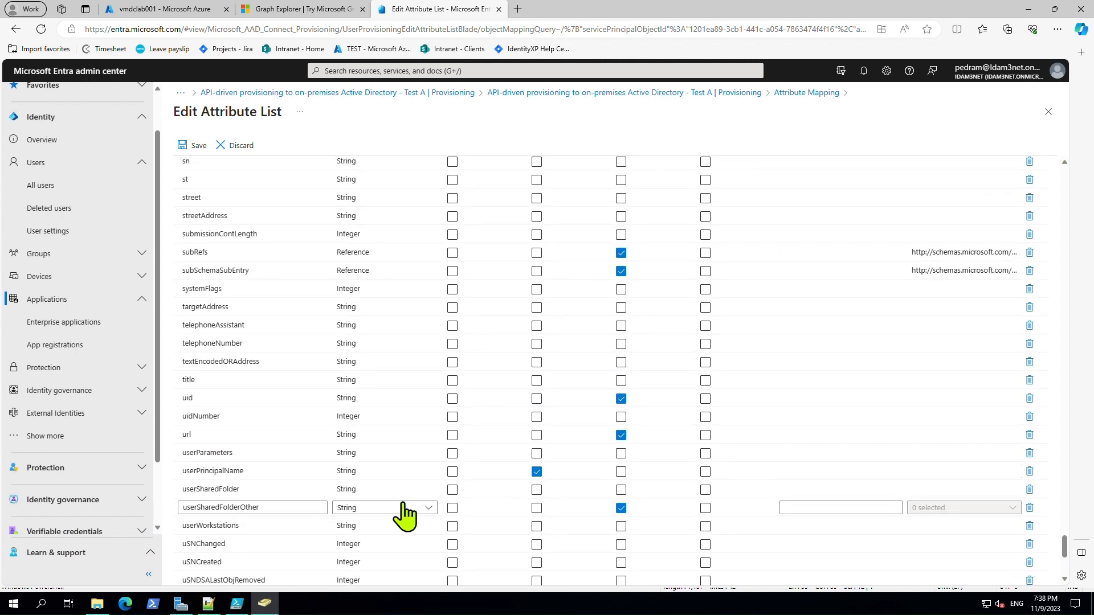
pyautogui.scroll(7, 405, 513)
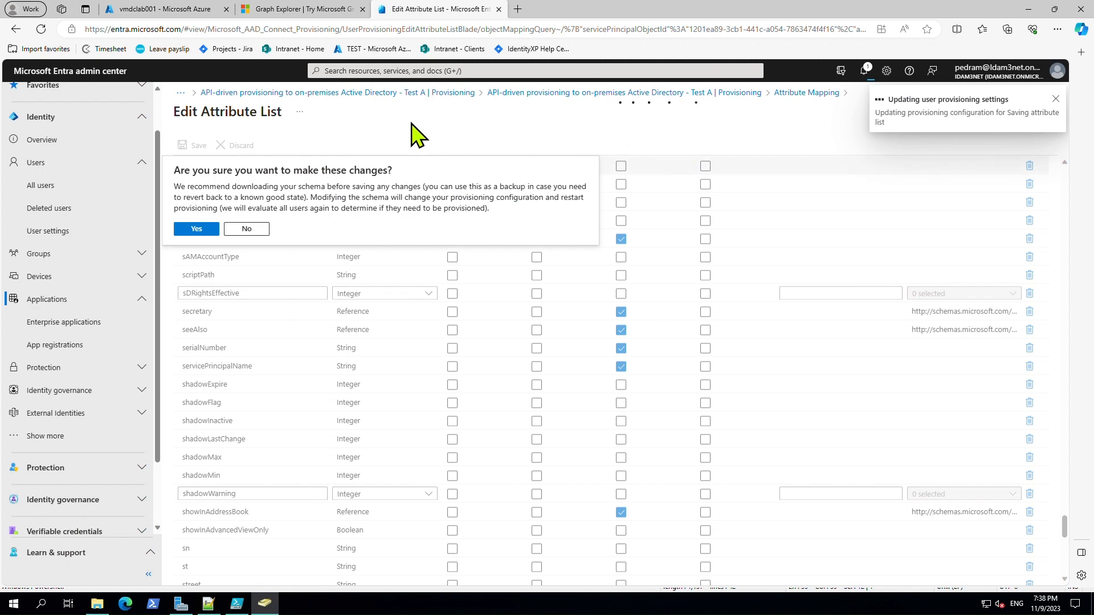
pyautogui.click(196, 228)
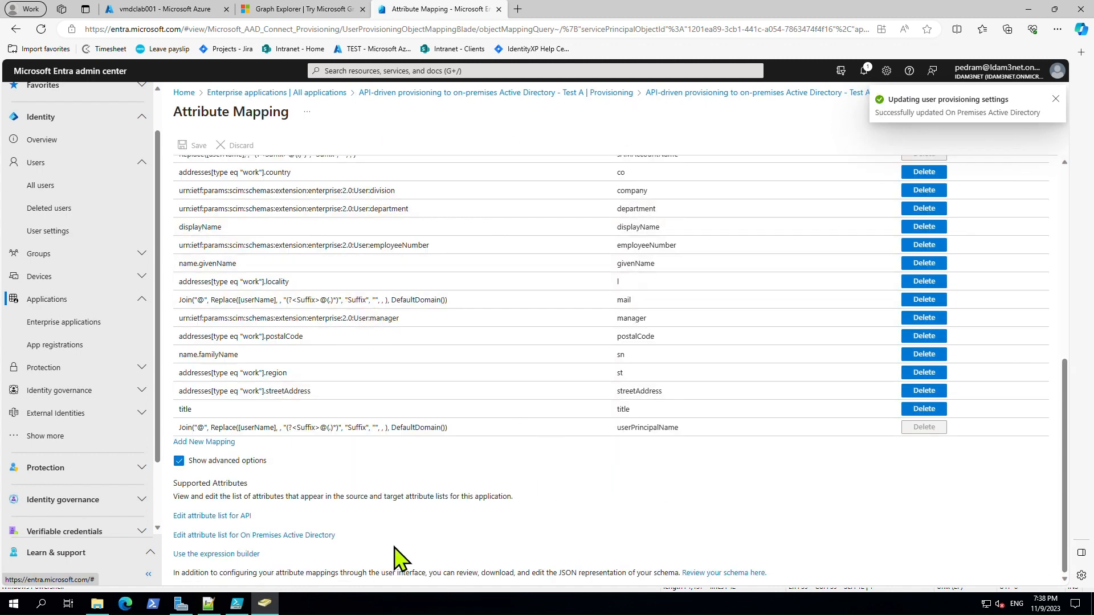
# - Open the attribute list for API for editing and widen the Name column to show the full enterprise extension attribute names
pyautogui.click(238, 516)
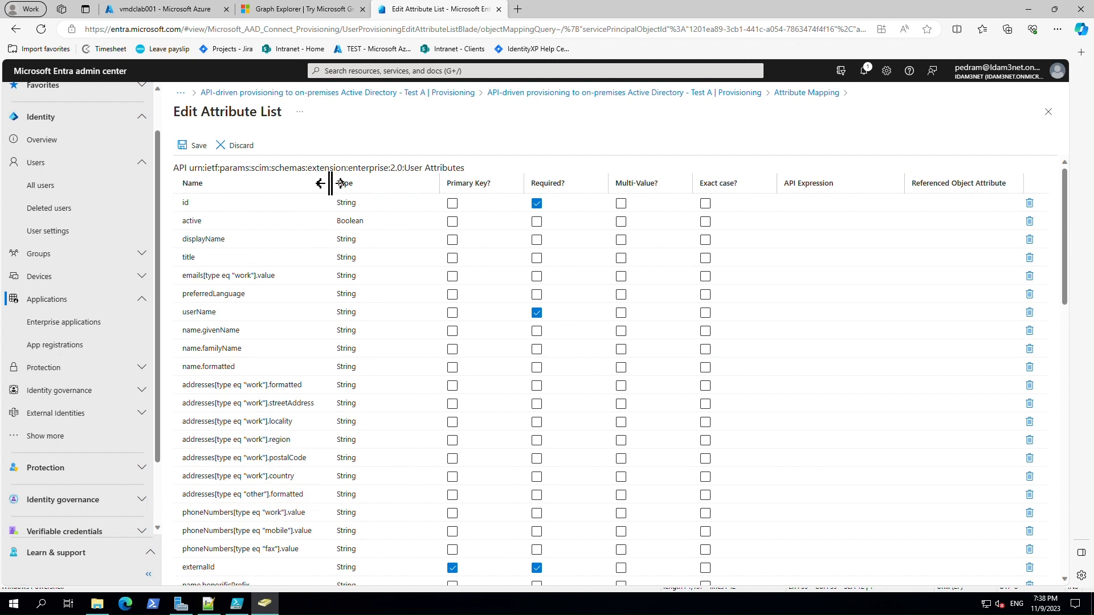
pyautogui.moveTo(329, 181); pyautogui.dragTo(393, 186)
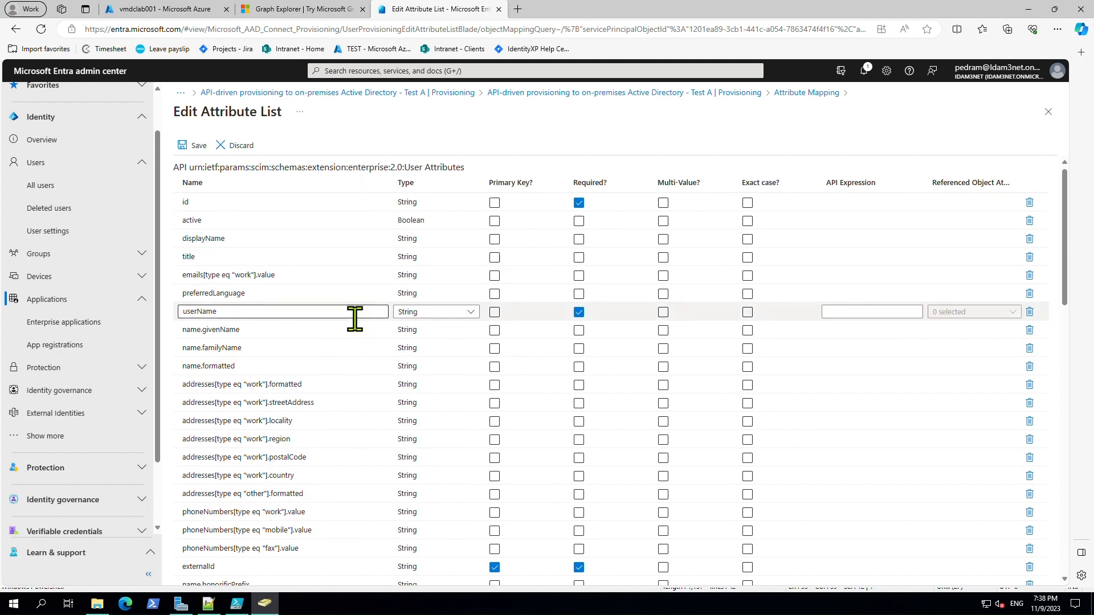
pyautogui.scroll(-10, 354, 317)
pyautogui.scroll(-6, 355, 331)
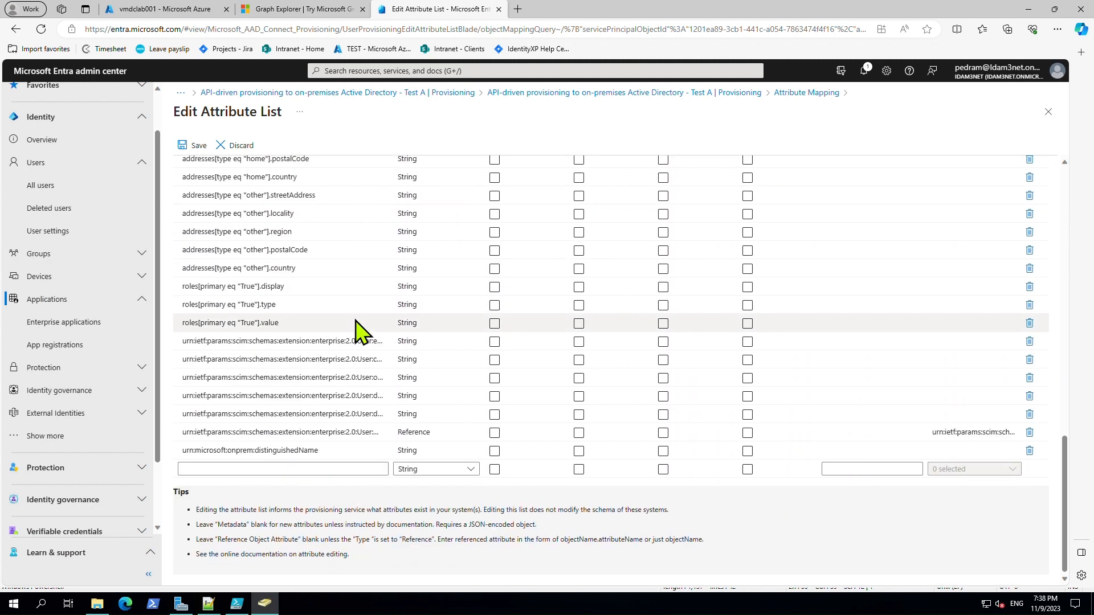
pyautogui.scroll(15, 385, 311)
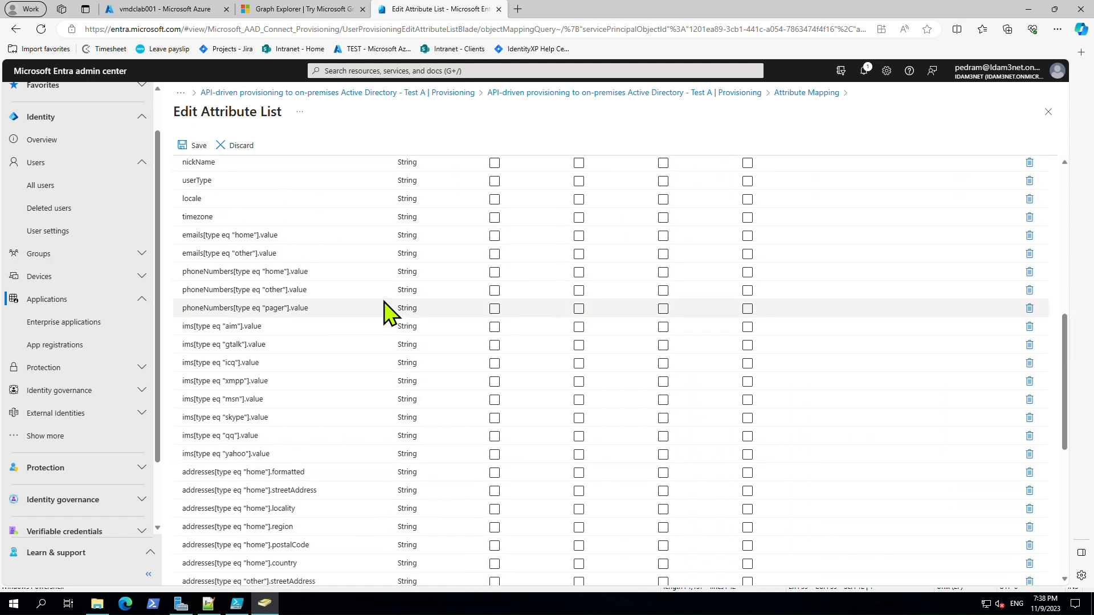
pyautogui.moveTo(389, 186); pyautogui.dragTo(523, 183)
pyautogui.scroll(-6, 428, 347)
pyautogui.scroll(-9, 428, 351)
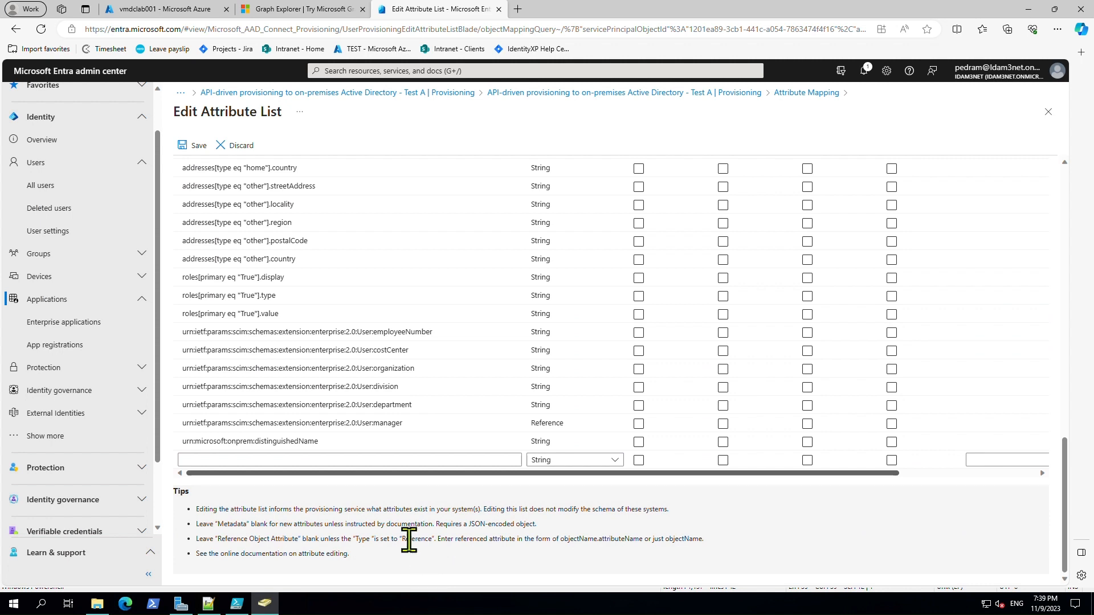
pyautogui.scroll(10, 405, 435)
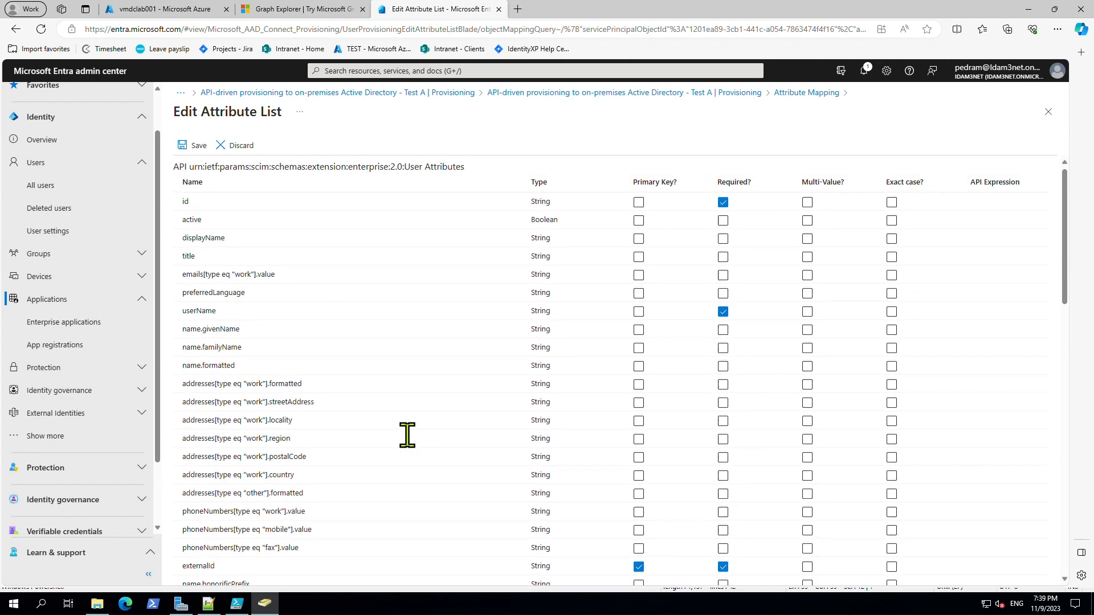
pyautogui.scroll(-10, 405, 435)
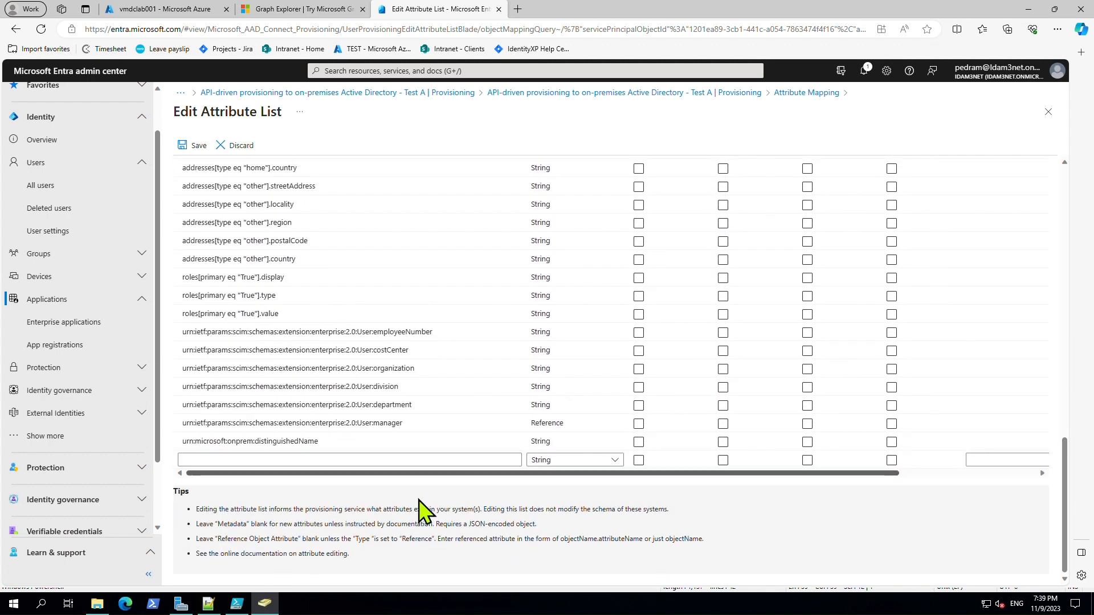
# - In Notepad++, copy the schema name urn:ietf:params:scim:schemas:extension:IdentityXP:1.0:User from AttributeMapping.psd1
pyautogui.click(209, 605)
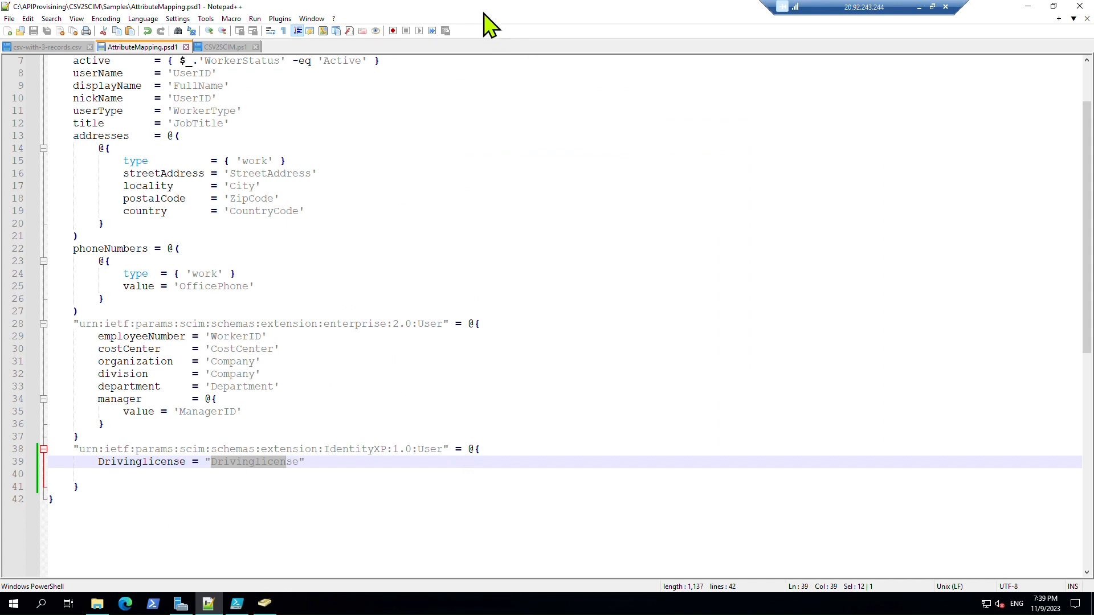
pyautogui.click(80, 449)
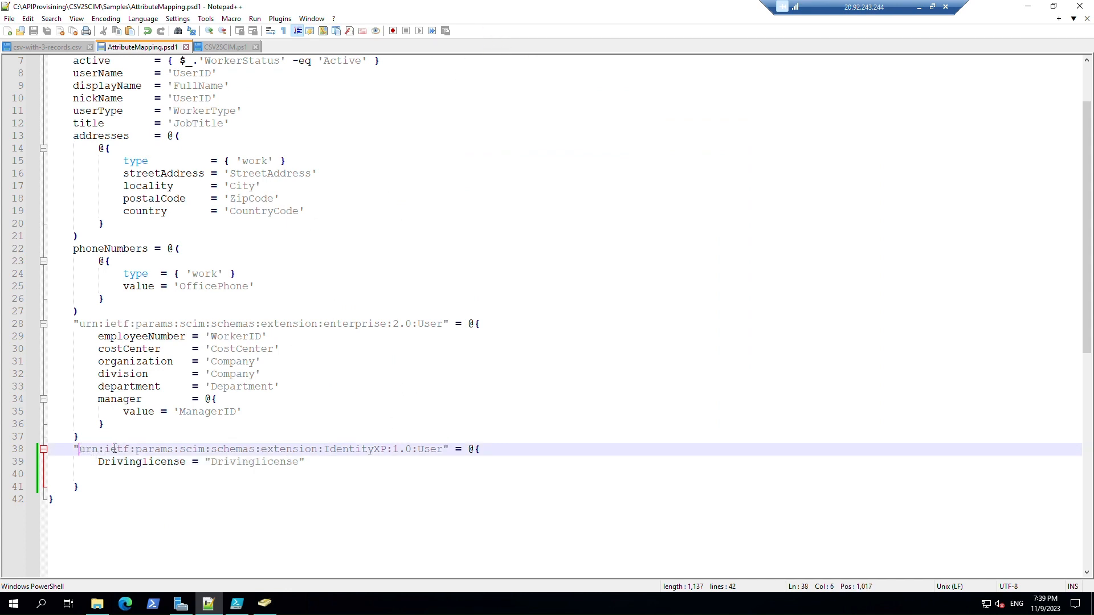
pyautogui.moveTo(114, 449); pyautogui.dragTo(440, 450)
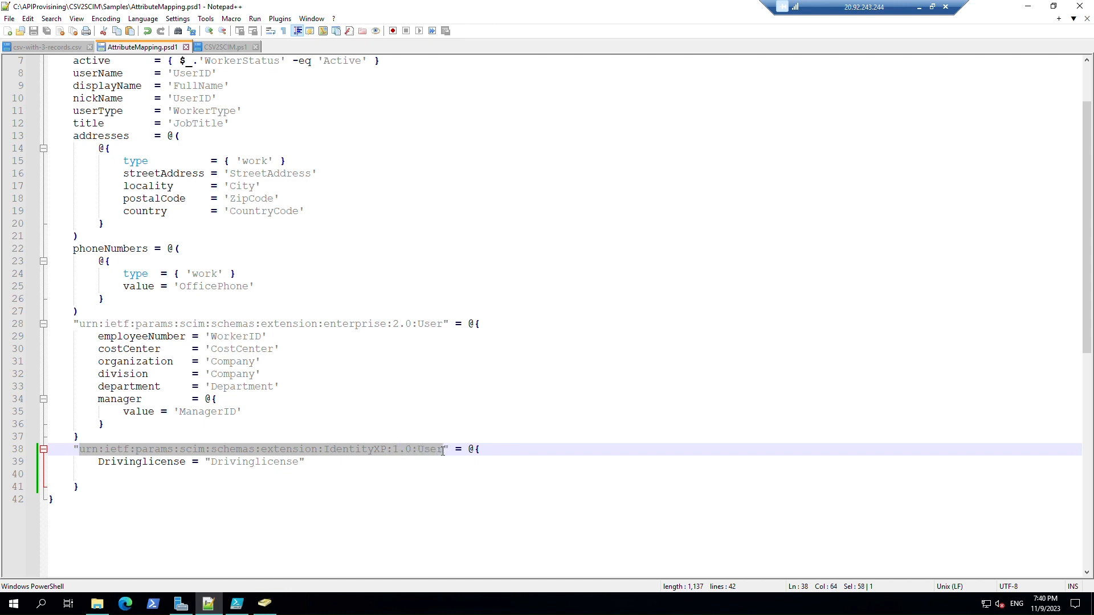
pyautogui.rightClick(425, 450)
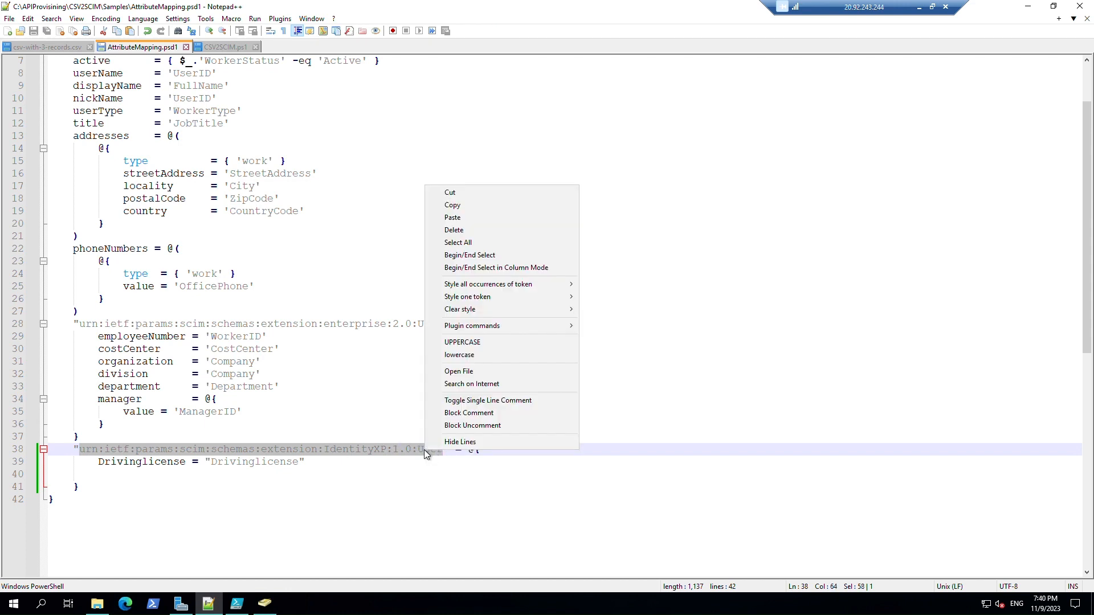
pyautogui.click(461, 205)
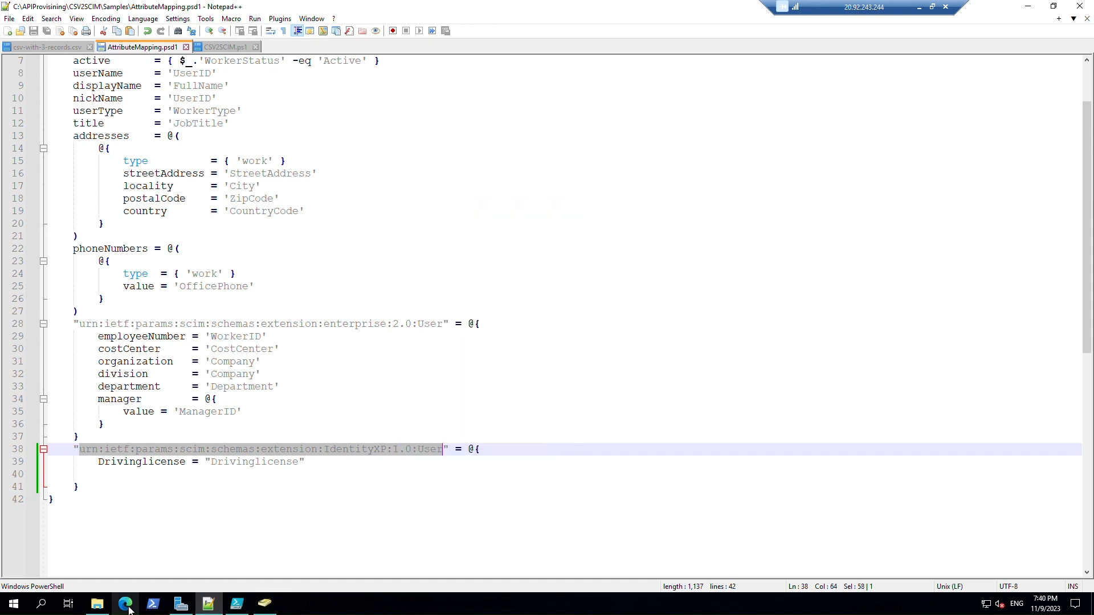
# - In the browser, add String attribute urn:ietf:params:scim:schemas:extension:IdentityXP:1.0:User:drivinglicense to the API attribute list, then save and accept the schema changes
pyautogui.hotkey('alt', 'Tab')
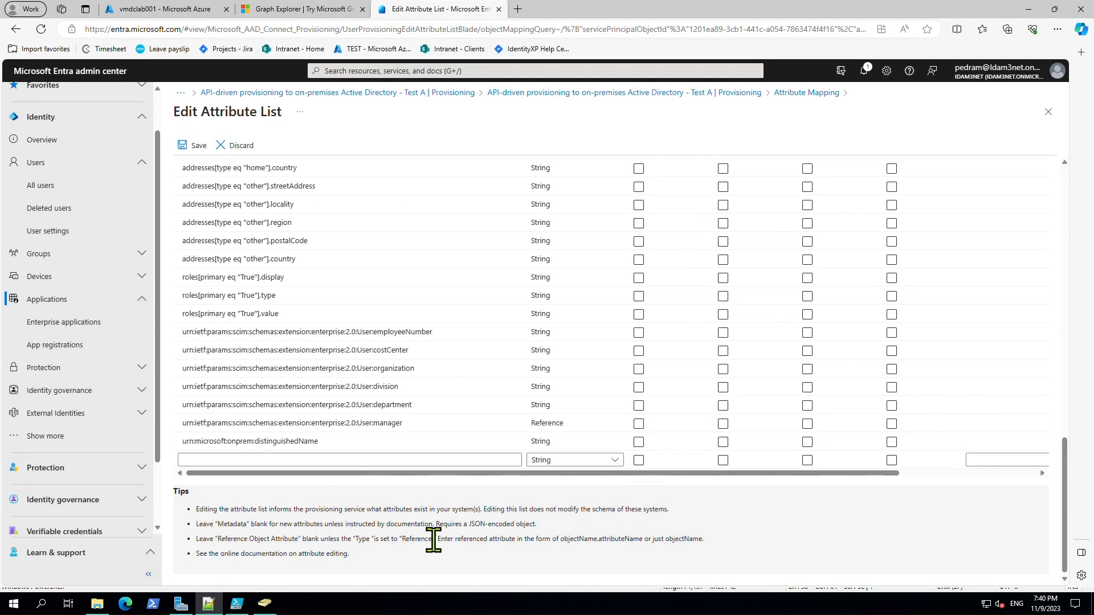
pyautogui.click(281, 459)
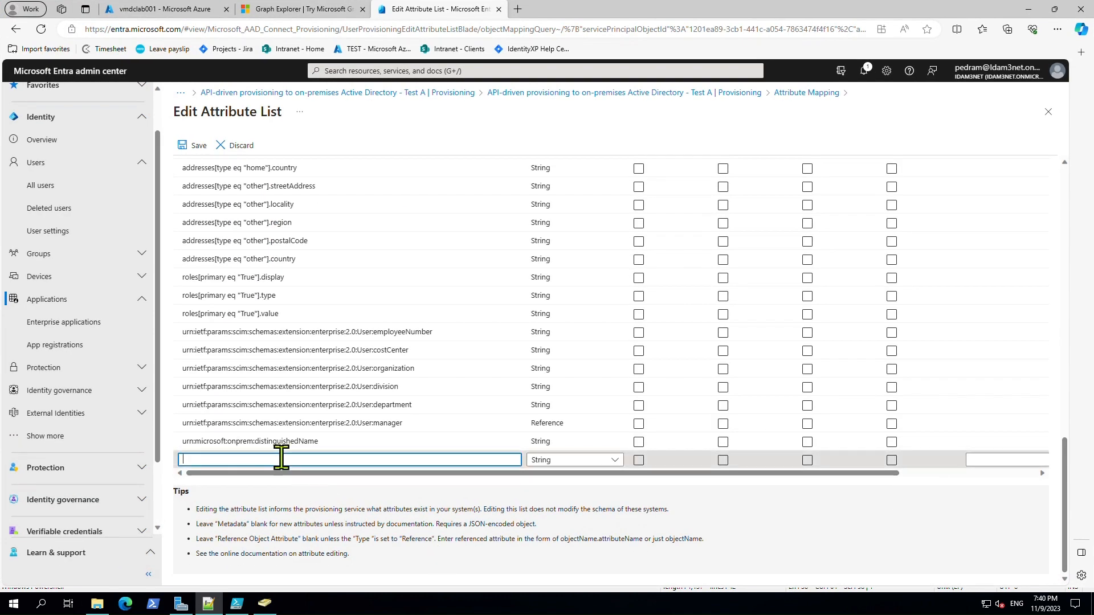
pyautogui.hotkey('ctrl', 'v')
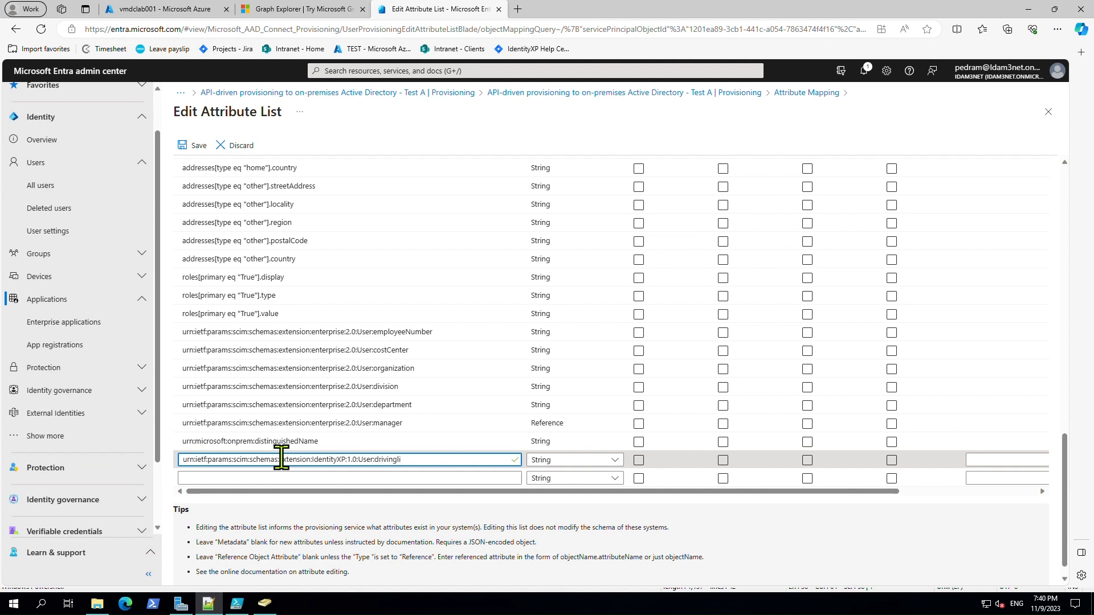
pyautogui.write('se')
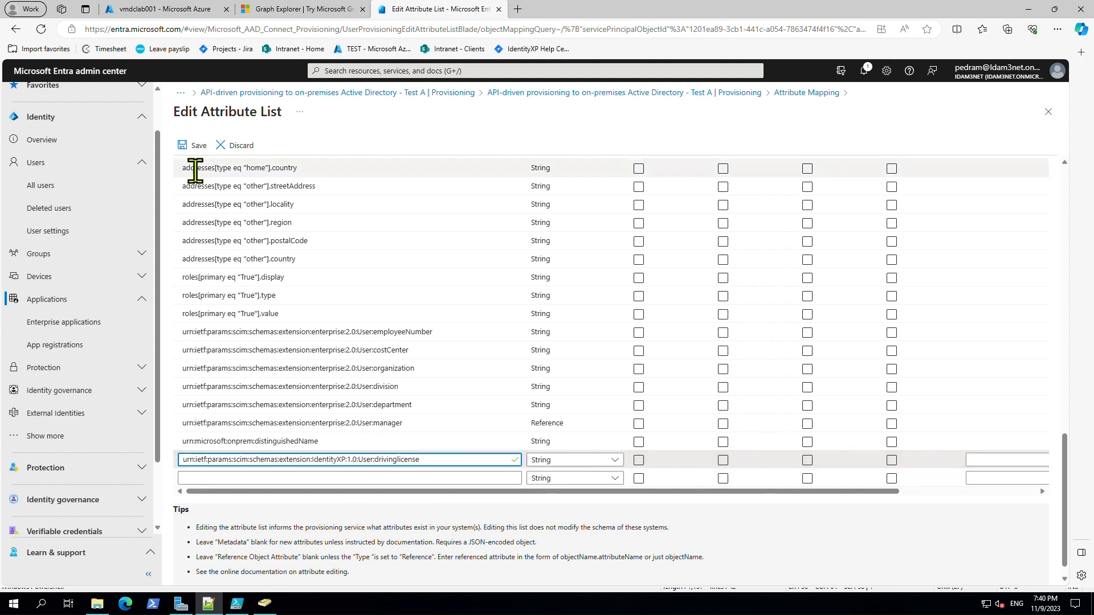
pyautogui.click(192, 147)
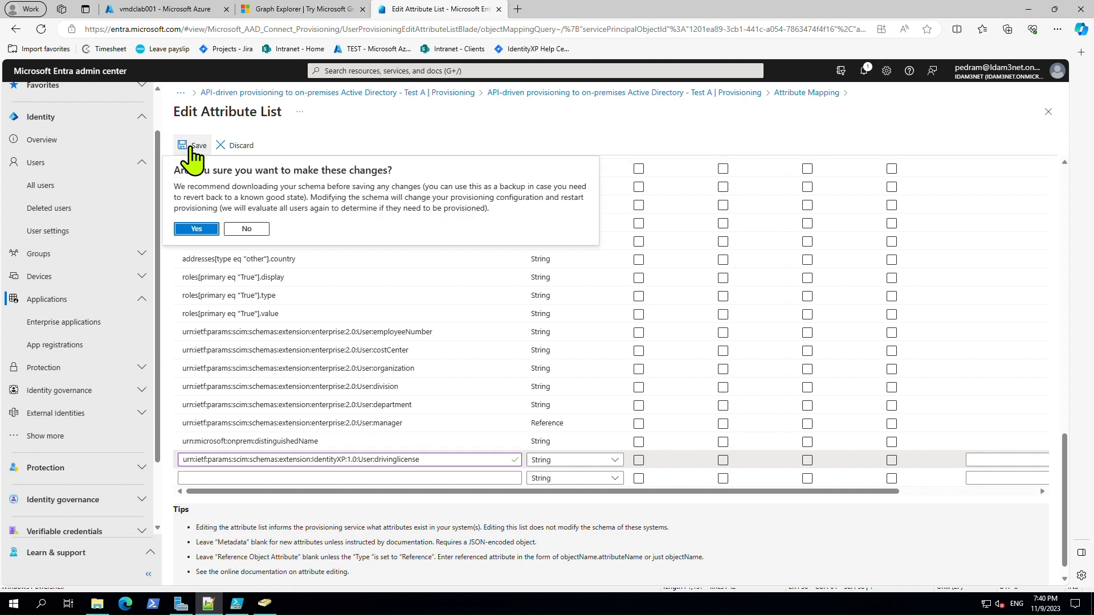
pyautogui.click(196, 229)
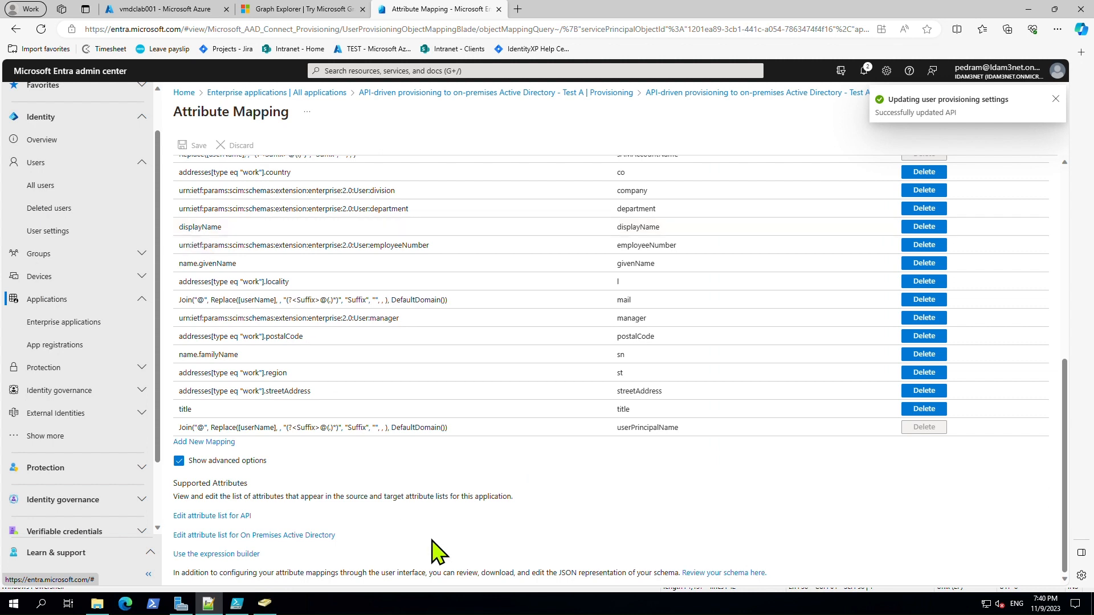
pyautogui.click(225, 444)
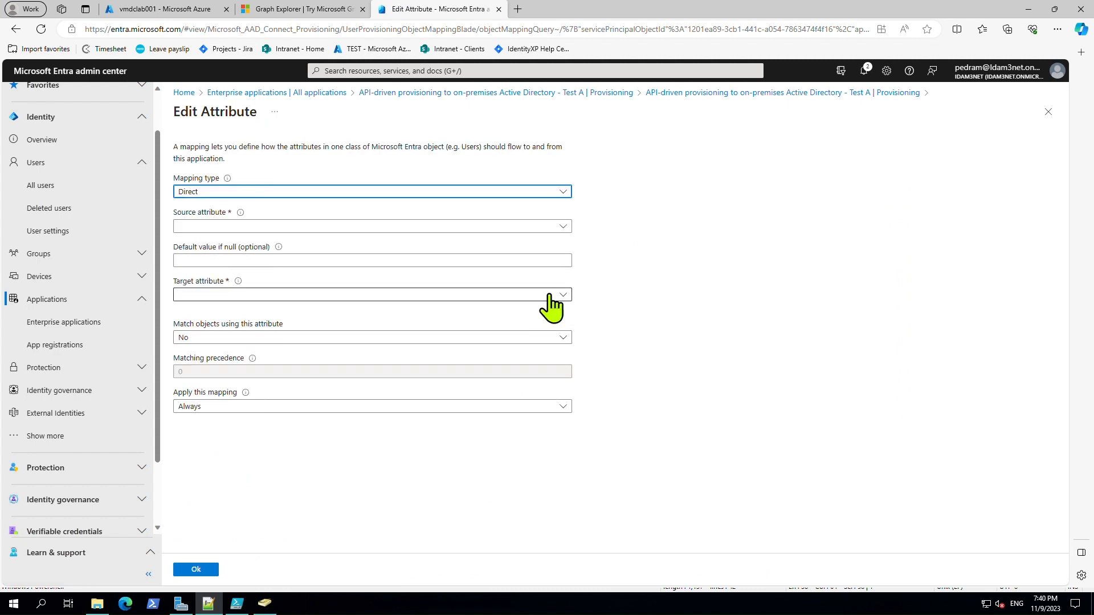
pyautogui.click(563, 226)
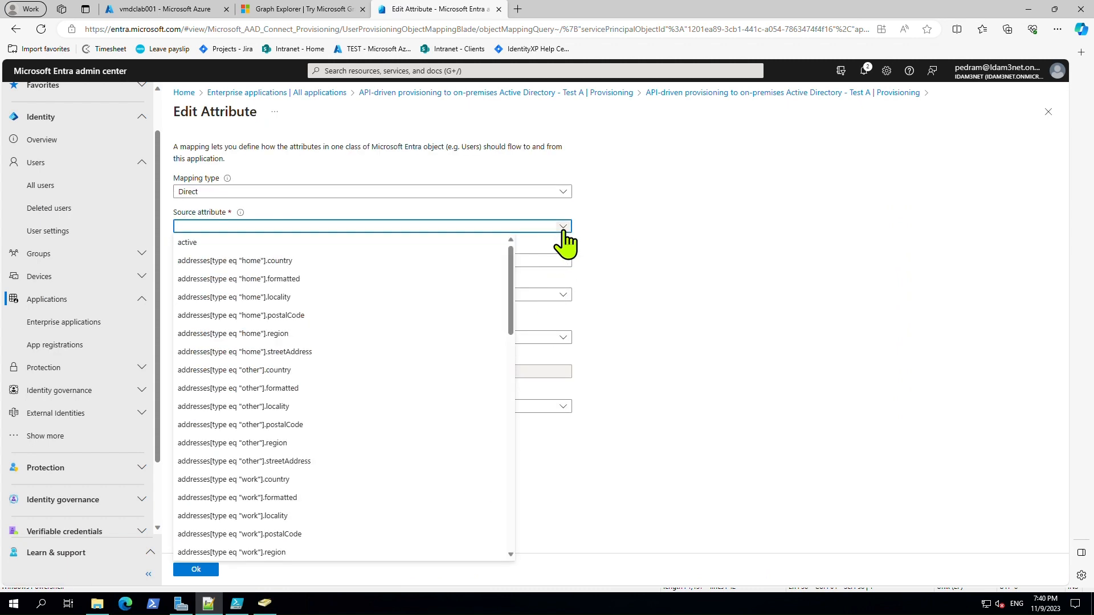
pyautogui.scroll(-5, 488, 336)
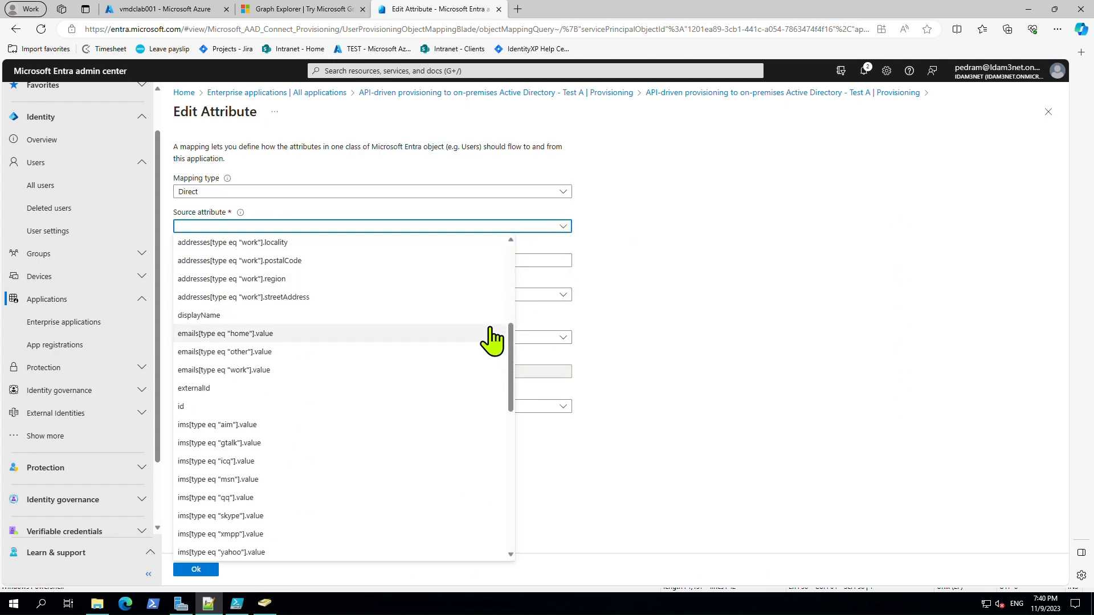
pyautogui.scroll(-6, 489, 336)
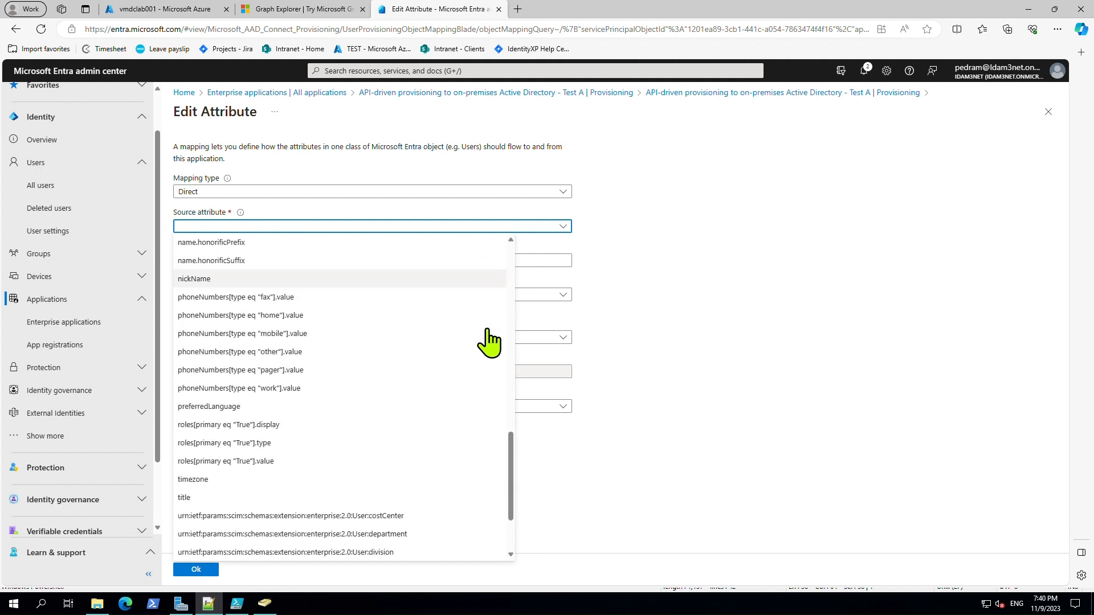
pyautogui.scroll(-2, 488, 337)
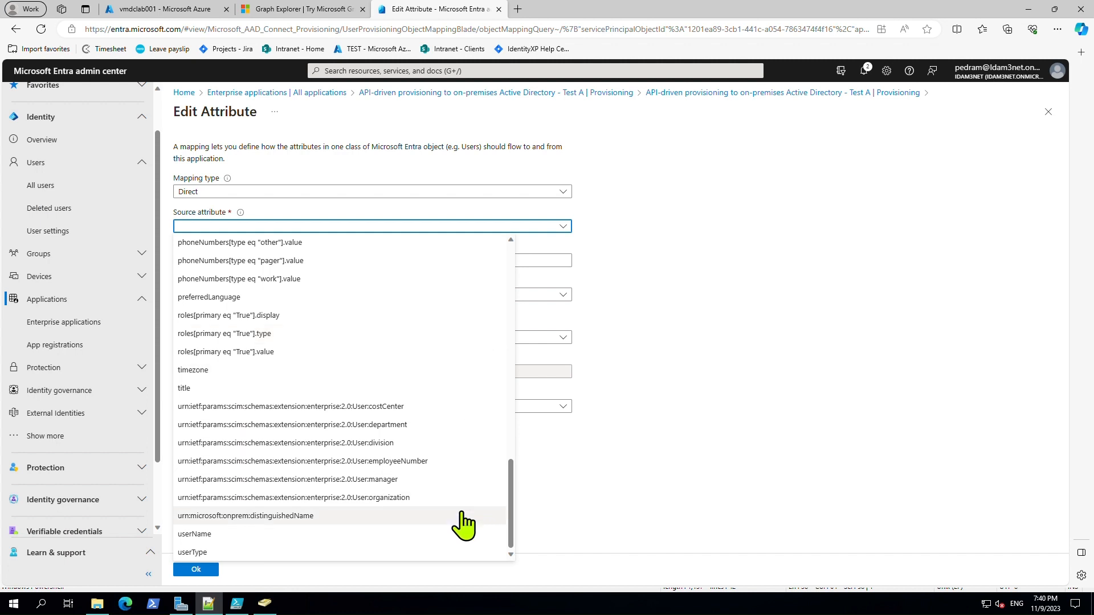
pyautogui.scroll(15, 465, 525)
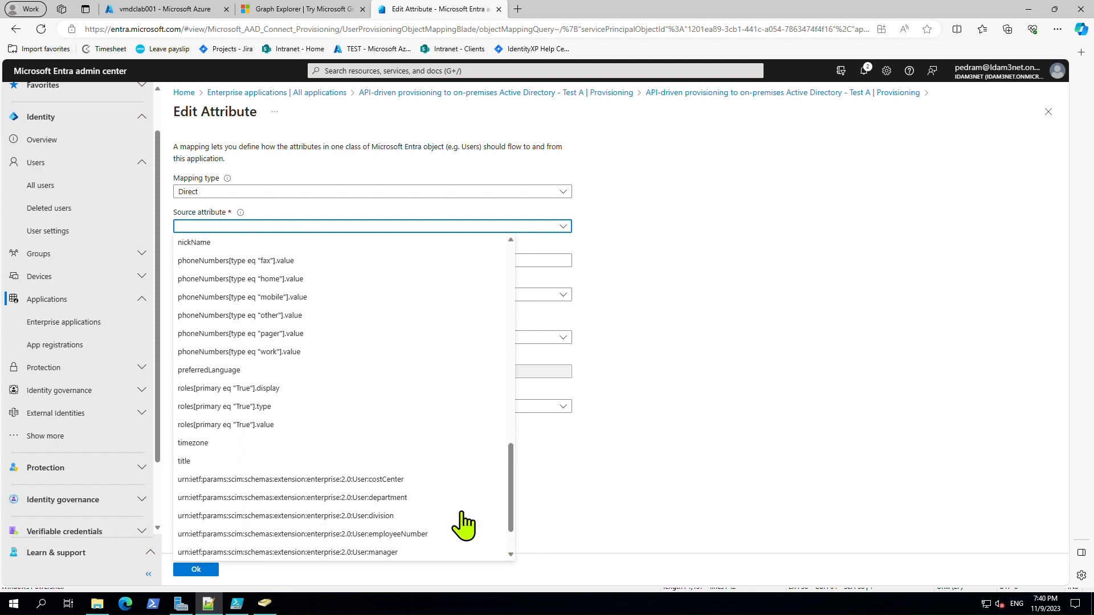
pyautogui.click(747, 373)
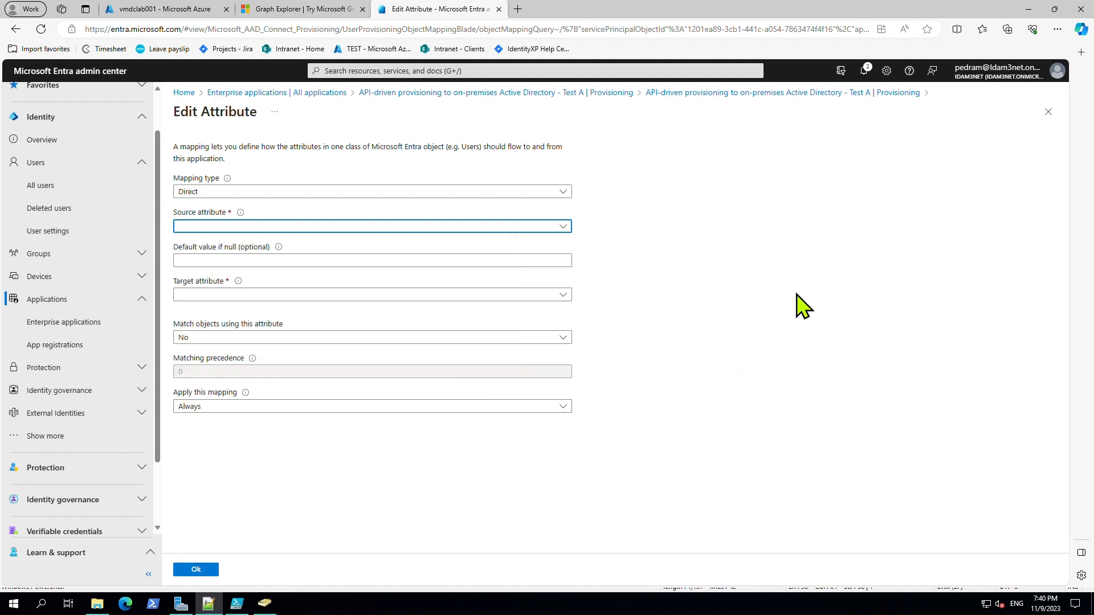
pyautogui.click(1048, 113)
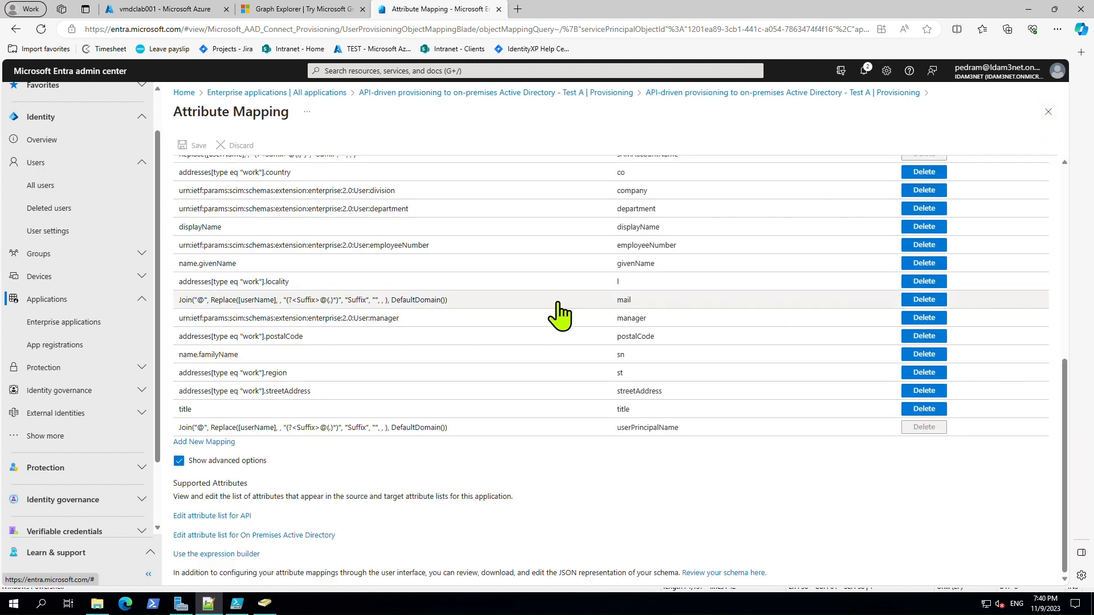
# - Leave the attribute mapping and restart provisioning from the app's provisioning overview, confirming the restart
pyautogui.click(1048, 113)
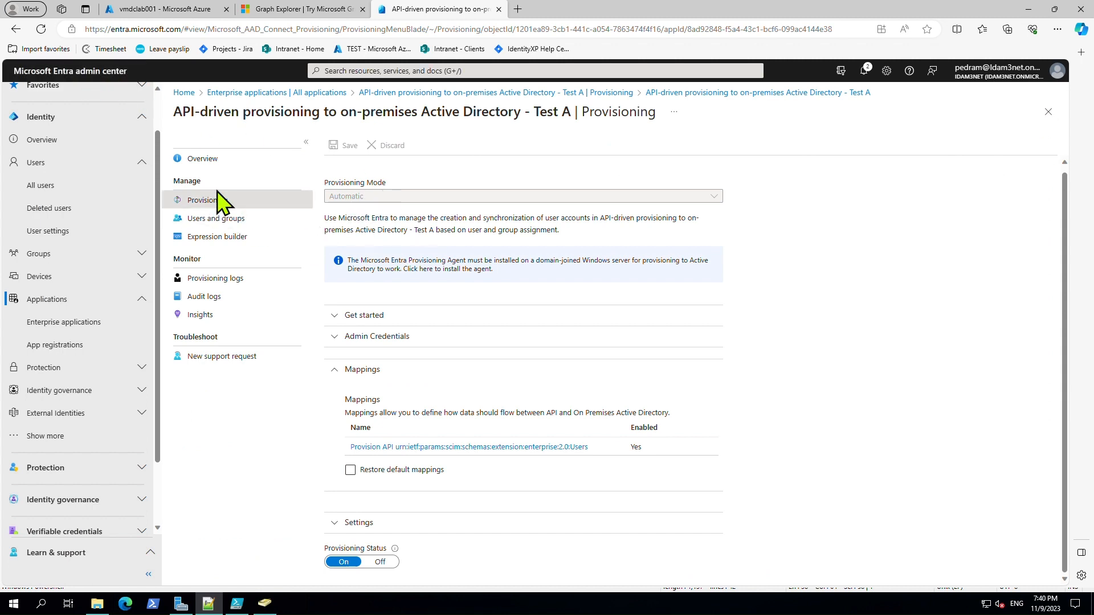
pyautogui.click(204, 159)
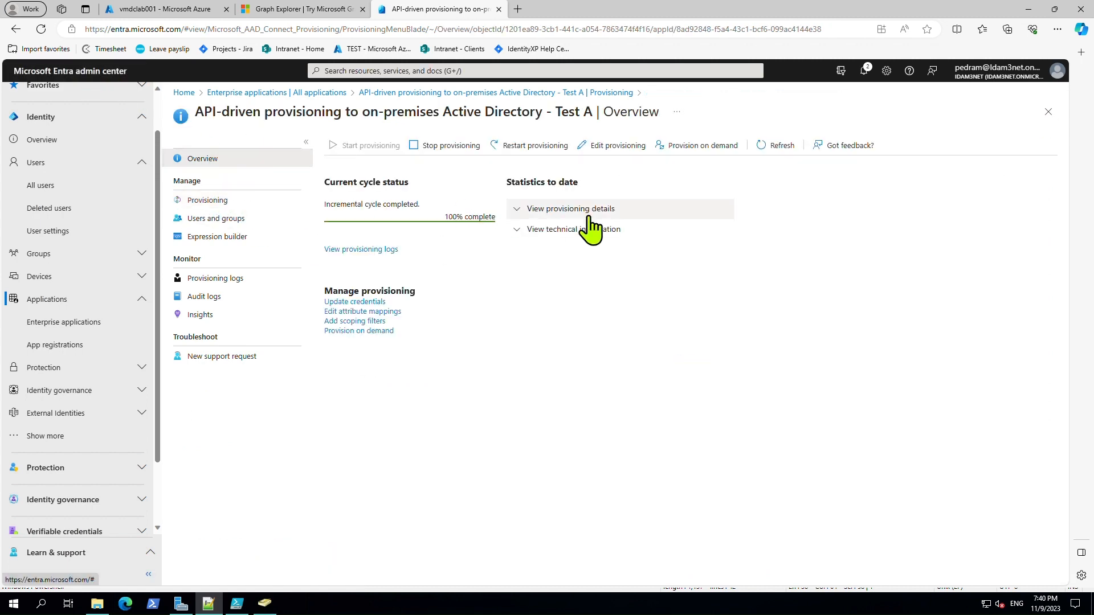
pyautogui.click(532, 146)
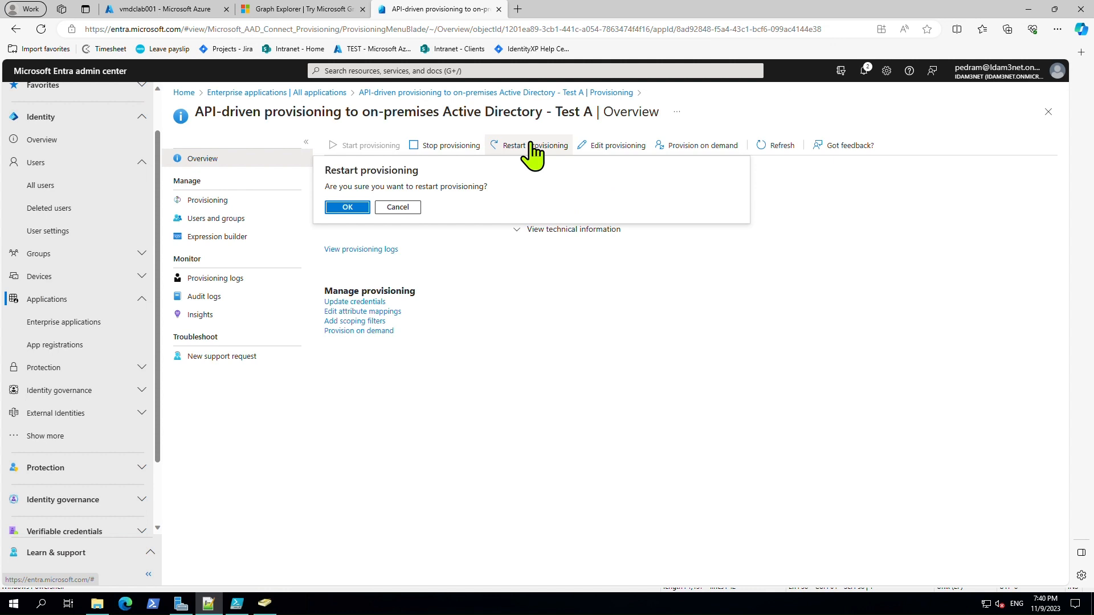
pyautogui.click(347, 206)
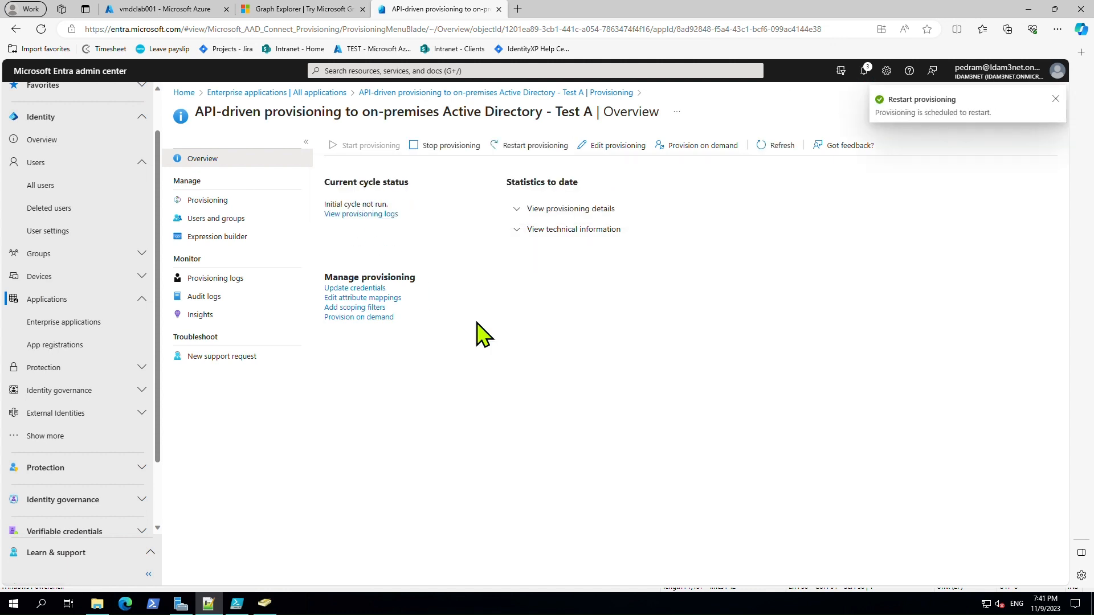
# - Reopen the attribute mappings of Provision API urn:ietf:params:scim:schemas:extension:enterprise:2.0:Users from the app's provisioning settings
pyautogui.click(216, 203)
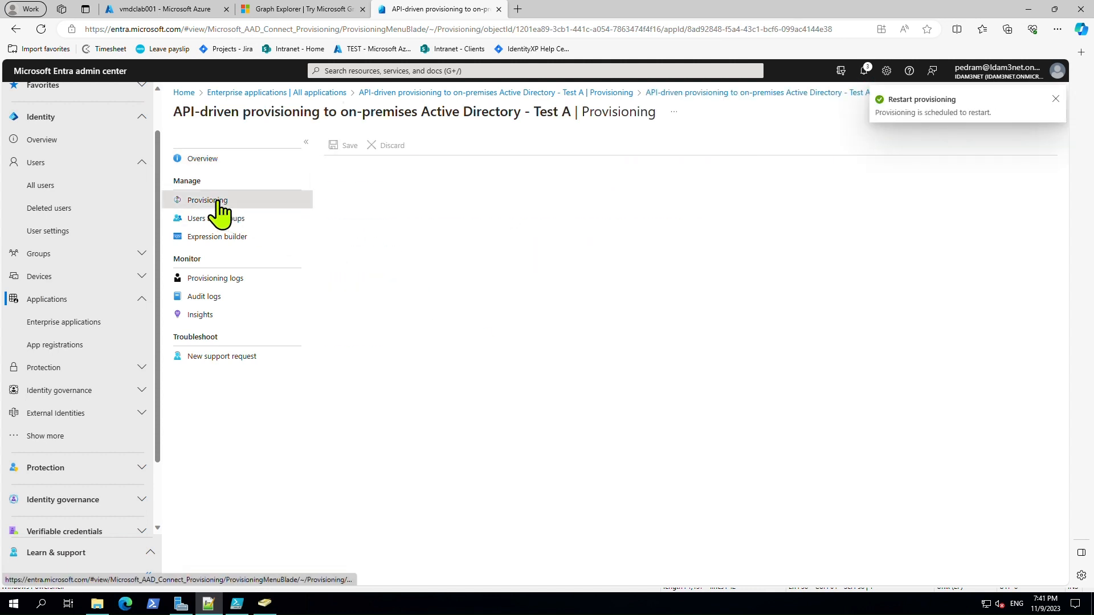
pyautogui.click(366, 375)
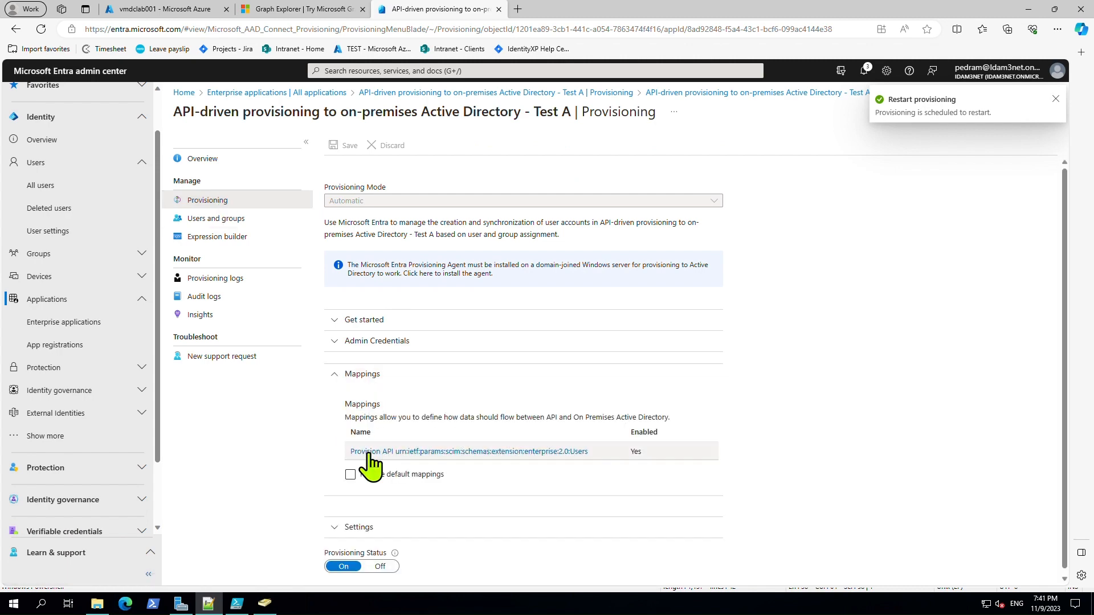
pyautogui.click(388, 452)
pyautogui.scroll(-3, 430, 454)
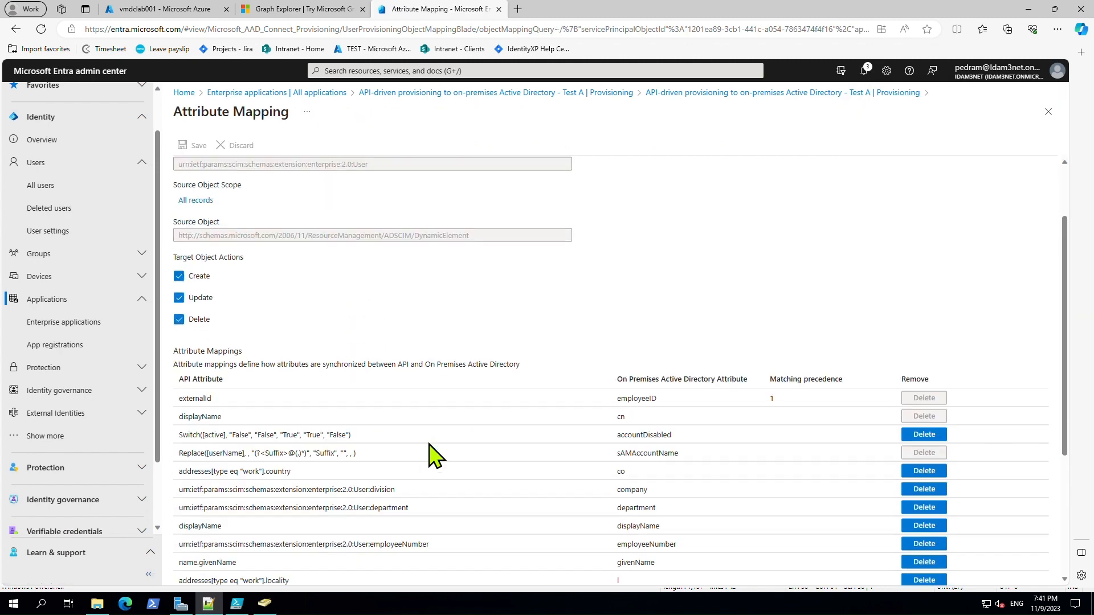
pyautogui.scroll(-3, 430, 454)
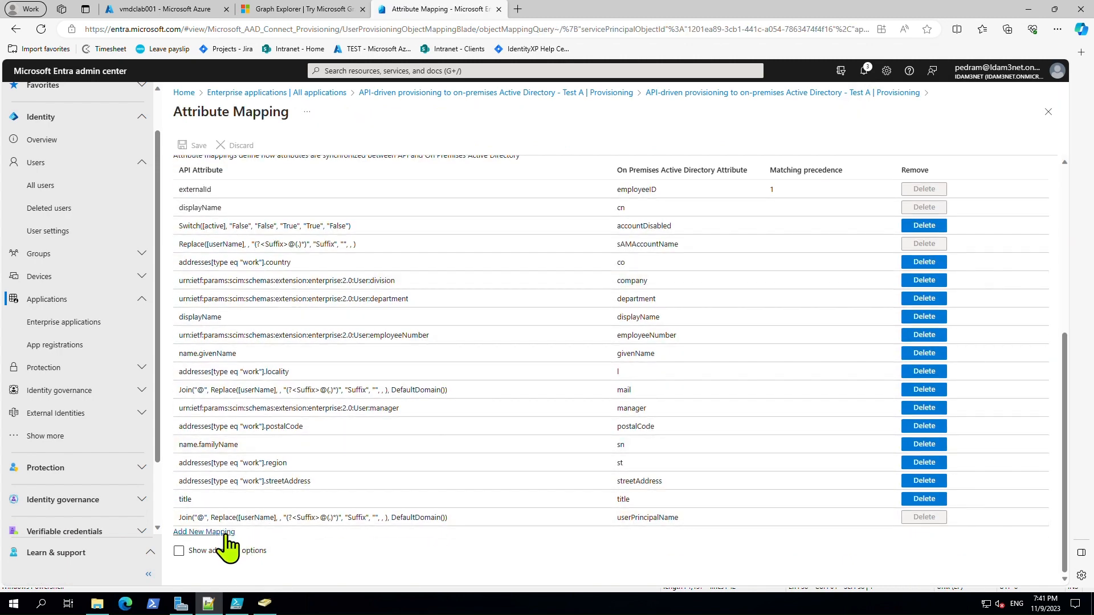
# - Add a new direct mapping with urn:ietf:params:scim:schemas:extension:IdentityXP:1.0:User:drivinglicense as its source attribute
pyautogui.click(227, 536)
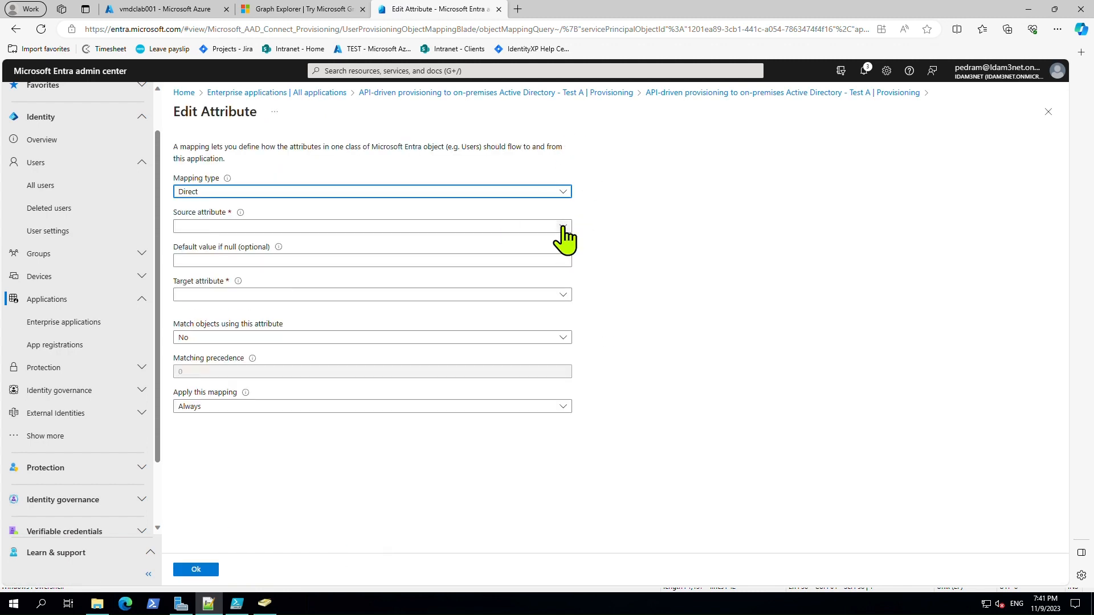
pyautogui.click(564, 227)
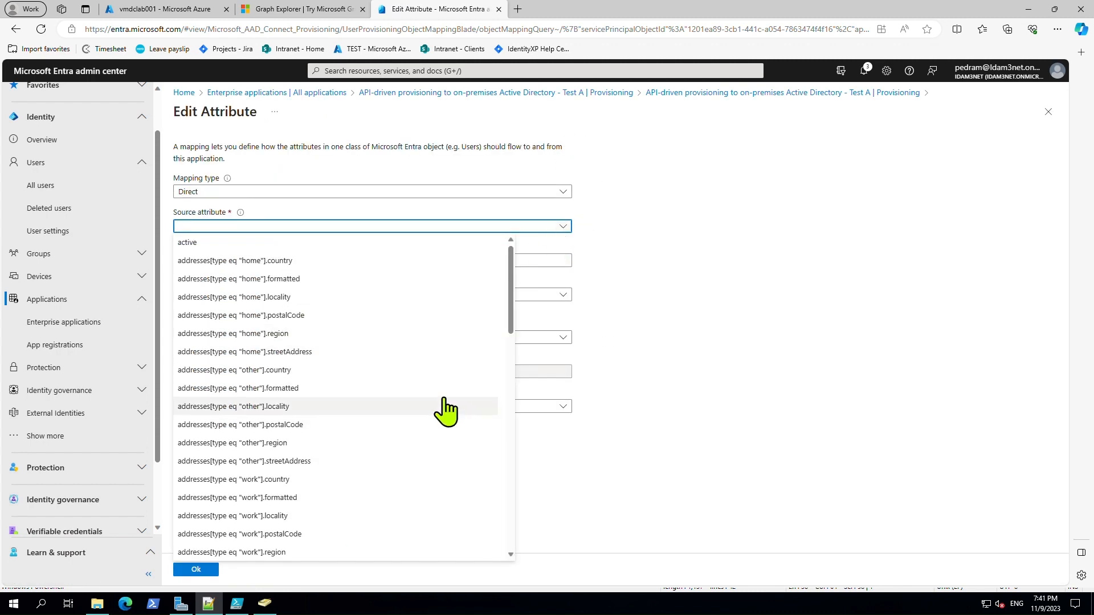
pyautogui.scroll(-10, 446, 411)
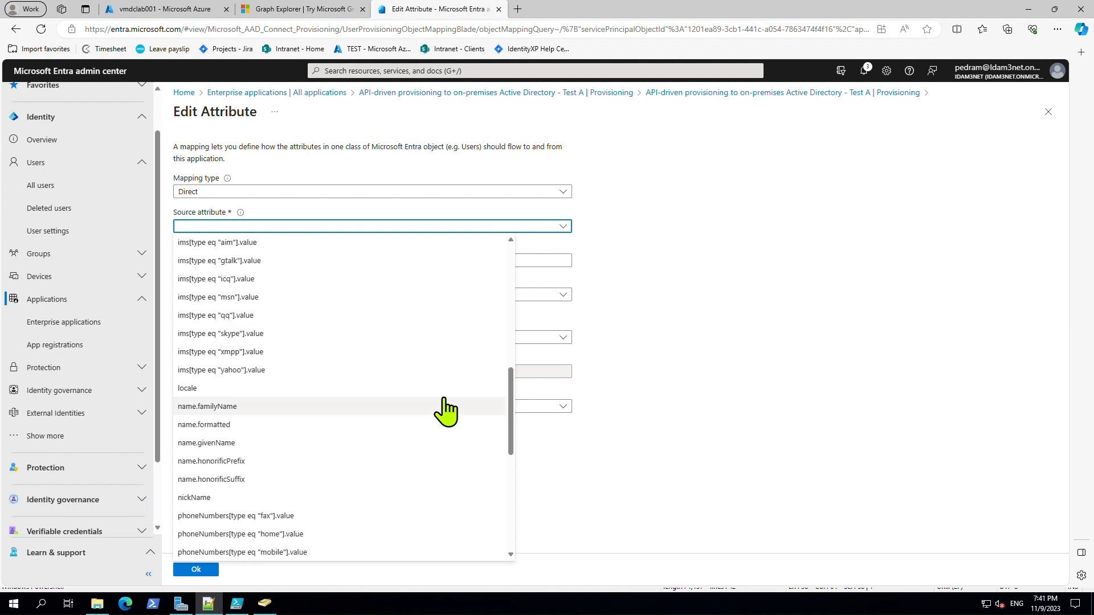
pyautogui.scroll(-2, 446, 410)
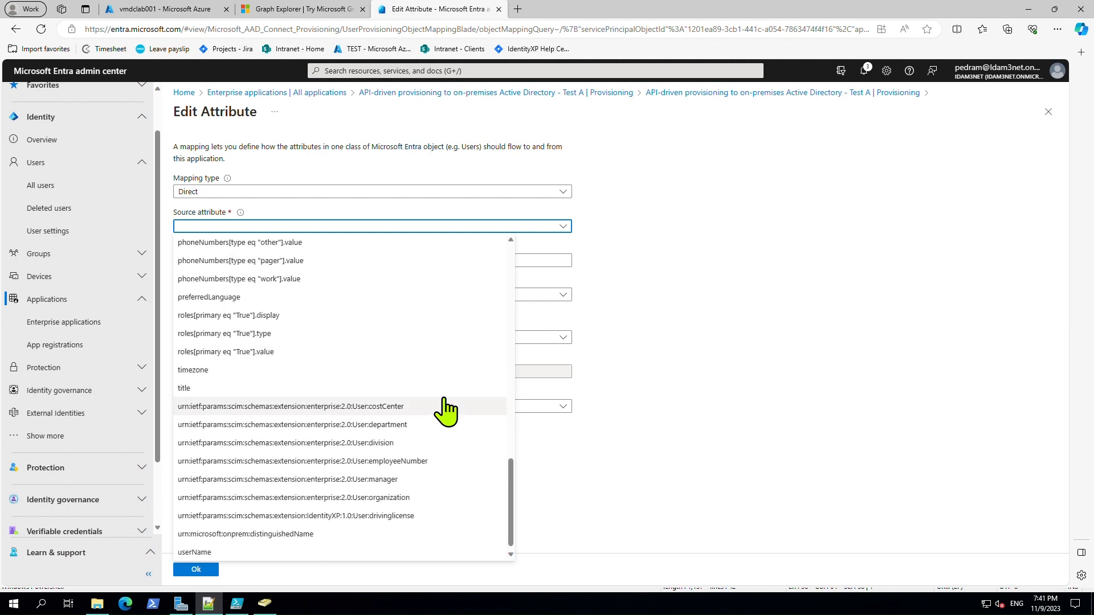
pyautogui.click(423, 517)
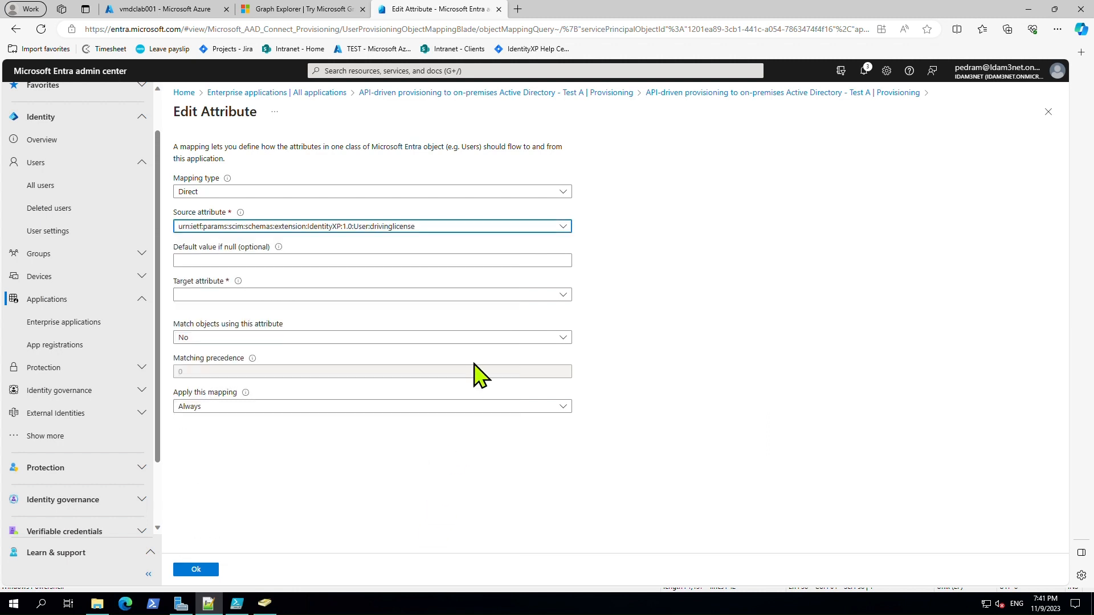
# - Look through the available on-premises Active Directory target attributes for the new drivinglicense mapping
pyautogui.click(563, 294)
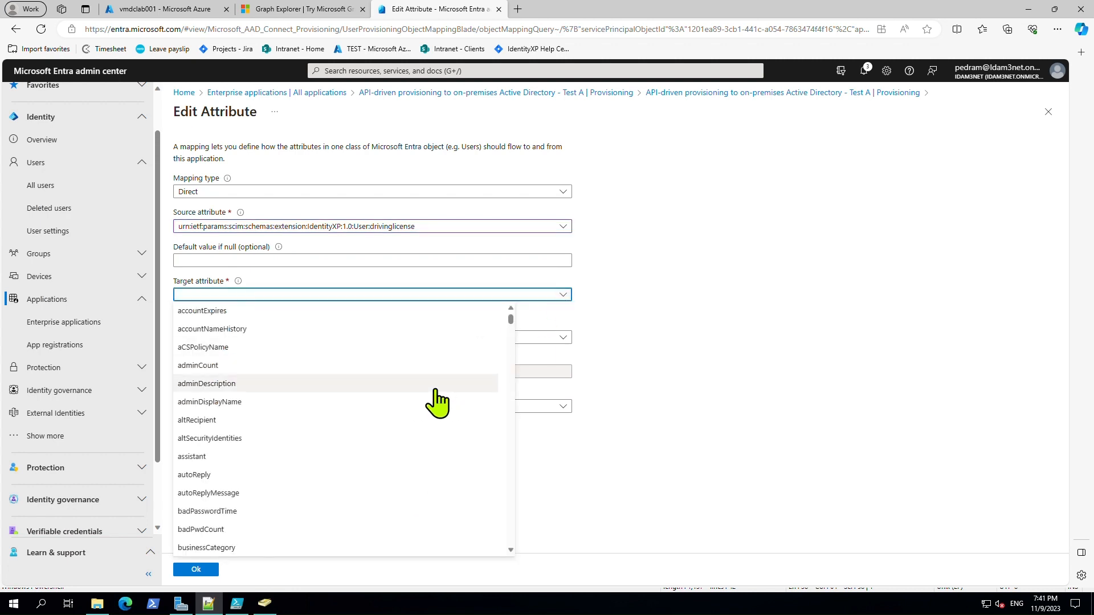
pyautogui.scroll(-13, 434, 493)
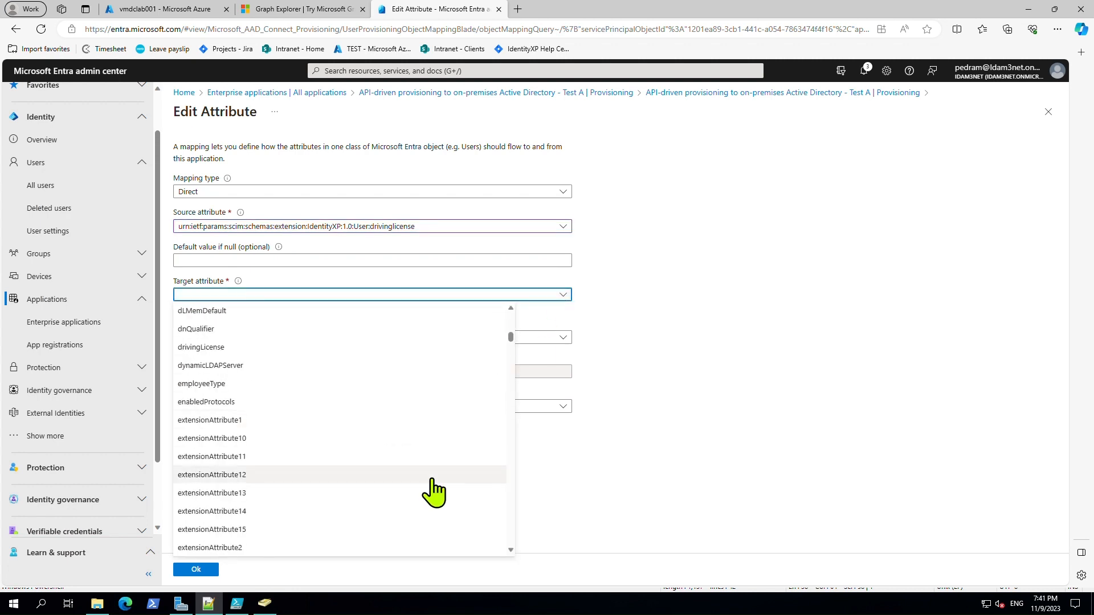
pyautogui.scroll(-2, 433, 493)
pyautogui.scroll(8, 433, 492)
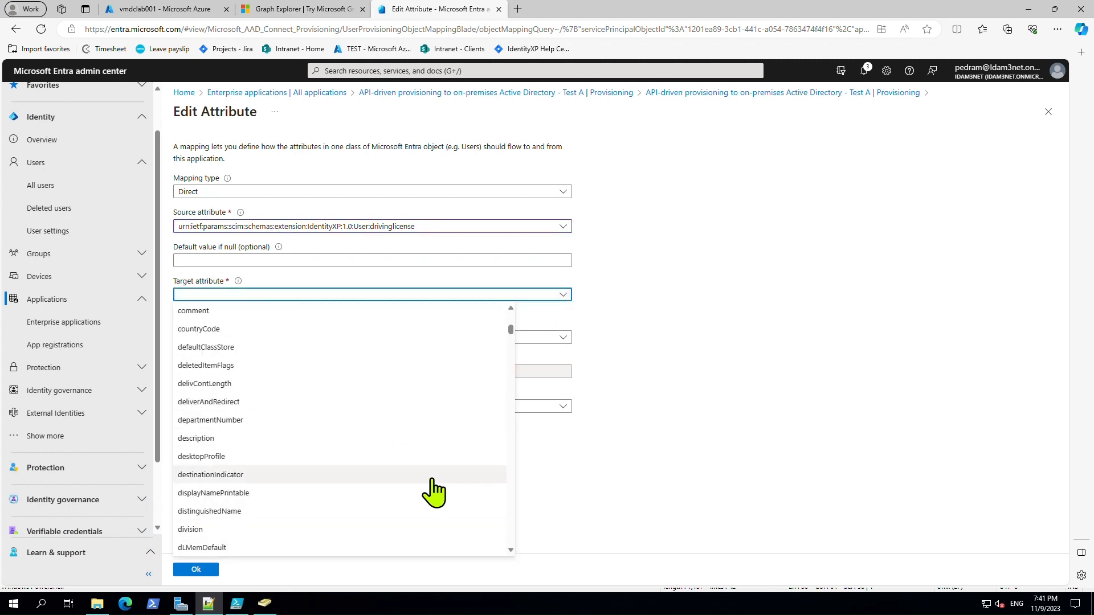
pyautogui.scroll(-20, 433, 493)
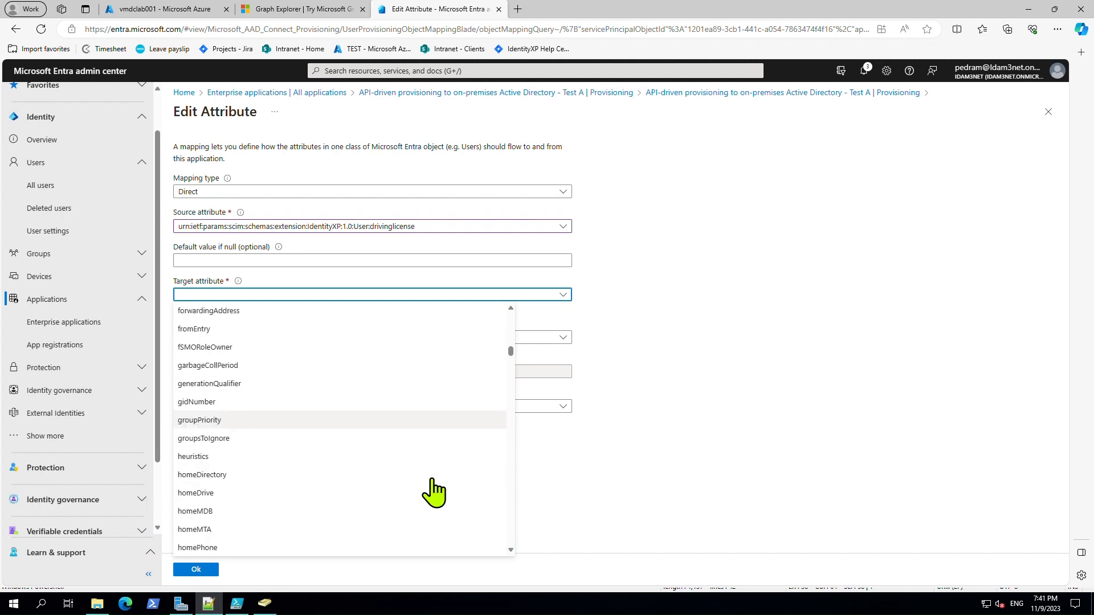
pyautogui.scroll(-15, 433, 493)
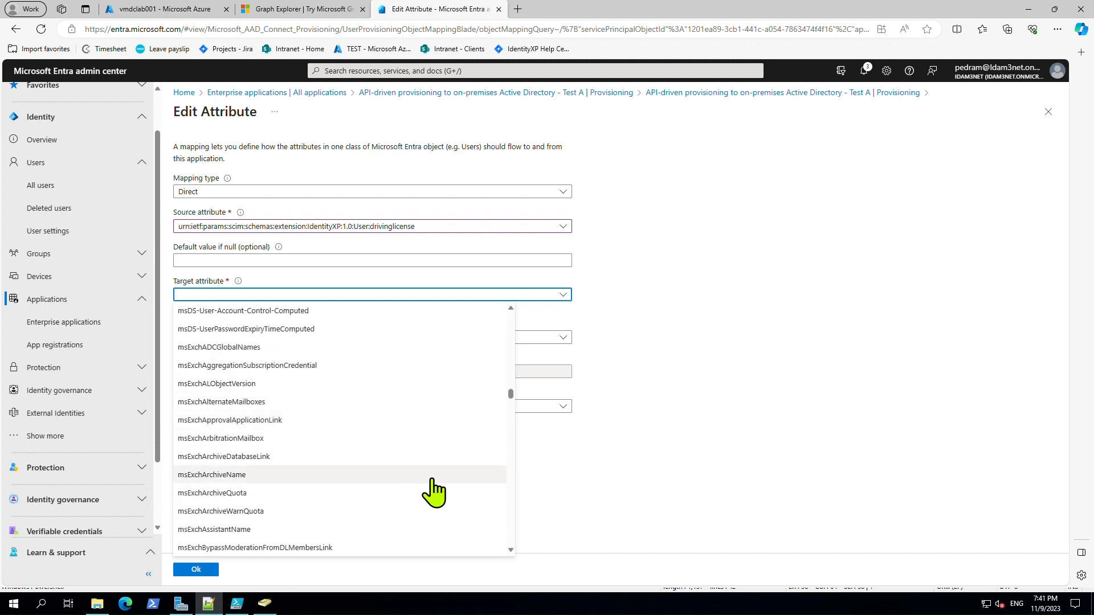
pyautogui.scroll(-20, 433, 493)
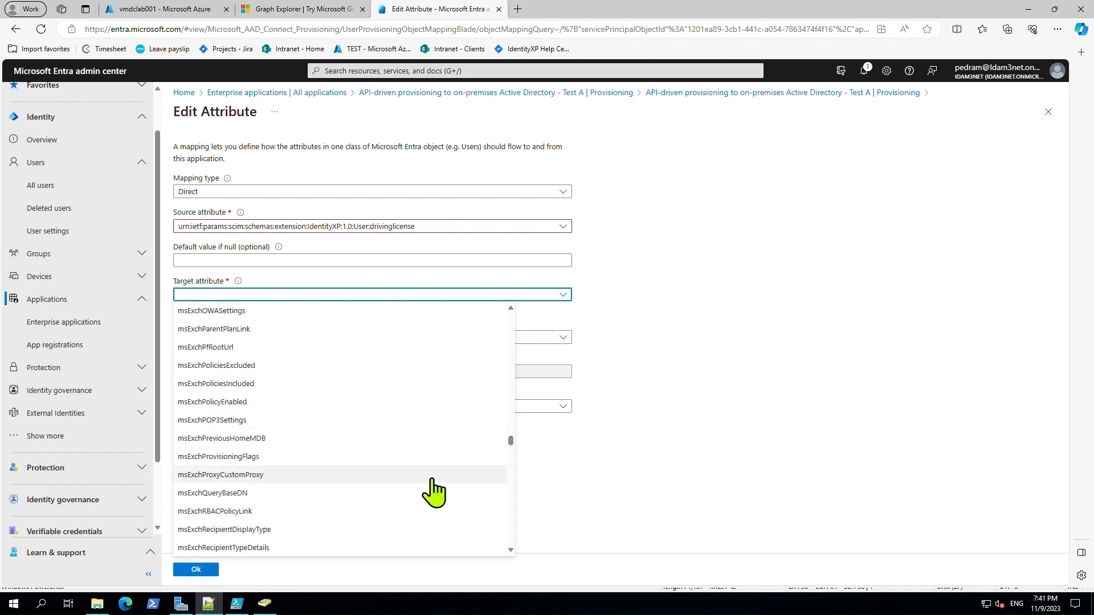
pyautogui.moveTo(505, 455); pyautogui.dragTo(498, 547)
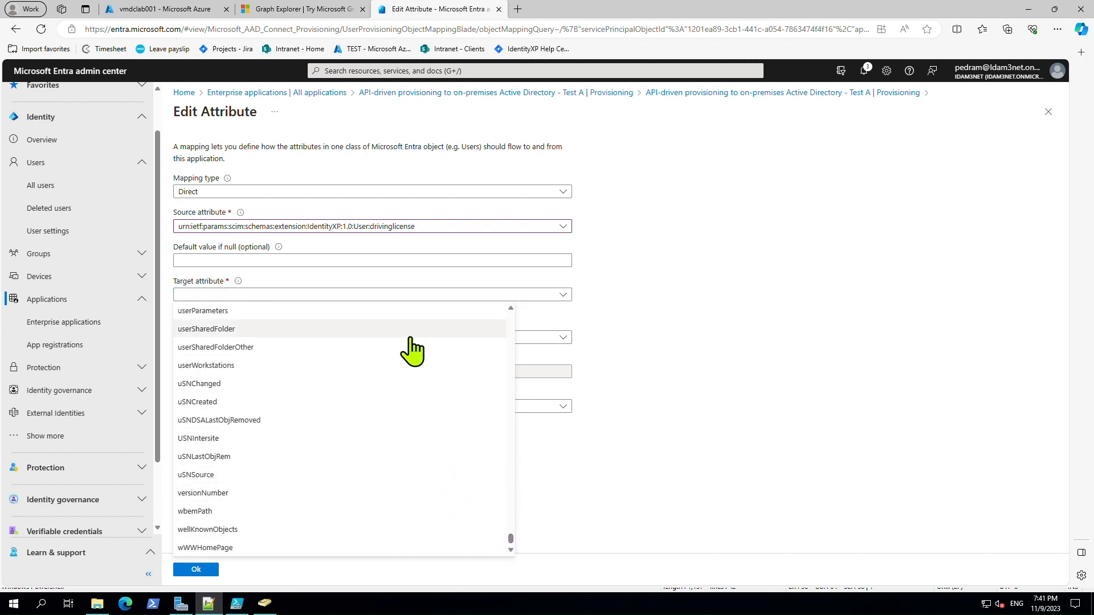
pyautogui.click(399, 297)
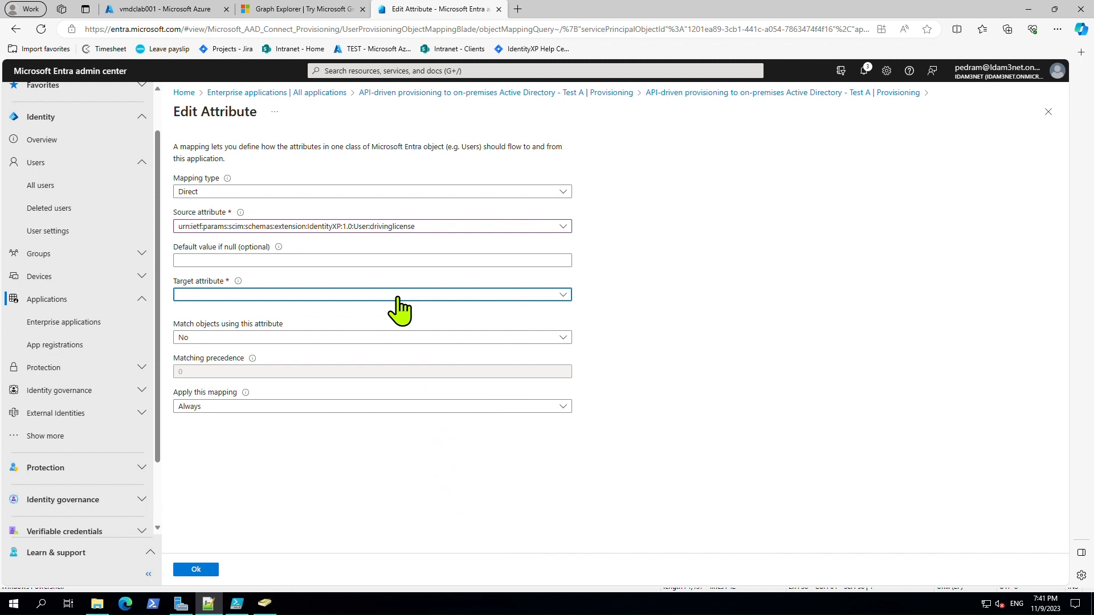
# - Set the new mapping's target attribute to drivingLicense, then save the attribute mappings and accept the resynchronization
pyautogui.click(399, 297)
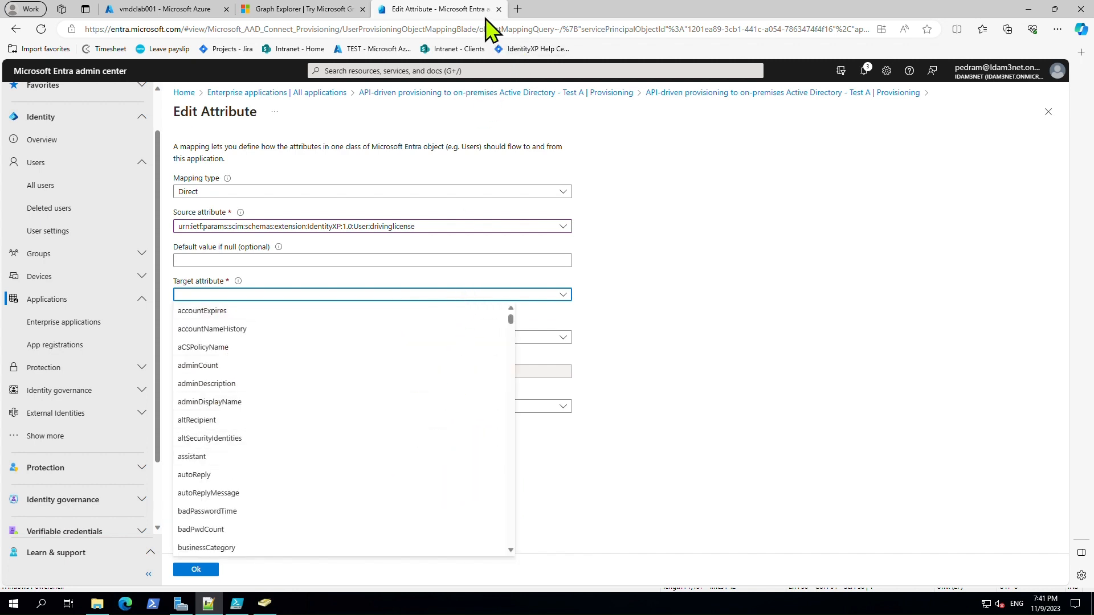
pyautogui.scroll(-10, 325, 402)
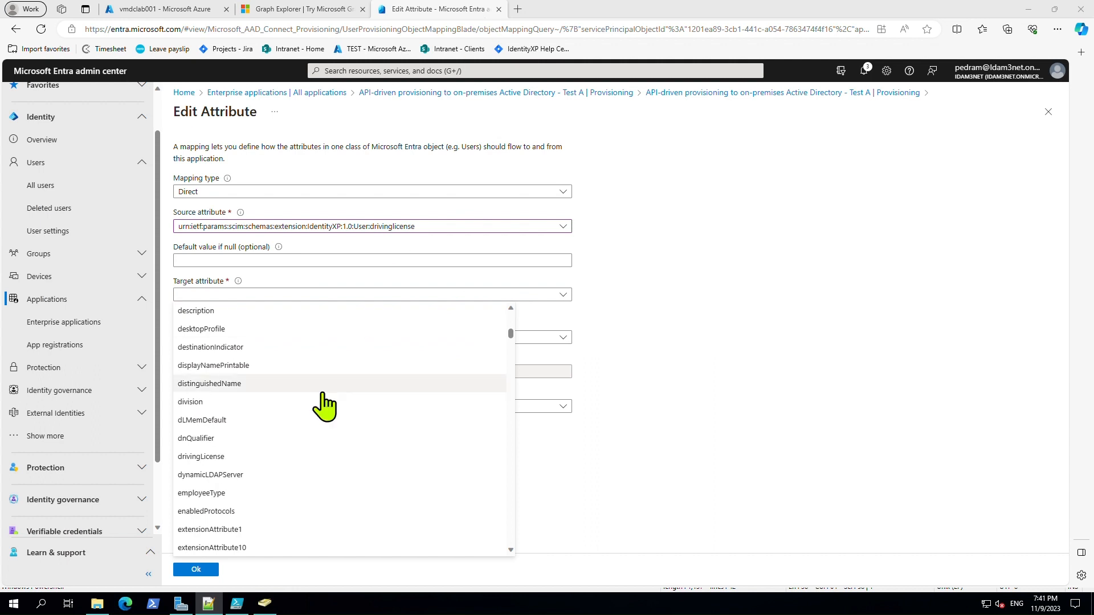
pyautogui.click(297, 457)
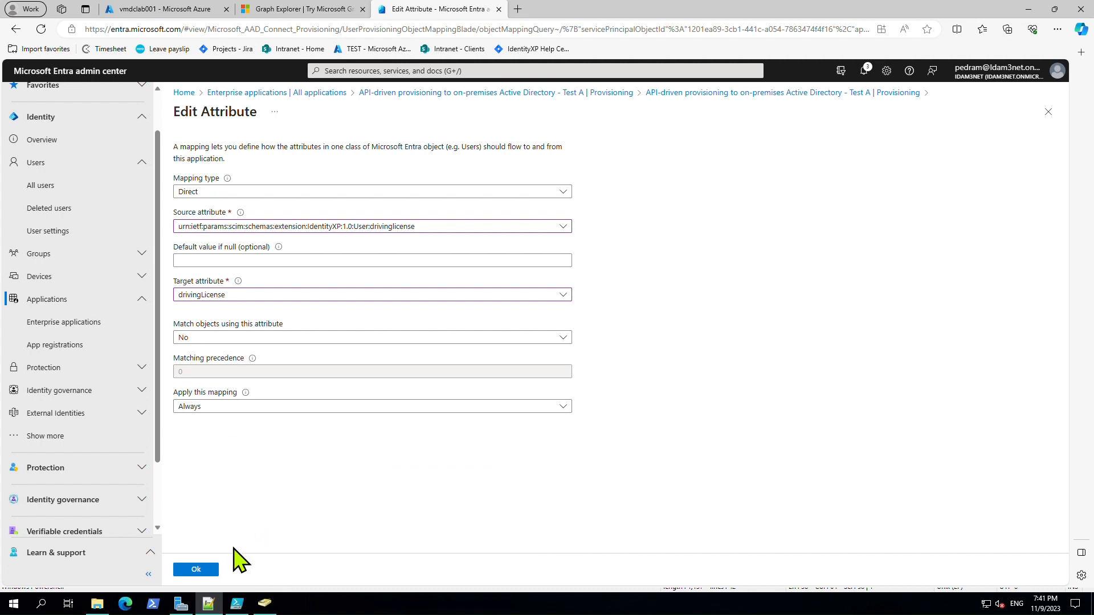
pyautogui.click(194, 570)
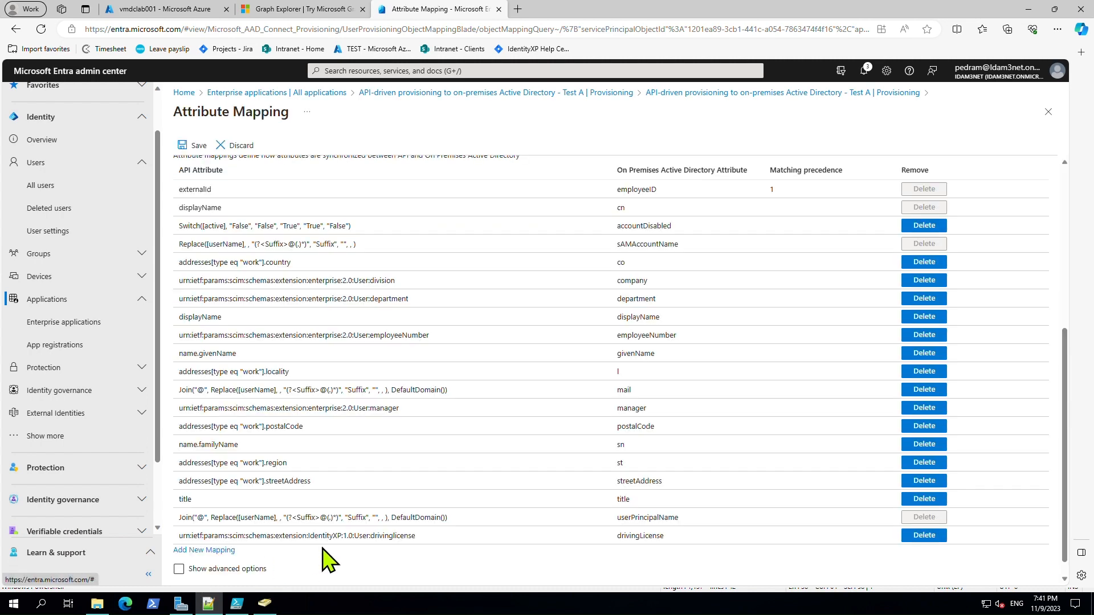
pyautogui.click(203, 147)
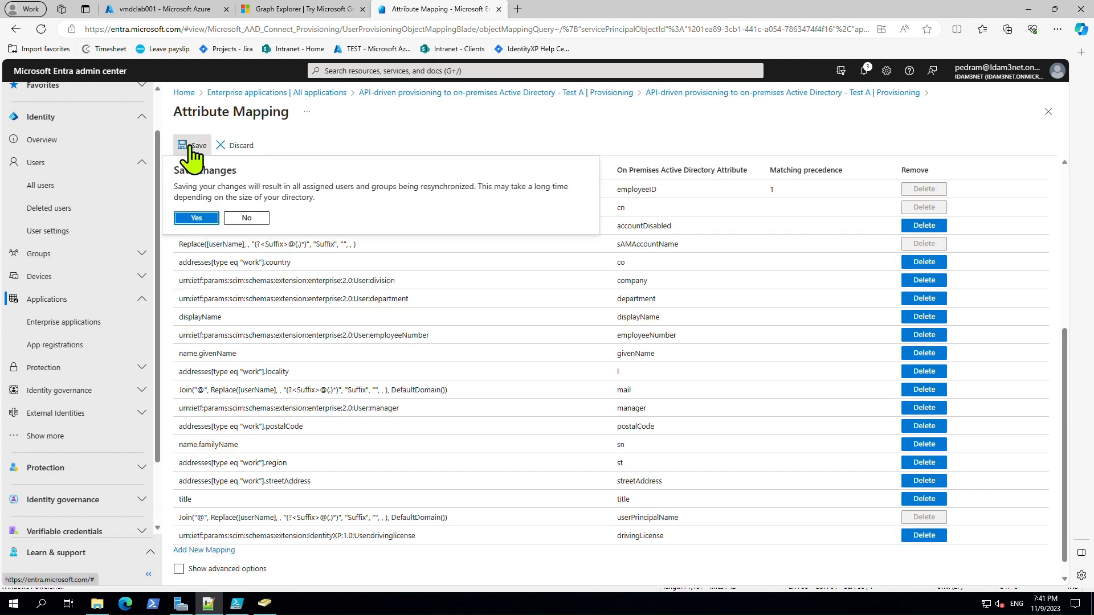
pyautogui.click(203, 221)
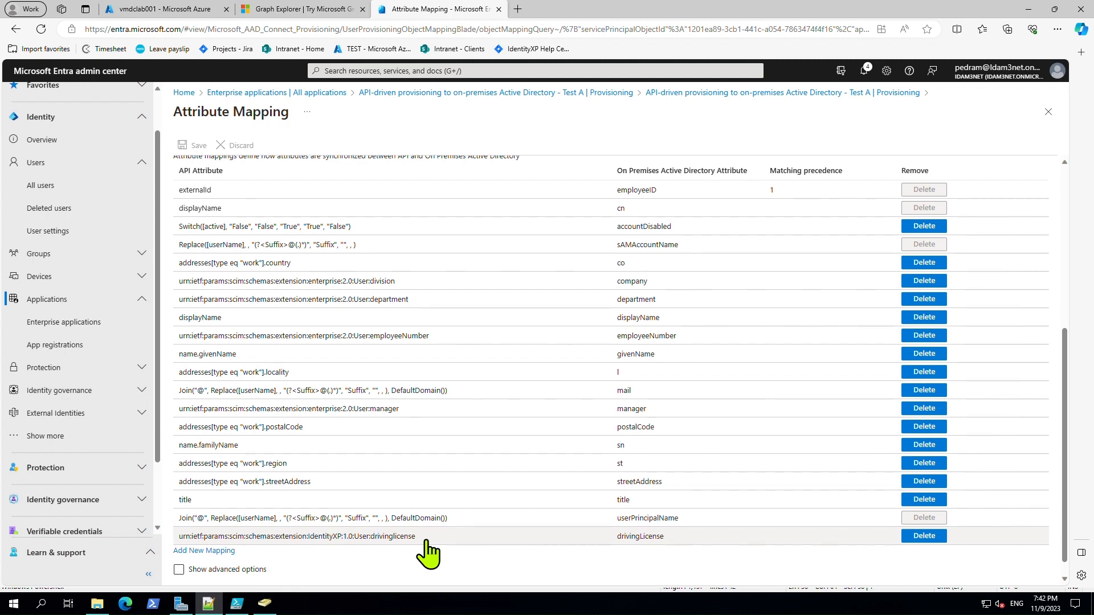
# - Leave the attribute mapping and restart provisioning from the app's provisioning overview, confirming the restart
pyautogui.scroll(5, 427, 552)
pyautogui.click(1049, 112)
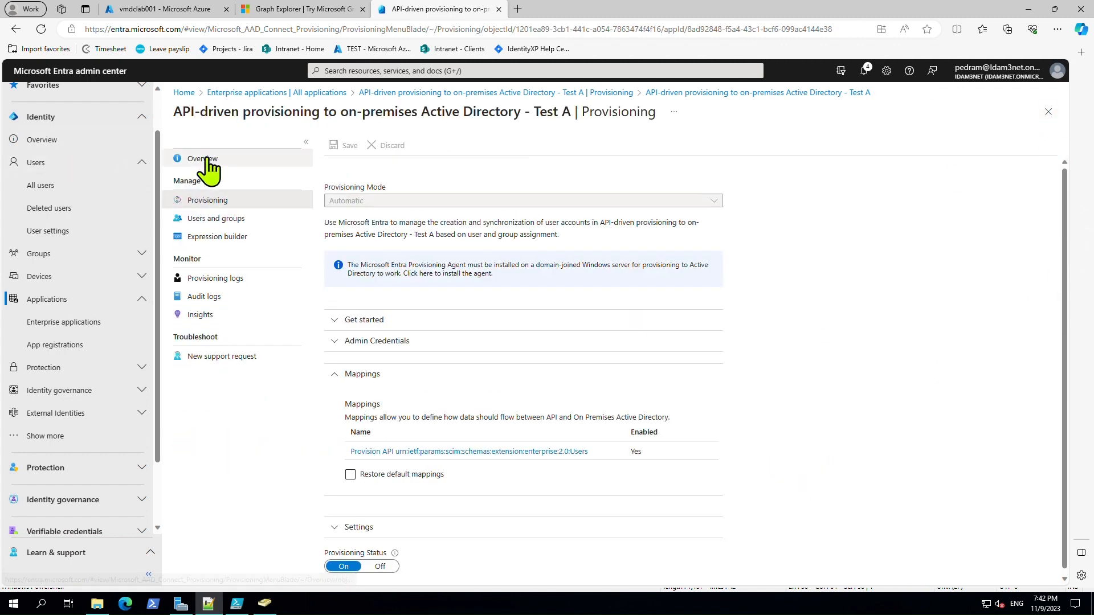
pyautogui.click(204, 160)
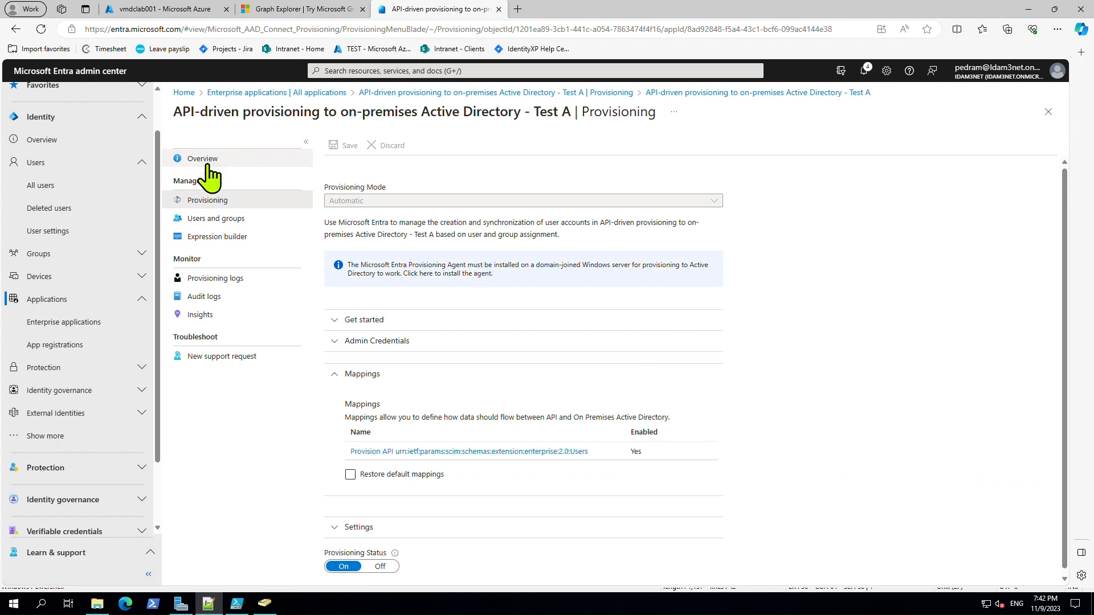
pyautogui.click(533, 147)
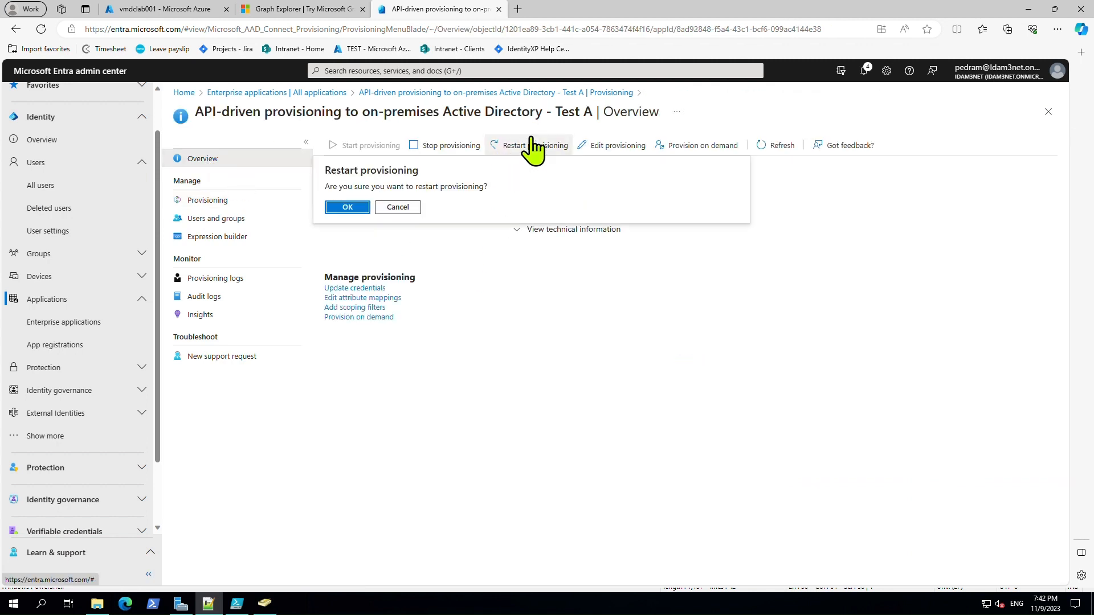
pyautogui.click(341, 209)
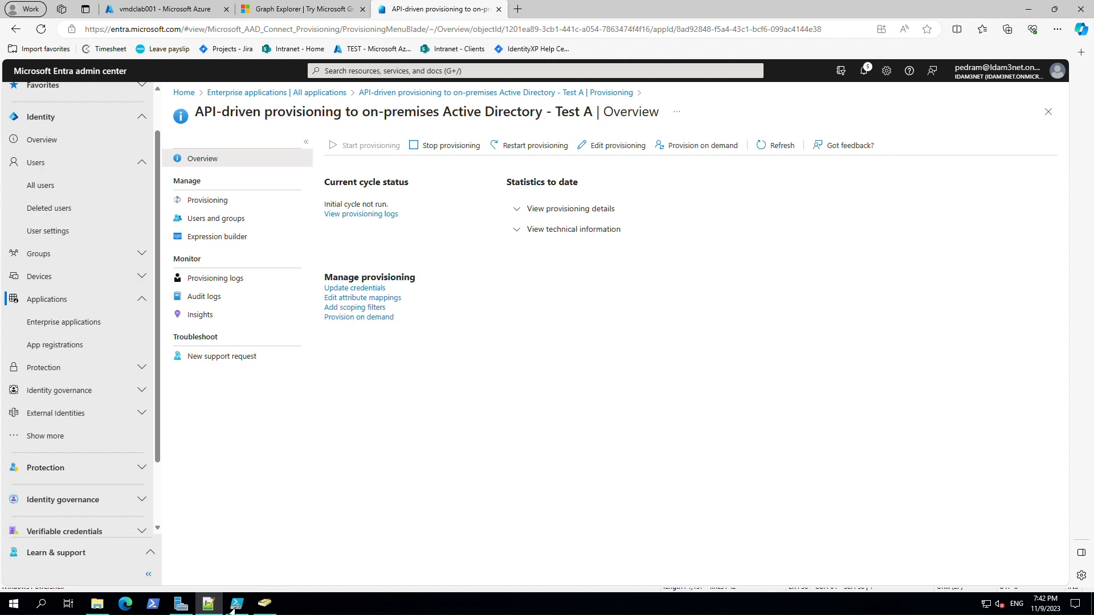
# - Switch to PowerShell ISE, run the CSV2SCIM.ps1 attribute mapping validation on csv-with-3-records.csv, and run its upload line with the ServicePrincipal and TenantId parameters
pyautogui.click(1030, 11)
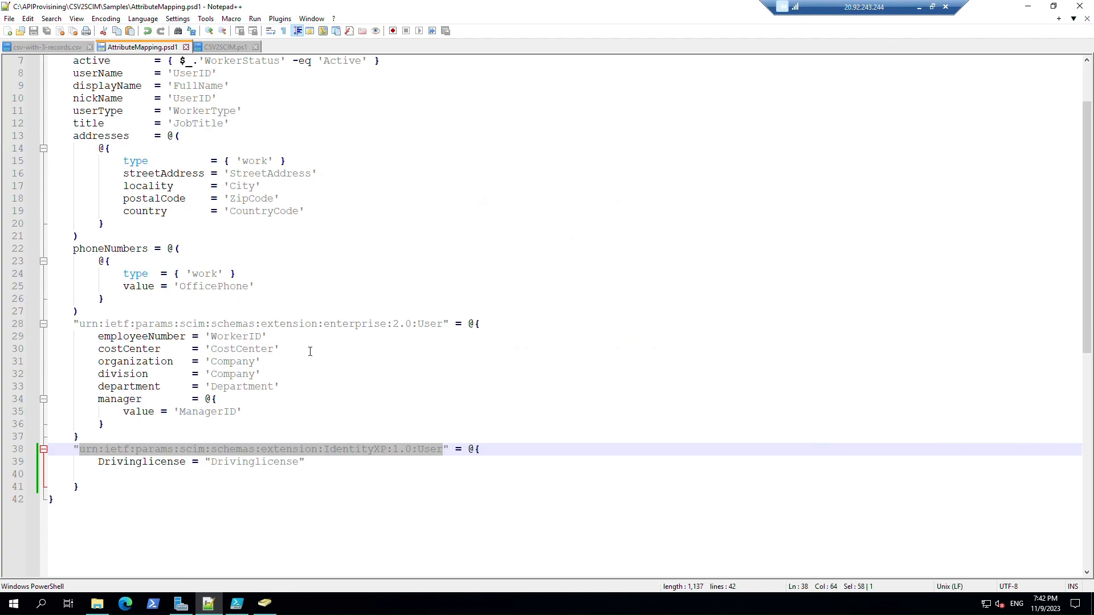
pyautogui.click(1021, 12)
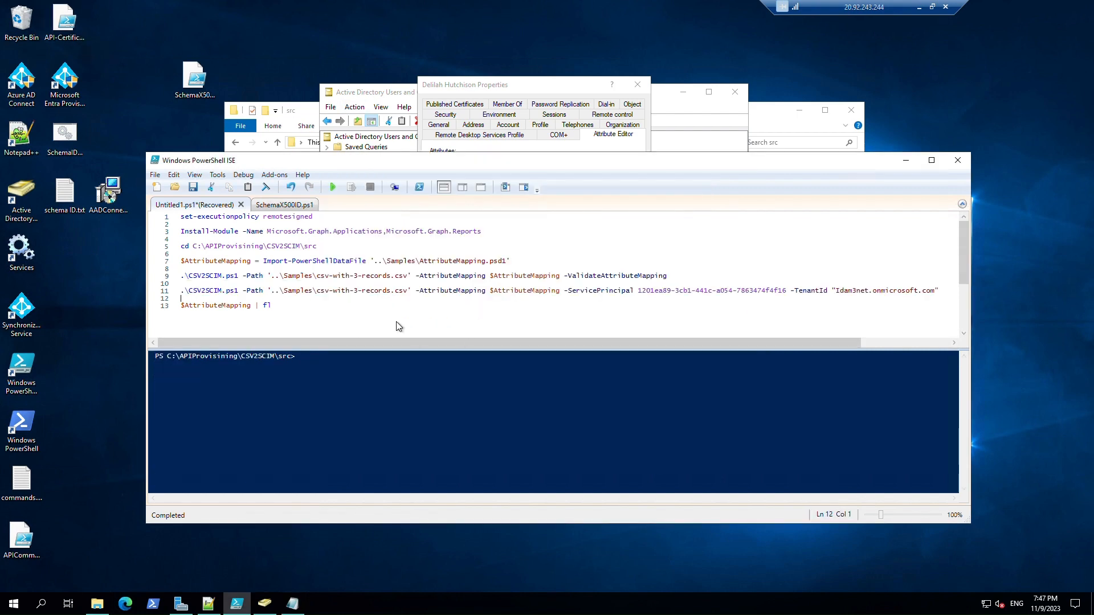
pyautogui.click(374, 277)
pyautogui.click(352, 189)
pyautogui.click(376, 292)
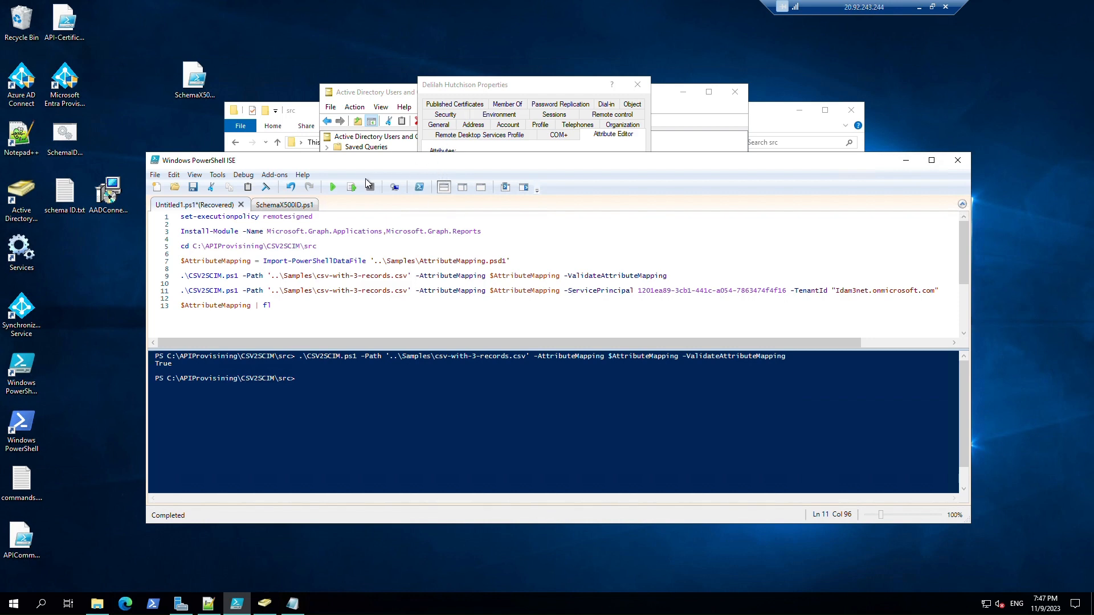
pyautogui.click(351, 188)
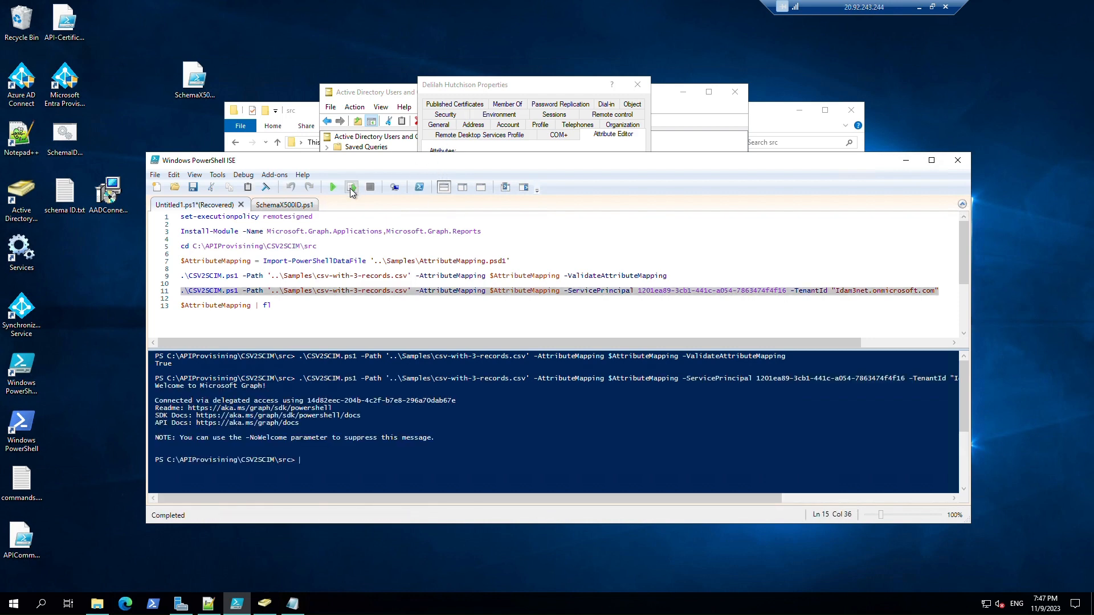